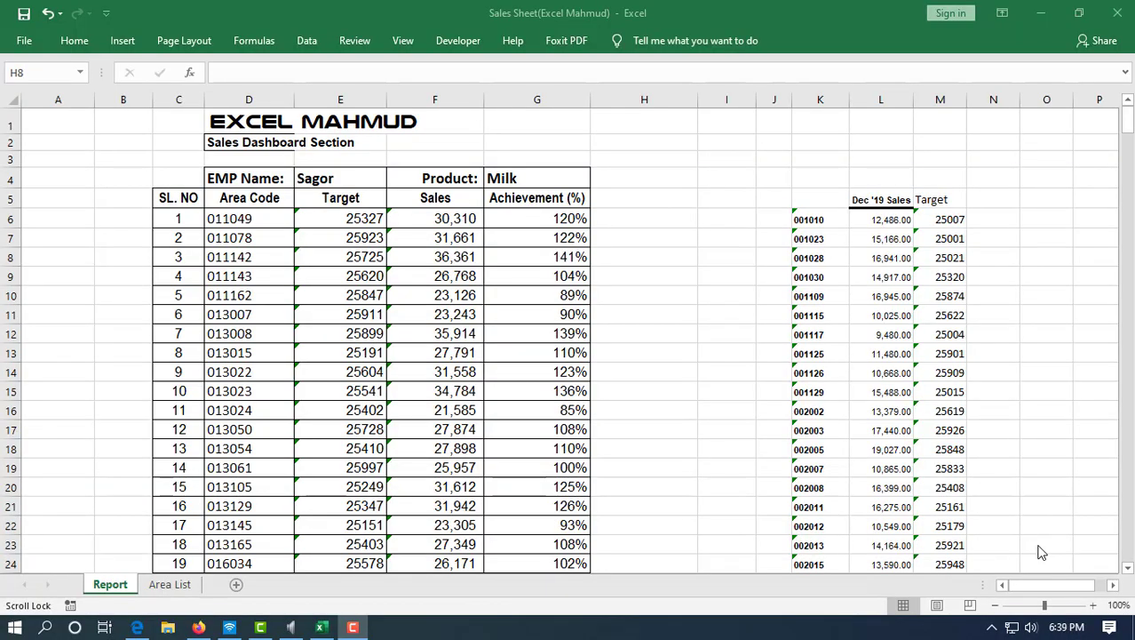
# Step: Review the side data columns and the first three rows of the report
pyautogui.moveTo(715, 177); pyautogui.dragTo(765, 414)
pyautogui.click(669, 275)
pyautogui.scroll(-2, 679, 438)
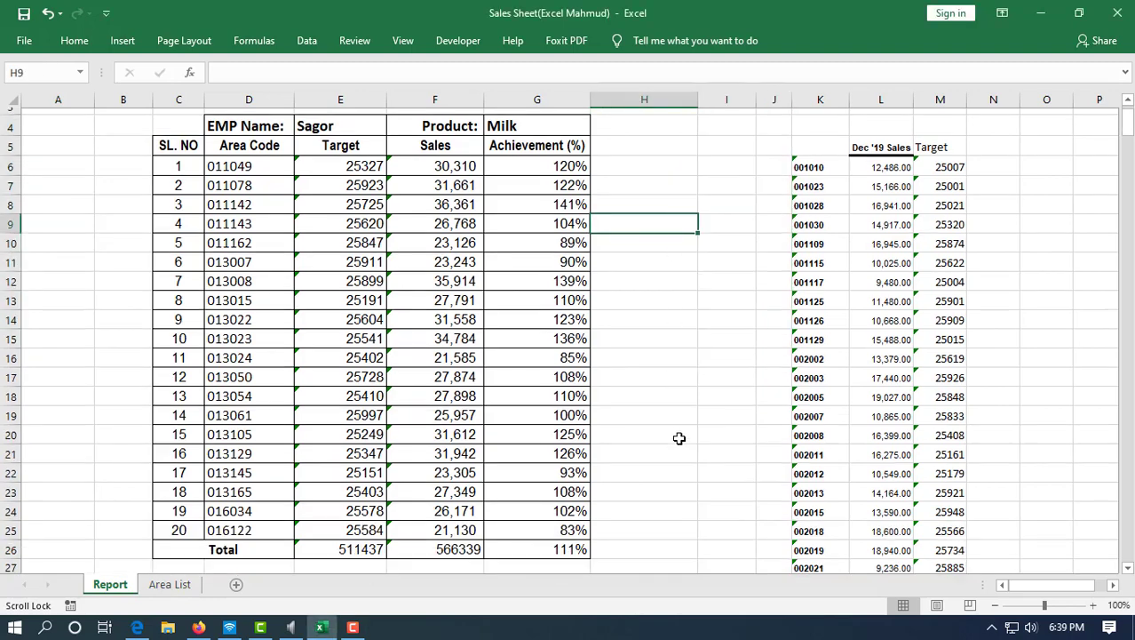
pyautogui.scroll(2, 679, 438)
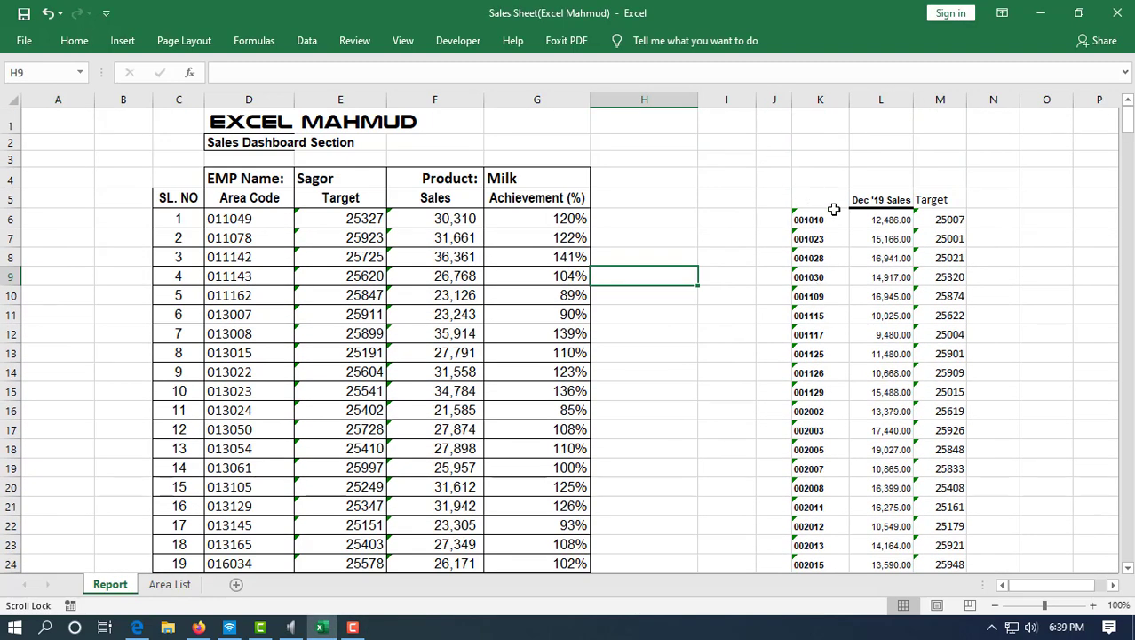
pyautogui.moveTo(835, 209); pyautogui.dragTo(944, 416)
pyautogui.scroll(-8, 940, 419)
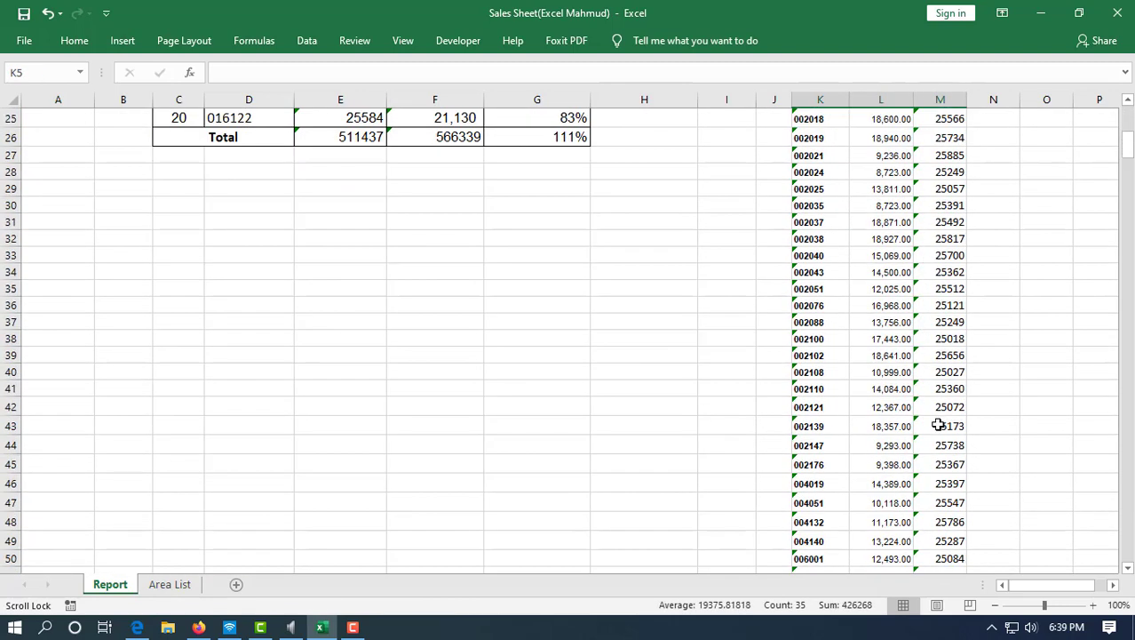
pyautogui.scroll(8, 939, 426)
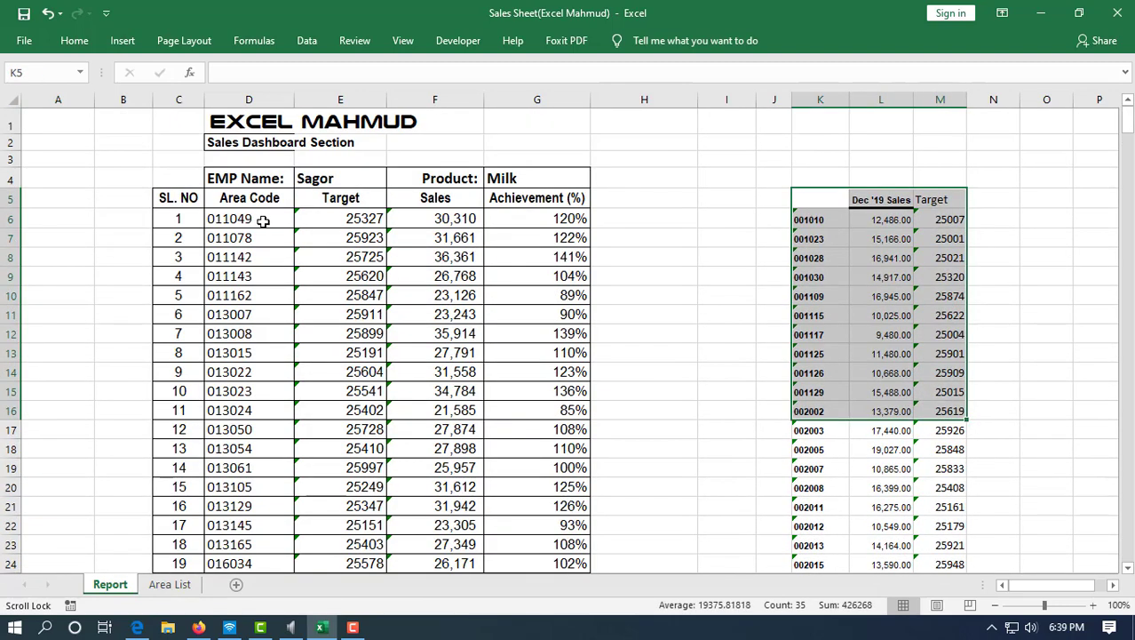
pyautogui.moveTo(263, 221); pyautogui.dragTo(560, 249)
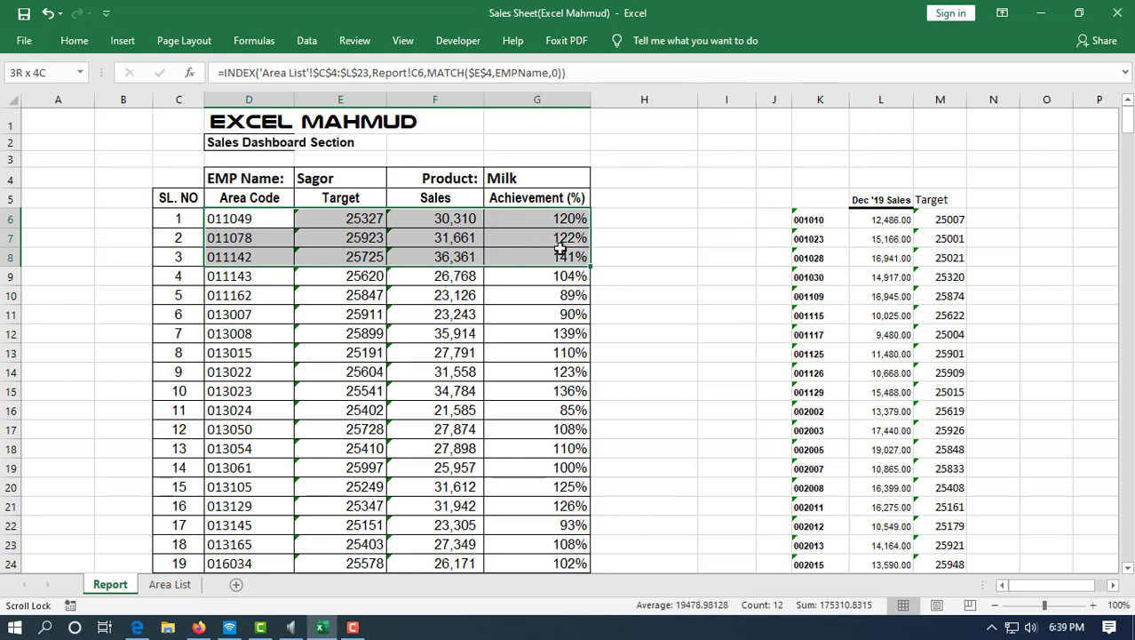
# Step: Review the EMP Name cell, the column D area codes and the side area-code list
pyautogui.click(336, 173)
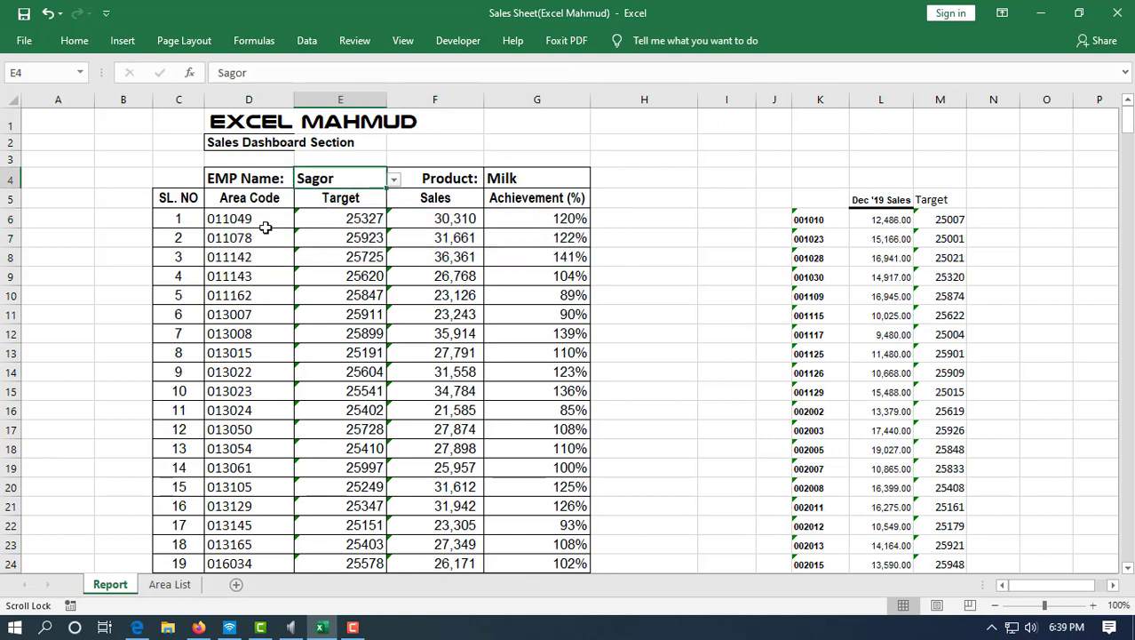
pyautogui.moveTo(255, 224); pyautogui.dragTo(261, 489)
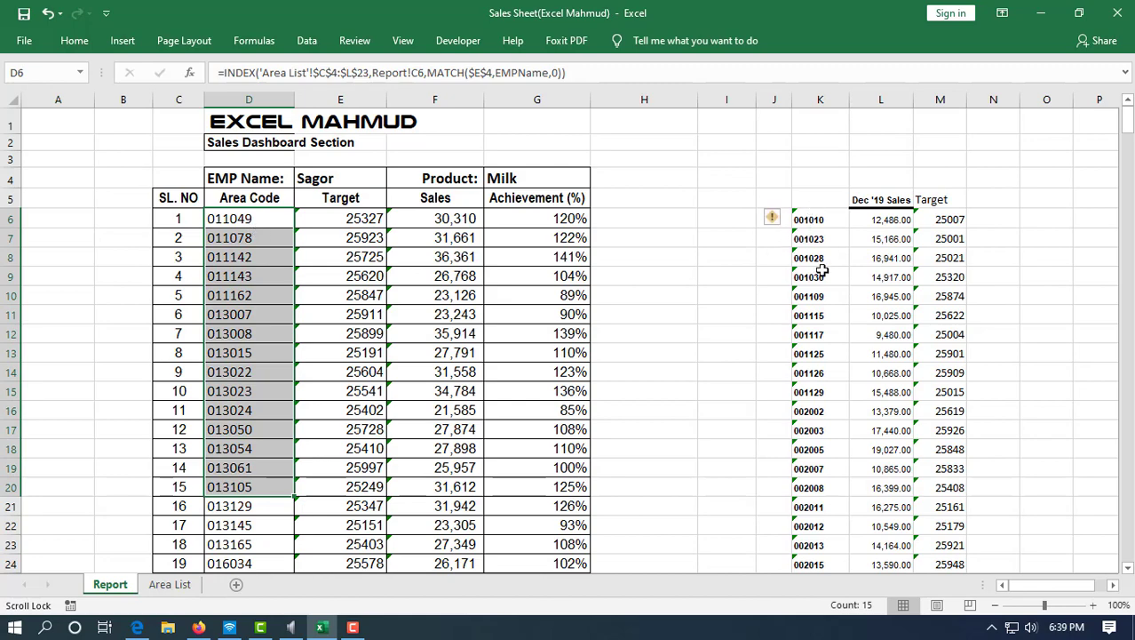
pyautogui.moveTo(813, 220); pyautogui.dragTo(855, 433)
pyautogui.scroll(-5, 850, 436)
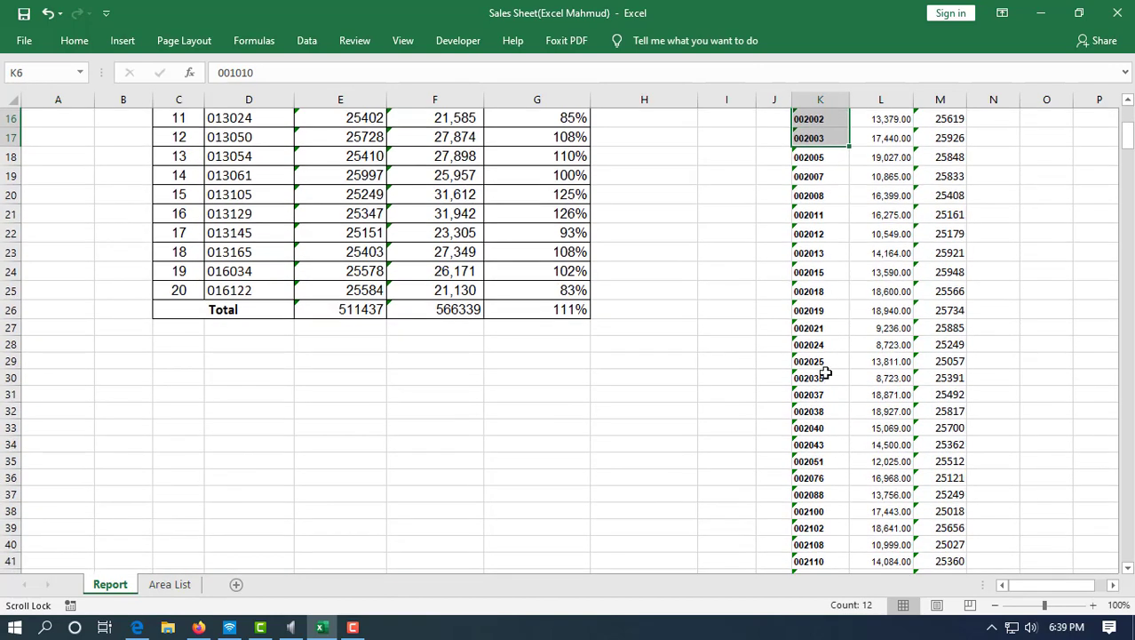
pyautogui.click(824, 363)
pyautogui.scroll(-9, 824, 364)
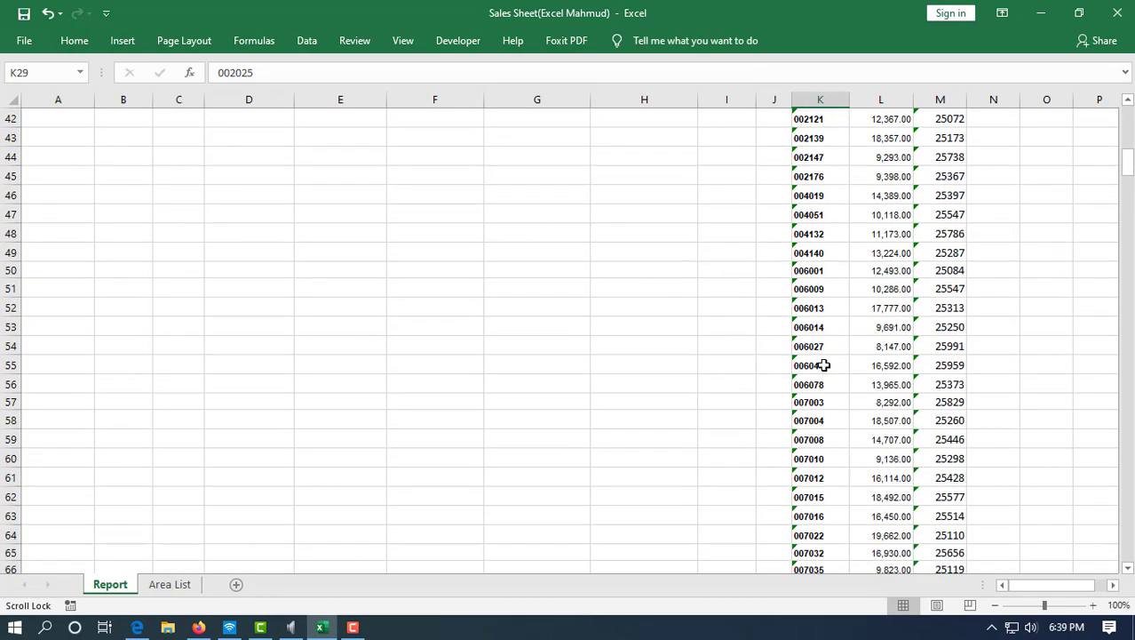
pyautogui.scroll(-20, 825, 365)
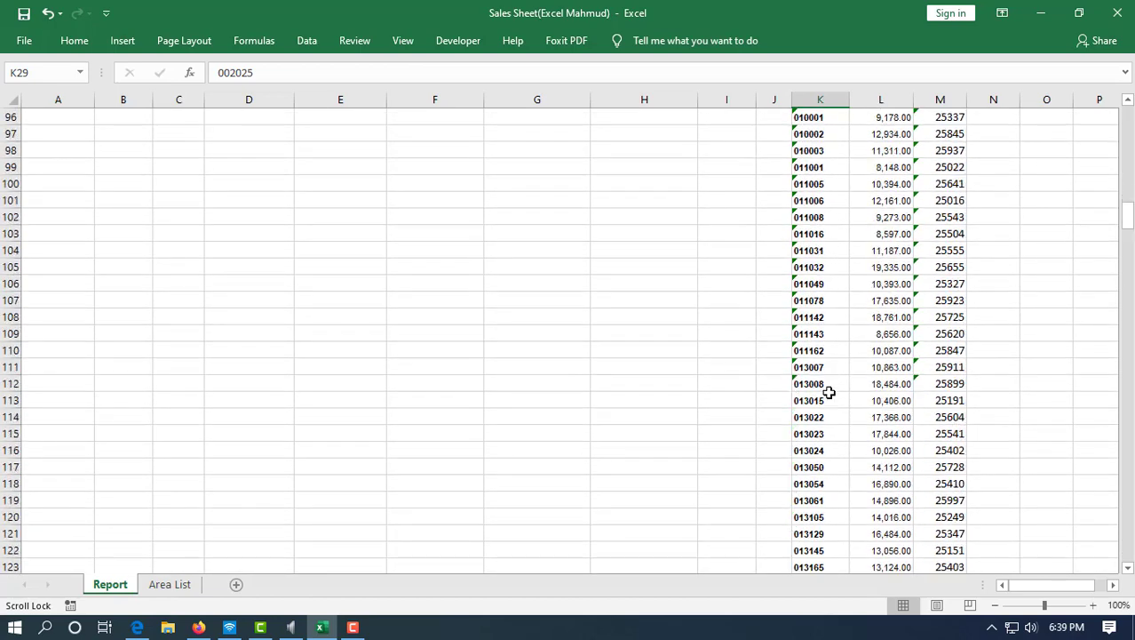
pyautogui.scroll(-20, 1013, 416)
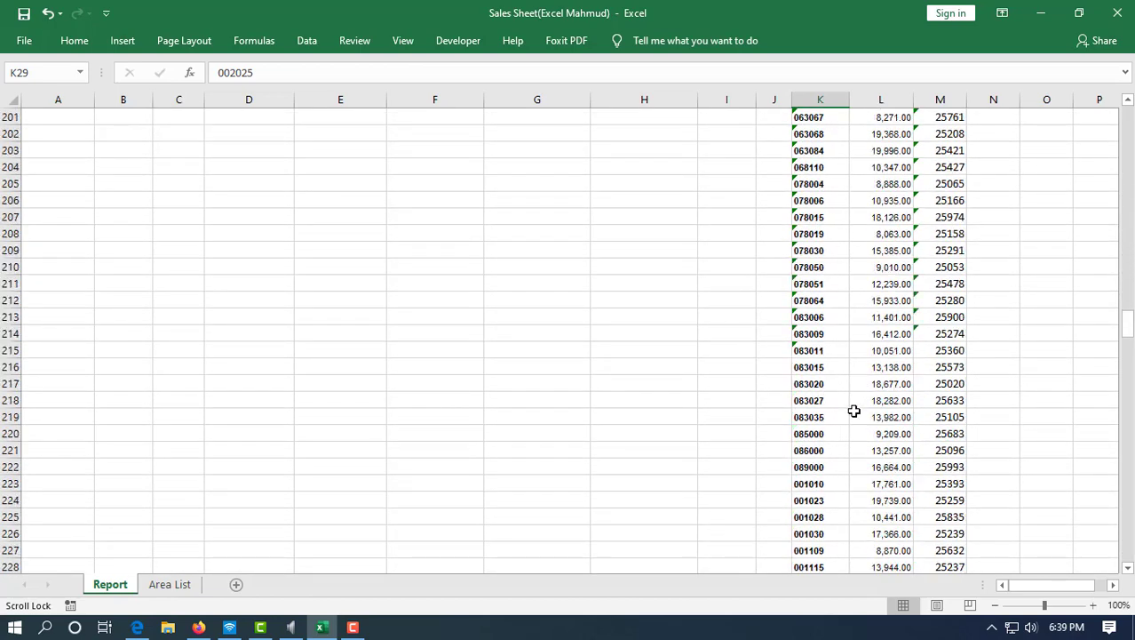
pyautogui.scroll(-20, 851, 429)
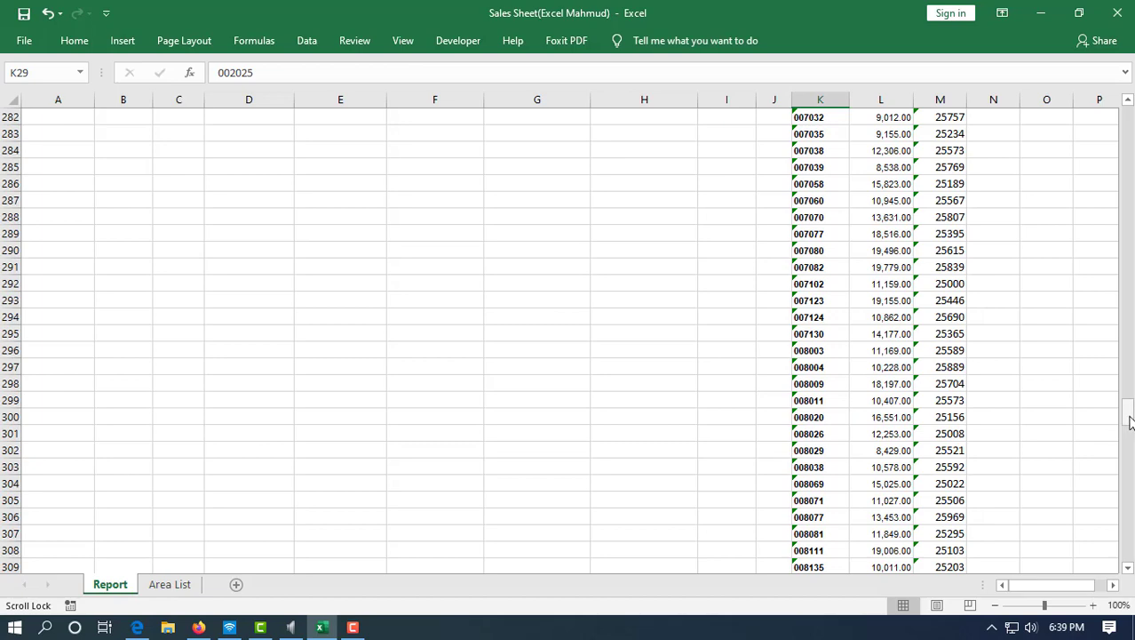
pyautogui.moveTo(1130, 421); pyautogui.dragTo(1130, 120)
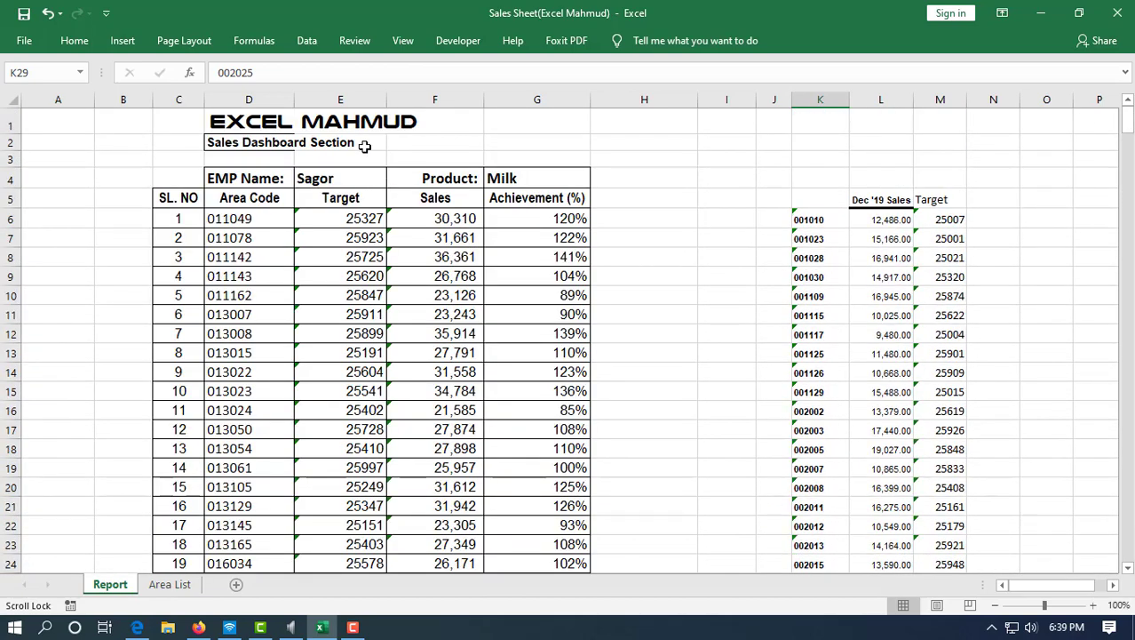
# Step: Cycle the E4 EMP Name through several employees from its dropdown list
pyautogui.click(351, 178)
pyautogui.click(393, 179)
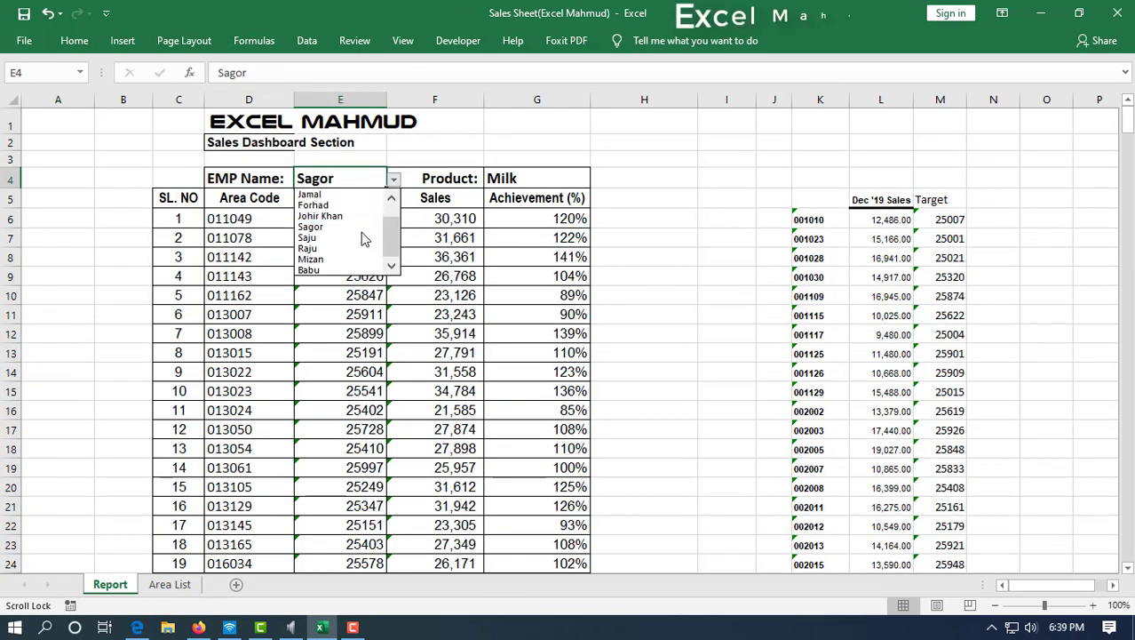
pyautogui.press('Escape')
pyautogui.click(394, 179)
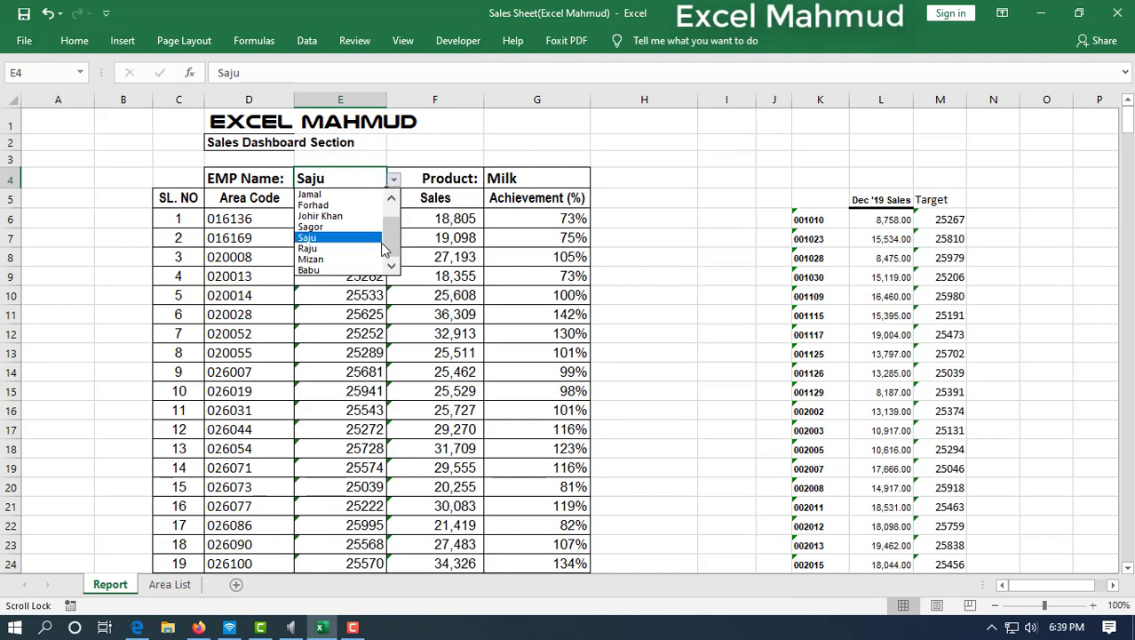
pyautogui.click(338, 259)
pyautogui.click(393, 179)
pyautogui.press('Up')
pyautogui.press('Up')
pyautogui.press('Up')
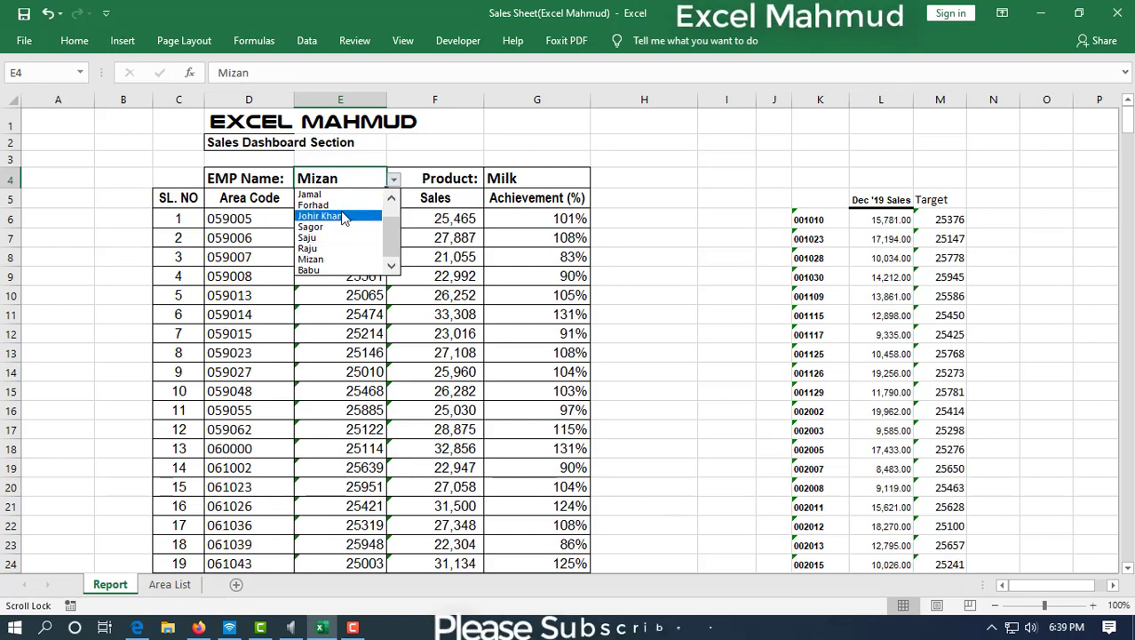
pyautogui.press('Return')
pyautogui.click(394, 180)
pyautogui.press('Up')
pyautogui.press('Return')
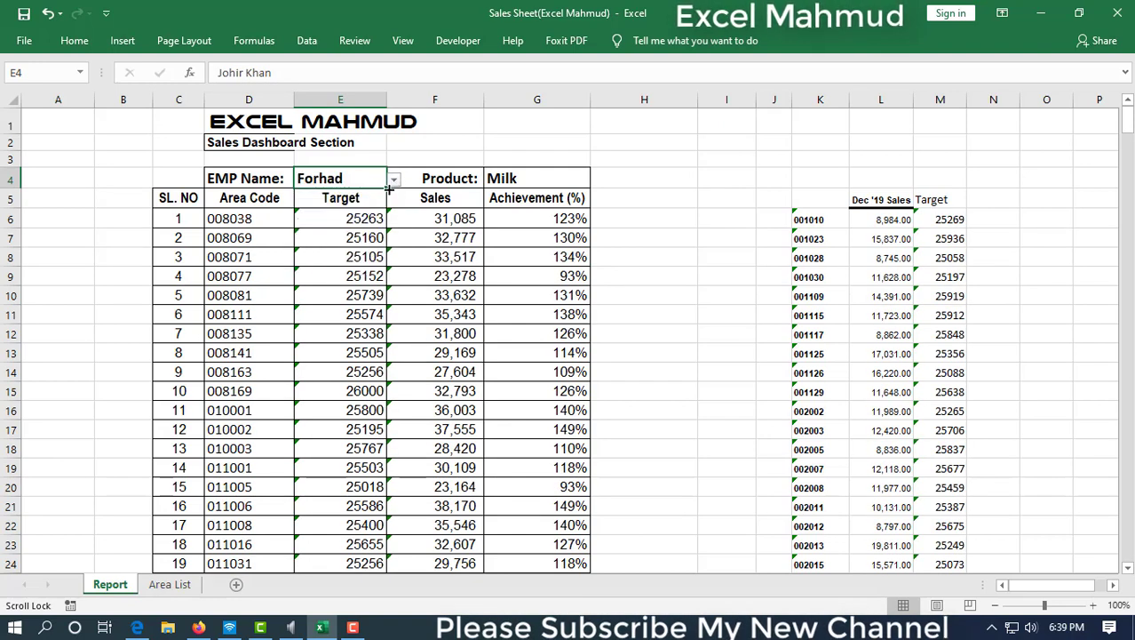
# Step: Keep trying employees in E4, ending on one whose area codes start at 016136
pyautogui.click(394, 179)
pyautogui.click(338, 248)
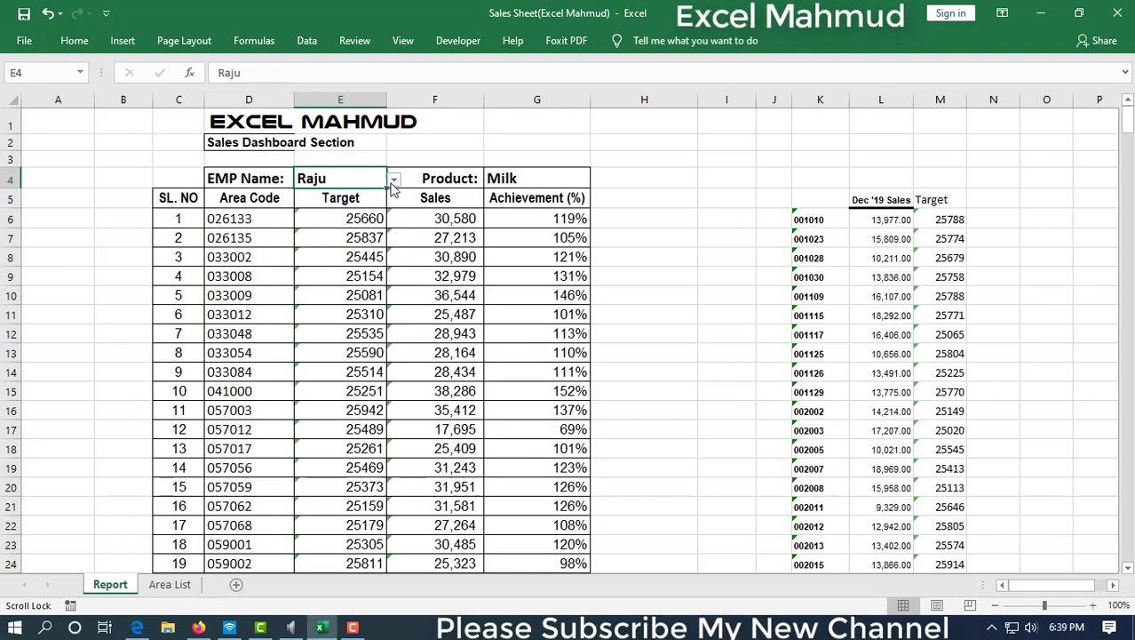
pyautogui.click(393, 180)
pyautogui.click(360, 259)
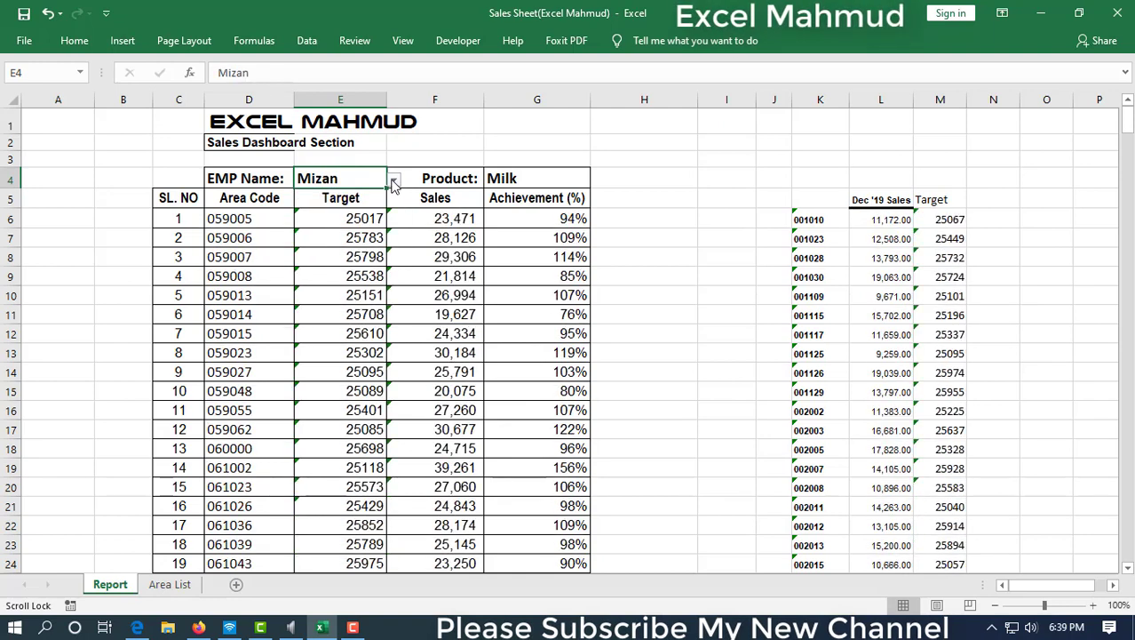
pyautogui.click(394, 180)
pyautogui.click(351, 217)
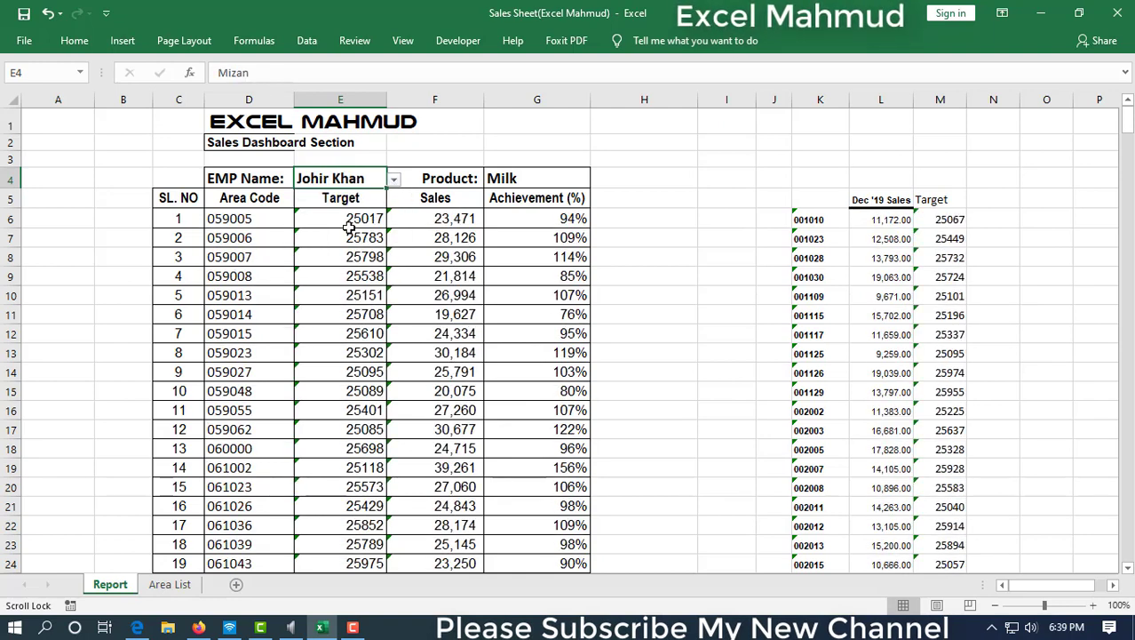
pyautogui.click(393, 179)
pyautogui.click(360, 203)
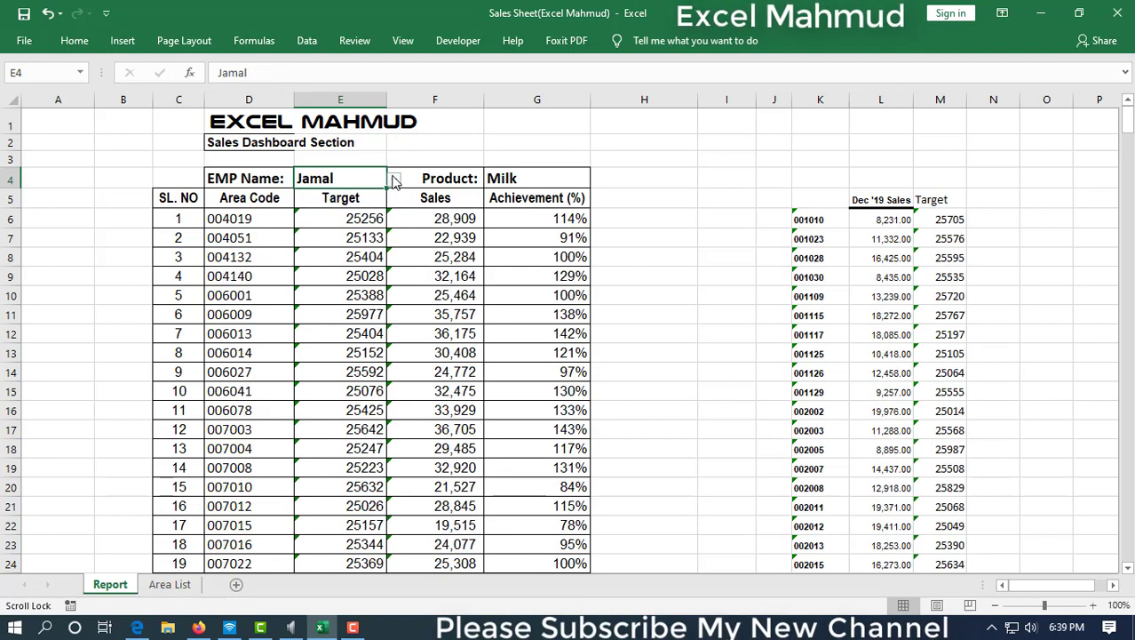
pyautogui.click(394, 180)
pyautogui.click(364, 229)
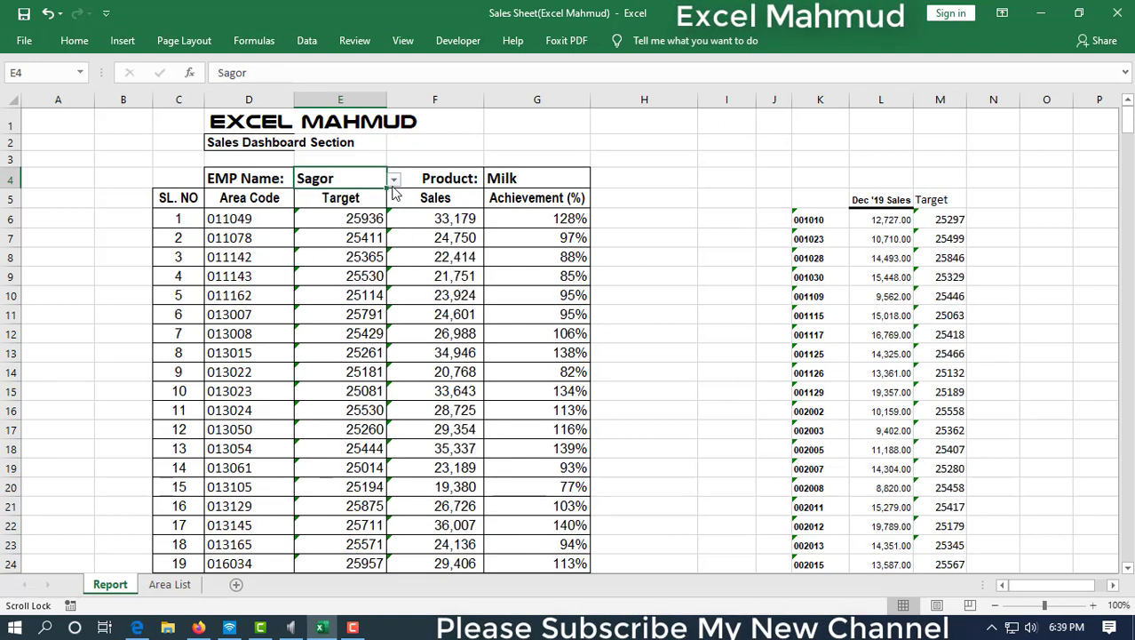
pyautogui.click(394, 180)
pyautogui.click(368, 239)
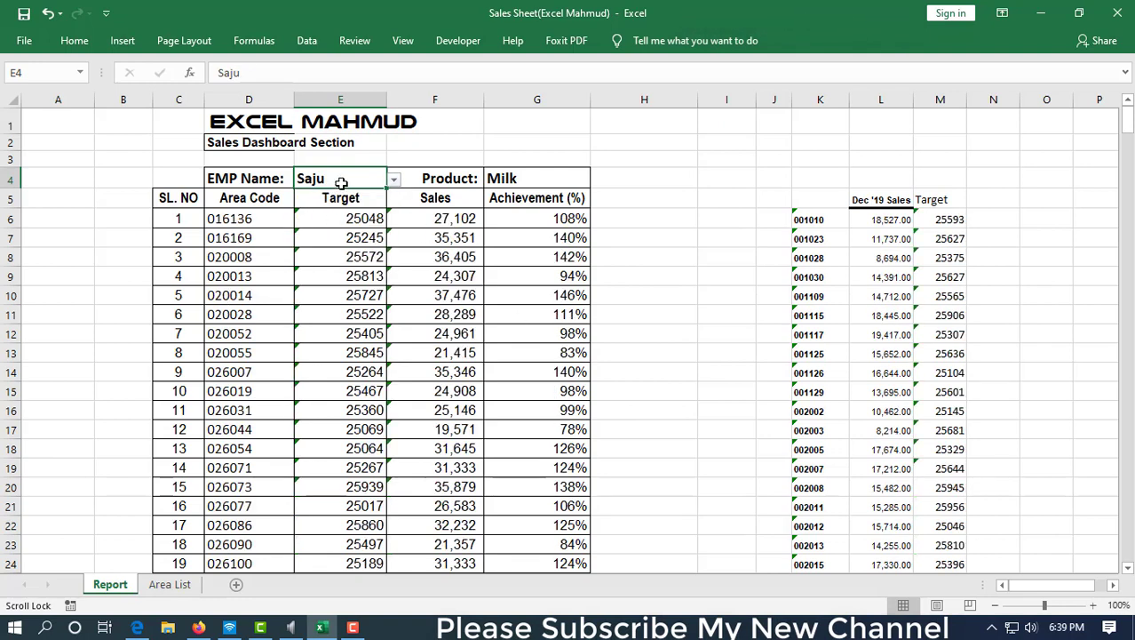
# Step: Select the area codes, targets and sales figures down to the Total row
pyautogui.moveTo(249, 222); pyautogui.dragTo(241, 364)
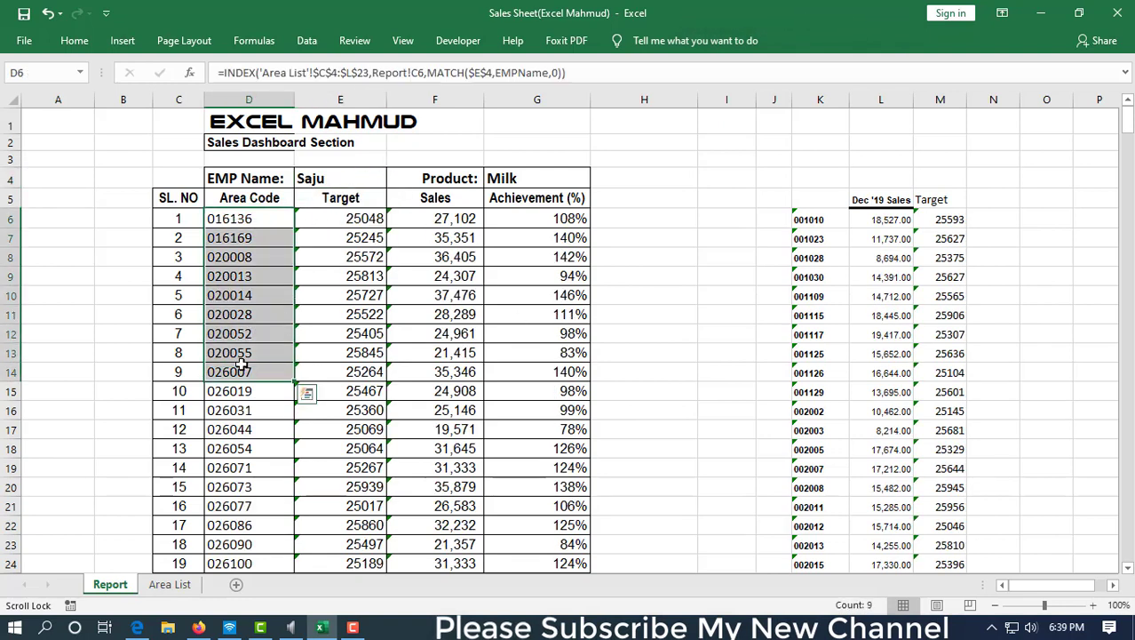
pyautogui.moveTo(355, 218); pyautogui.dragTo(374, 317)
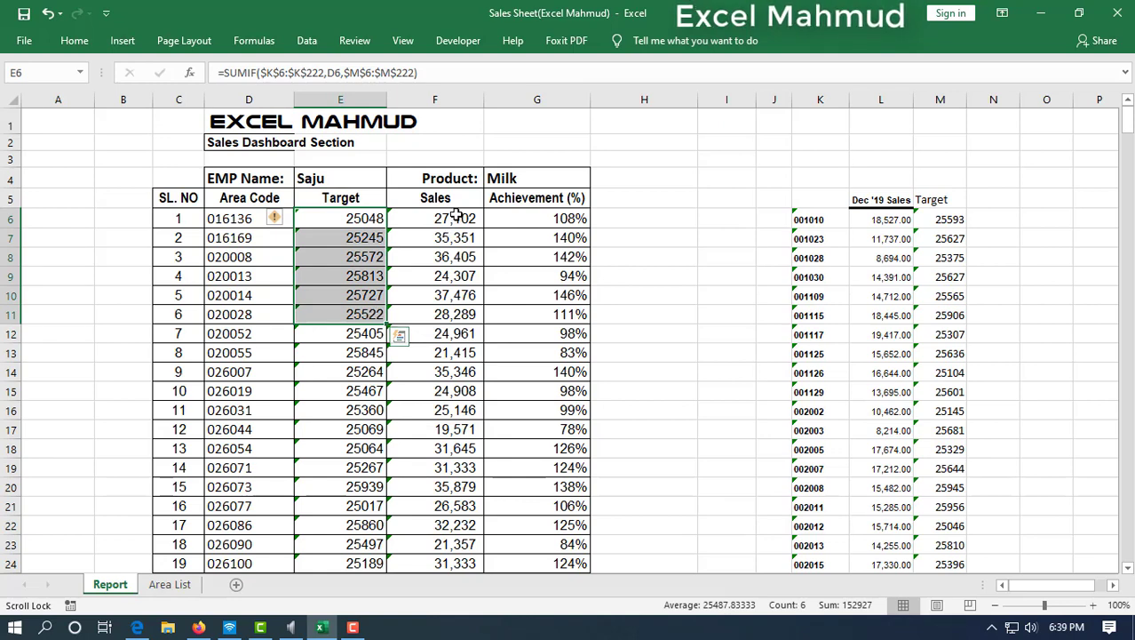
pyautogui.moveTo(456, 218); pyautogui.dragTo(471, 408)
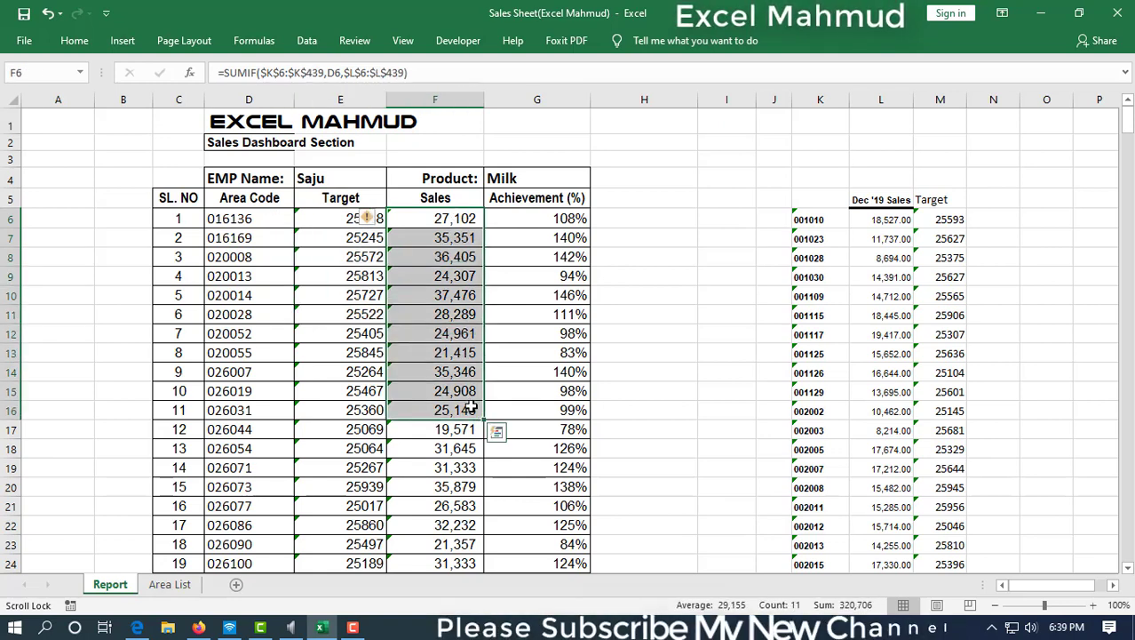
pyautogui.click(368, 219)
pyautogui.scroll(-6, 452, 365)
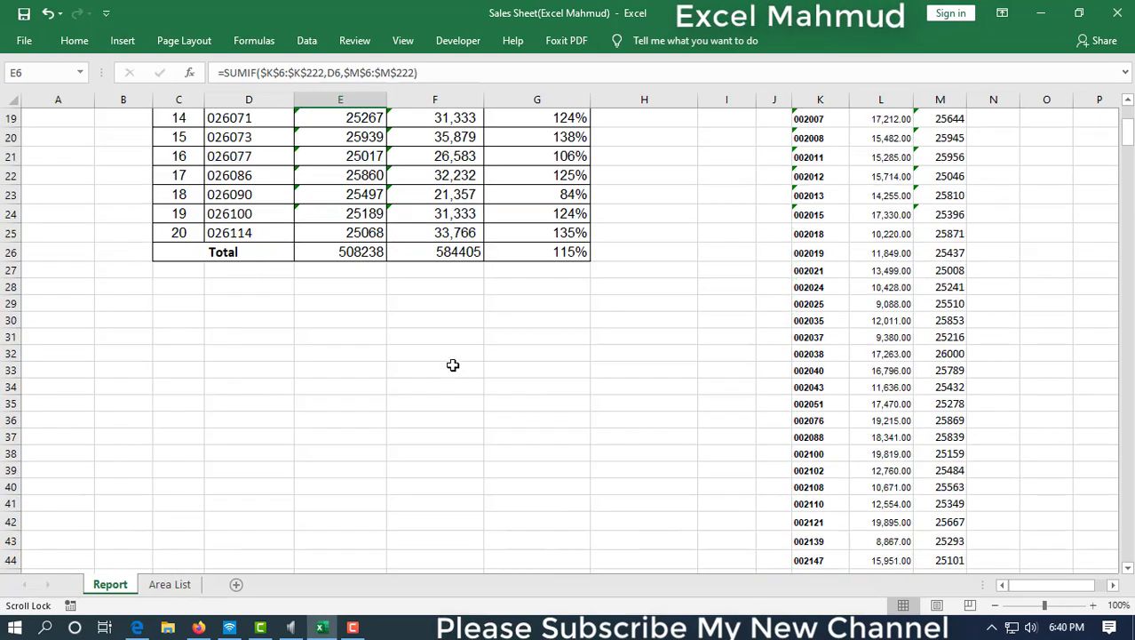
pyautogui.scroll(-4, 452, 366)
pyautogui.scroll(3, 451, 353)
pyautogui.keyDown('shift'); pyautogui.click(455, 202); pyautogui.keyUp('shift')
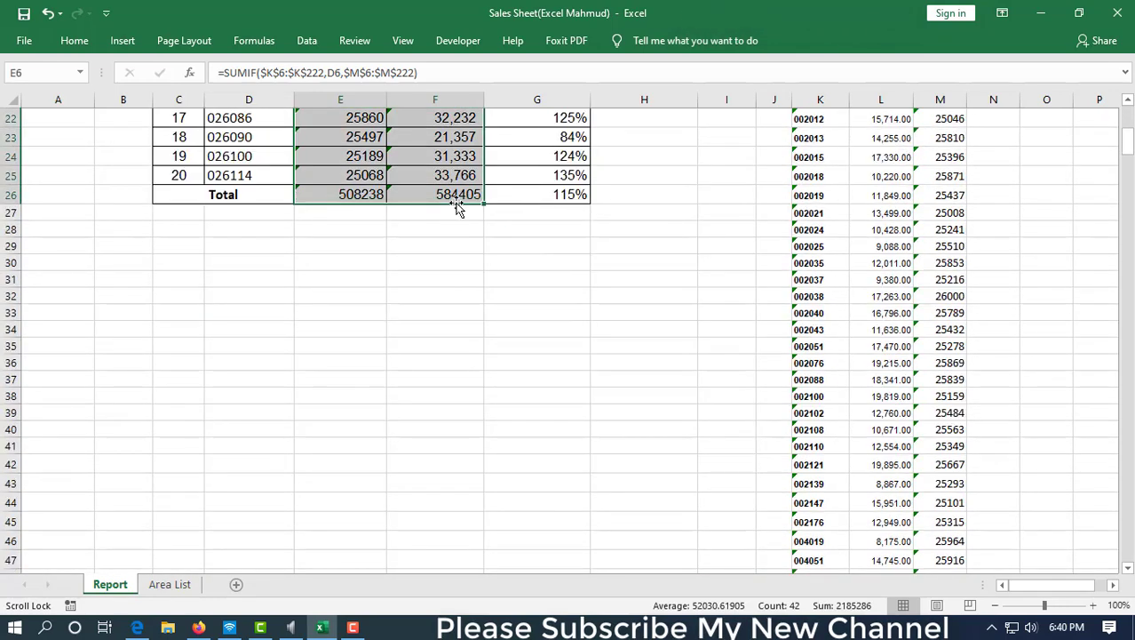
pyautogui.scroll(7, 456, 210)
# Step: Format the Target and Sales figures as Number with two decimals, e.g. 25048.00
pyautogui.hotkey('ctrl', 'F1')
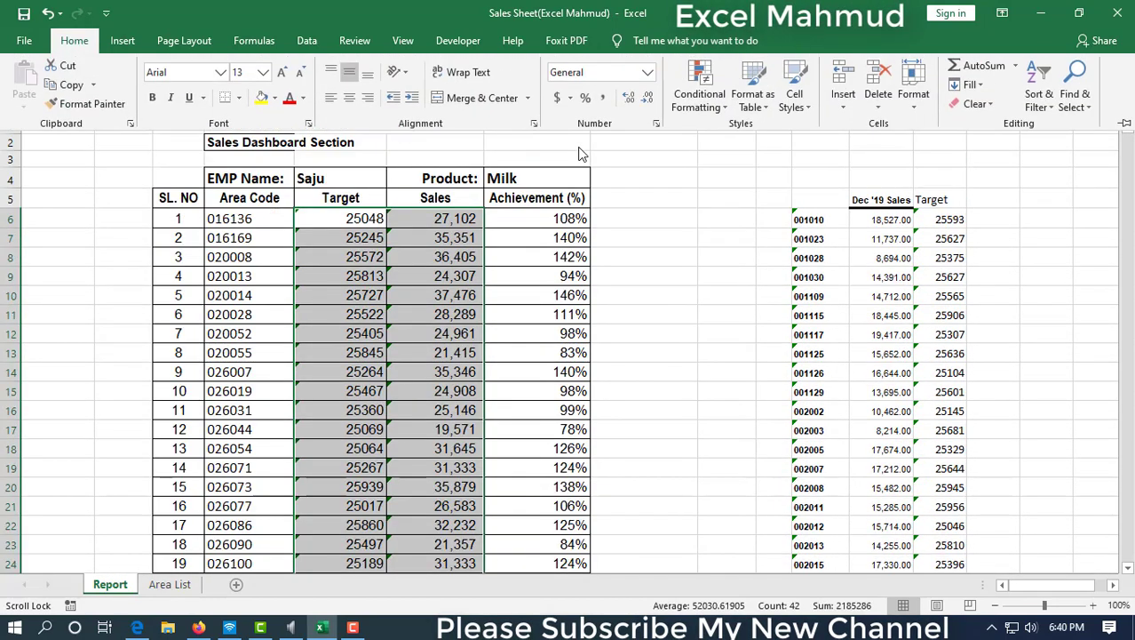
pyautogui.click(628, 98)
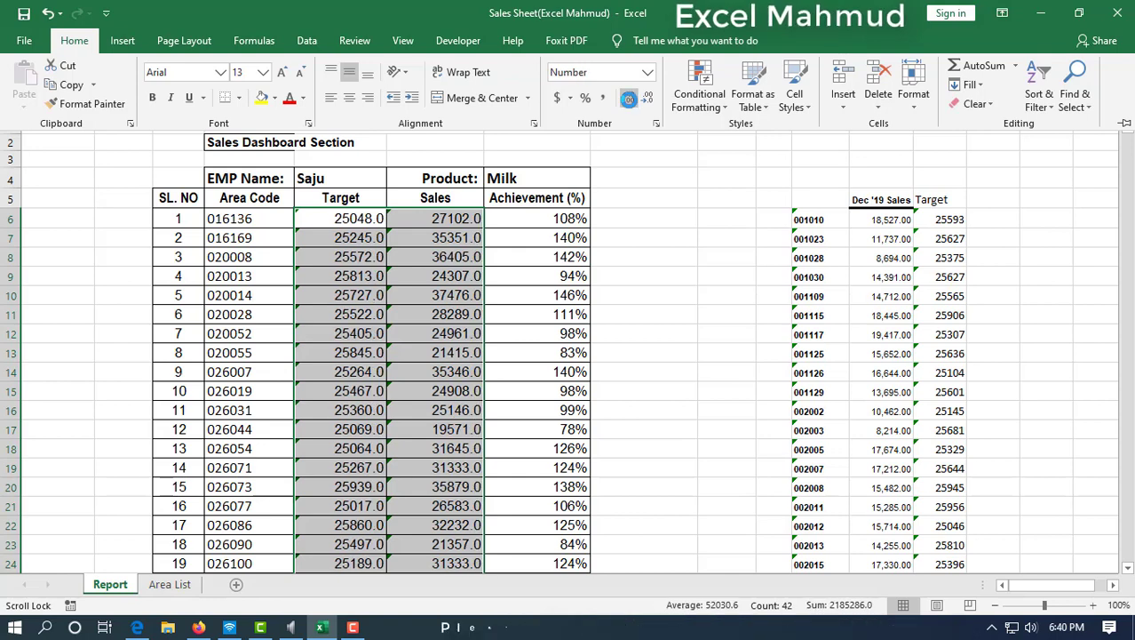
pyautogui.click(627, 98)
pyautogui.hotkey('ctrl', 'F1')
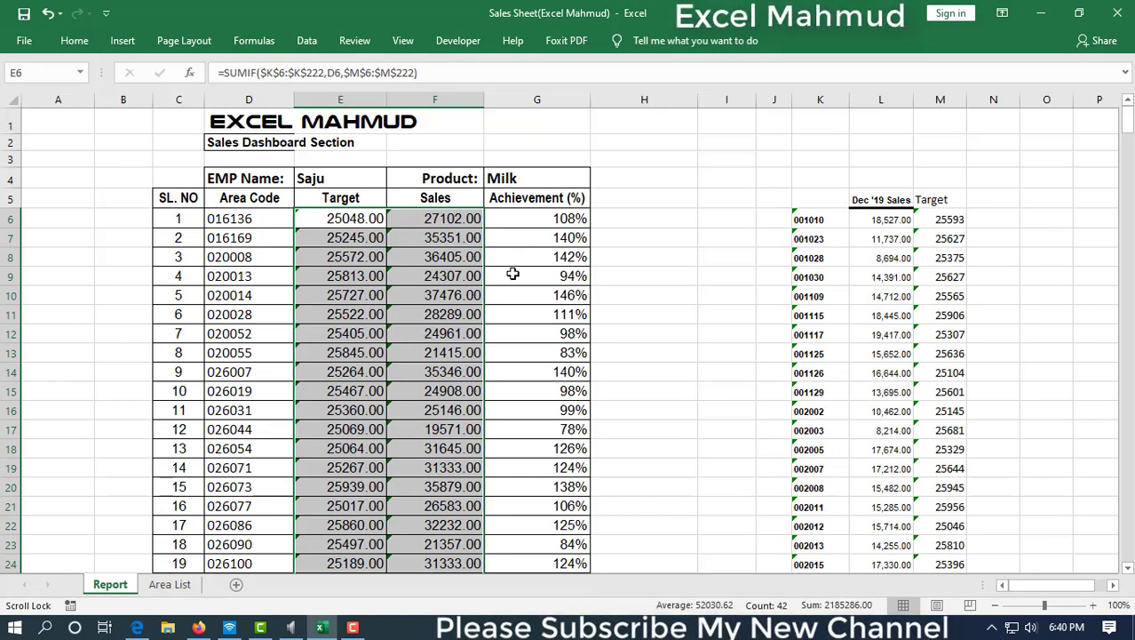
pyautogui.click(450, 257)
pyautogui.click(541, 222)
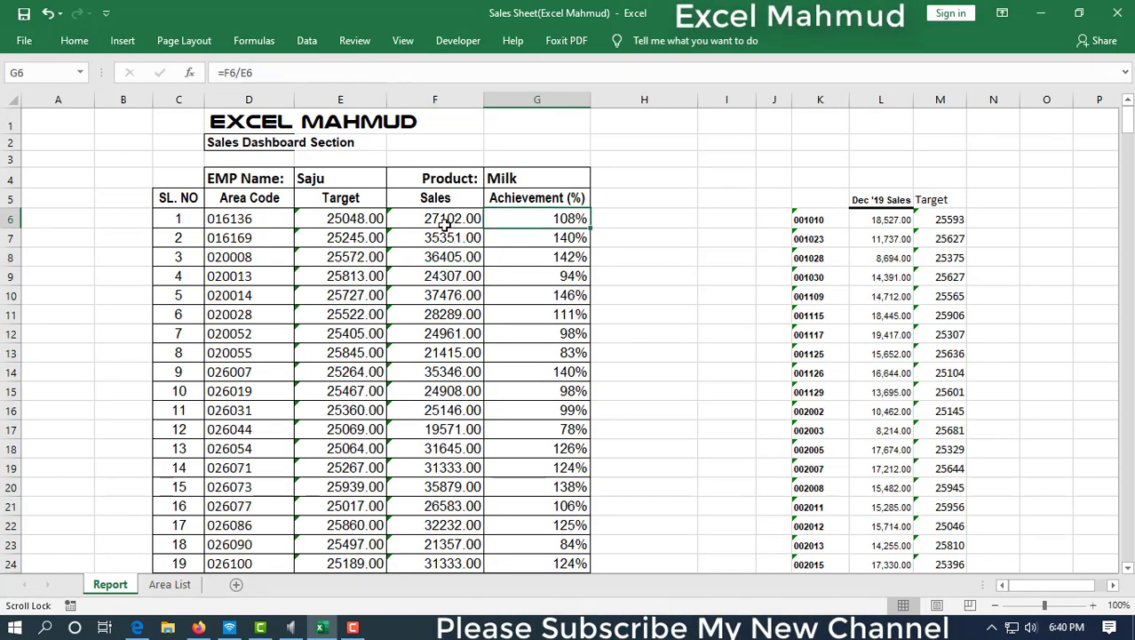
pyautogui.moveTo(444, 224); pyautogui.dragTo(368, 219)
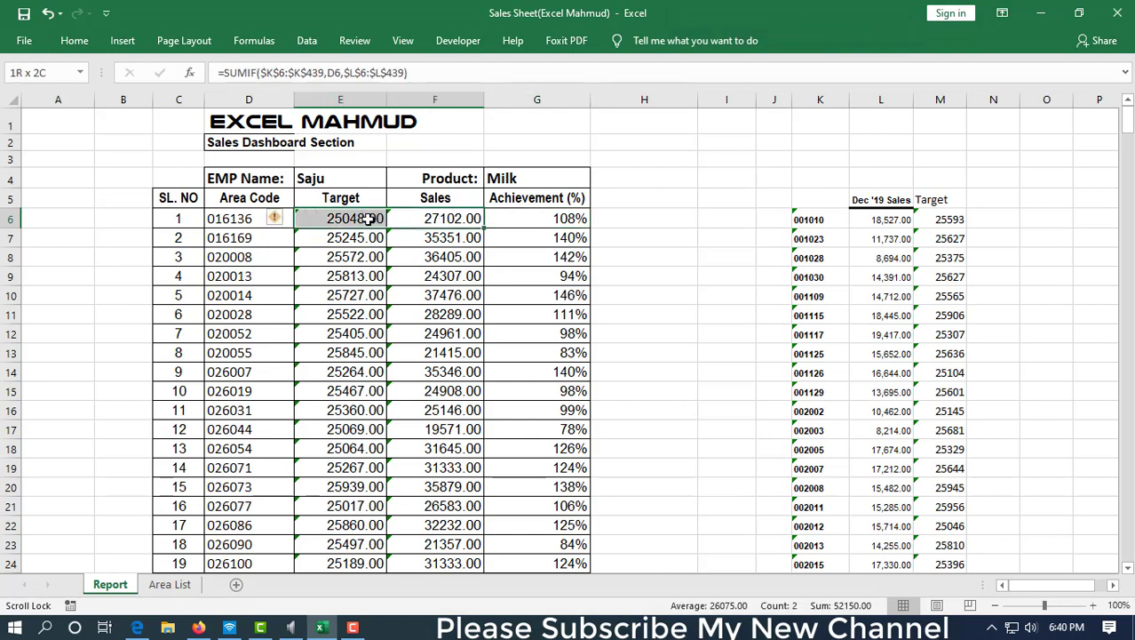
pyautogui.click(550, 222)
pyautogui.moveTo(542, 283); pyautogui.dragTo(342, 280)
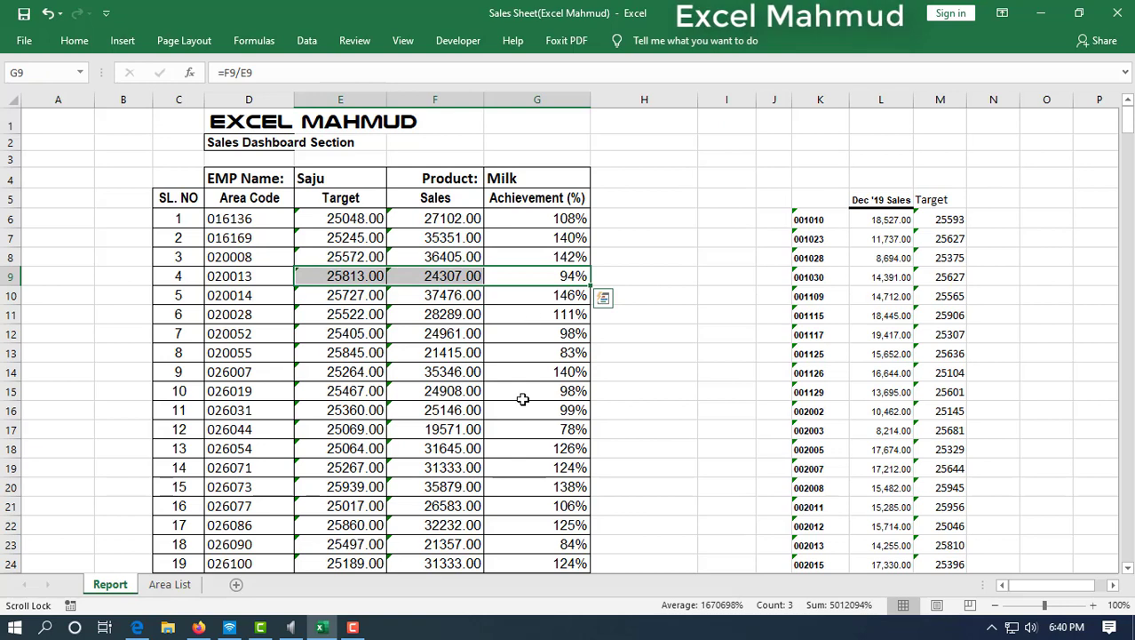
pyautogui.moveTo(524, 422); pyautogui.dragTo(337, 426)
pyautogui.scroll(-2, 471, 429)
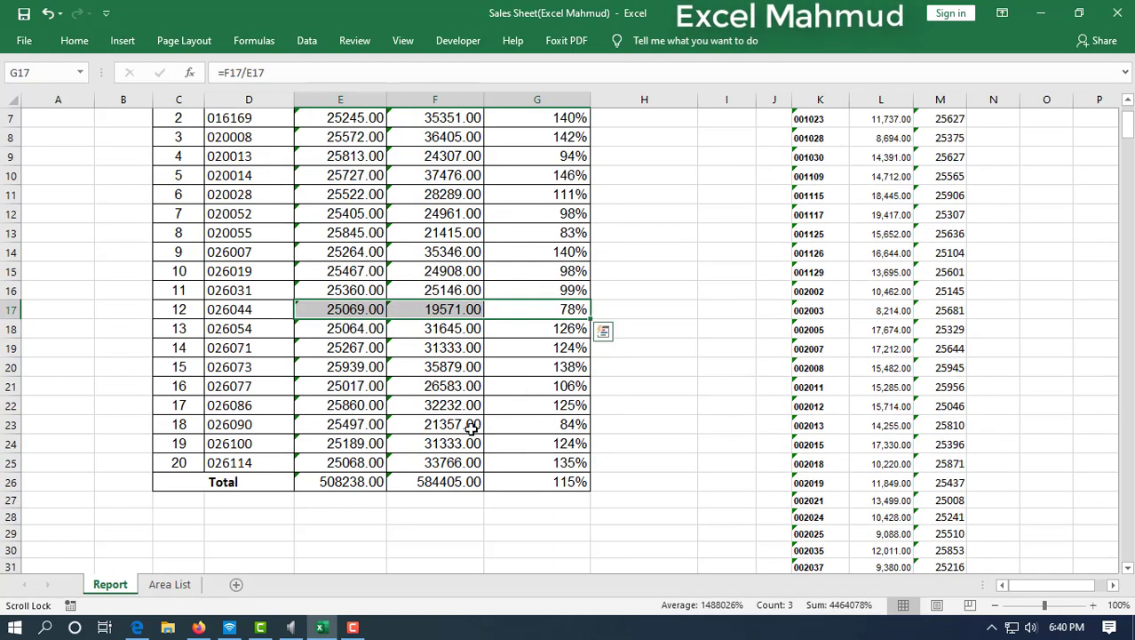
pyautogui.moveTo(515, 330); pyautogui.dragTo(371, 335)
pyautogui.scroll(2, 511, 362)
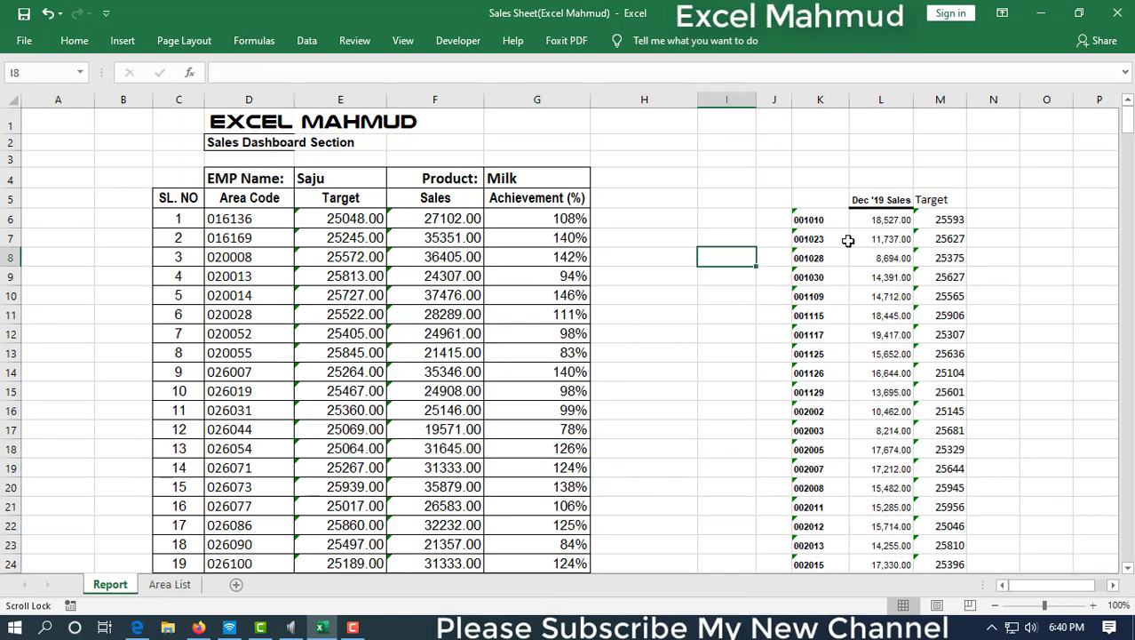
pyautogui.moveTo(804, 238); pyautogui.dragTo(938, 353)
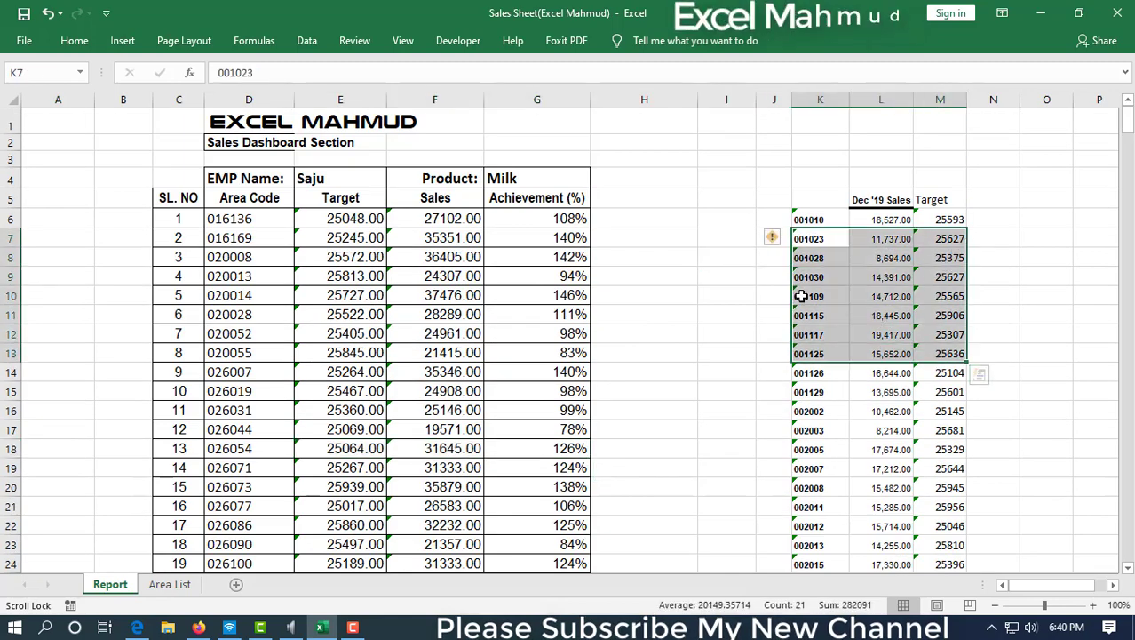
pyautogui.scroll(-1, 837, 357)
pyautogui.moveTo(809, 313); pyautogui.dragTo(946, 332)
pyautogui.moveTo(809, 372); pyautogui.dragTo(953, 390)
pyautogui.click(986, 294)
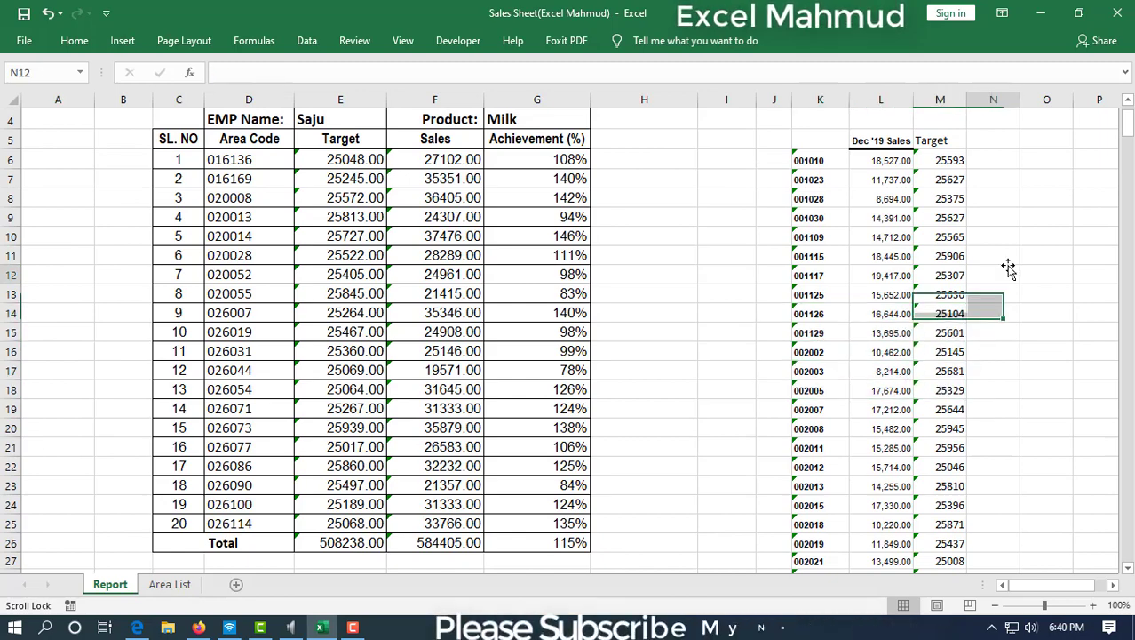
pyautogui.click(995, 275)
pyautogui.moveTo(809, 179); pyautogui.dragTo(947, 218)
pyautogui.click(1011, 213)
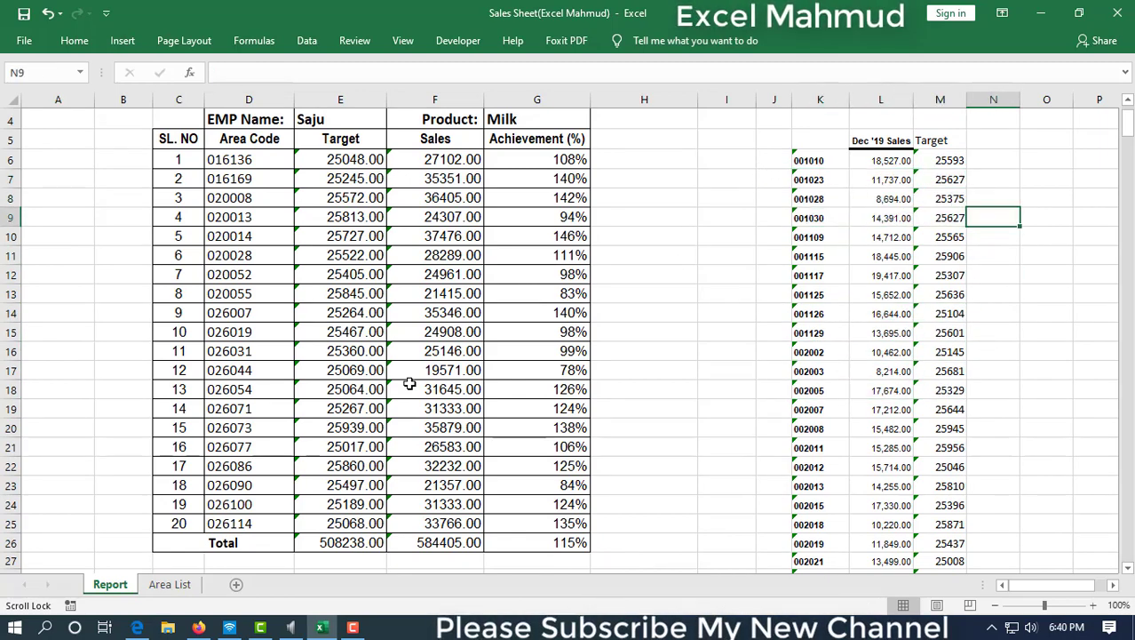
pyautogui.scroll(1, 289, 434)
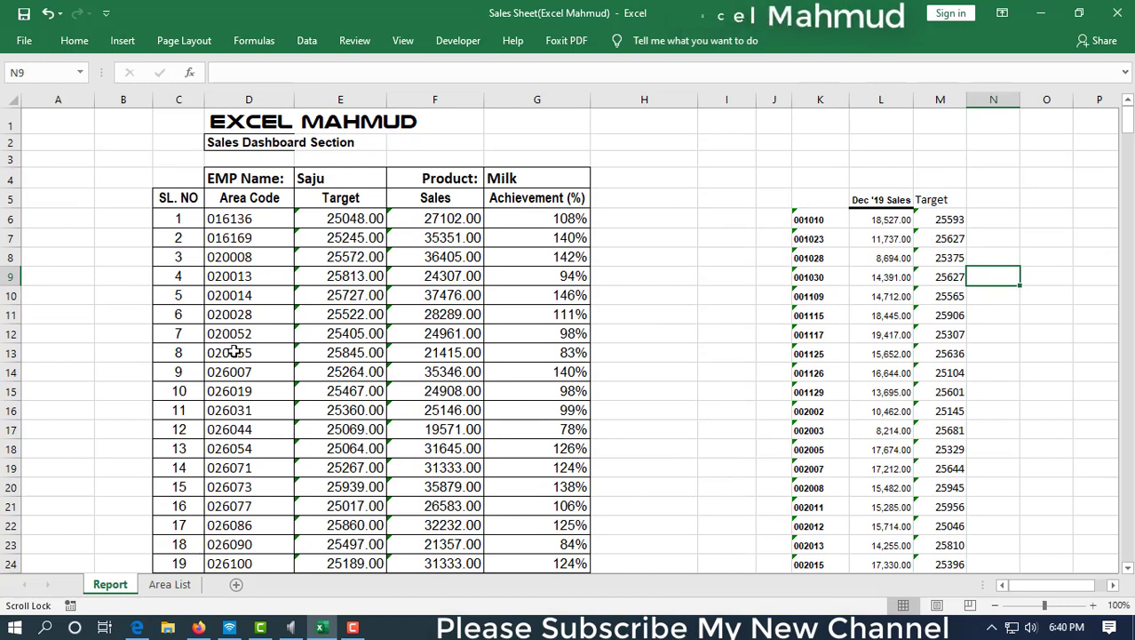
# Step: Inspect the D6 area-code formula and the F13 SUMIF sales formula
pyautogui.click(262, 218)
pyautogui.click(303, 178)
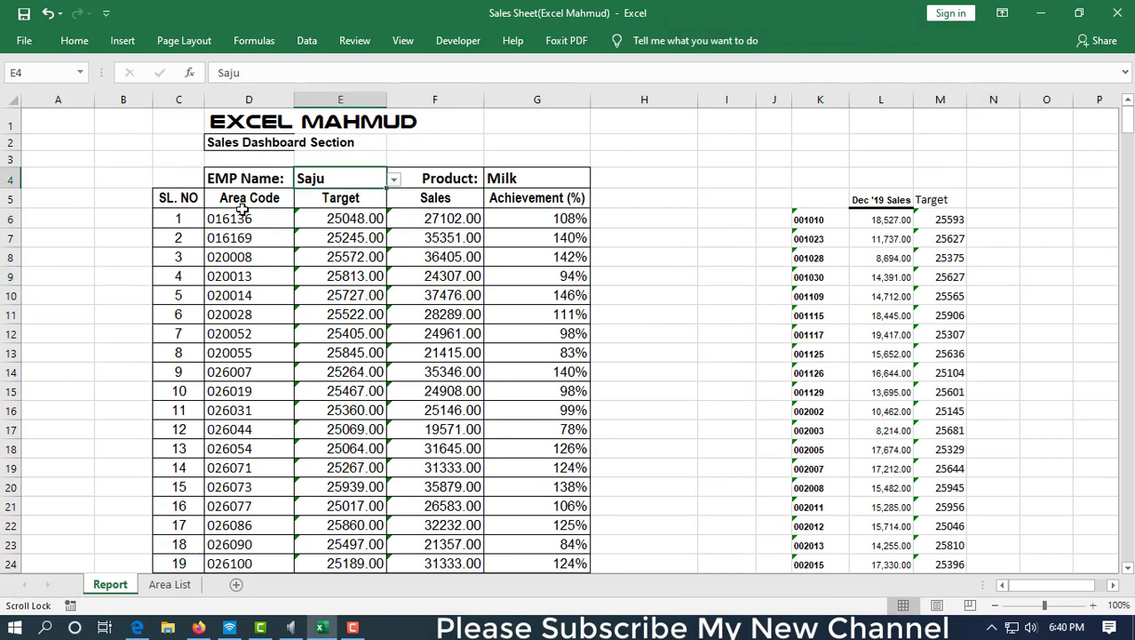
pyautogui.click(250, 220)
pyautogui.moveTo(258, 218); pyautogui.dragTo(277, 467)
pyautogui.click(412, 360)
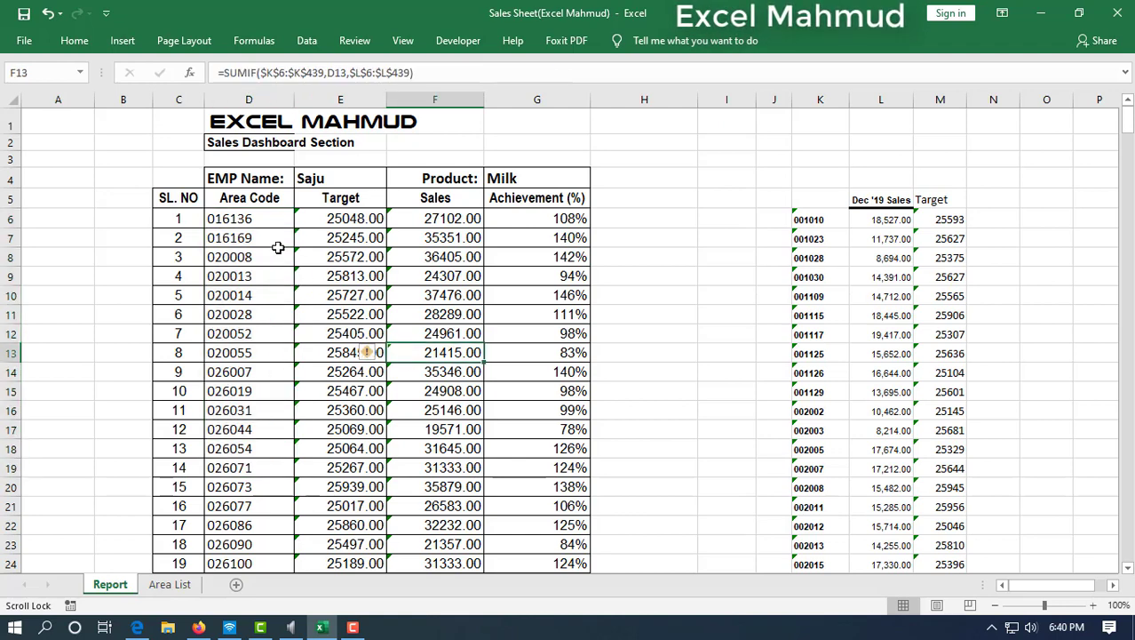
# Step: Review the side area data block, including the RANDBETWEEN sales formula in L6
pyautogui.moveTo(830, 218); pyautogui.dragTo(942, 464)
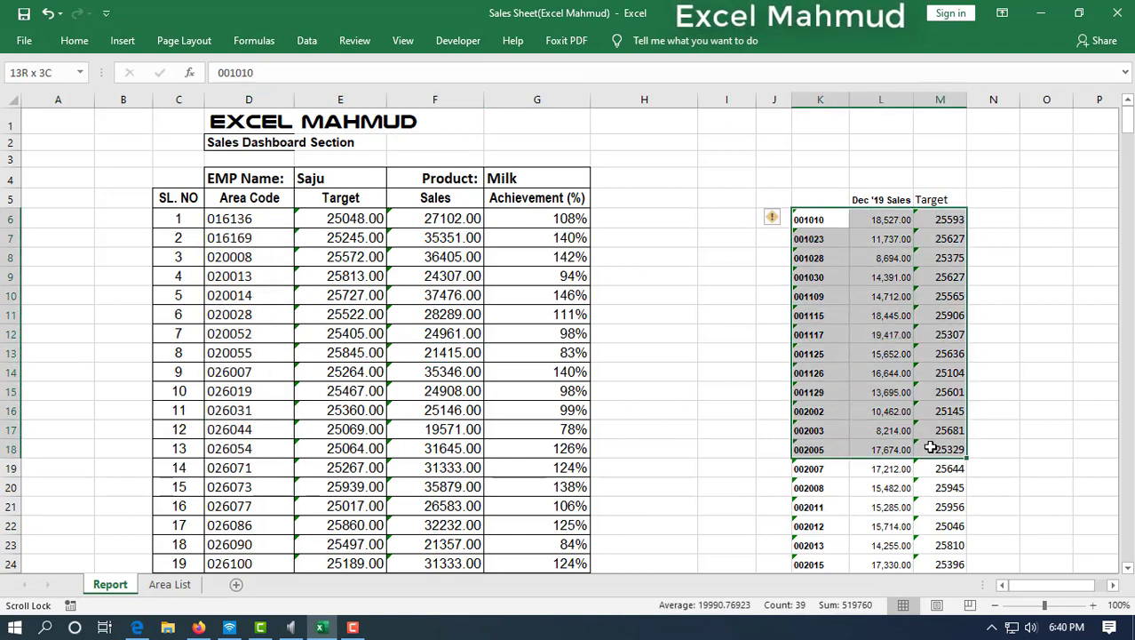
pyautogui.click(1057, 355)
pyautogui.moveTo(809, 224)
pyautogui.mouseDown()
pyautogui.moveTo(904, 308)
pyautogui.moveTo(904, 374)
pyautogui.moveTo(924, 412)
pyautogui.moveTo(827, 219)
pyautogui.mouseUp()
pyautogui.click(866, 218)
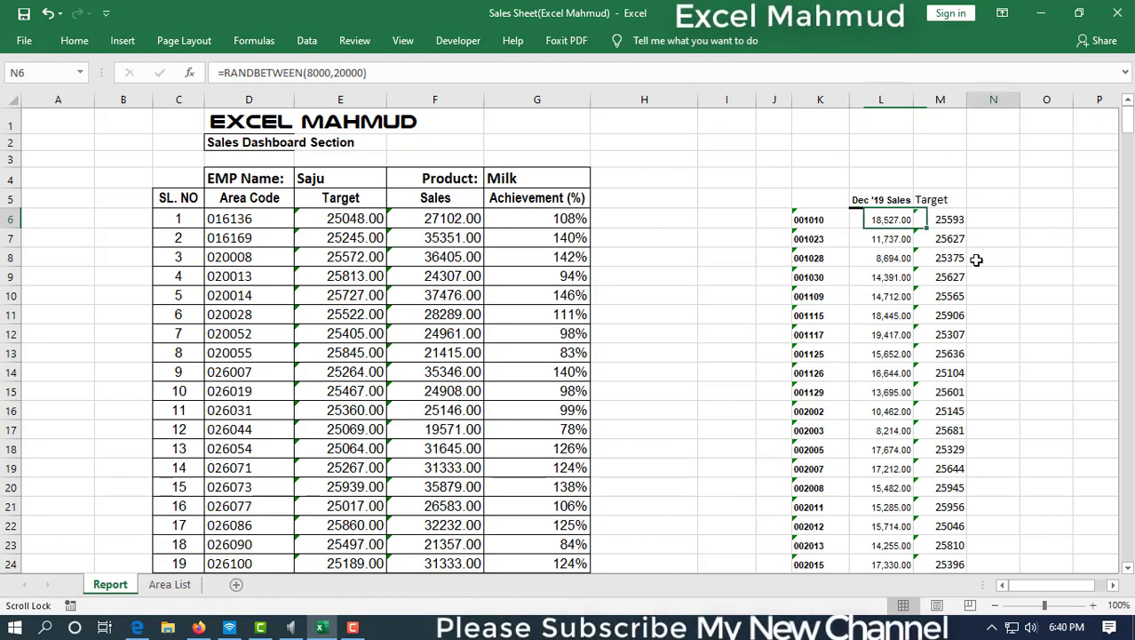
pyautogui.moveTo(987, 220); pyautogui.dragTo(810, 239)
pyautogui.click(1073, 219)
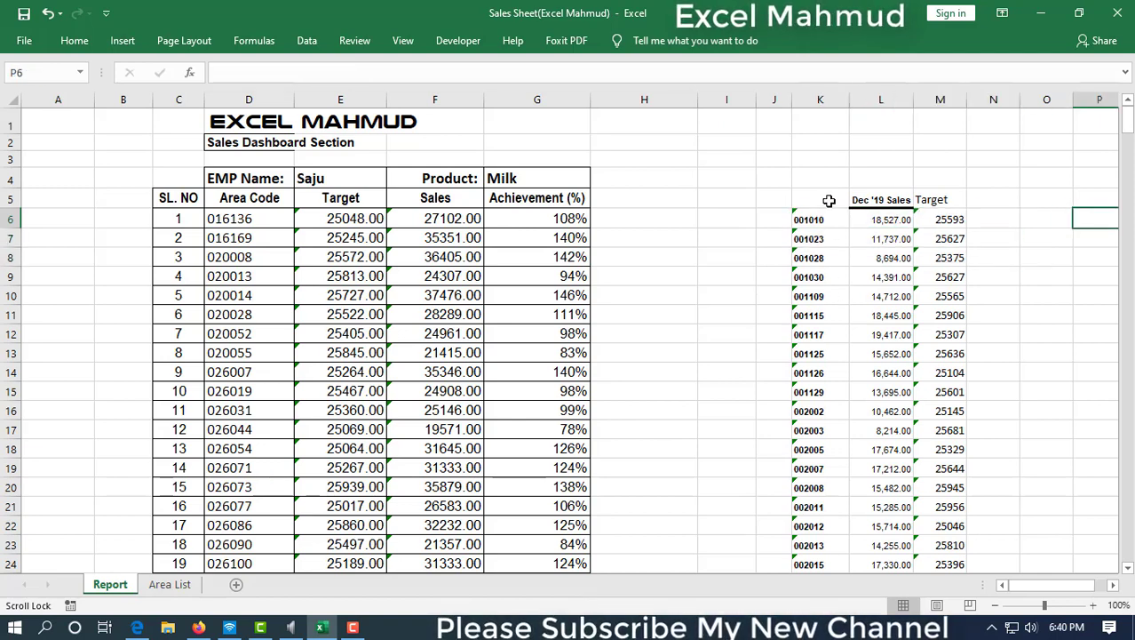
pyautogui.moveTo(829, 197); pyautogui.dragTo(879, 203)
pyautogui.click(933, 201)
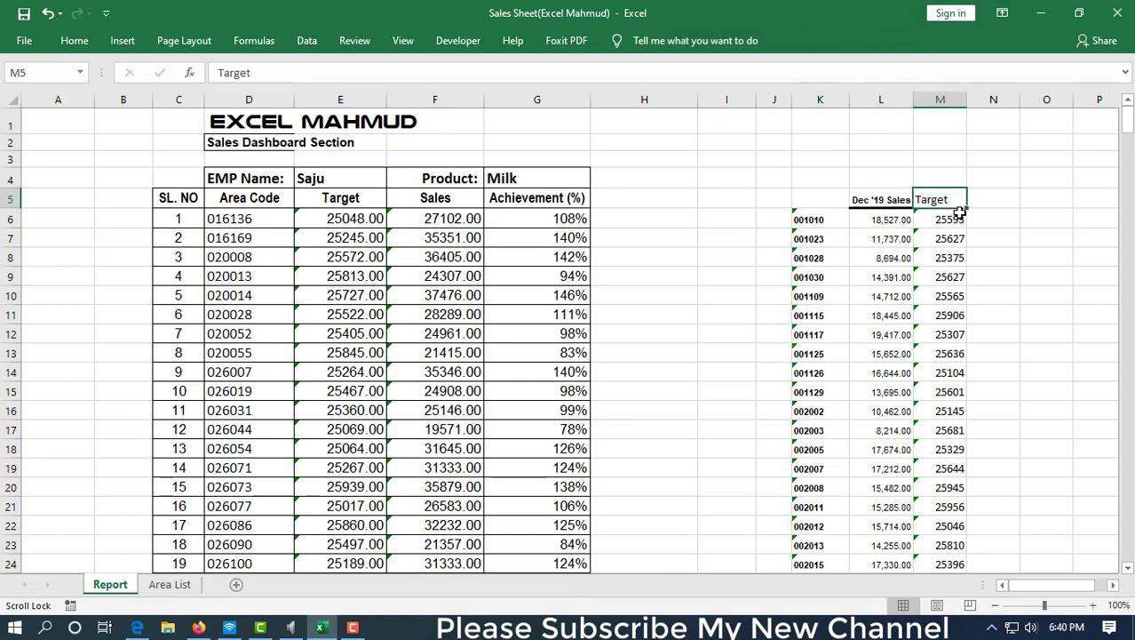
pyautogui.moveTo(813, 220); pyautogui.dragTo(813, 468)
# Step: Enter the heading 'Area' in K5 above the side table's code column
pyautogui.click(819, 199)
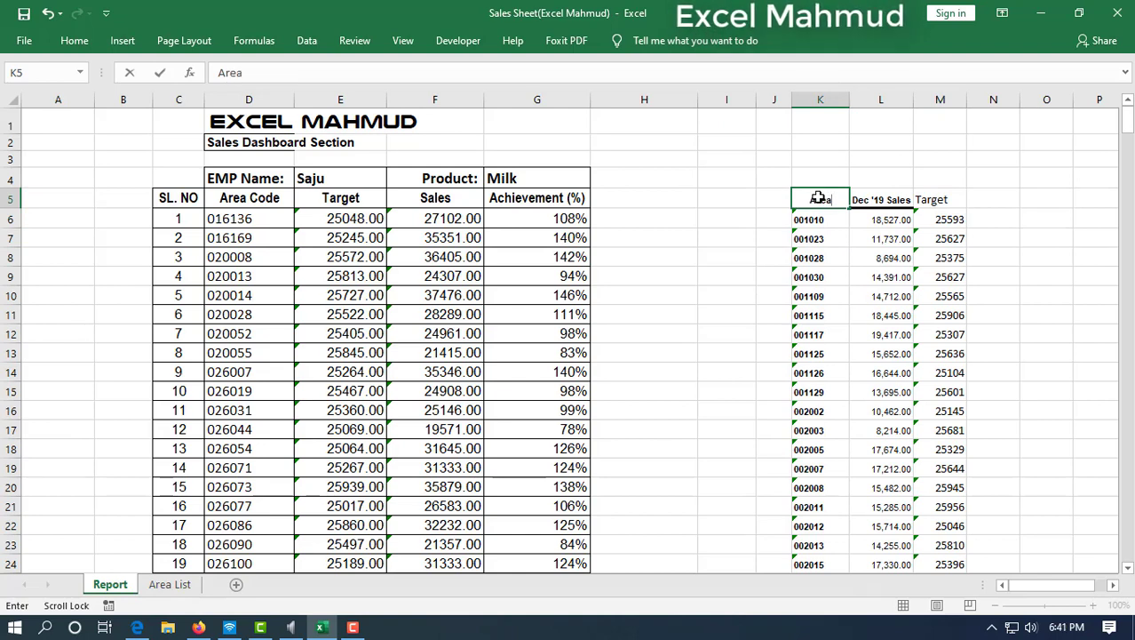
pyautogui.write('Area')
pyautogui.press('Return')
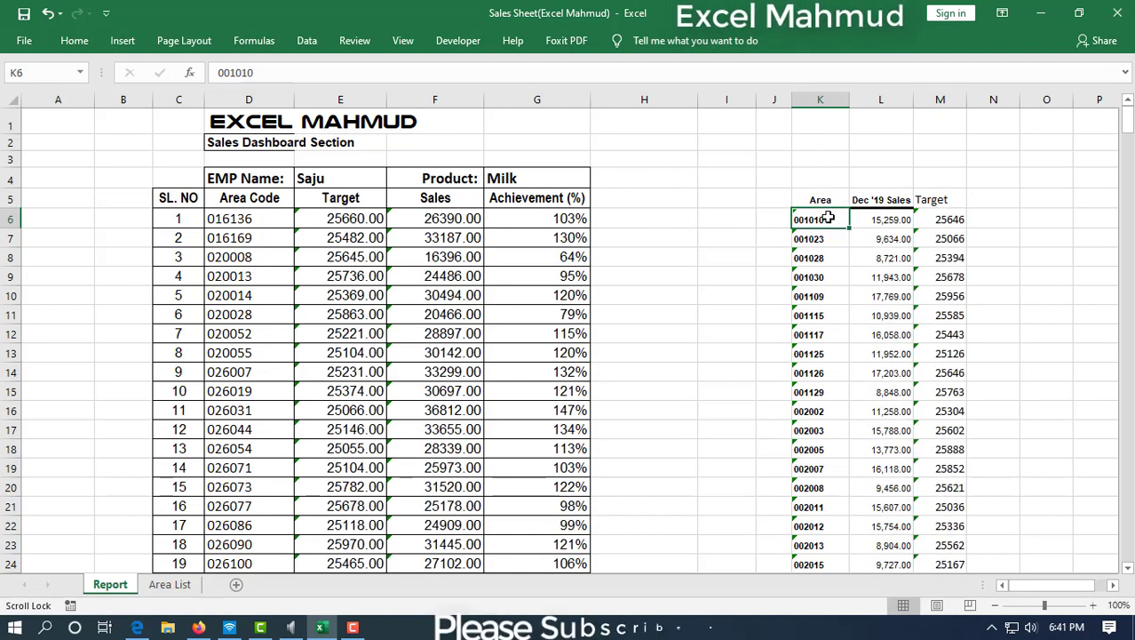
pyautogui.moveTo(819, 220); pyautogui.dragTo(822, 410)
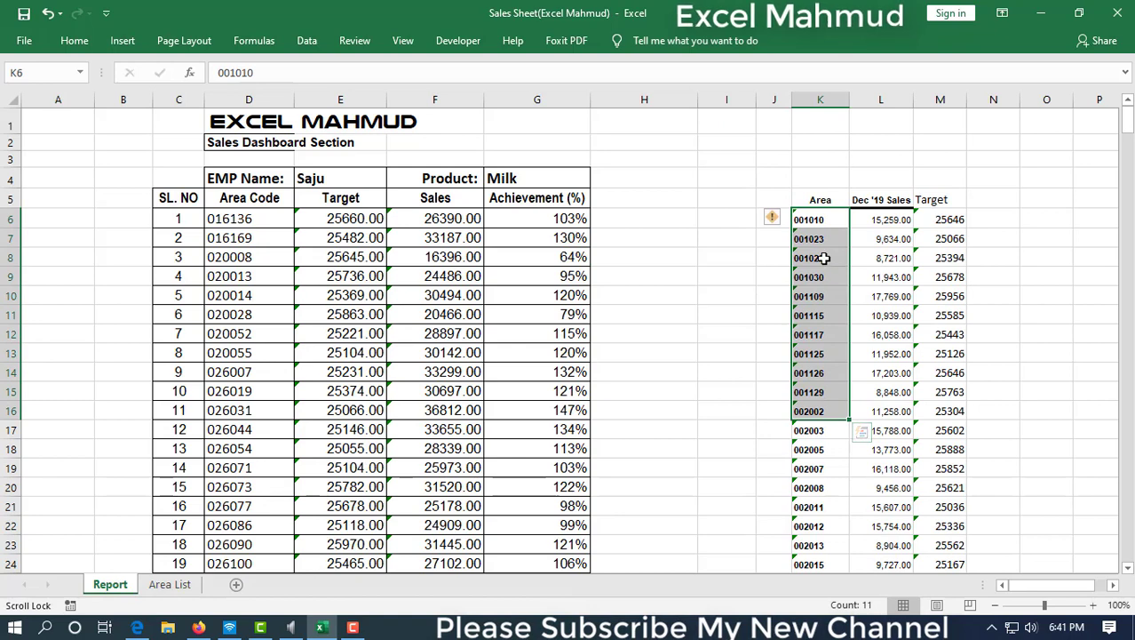
pyautogui.moveTo(830, 221); pyautogui.dragTo(835, 370)
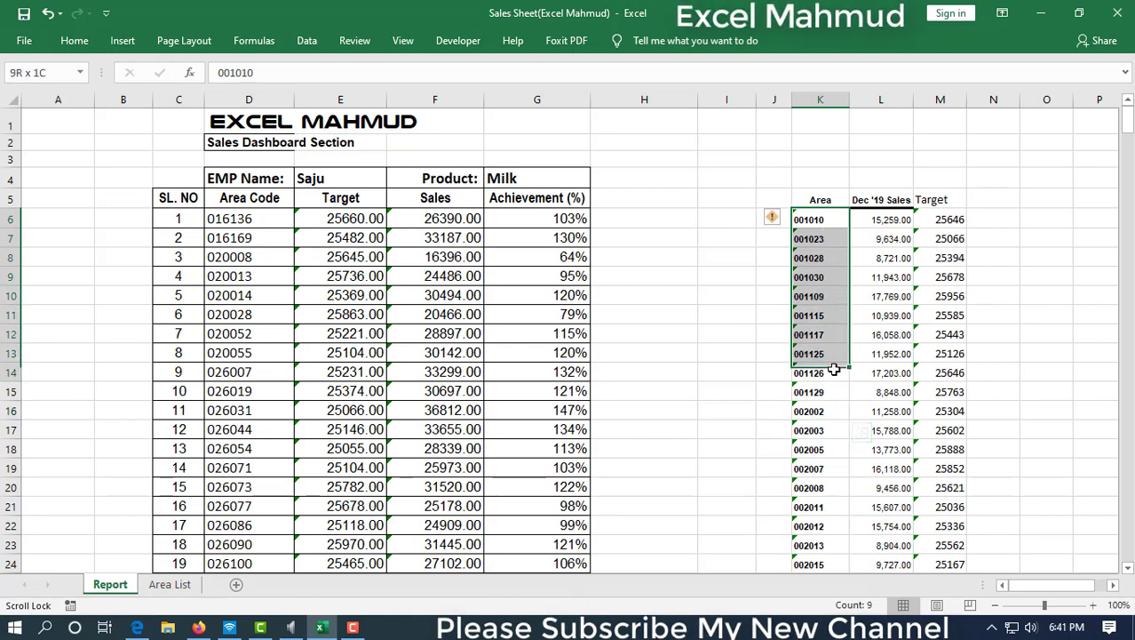
pyautogui.moveTo(839, 218); pyautogui.dragTo(928, 224)
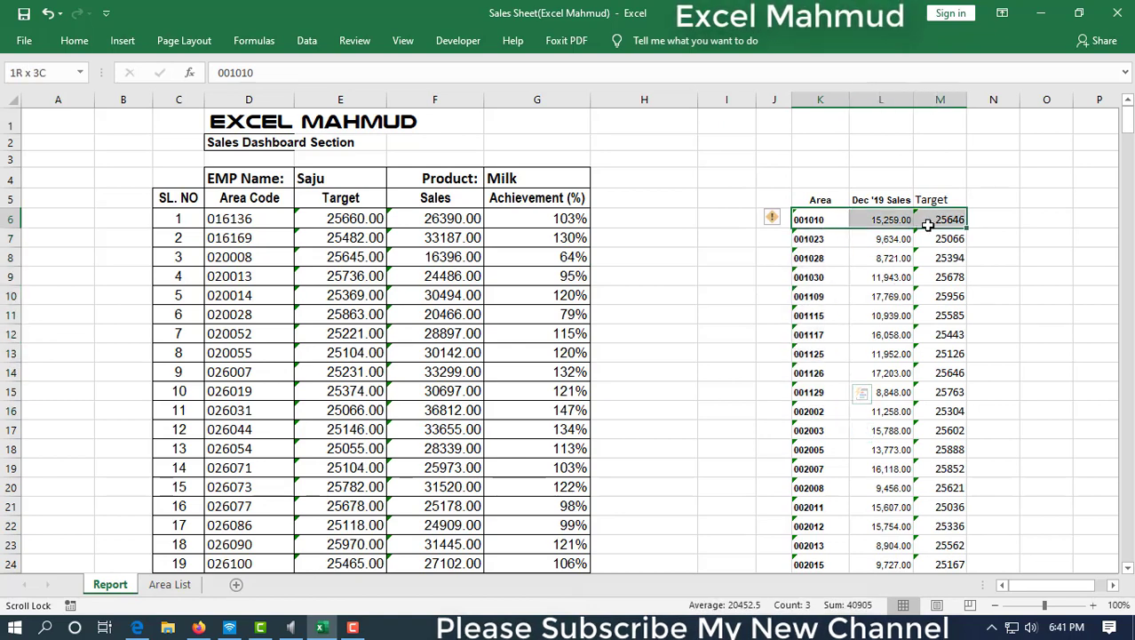
pyautogui.click(1016, 252)
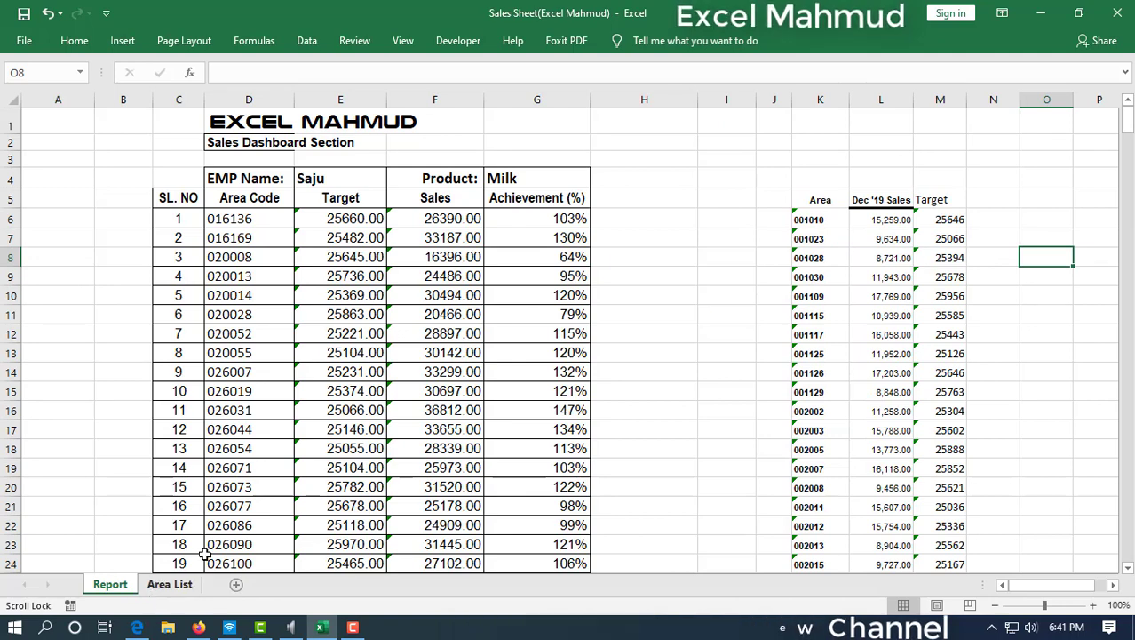
# Step: Check the D6 area-code formula, then switch the EMP Name to Jamal
pyautogui.click(347, 177)
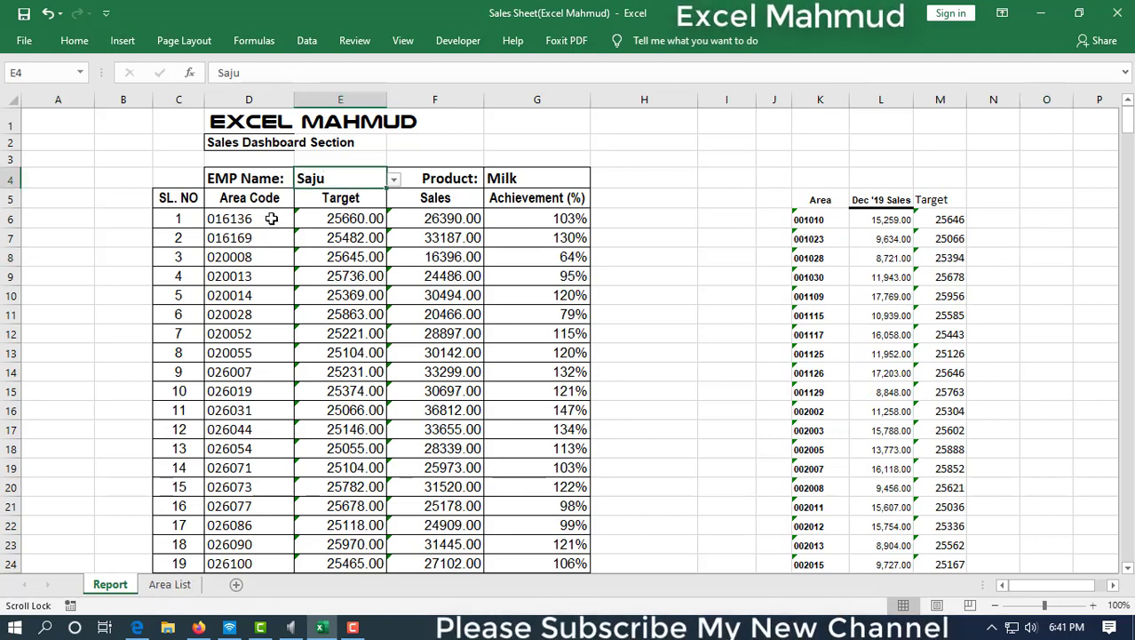
pyautogui.click(272, 219)
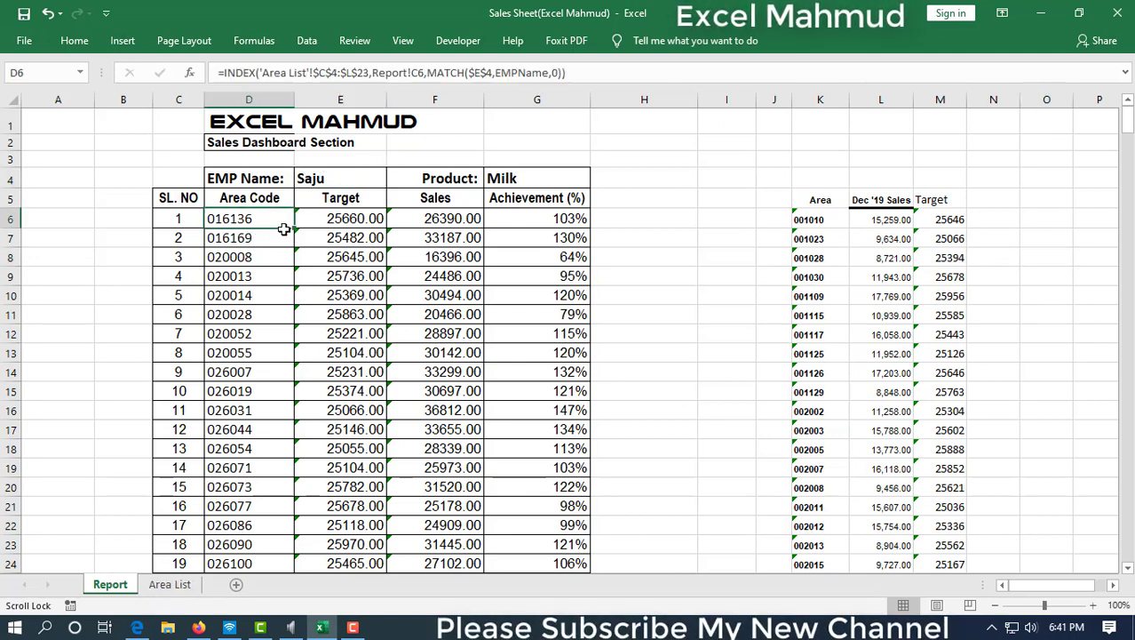
pyautogui.click(360, 178)
pyautogui.click(394, 178)
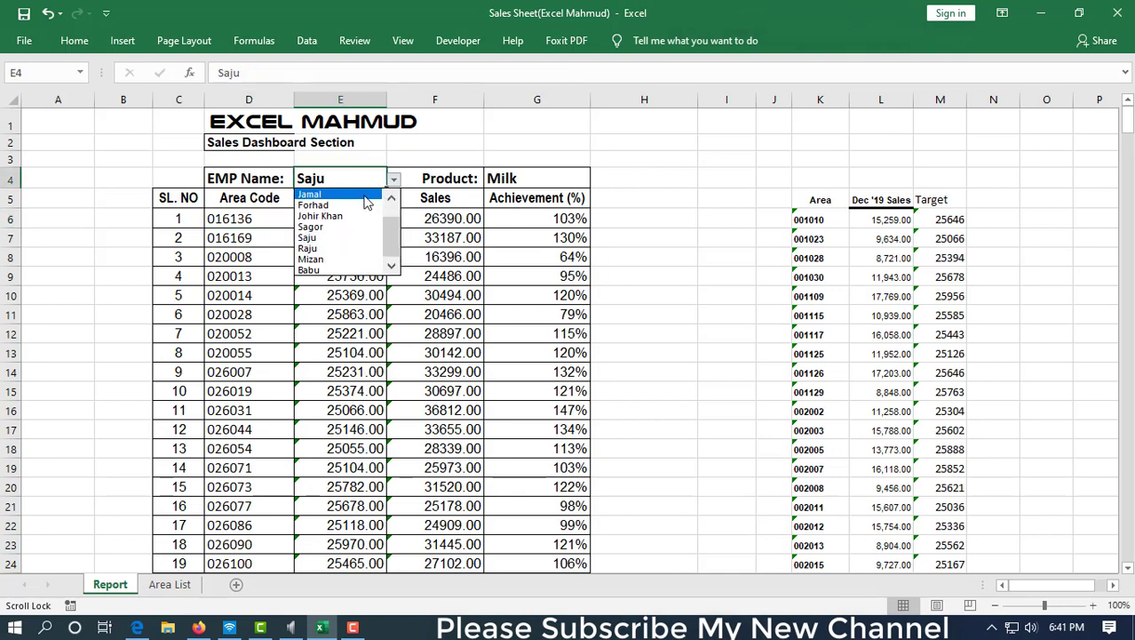
pyautogui.click(333, 201)
# Step: Highlight Jamal's twenty area codes and report rows, then go to the Area List sheet
pyautogui.moveTo(256, 221); pyautogui.dragTo(259, 511)
pyautogui.scroll(-2, 261, 497)
pyautogui.moveTo(270, 466); pyautogui.dragTo(253, 221)
pyautogui.scroll(2, 248, 218)
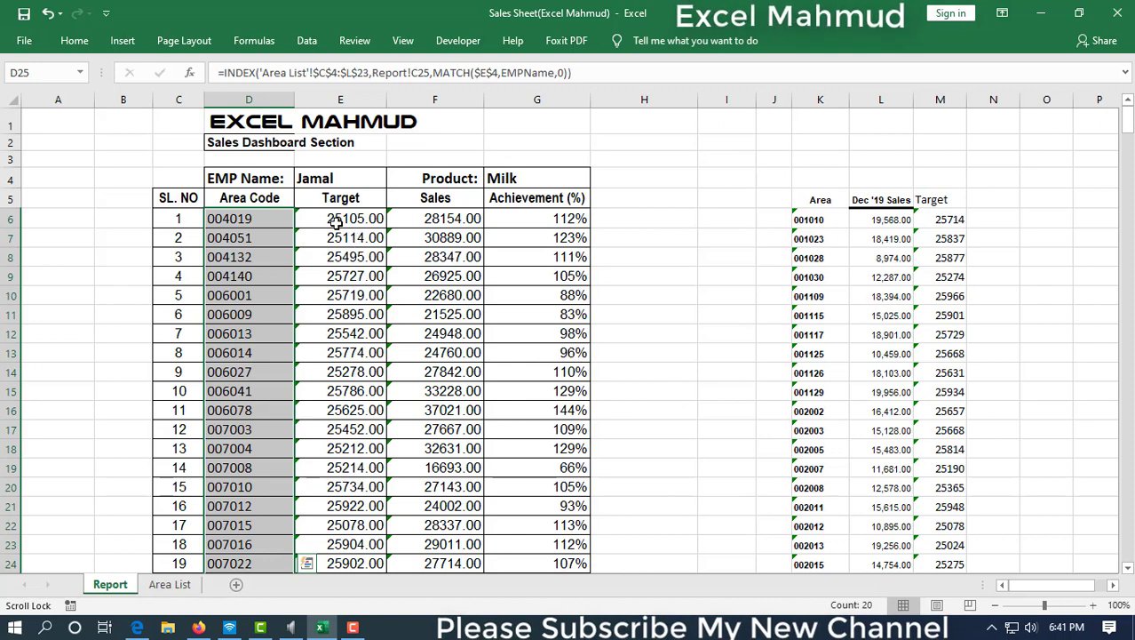
pyautogui.moveTo(267, 221); pyautogui.dragTo(286, 471)
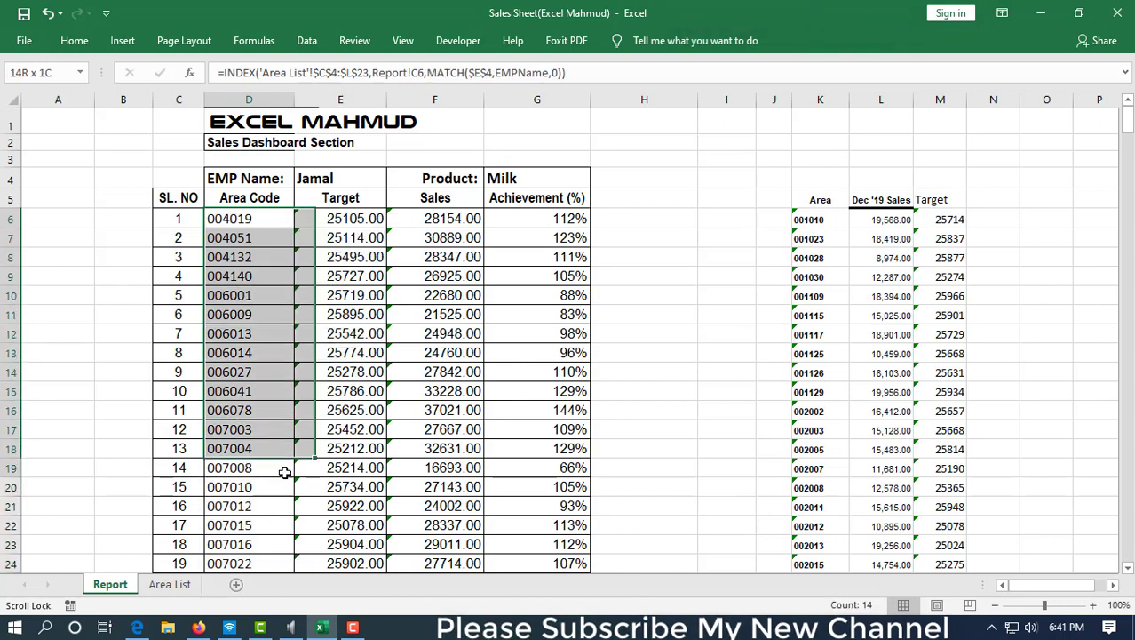
pyautogui.scroll(-2, 289, 457)
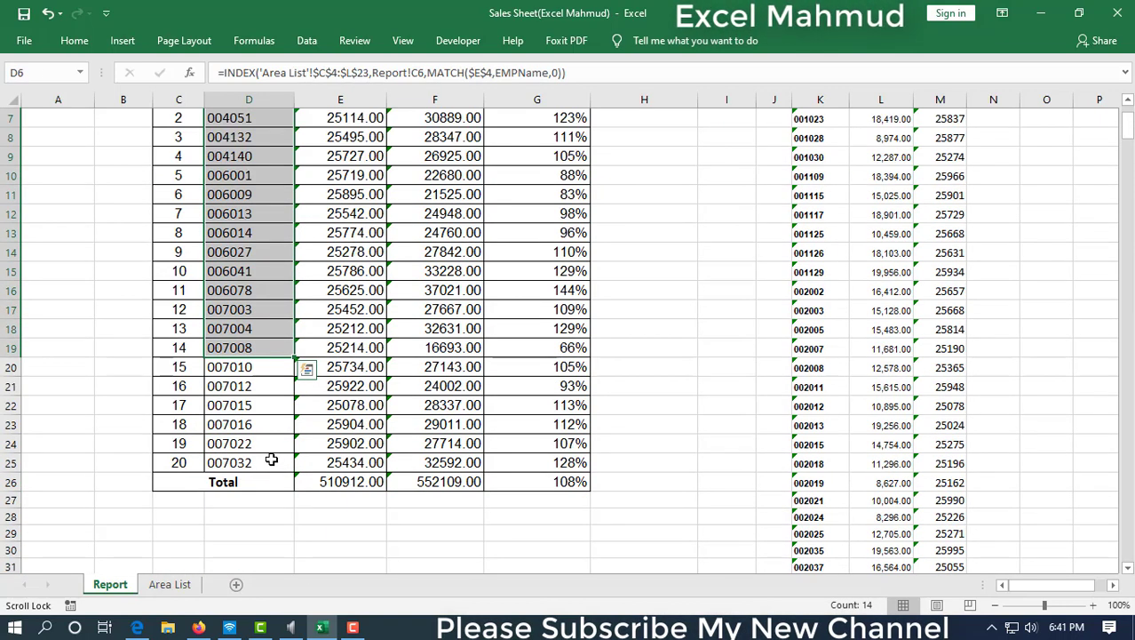
pyautogui.keyDown('shift'); pyautogui.click(269, 462); pyautogui.keyUp('shift')
pyautogui.scroll(2, 282, 415)
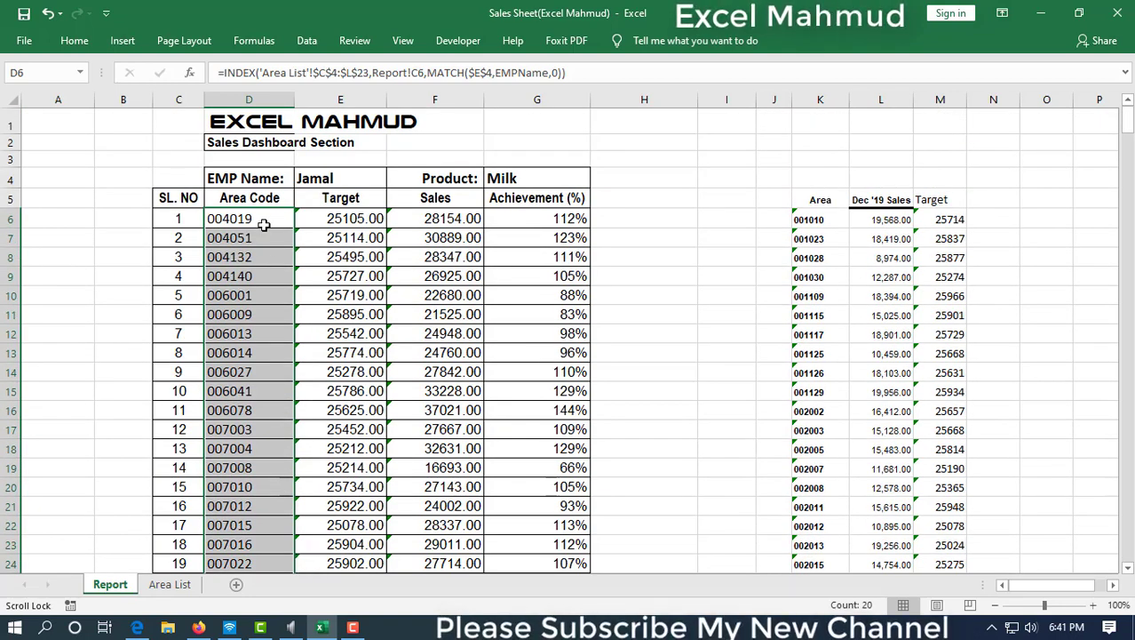
pyautogui.moveTo(264, 224); pyautogui.dragTo(539, 426)
pyautogui.moveTo(265, 218); pyautogui.dragTo(539, 238)
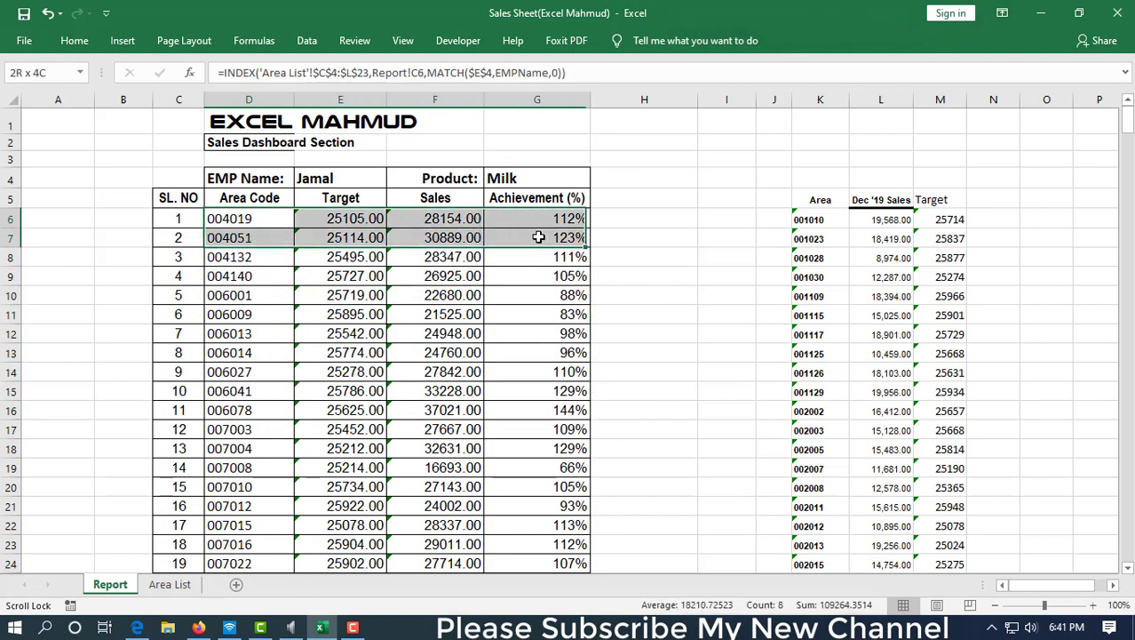
pyautogui.moveTo(328, 231); pyautogui.dragTo(306, 221)
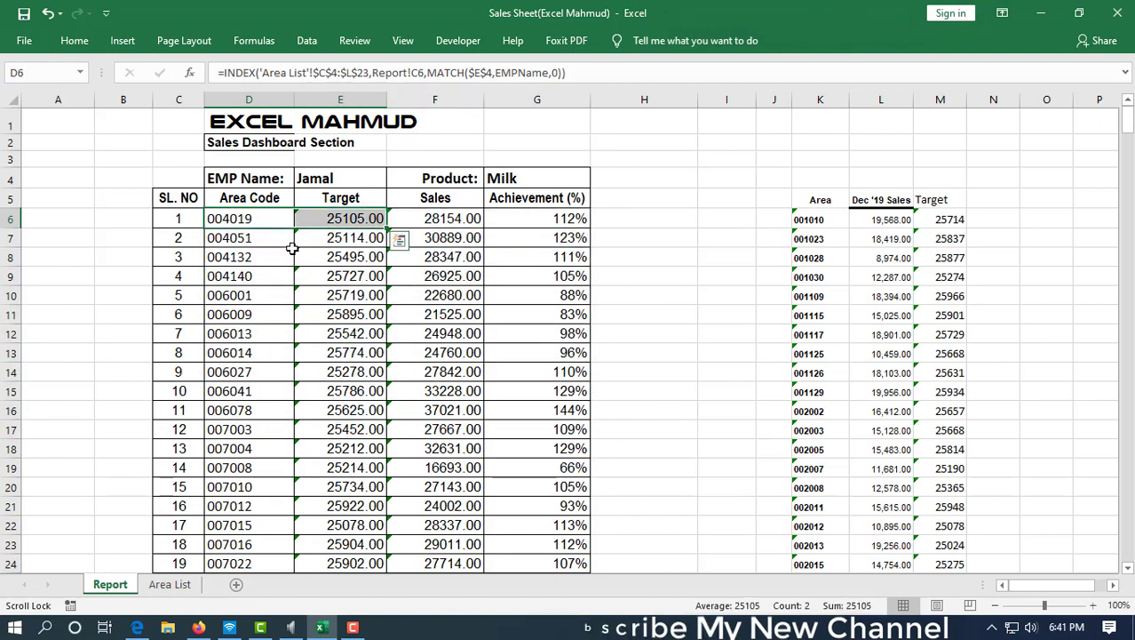
pyautogui.click(173, 585)
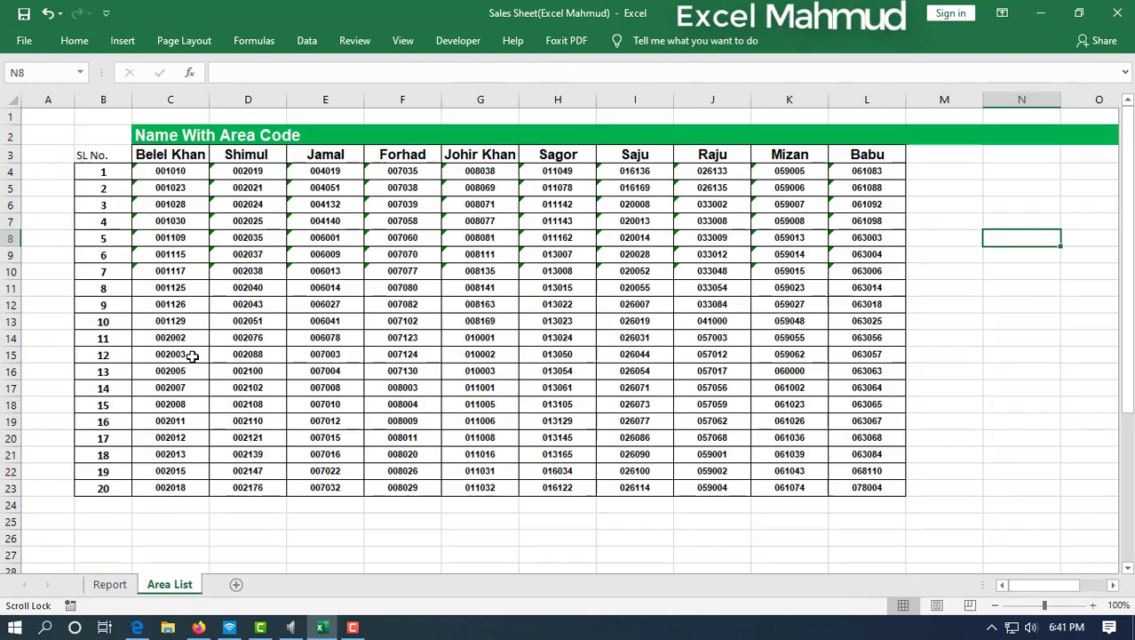
pyautogui.click(471, 252)
pyautogui.moveTo(194, 155); pyautogui.dragTo(884, 157)
pyautogui.moveTo(175, 172); pyautogui.dragTo(178, 505)
pyautogui.moveTo(251, 175); pyautogui.dragTo(281, 484)
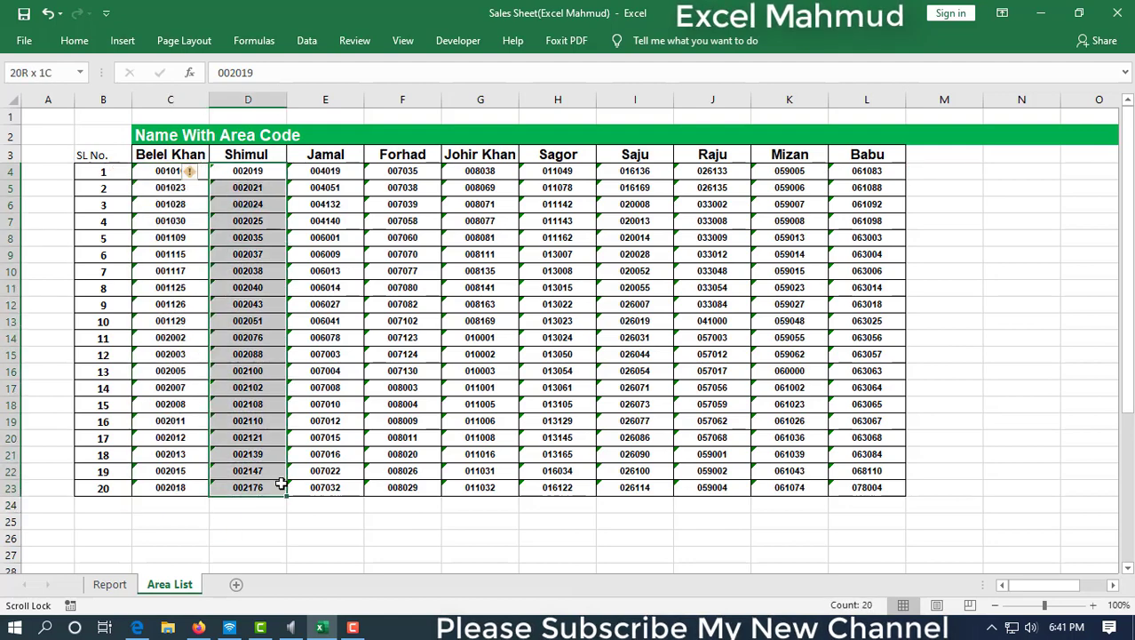
pyautogui.moveTo(334, 173); pyautogui.dragTo(404, 454)
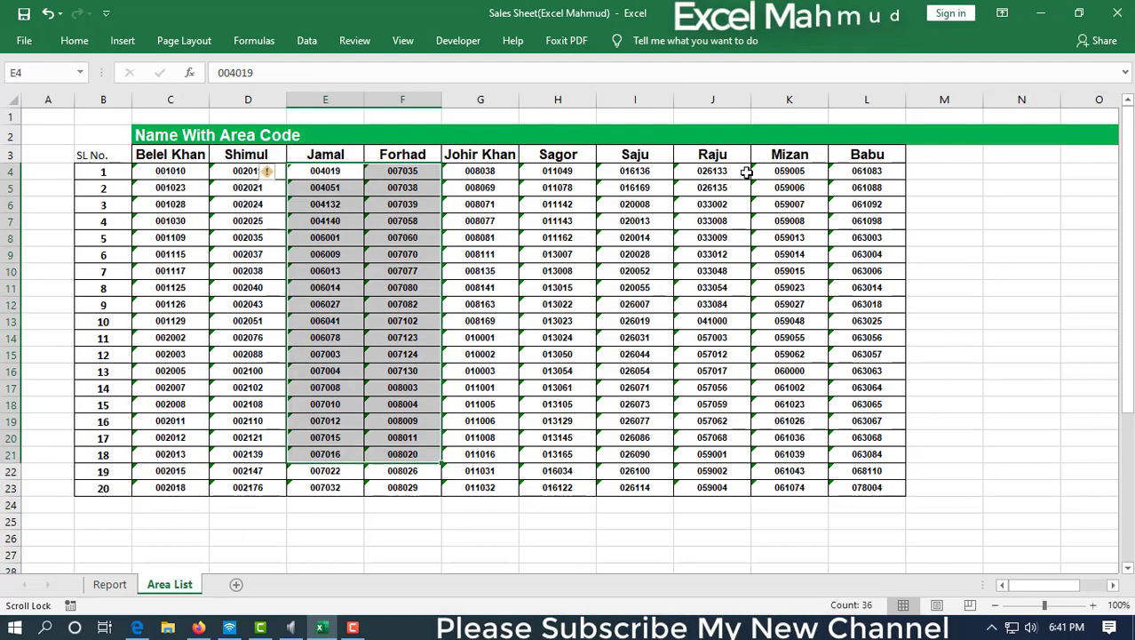
pyautogui.moveTo(746, 173); pyautogui.dragTo(538, 461)
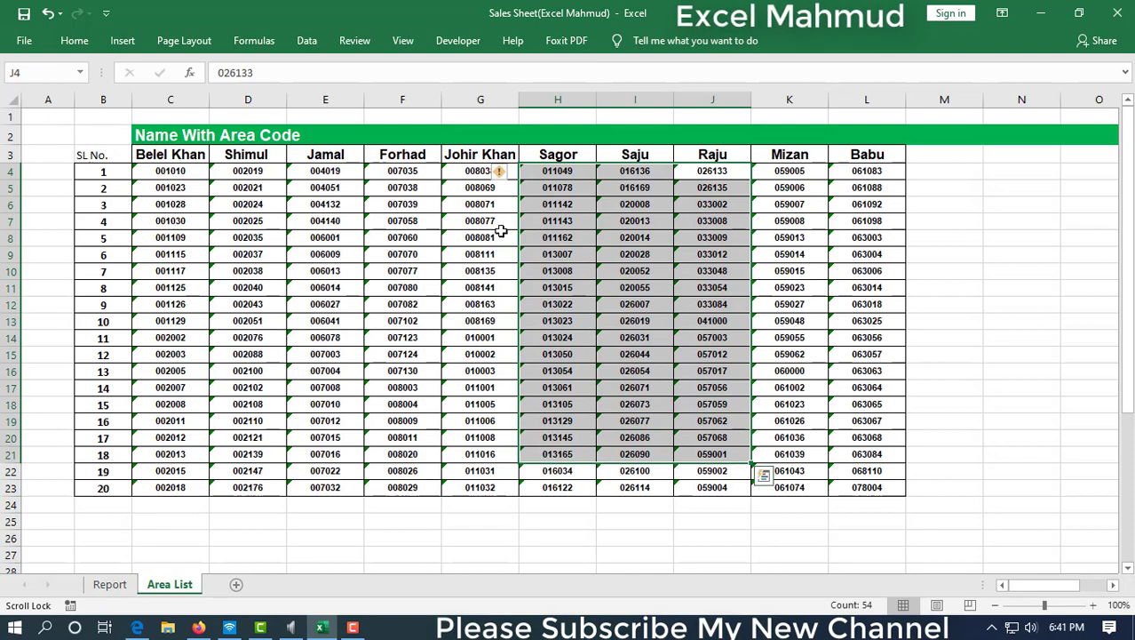
pyautogui.moveTo(480, 171); pyautogui.dragTo(527, 453)
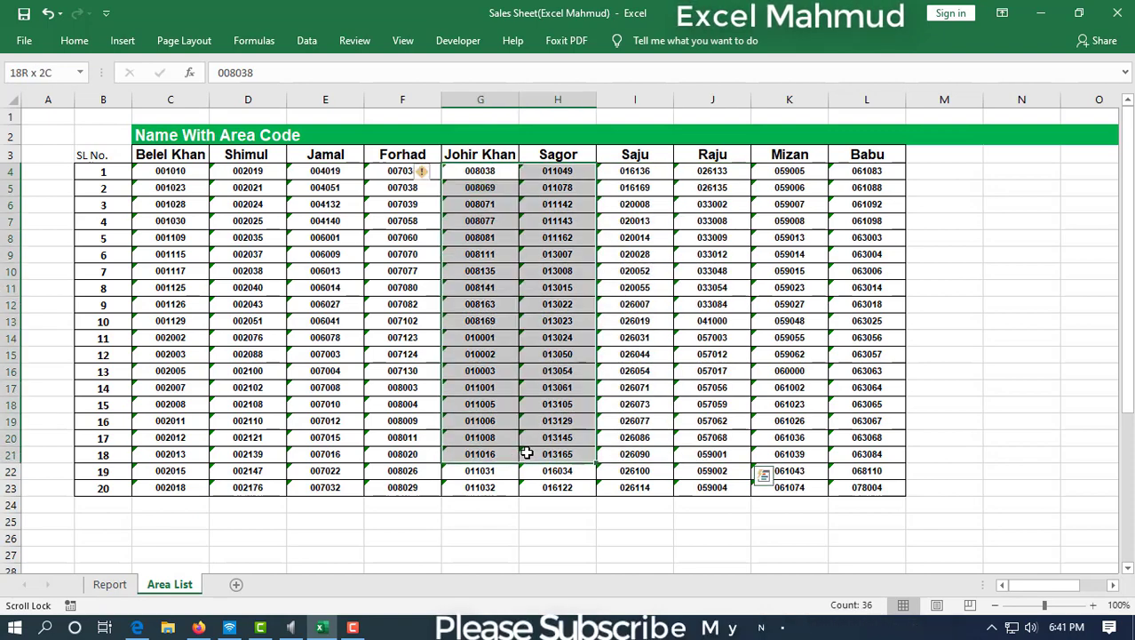
pyautogui.click(769, 322)
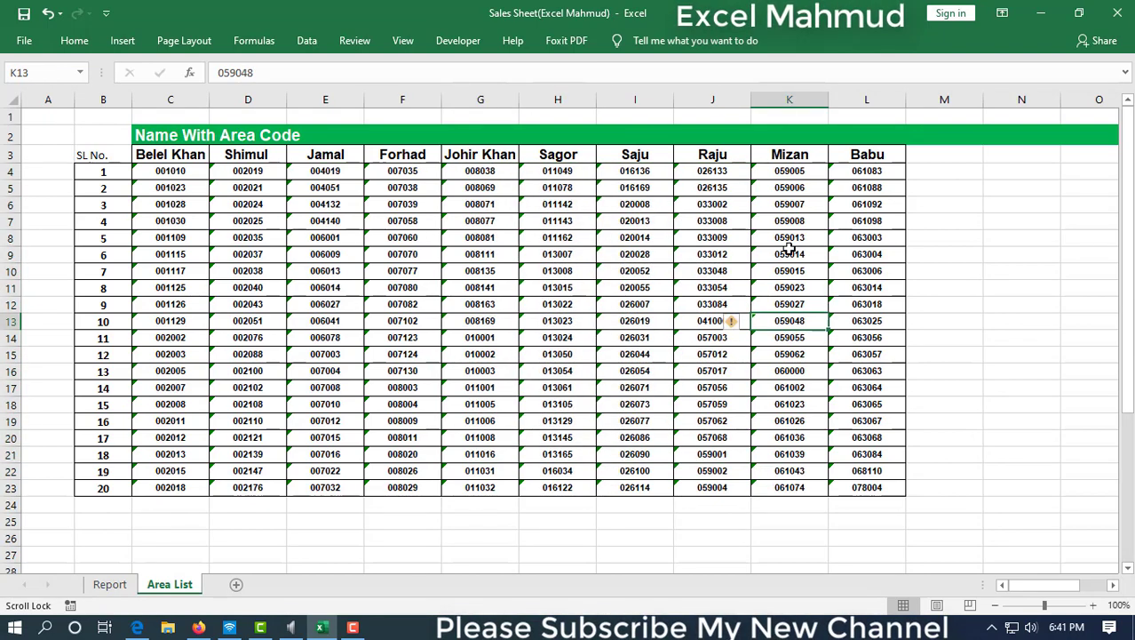
pyautogui.moveTo(180, 151); pyautogui.dragTo(209, 167)
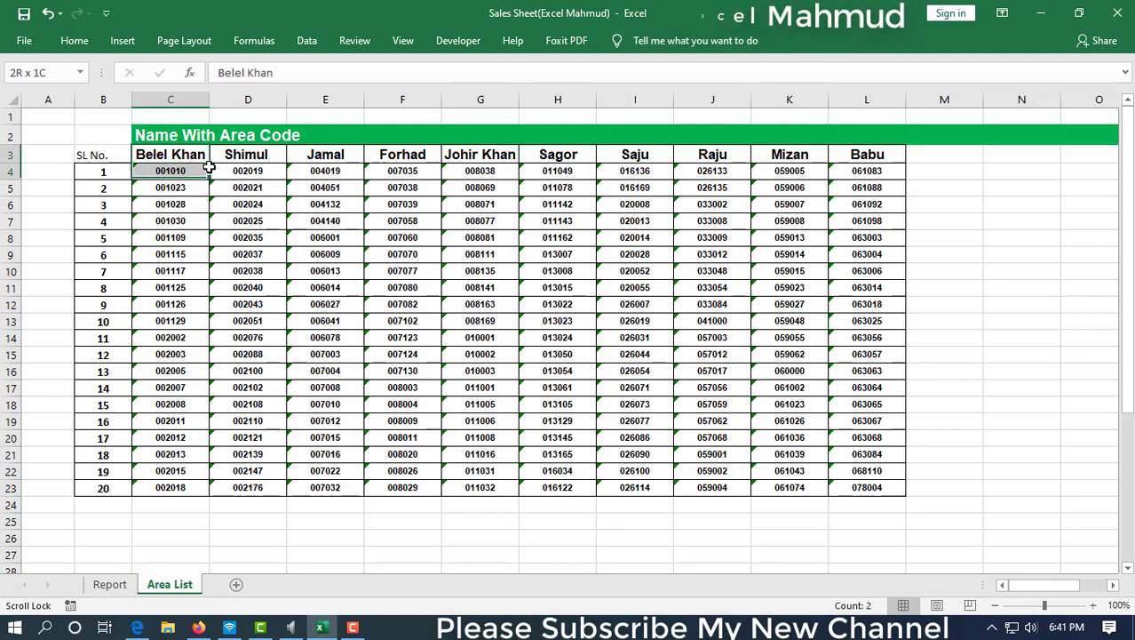
pyautogui.moveTo(176, 206); pyautogui.dragTo(233, 223)
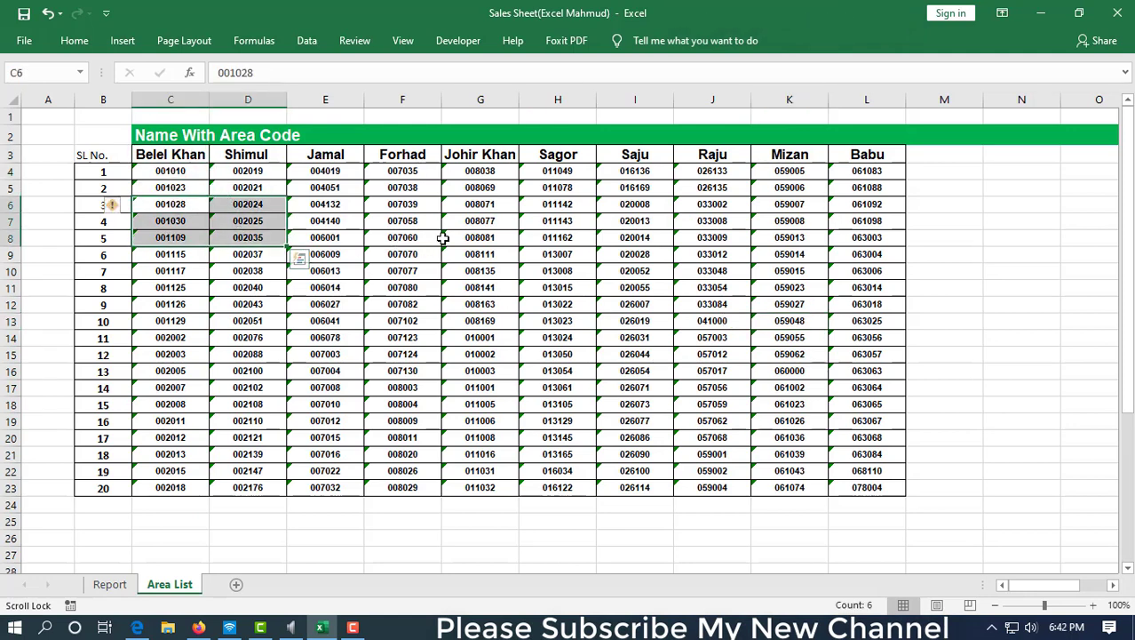
pyautogui.click(517, 238)
pyautogui.click(591, 238)
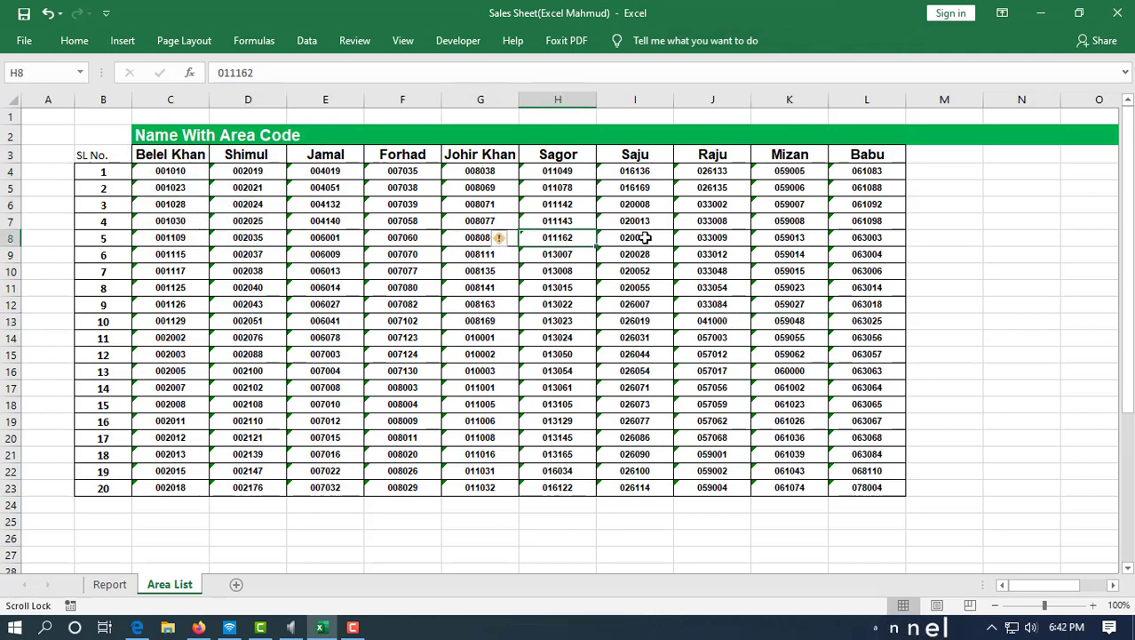
pyautogui.click(646, 238)
pyautogui.click(719, 238)
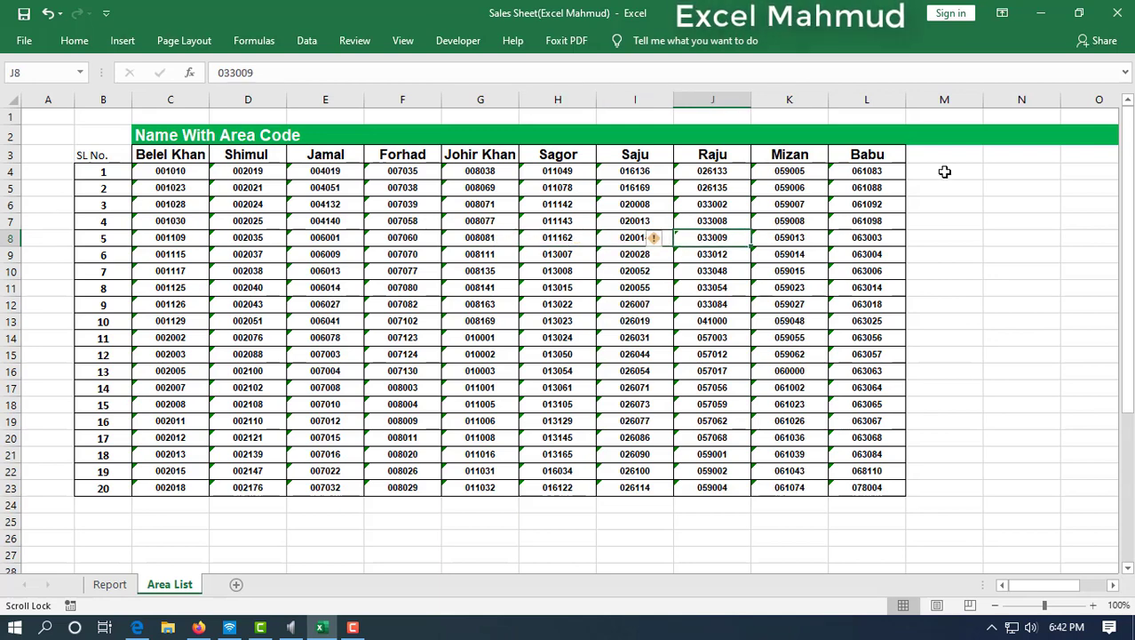
pyautogui.click(181, 271)
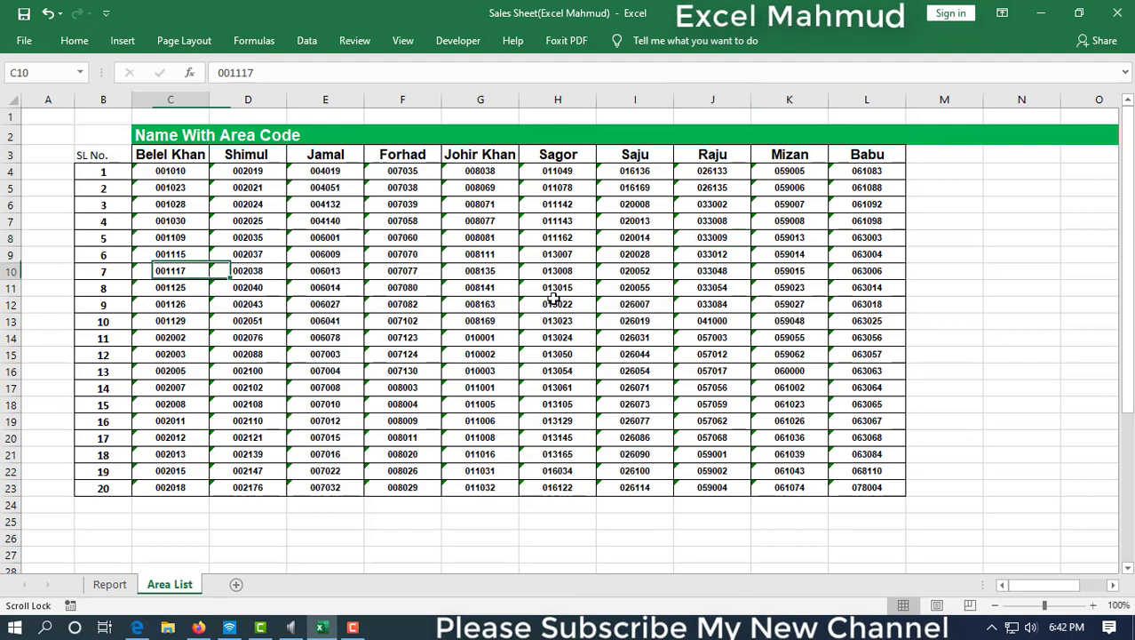
pyautogui.moveTo(555, 298); pyautogui.dragTo(169, 174)
pyautogui.click(945, 353)
pyautogui.press('Right')
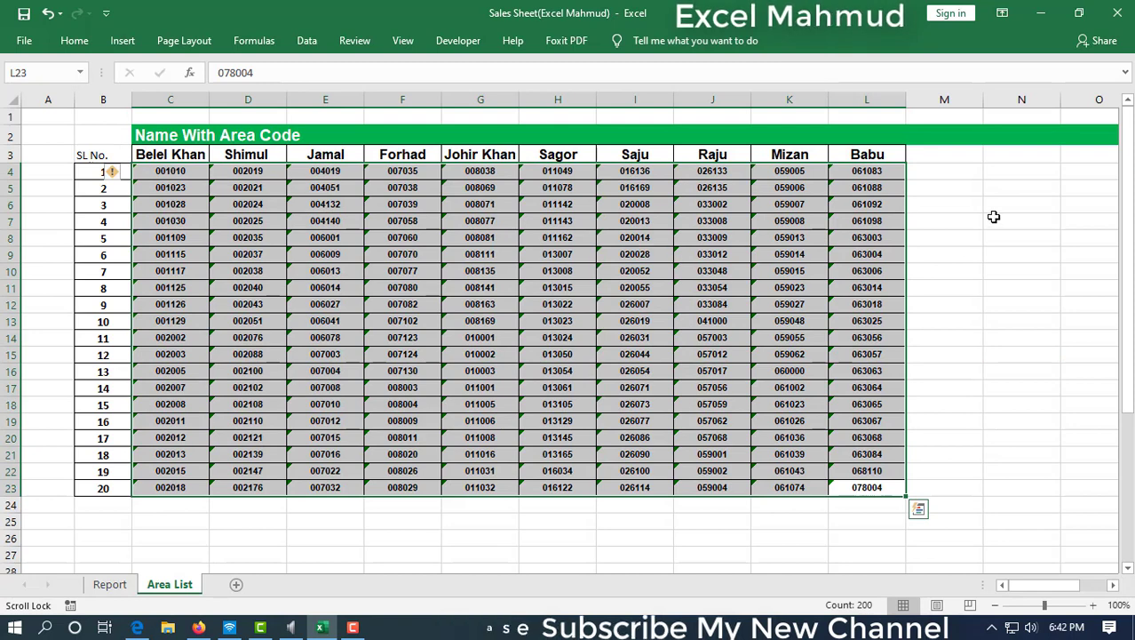
pyautogui.click(560, 225)
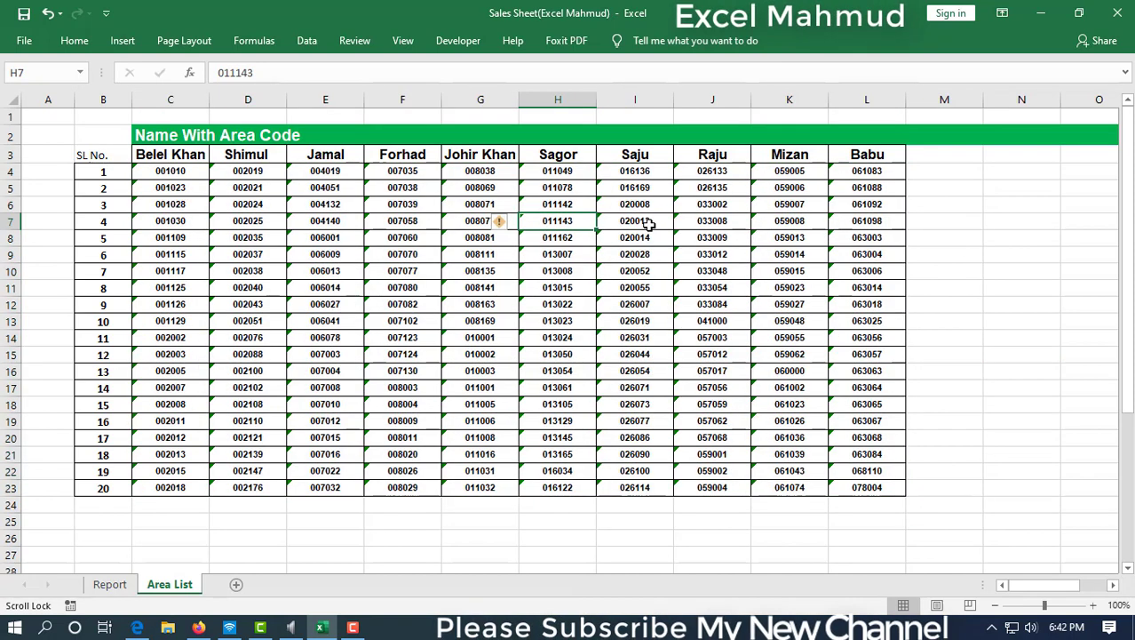
pyautogui.click(646, 222)
pyautogui.click(869, 224)
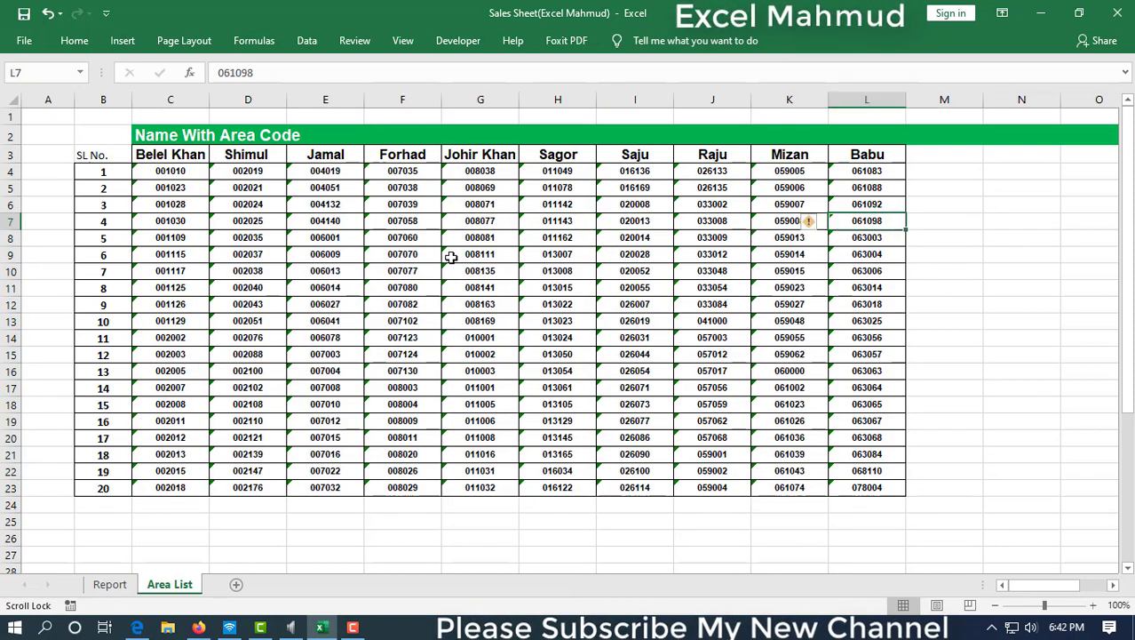
pyautogui.click(182, 185)
pyautogui.moveTo(217, 186); pyautogui.dragTo(862, 187)
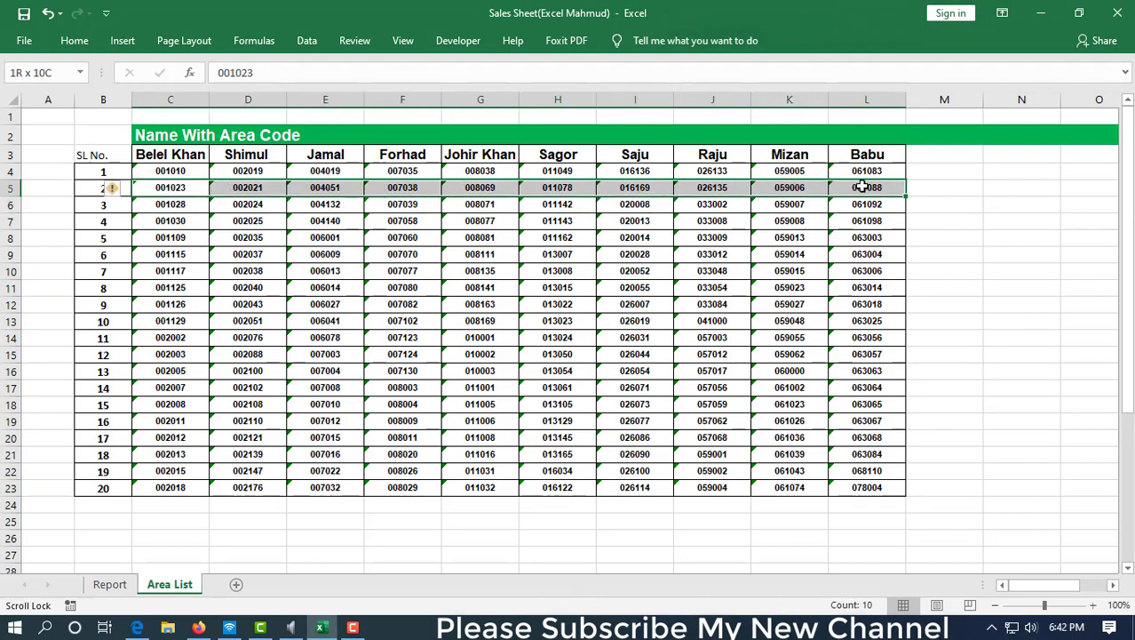
pyautogui.click(985, 205)
pyautogui.moveTo(164, 154); pyautogui.dragTo(862, 153)
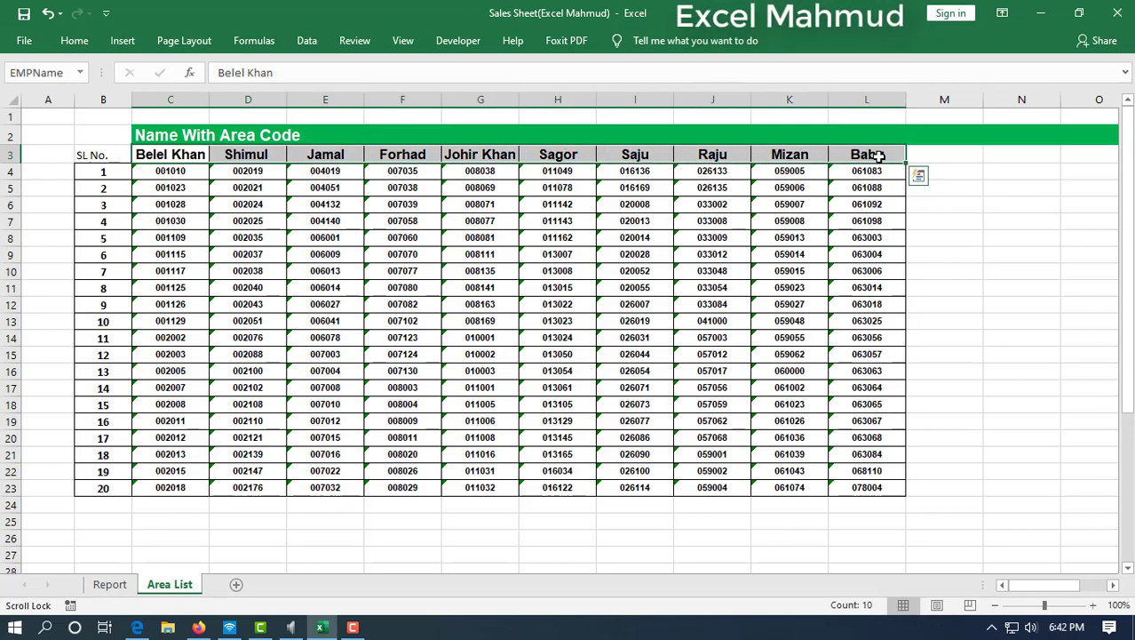
pyautogui.click(990, 208)
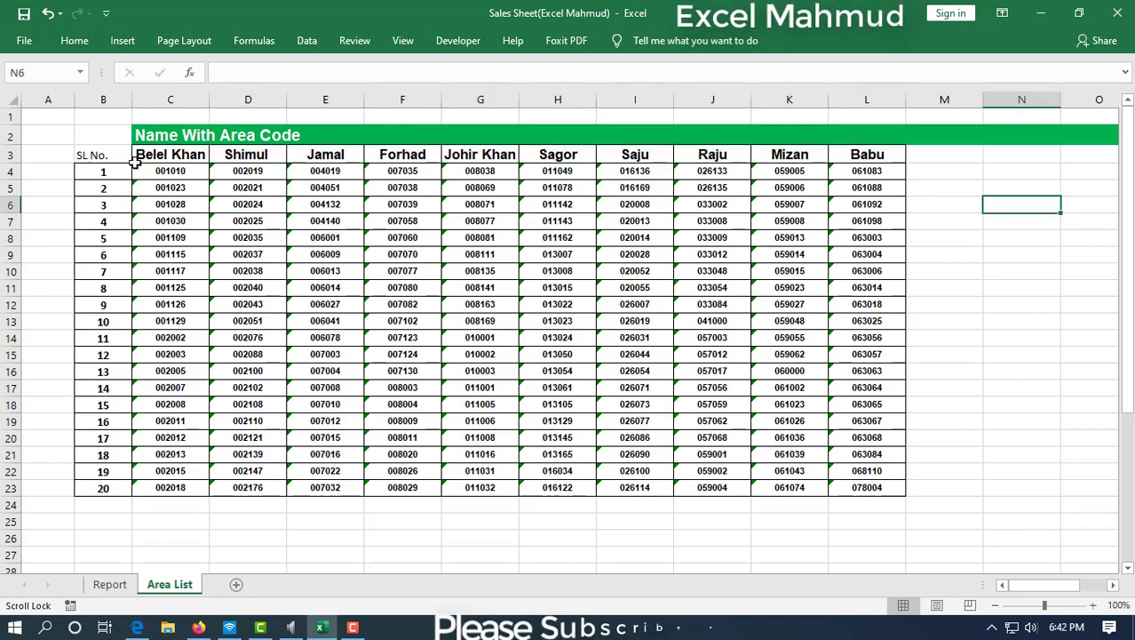
pyautogui.moveTo(82, 172); pyautogui.dragTo(80, 487)
pyautogui.moveTo(89, 172); pyautogui.dragTo(109, 555)
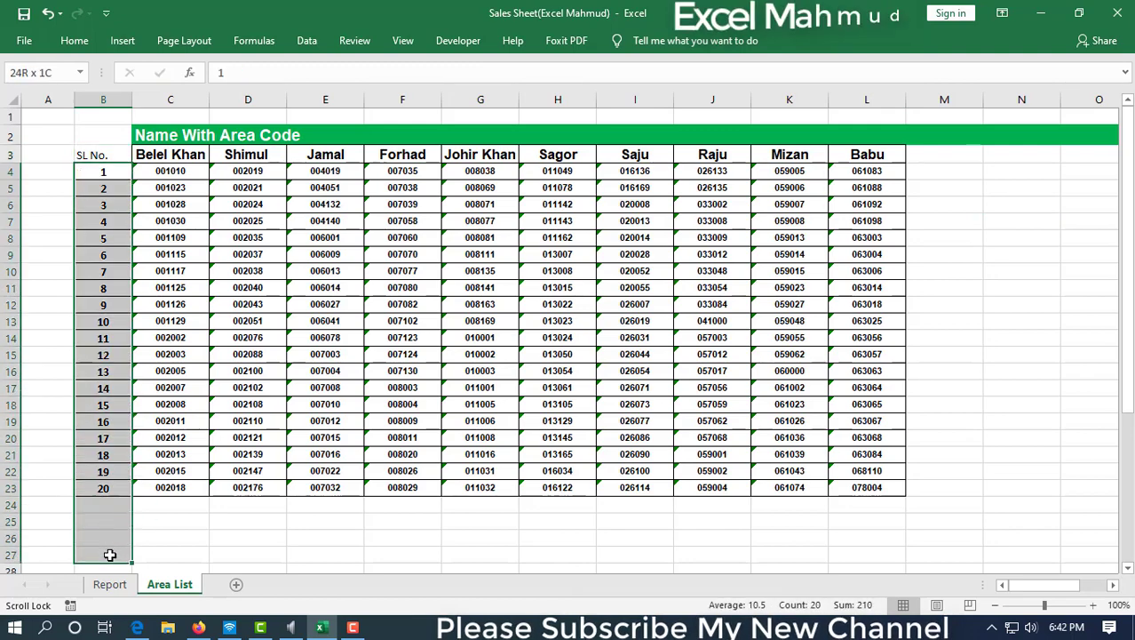
pyautogui.click(263, 519)
pyautogui.moveTo(103, 173); pyautogui.dragTo(119, 507)
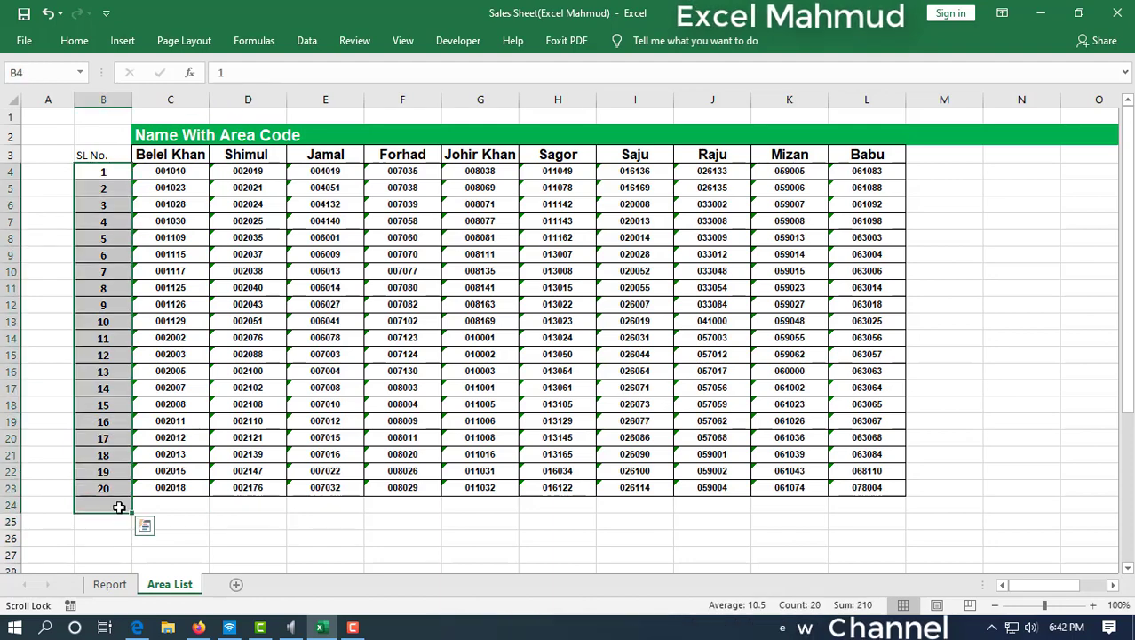
pyautogui.click(151, 522)
pyautogui.moveTo(160, 171)
pyautogui.mouseDown()
pyautogui.moveTo(399, 235)
pyautogui.moveTo(889, 479)
pyautogui.moveTo(918, 481)
pyautogui.mouseUp()
pyautogui.click(944, 454)
pyautogui.moveTo(160, 170)
pyautogui.mouseDown()
pyautogui.moveTo(643, 453)
pyautogui.moveTo(876, 488)
pyautogui.mouseUp()
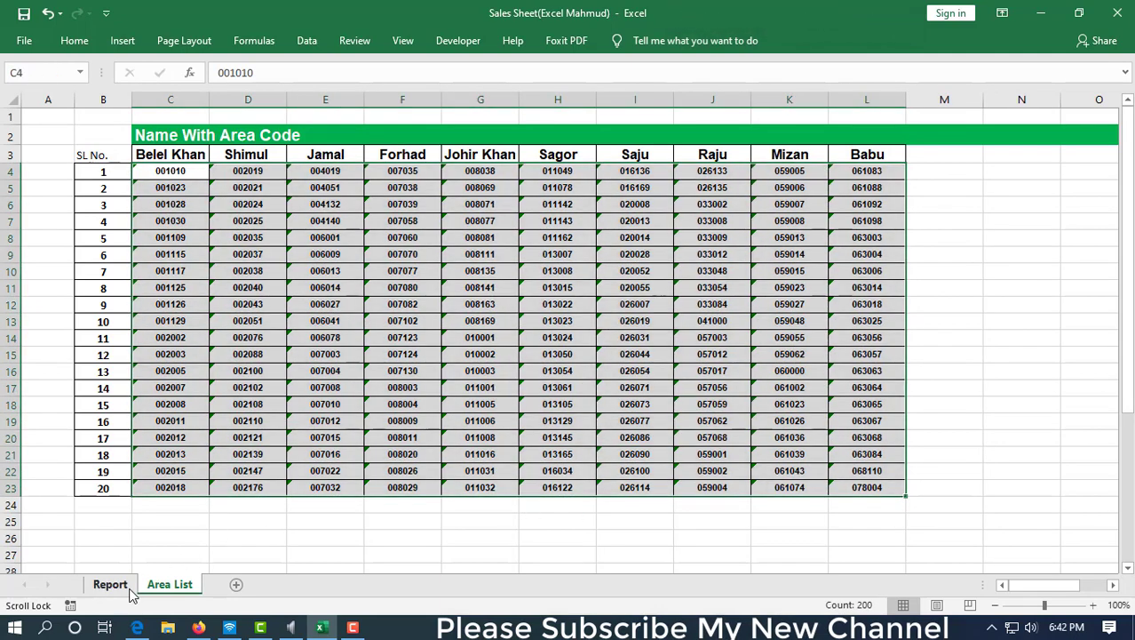
# Step: Back on Report, set the E4 employee to Jamal
pyautogui.click(110, 584)
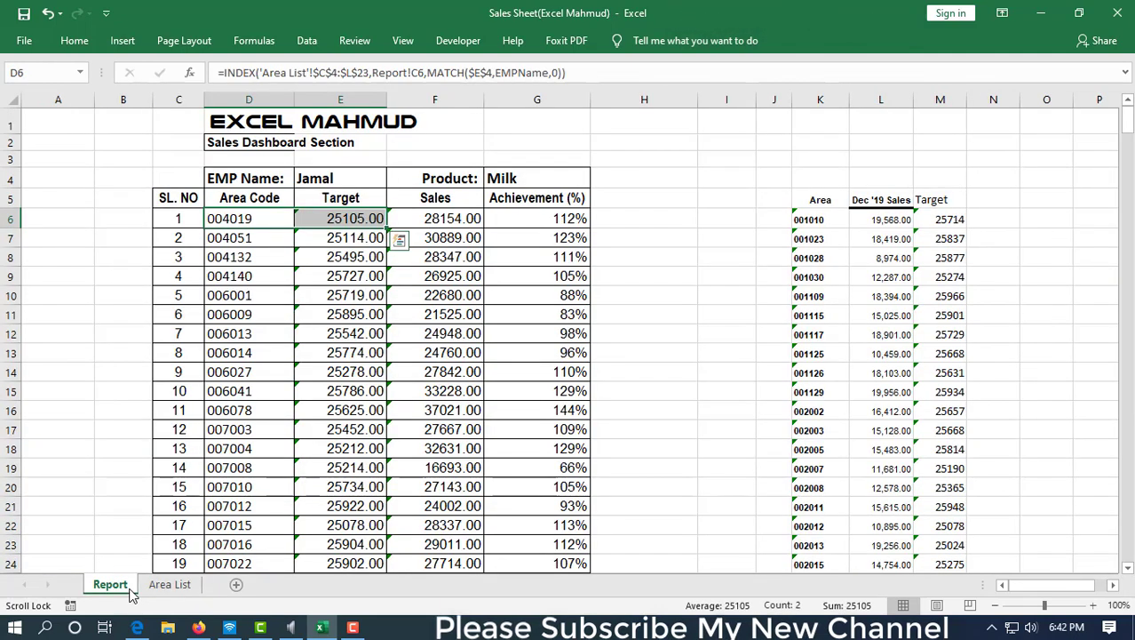
pyautogui.click(340, 180)
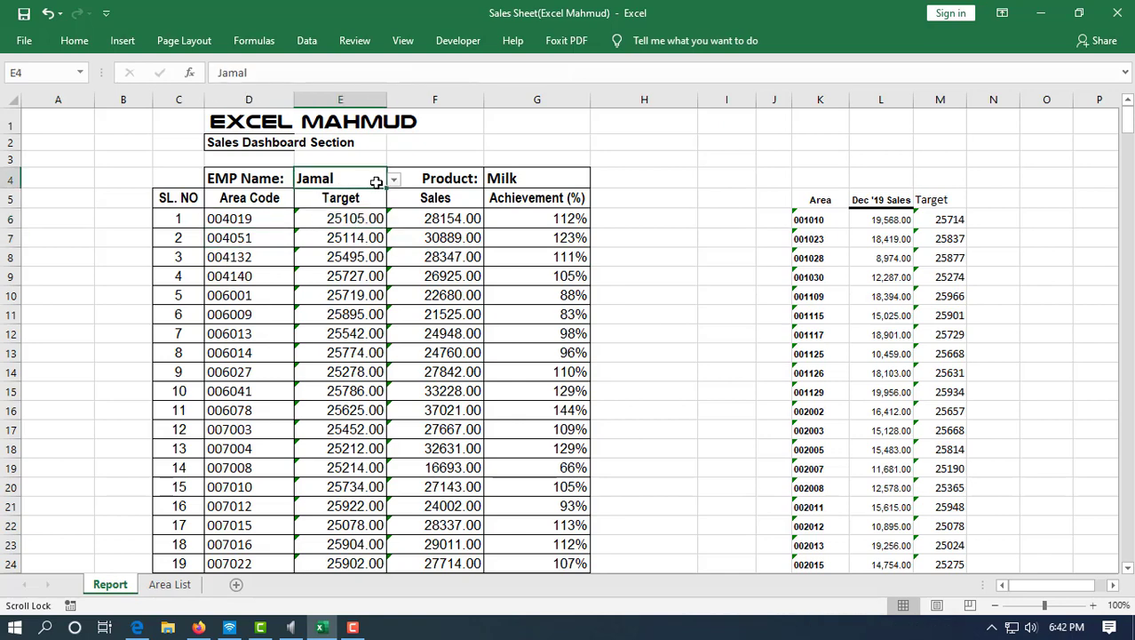
pyautogui.click(395, 183)
pyautogui.click(346, 192)
pyautogui.moveTo(273, 219); pyautogui.dragTo(268, 239)
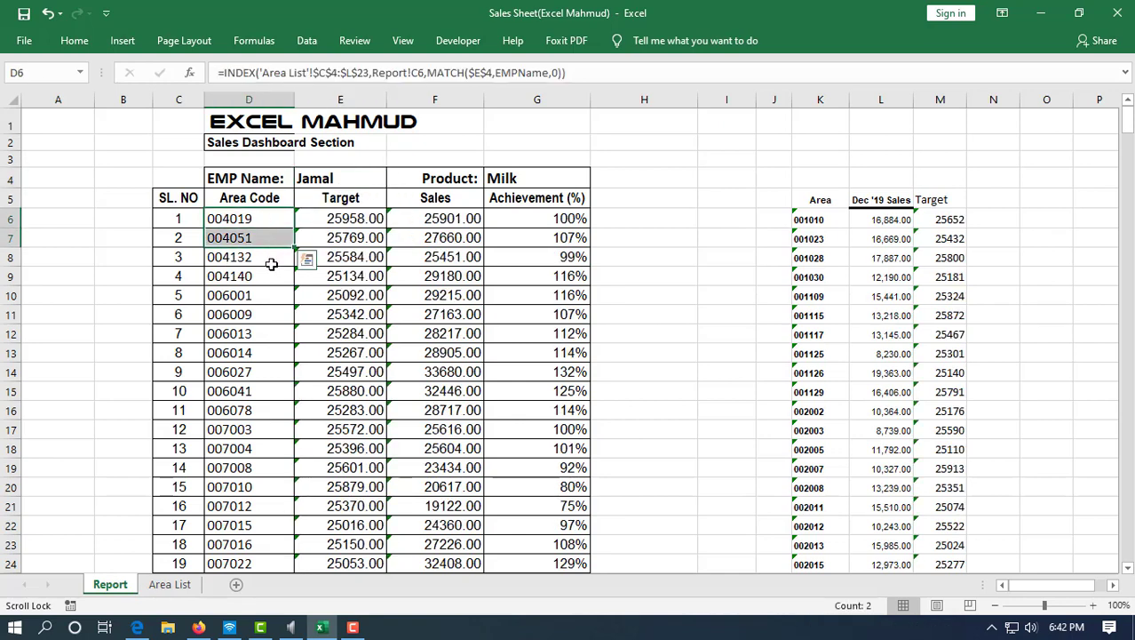
# Step: Compare Jamal's Area List codes, ending at 007032, with the Report's area codes
pyautogui.click(167, 585)
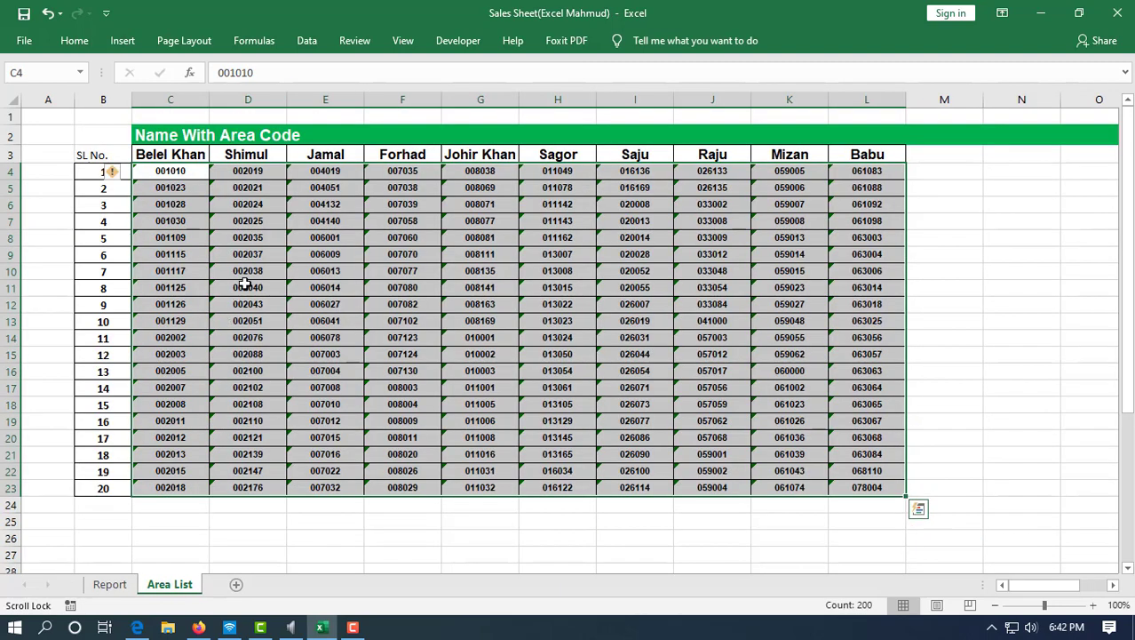
pyautogui.click(346, 153)
pyautogui.moveTo(352, 171); pyautogui.dragTo(350, 489)
pyautogui.click(349, 491)
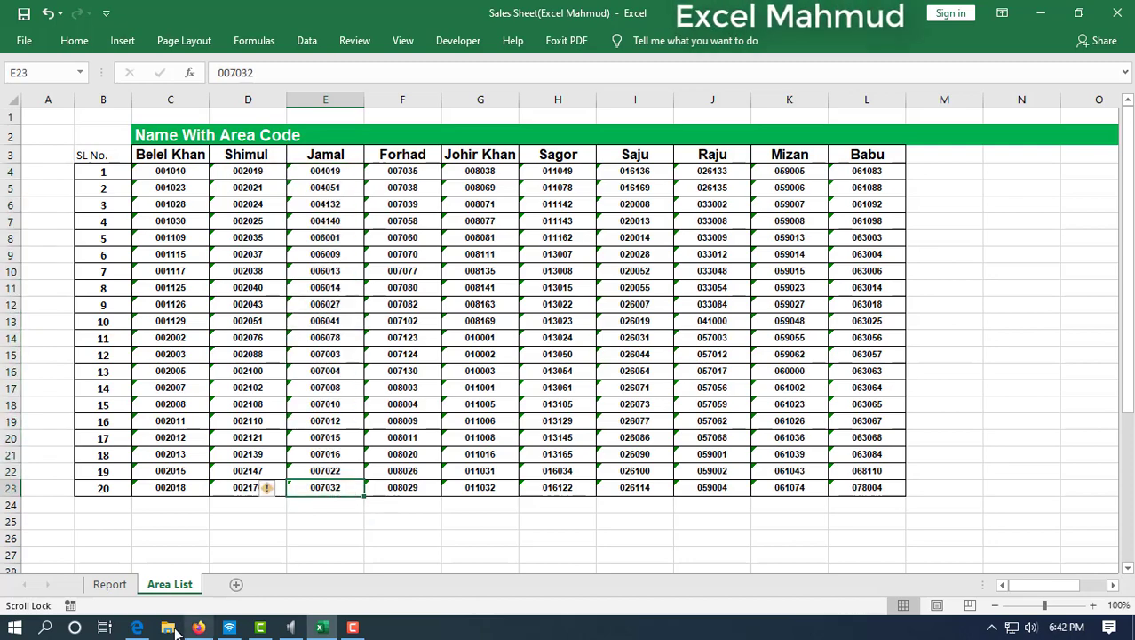
pyautogui.click(114, 586)
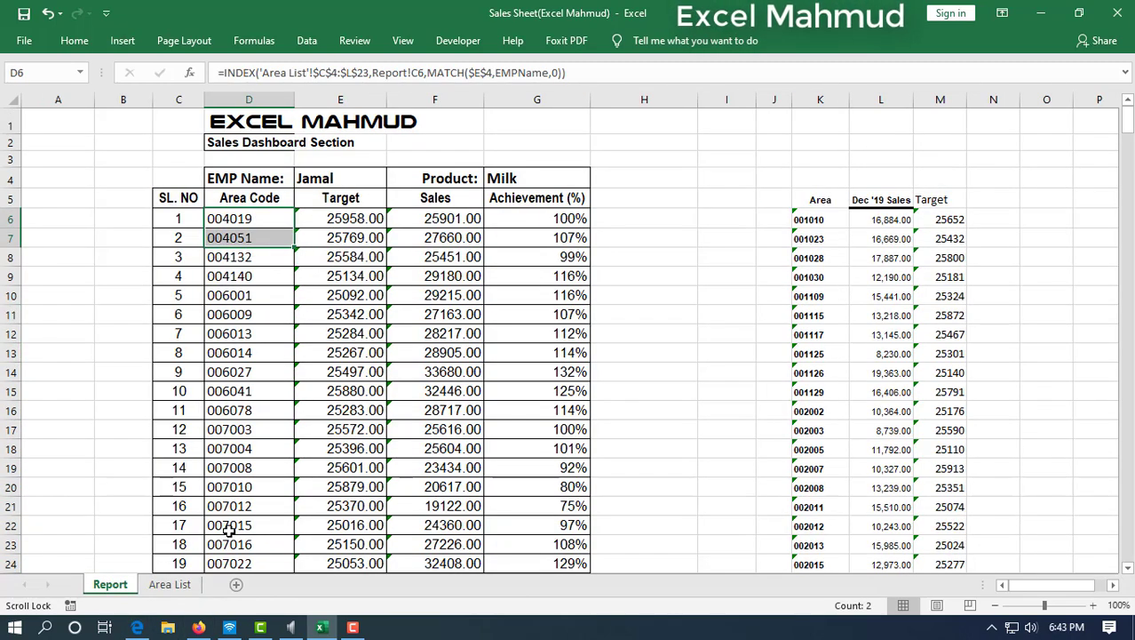
pyautogui.scroll(-2, 236, 531)
pyautogui.click(280, 463)
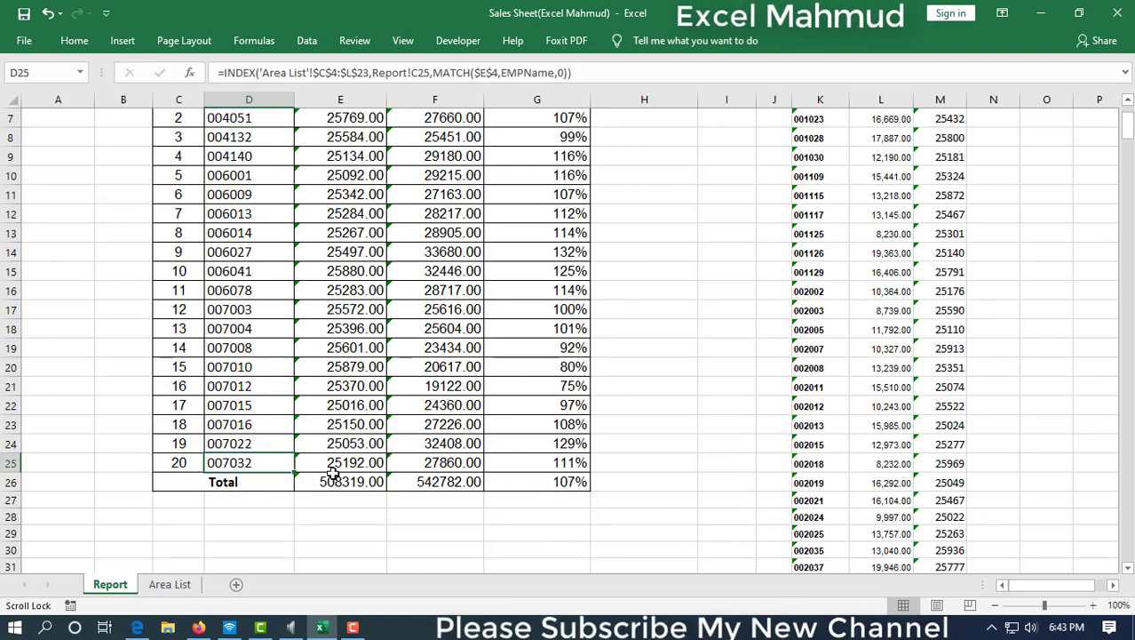
pyautogui.scroll(2, 444, 471)
# Step: Set the E4 employee to Forhad and check his area codes from D6 to D25
pyautogui.click(373, 181)
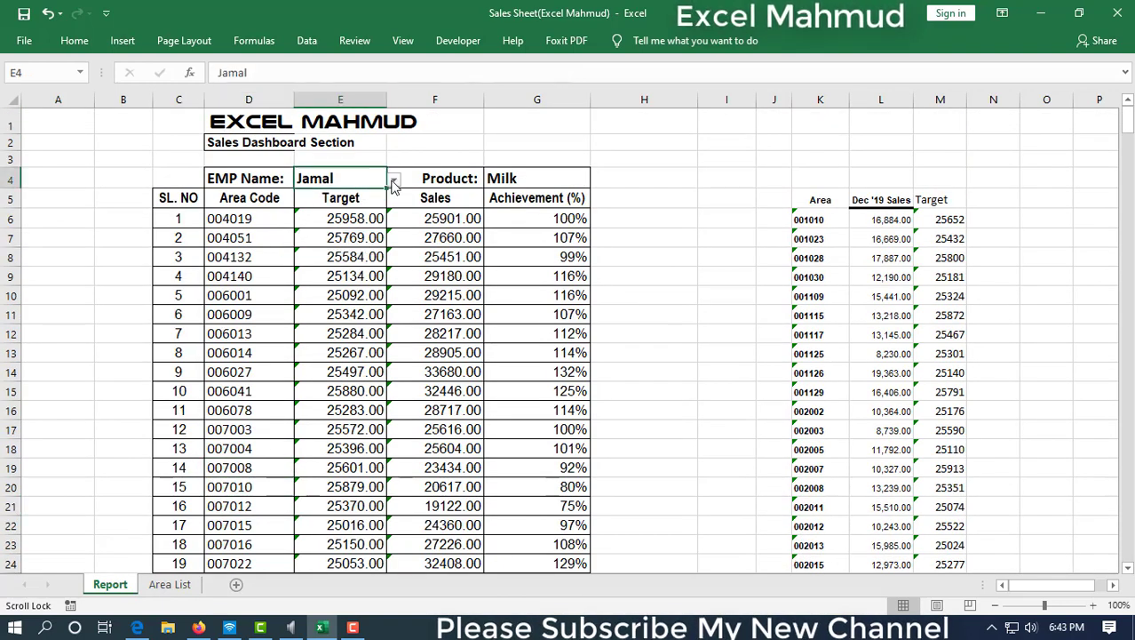
pyautogui.click(394, 181)
pyautogui.click(346, 209)
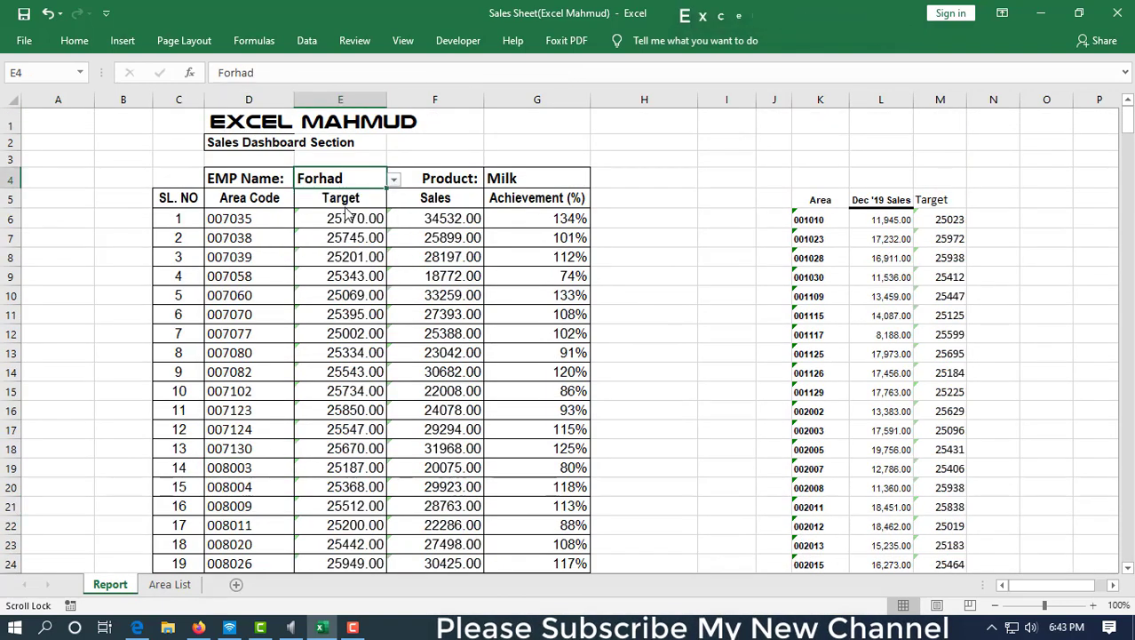
pyautogui.click(267, 221)
pyautogui.scroll(-3, 271, 340)
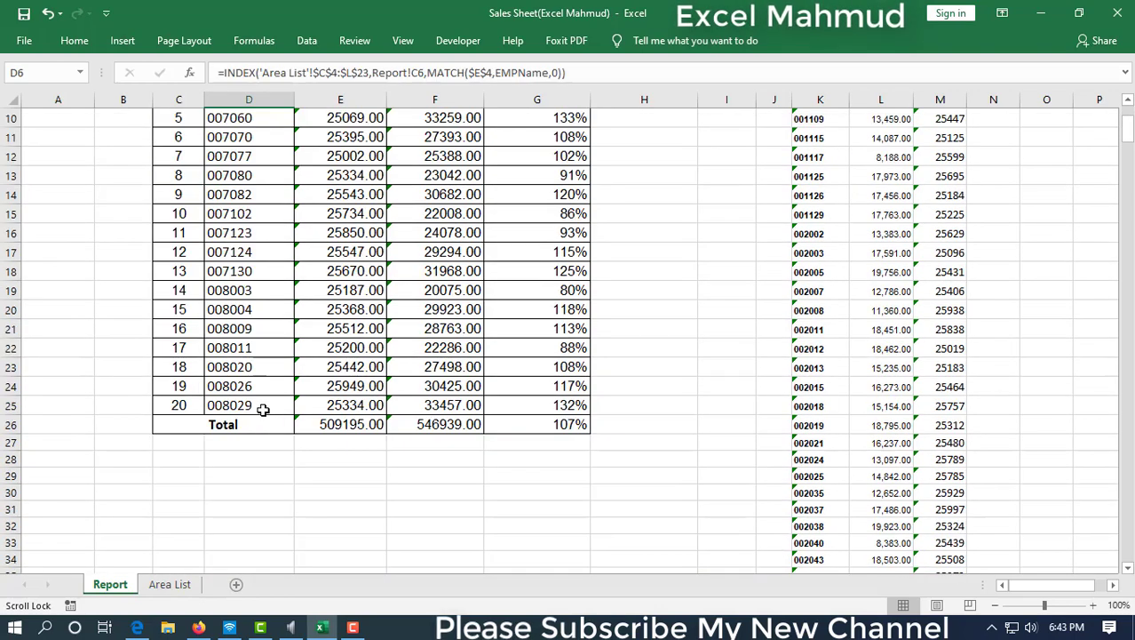
pyautogui.click(264, 406)
# Step: On Area List, verify Forhad's column of codes from 007035 to 008029
pyautogui.click(169, 585)
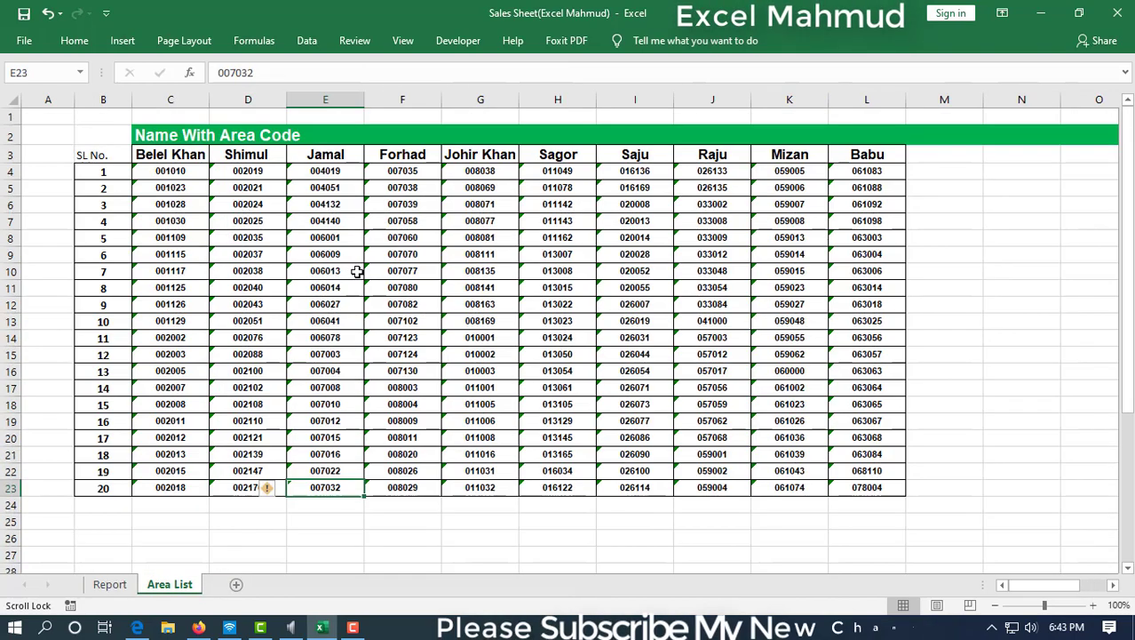
pyautogui.click(423, 160)
pyautogui.click(425, 172)
pyautogui.scroll(-2, 421, 418)
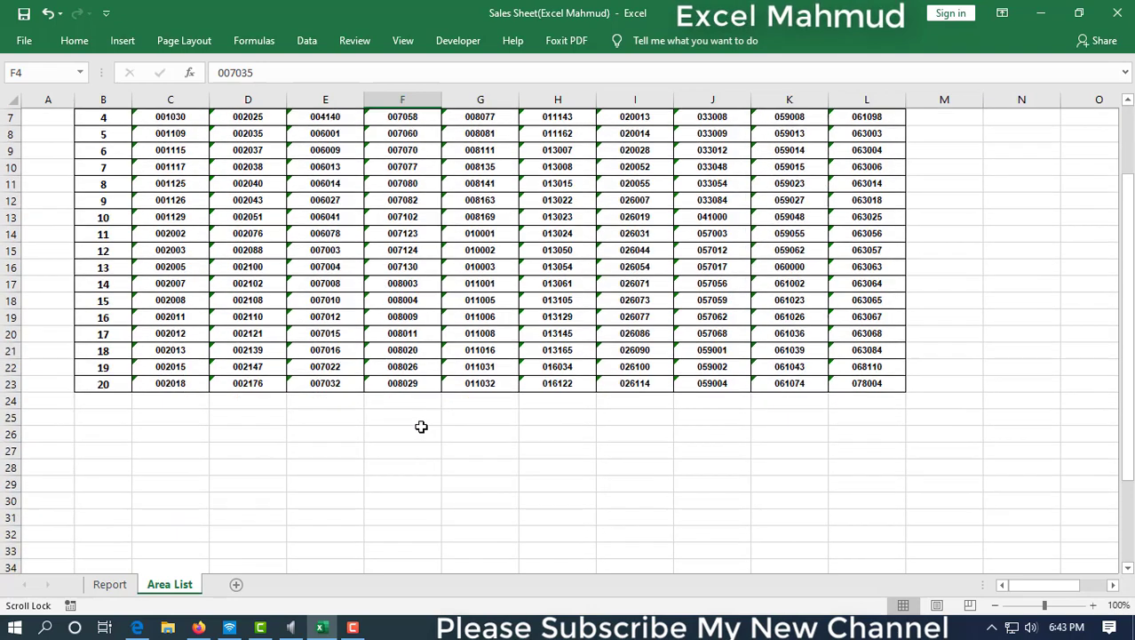
pyautogui.hotkey('ctrl', 'Down')
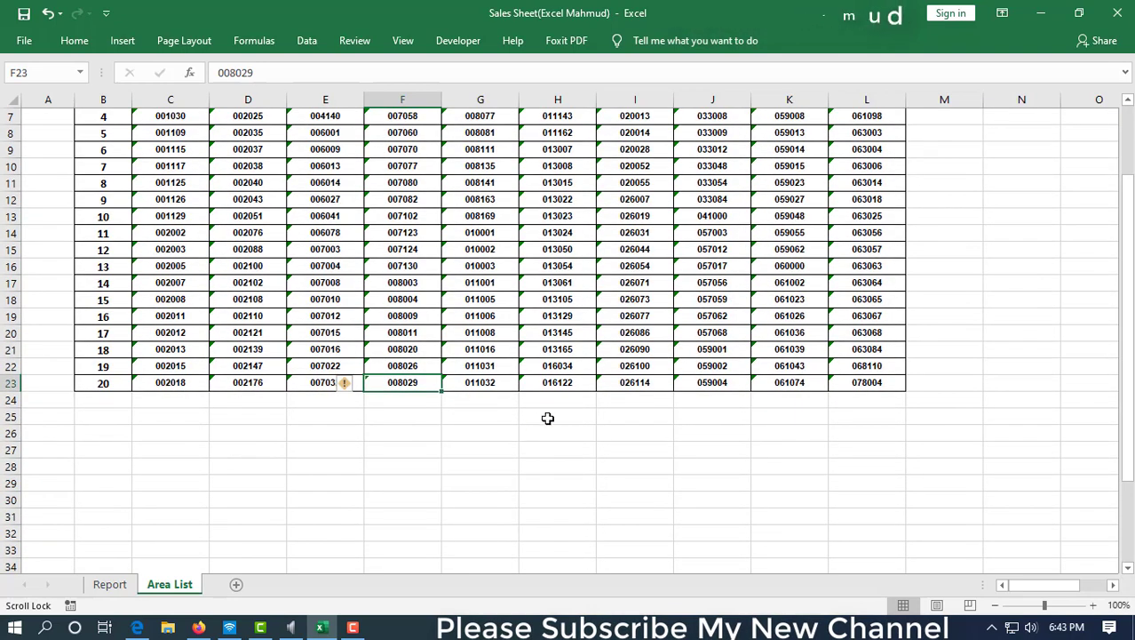
pyautogui.scroll(2, 548, 418)
pyautogui.click(958, 291)
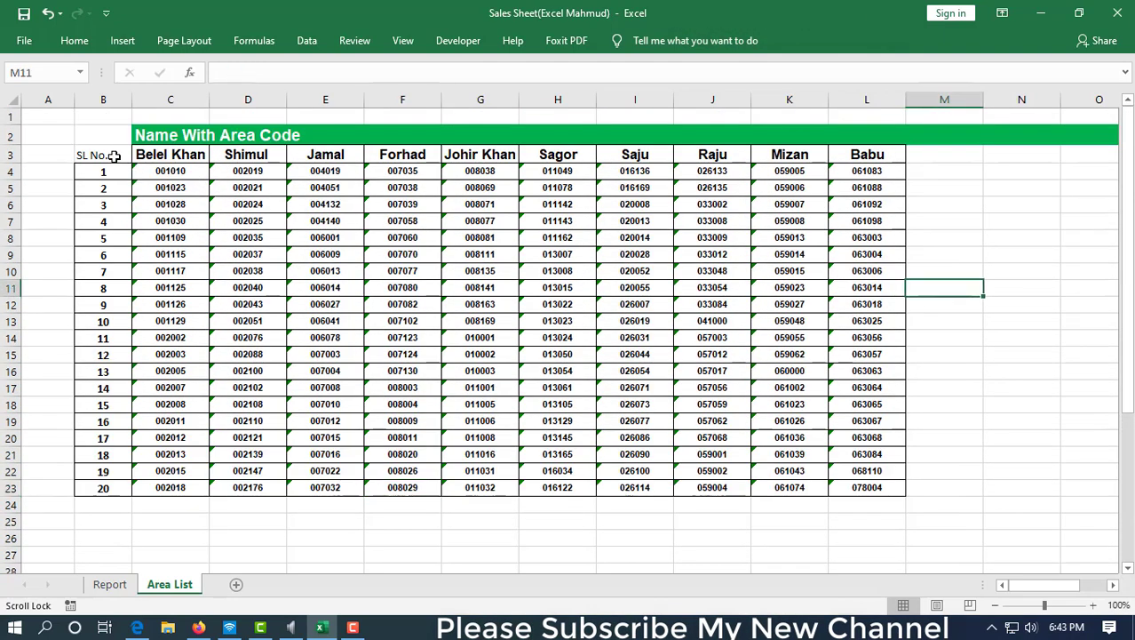
pyautogui.moveTo(114, 157); pyautogui.dragTo(866, 488)
pyautogui.click(1022, 437)
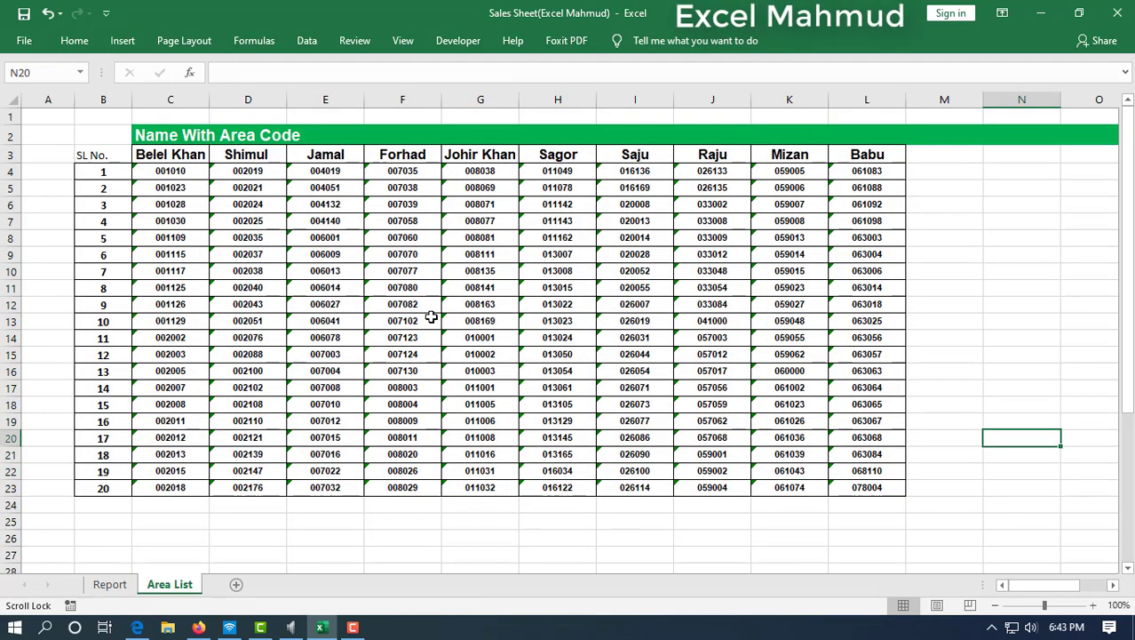
# Step: Add a new blank sheet named 'Areal List 2'
pyautogui.click(237, 584)
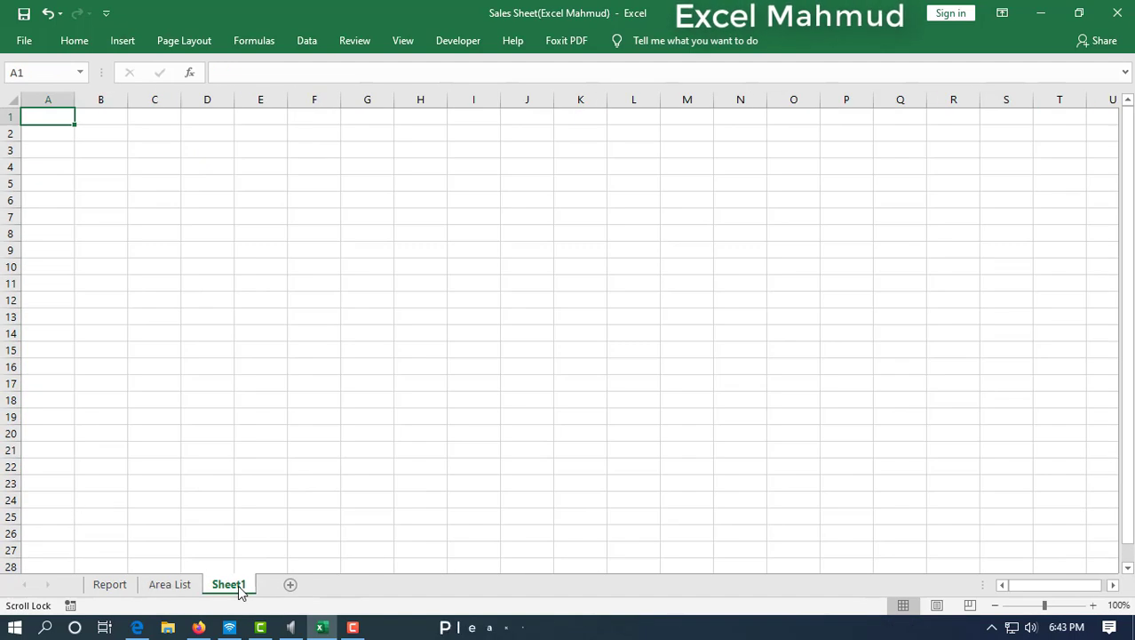
pyautogui.doubleClick(237, 587)
pyautogui.write('Are')
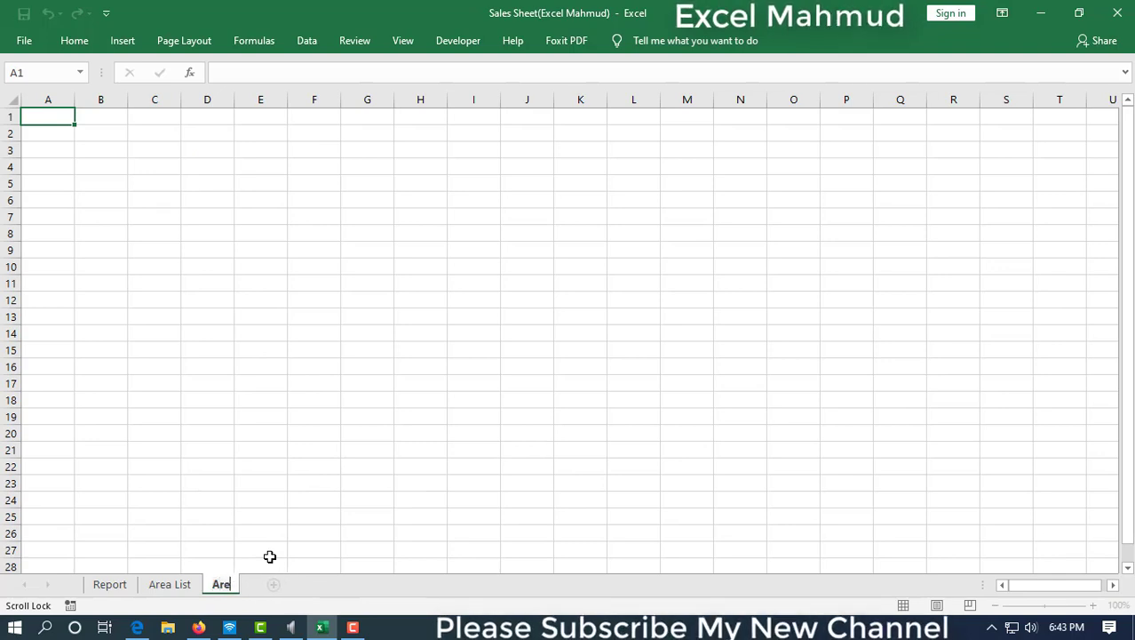
pyautogui.write('al List')
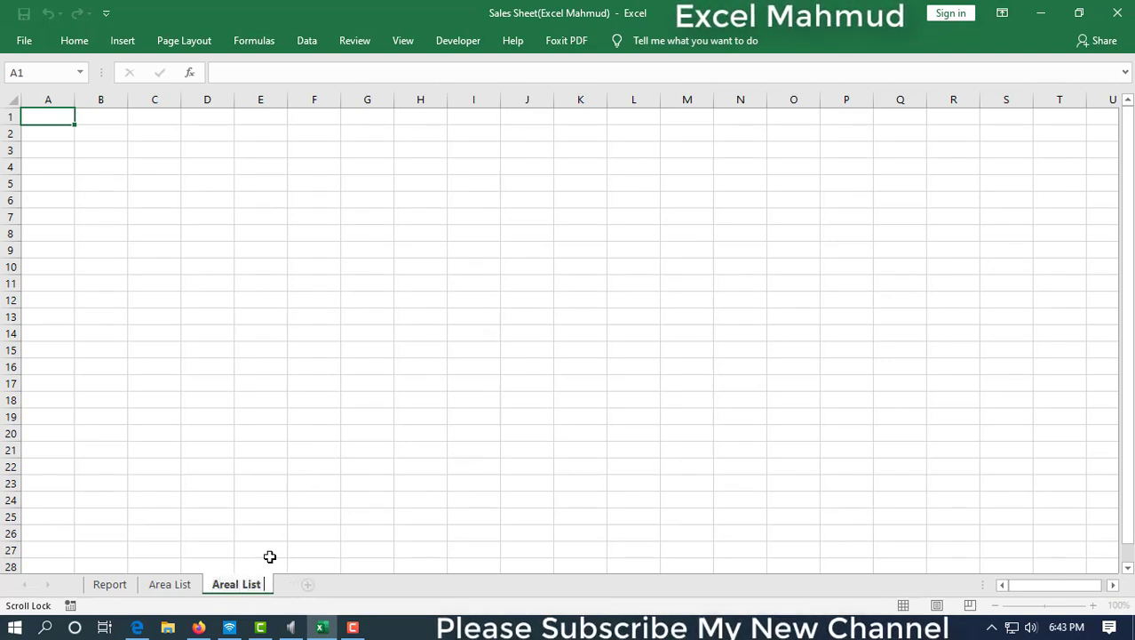
pyautogui.write(' 2')
pyautogui.press('Return')
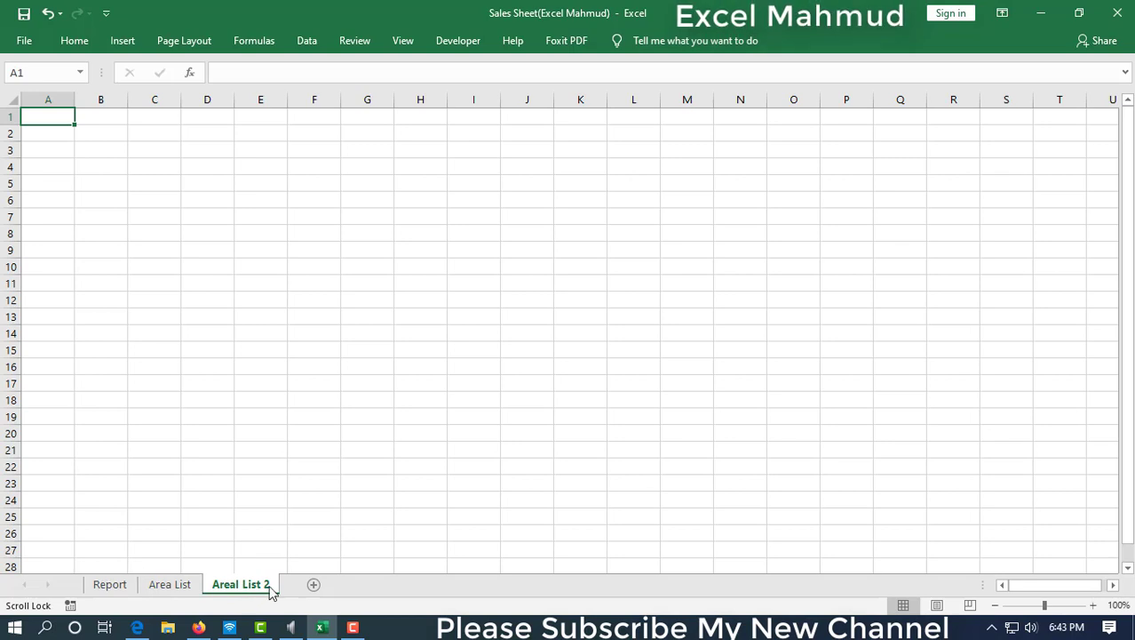
# Step: Add a second blank sheet named 'Report2'
pyautogui.click(313, 585)
pyautogui.doubleClick(304, 584)
pyautogui.write('Rep')
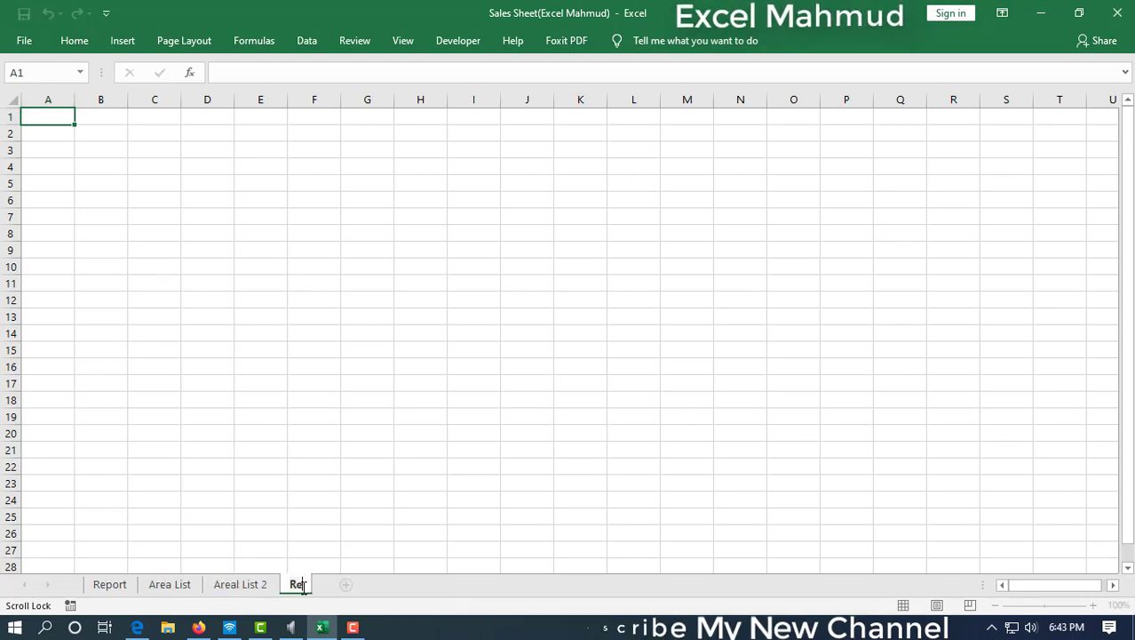
pyautogui.write('ort2')
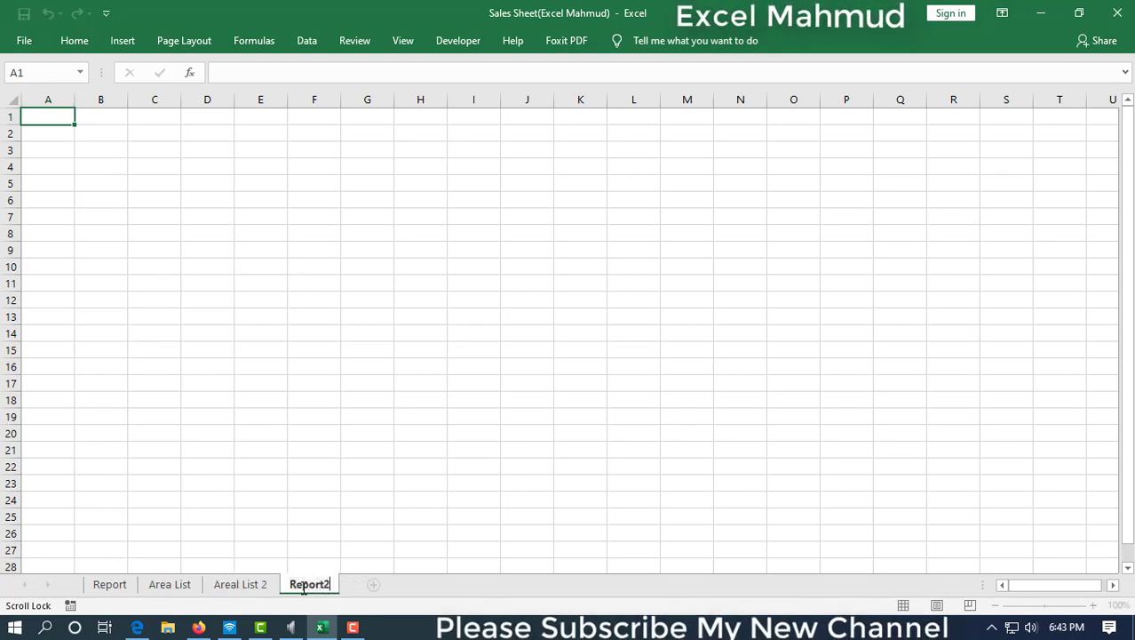
pyautogui.press('Return')
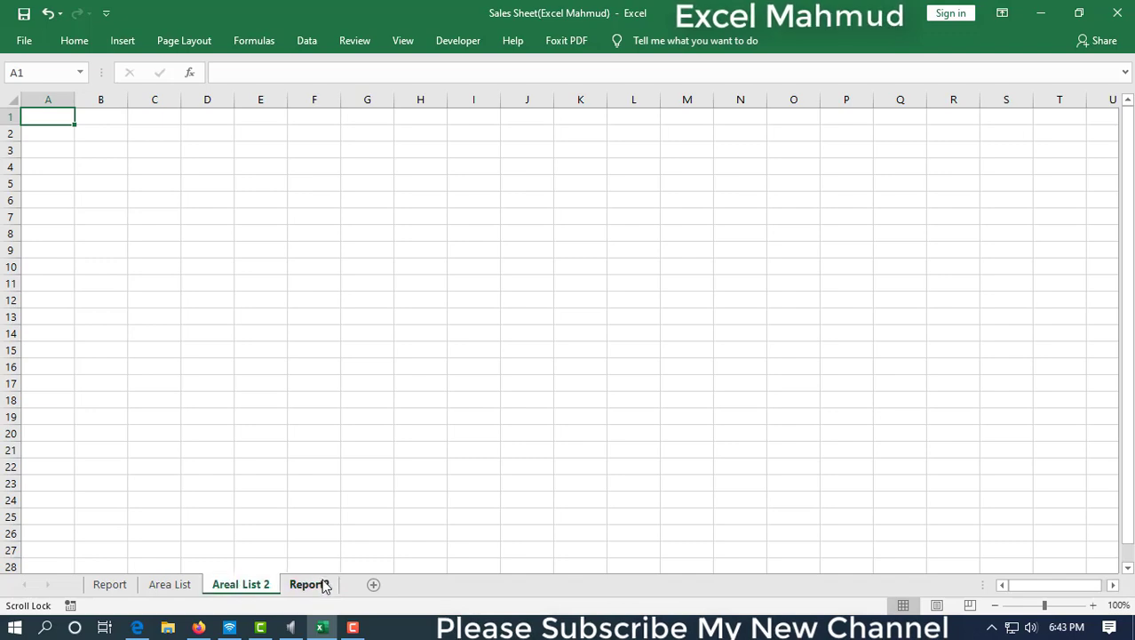
# Step: Copy the B2:L23 table from Area List and paste it into Areal List 2 at C2
pyautogui.click(193, 586)
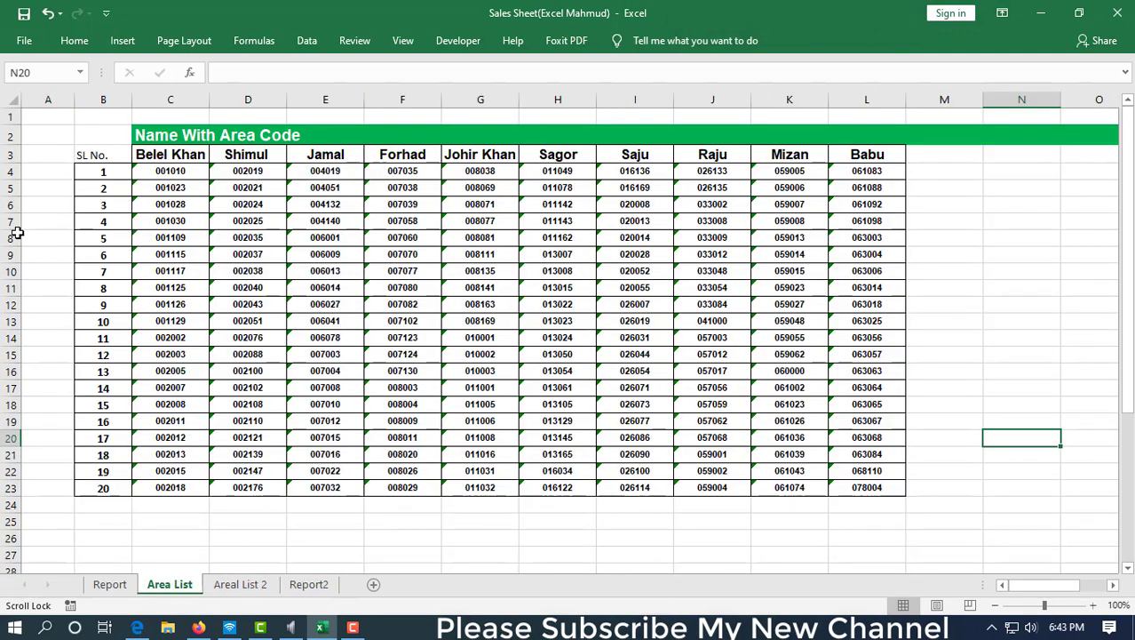
pyautogui.moveTo(106, 135)
pyautogui.mouseDown()
pyautogui.moveTo(498, 331)
pyautogui.moveTo(817, 444)
pyautogui.moveTo(855, 483)
pyautogui.moveTo(887, 462)
pyautogui.mouseUp()
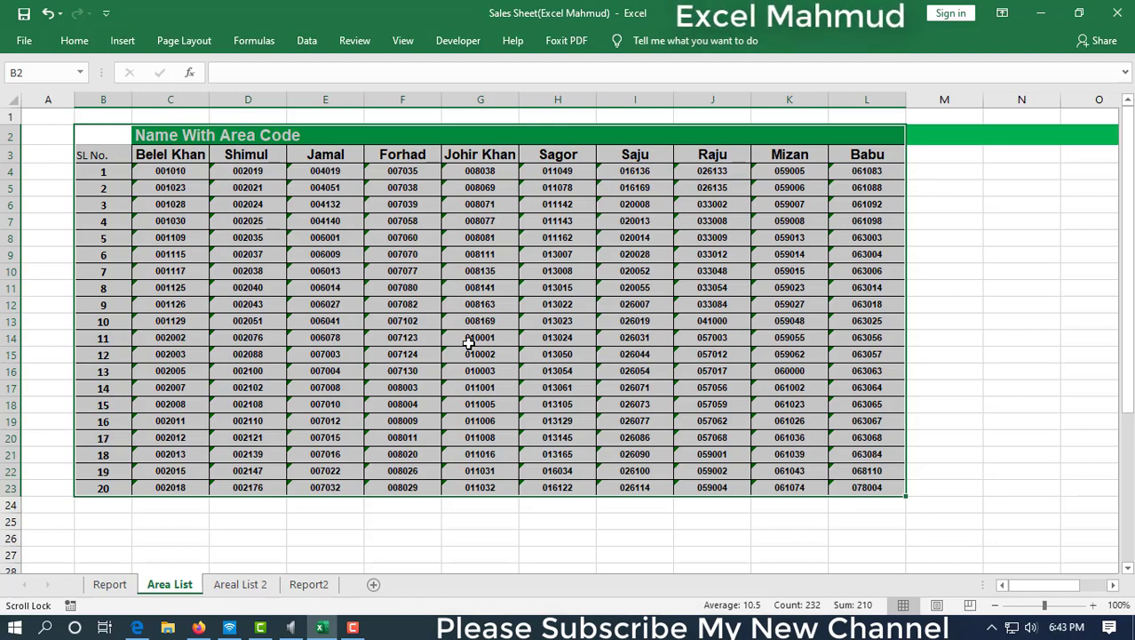
pyautogui.hotkey('ctrl', 'c')
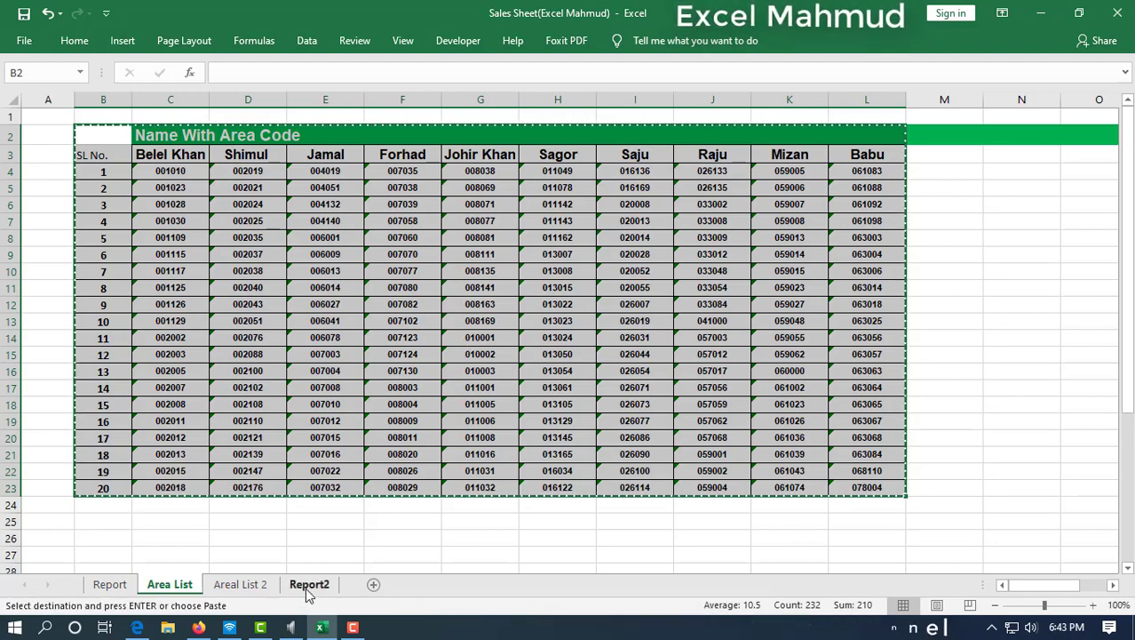
pyautogui.click(244, 585)
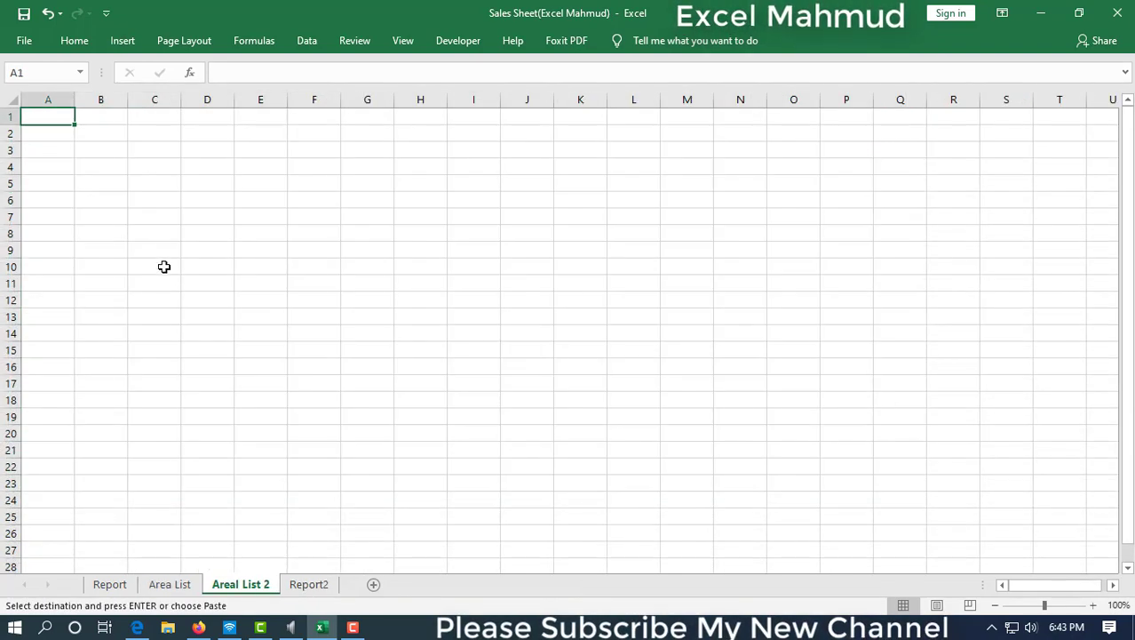
pyautogui.click(171, 137)
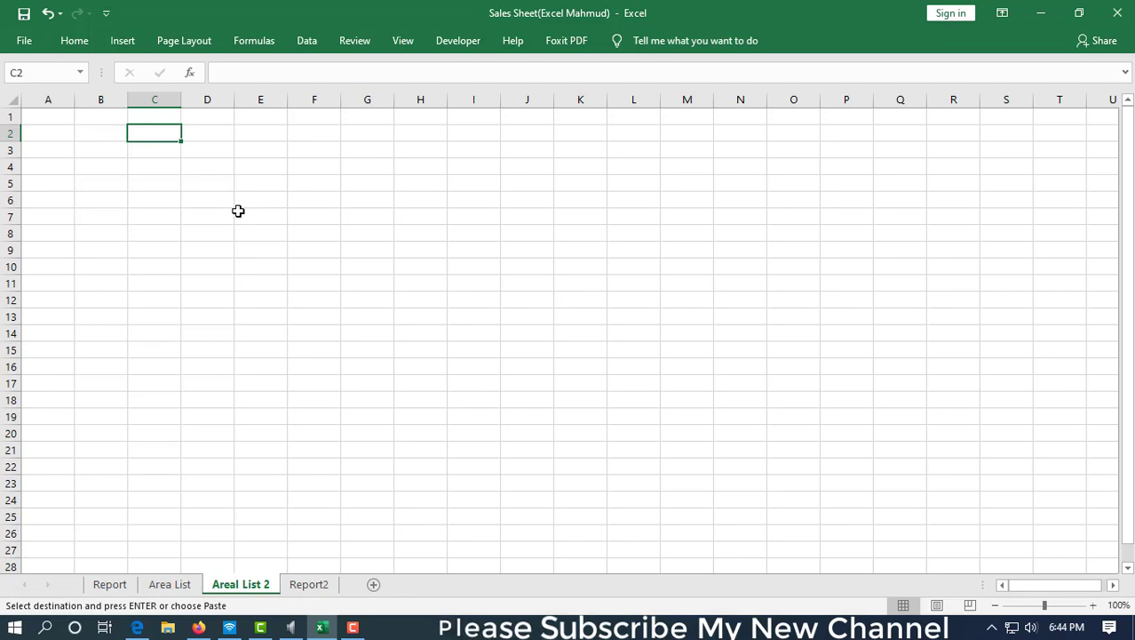
pyautogui.hotkey('ctrl', 'v')
# Step: Widen columns D to M on Areal List 2 and make the SL No. heading bold
pyautogui.click(564, 236)
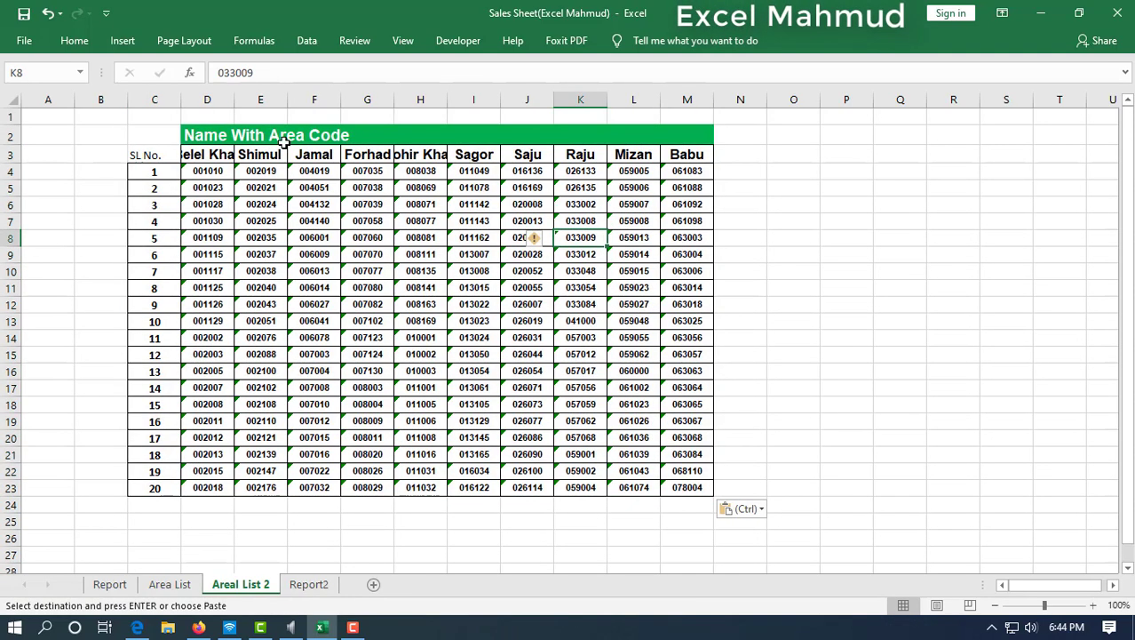
pyautogui.moveTo(224, 94); pyautogui.dragTo(736, 96)
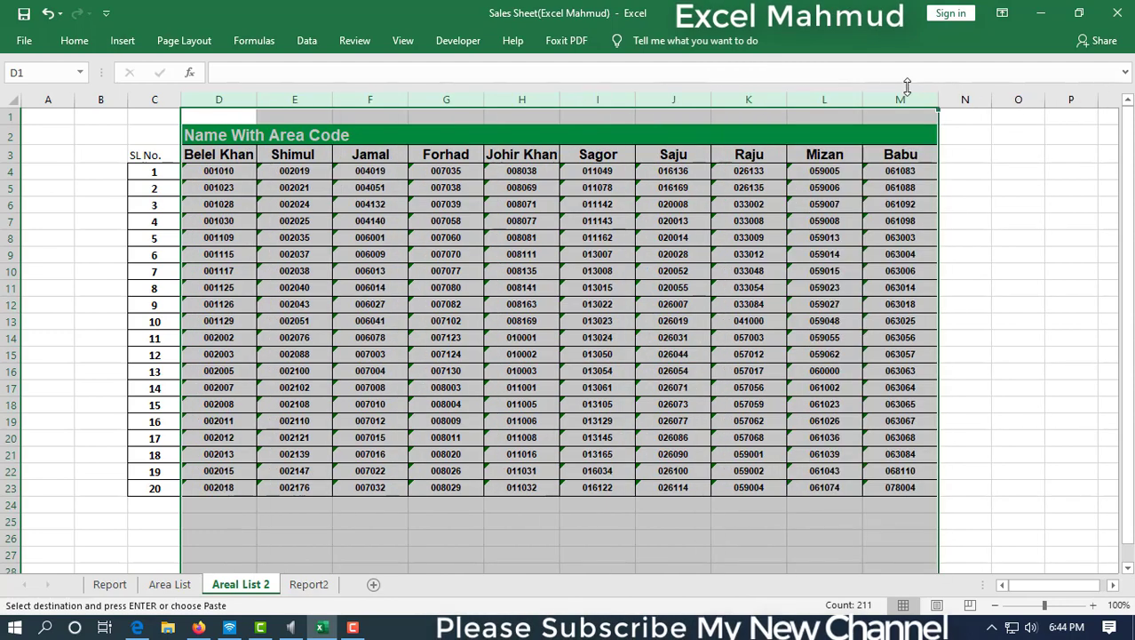
pyautogui.moveTo(941, 98); pyautogui.dragTo(922, 99)
pyautogui.click(1054, 255)
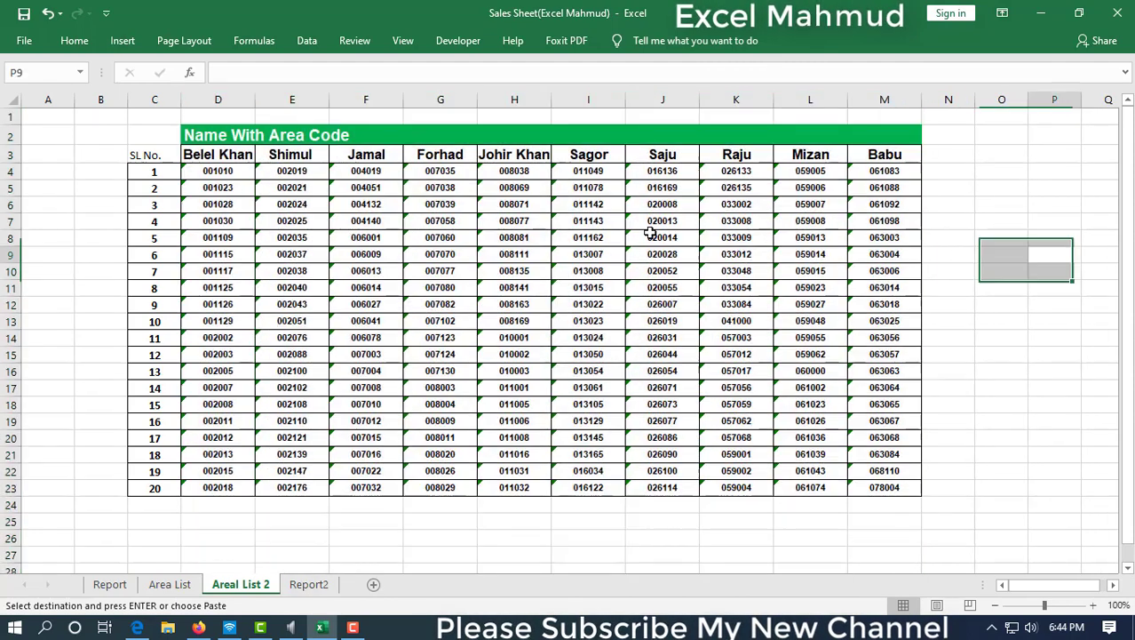
pyautogui.click(164, 158)
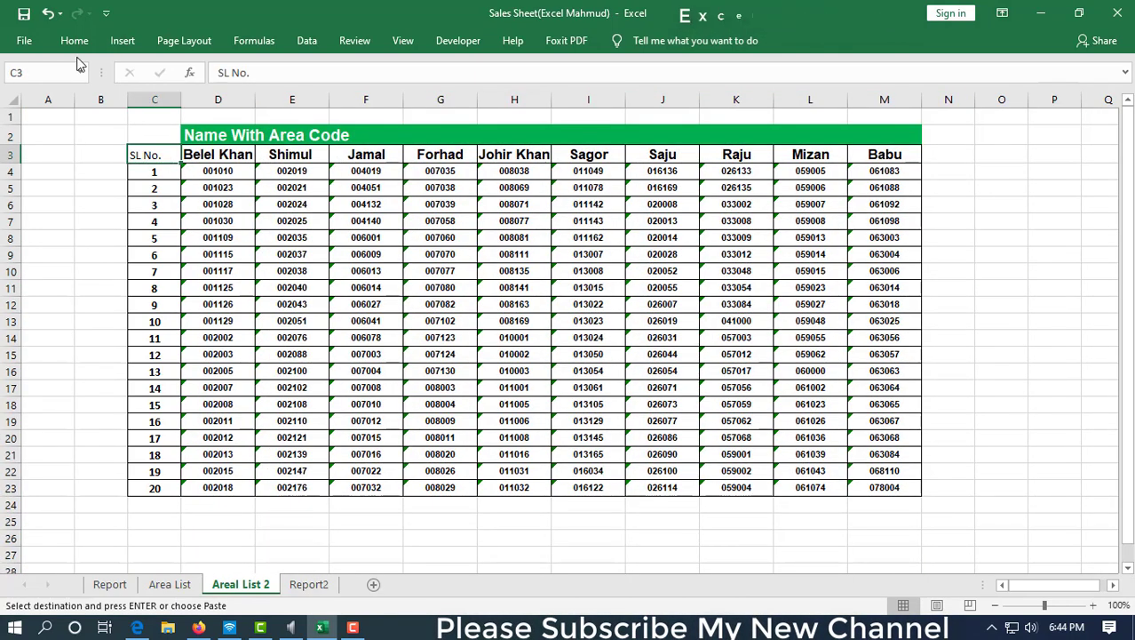
pyautogui.click(151, 97)
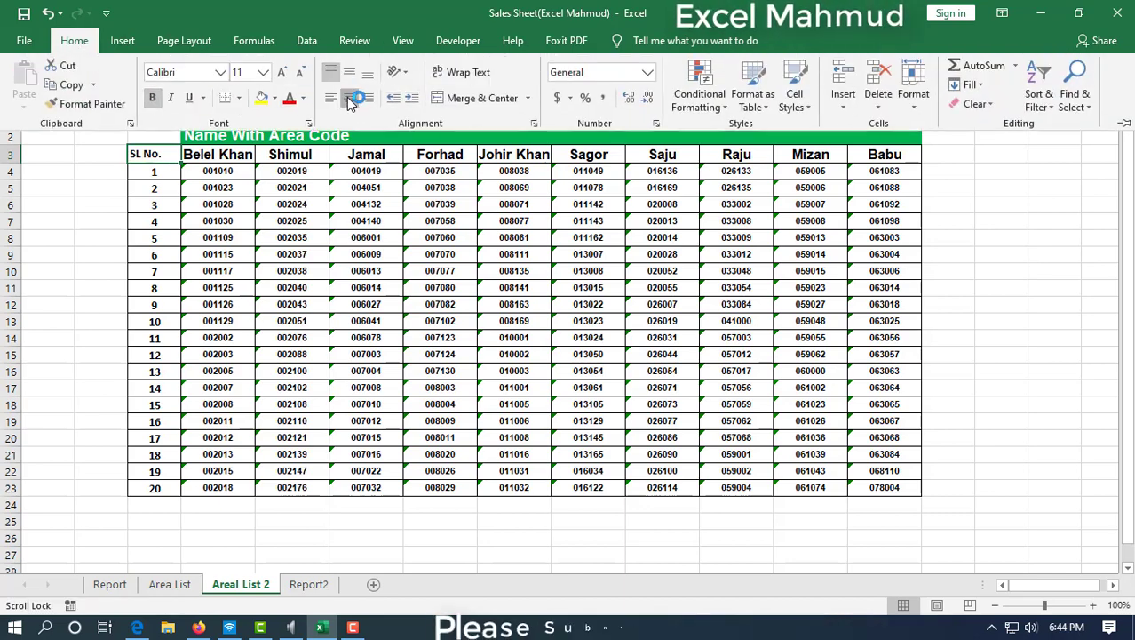
# Step: Select the area code table C3:M23 to check it, then move to the empty Report2 sheet
pyautogui.moveTo(190, 171); pyautogui.dragTo(880, 482)
pyautogui.moveTo(648, 179); pyautogui.dragTo(240, 491)
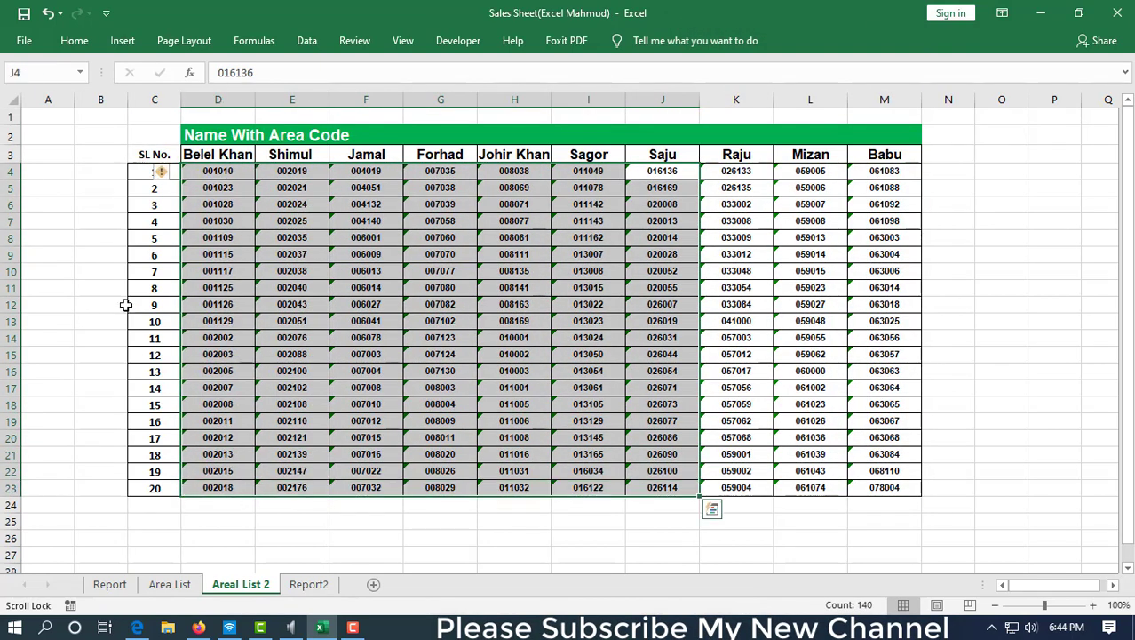
pyautogui.moveTo(154, 221); pyautogui.dragTo(541, 385)
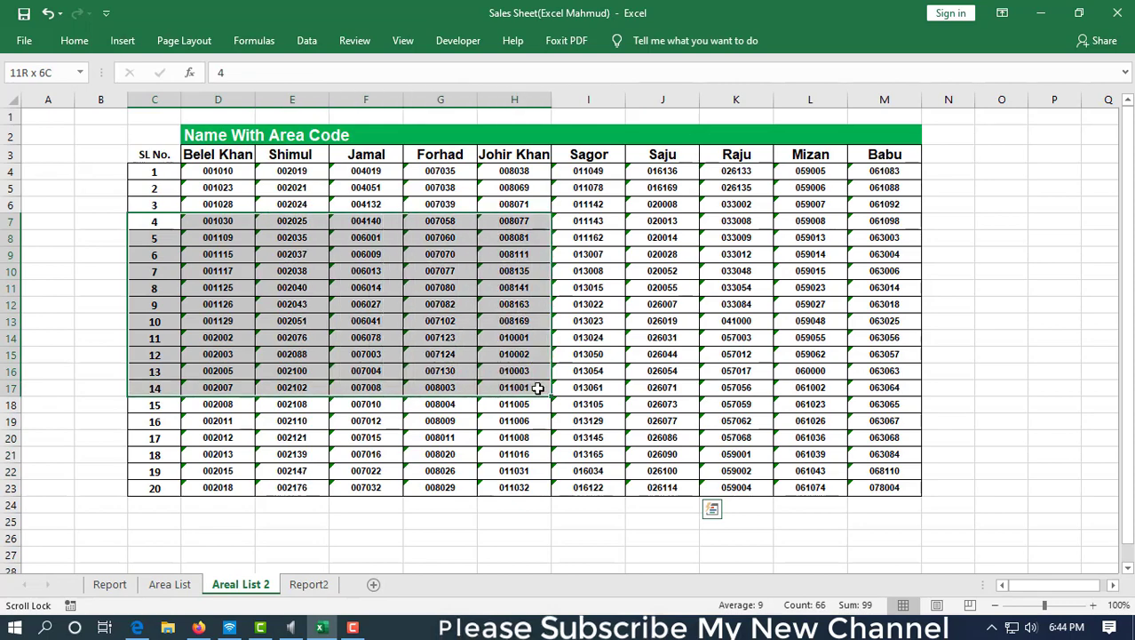
pyautogui.click(940, 362)
pyautogui.moveTo(900, 489); pyautogui.dragTo(156, 156)
pyautogui.click(179, 188)
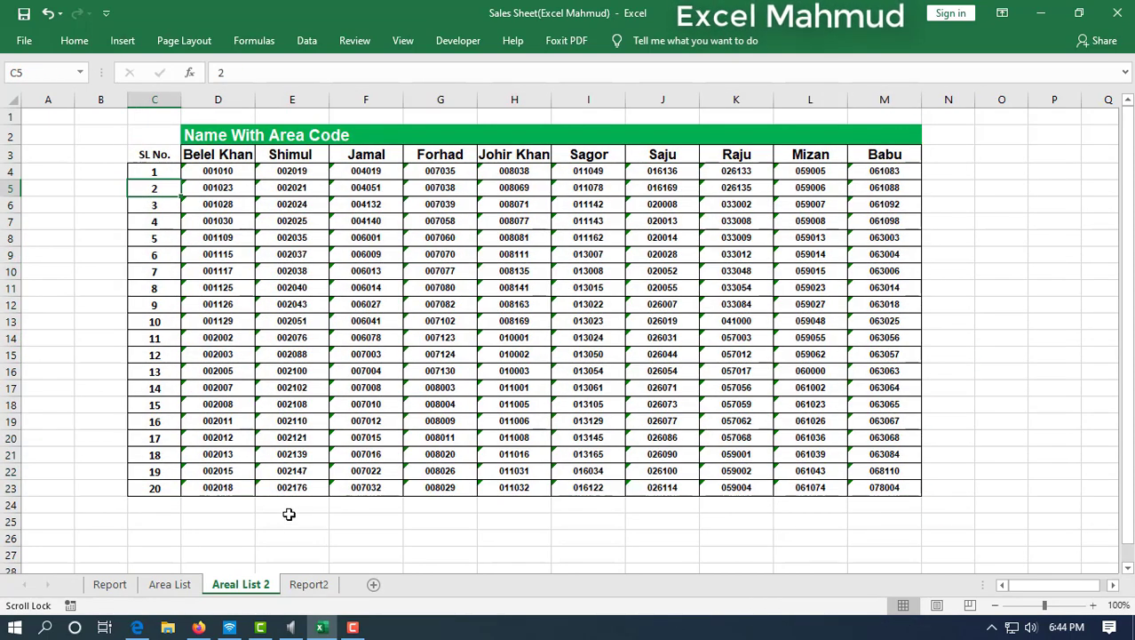
pyautogui.click(317, 590)
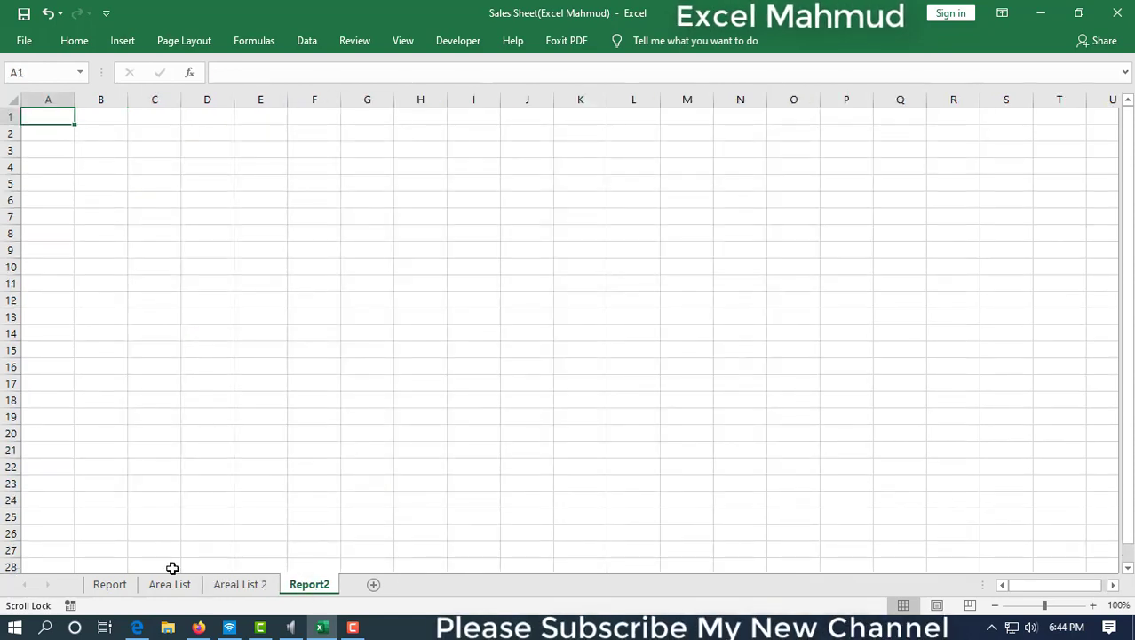
# Step: On the Report sheet, inspect the title, EMP Name: label and Product: Milk cells
pyautogui.click(122, 590)
pyautogui.scroll(3, 320, 289)
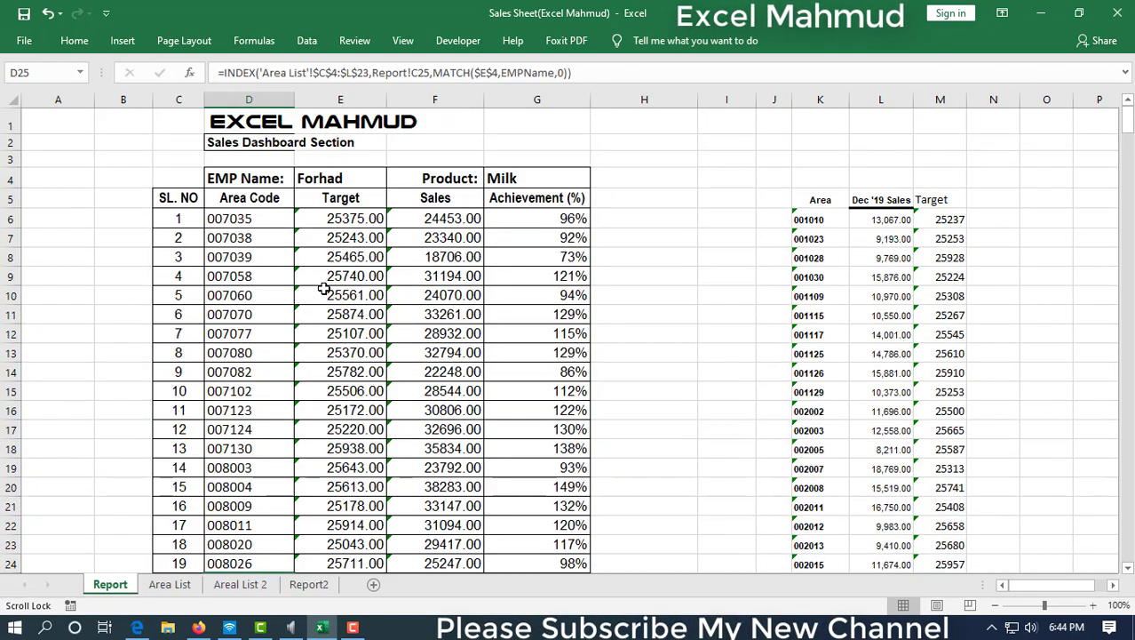
pyautogui.click(585, 161)
pyautogui.click(250, 123)
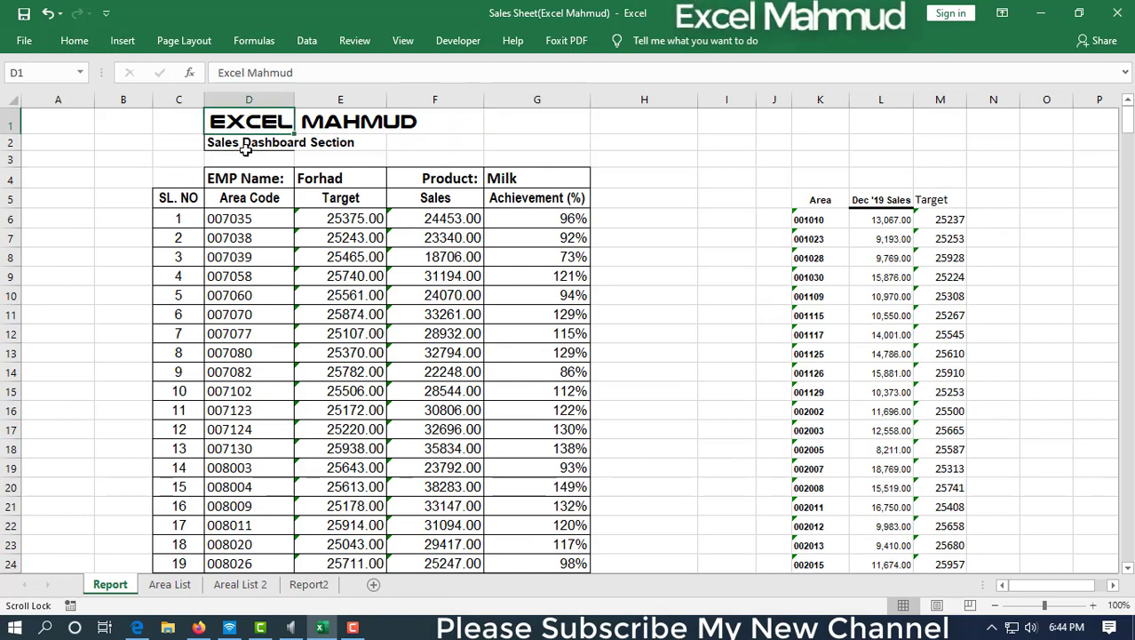
pyautogui.click(245, 147)
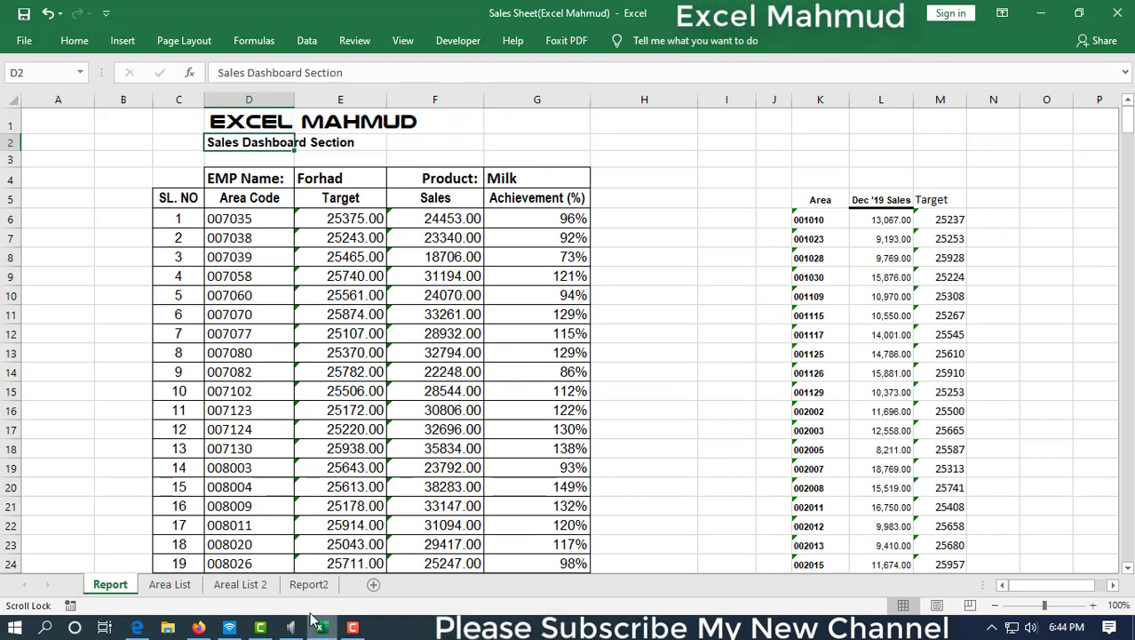
pyautogui.moveTo(206, 178)
pyautogui.mouseDown()
pyautogui.moveTo(508, 173)
pyautogui.moveTo(191, 176)
pyautogui.mouseUp()
pyautogui.click(370, 180)
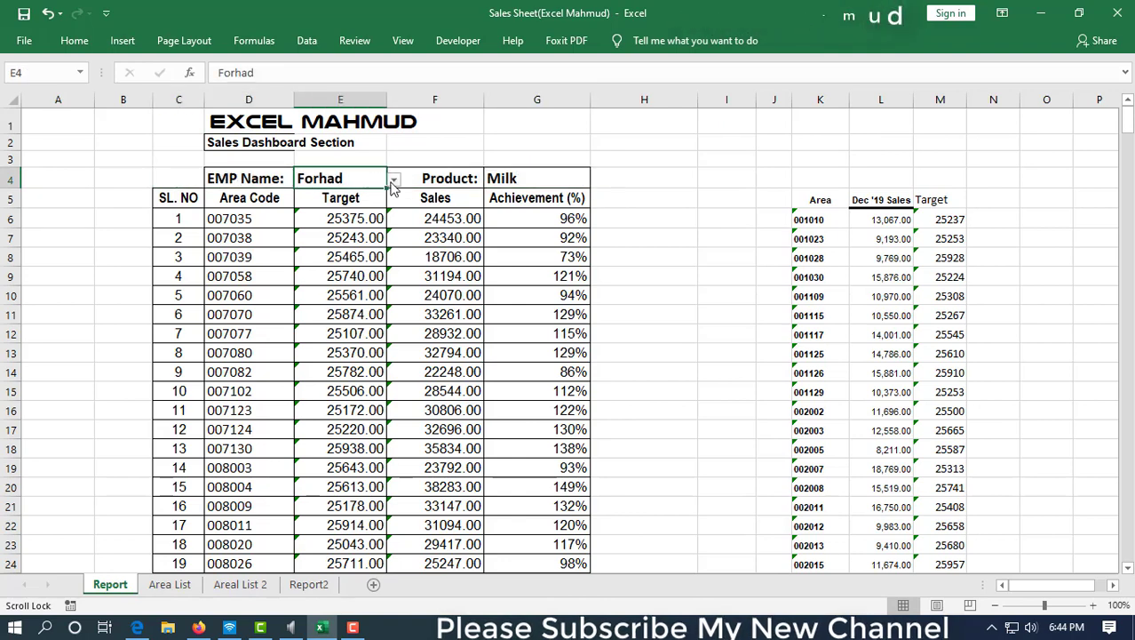
pyautogui.moveTo(466, 179); pyautogui.dragTo(590, 179)
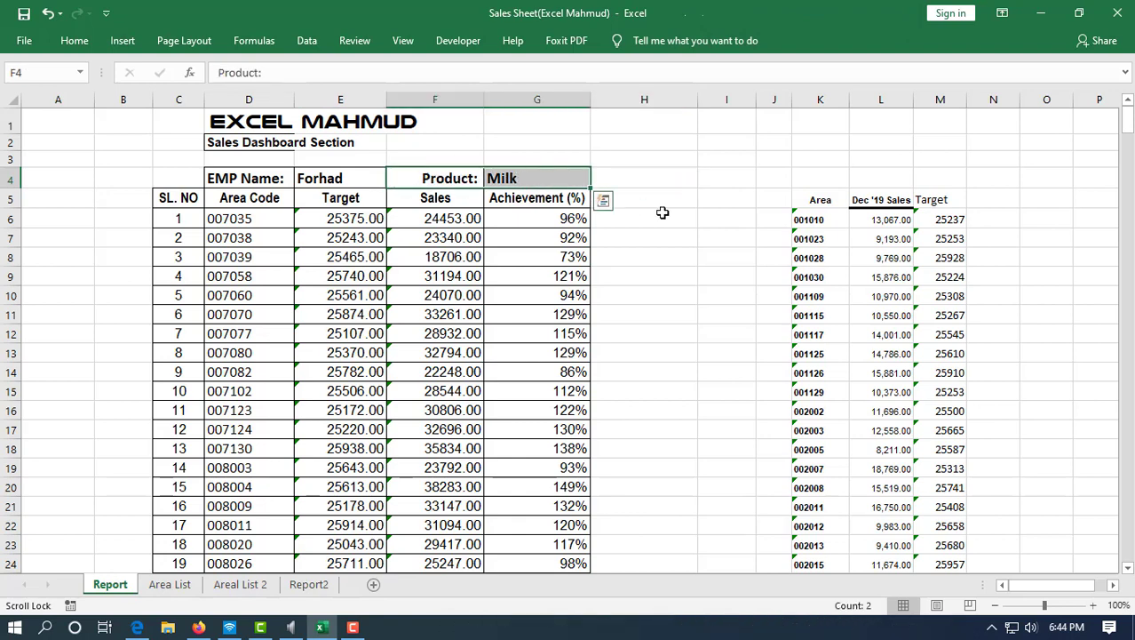
# Step: Copy the EXCEL MAHMUD and Sales Dashboard Section cells D1:D2, then return to Report2
pyautogui.moveTo(862, 215); pyautogui.dragTo(852, 242)
pyautogui.moveTo(456, 173); pyautogui.dragTo(522, 179)
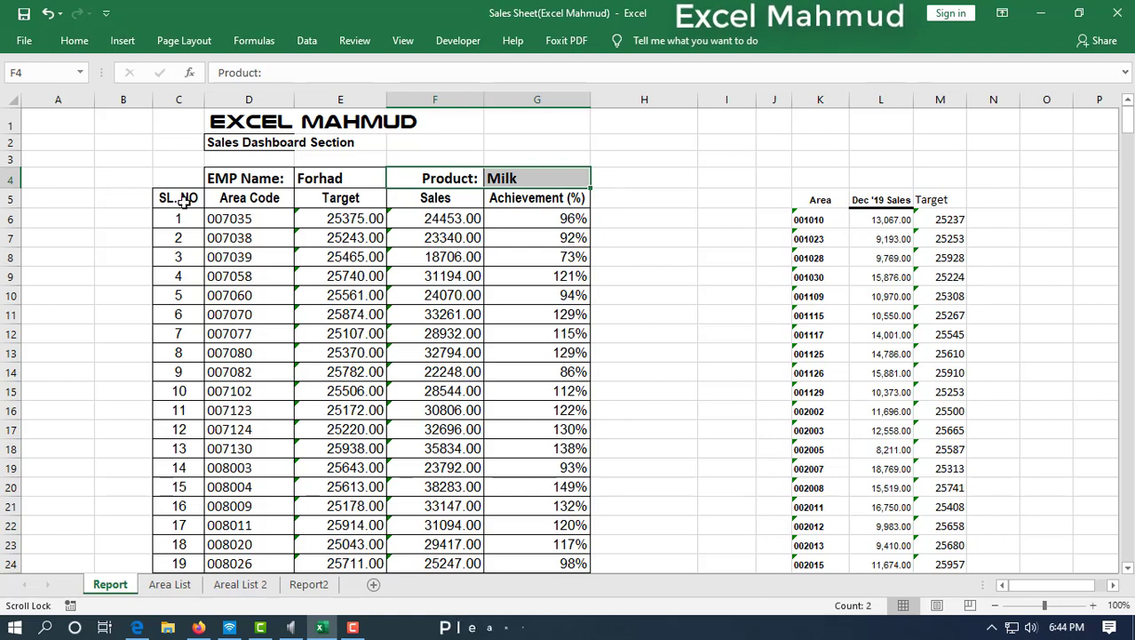
pyautogui.moveTo(238, 123); pyautogui.dragTo(242, 144)
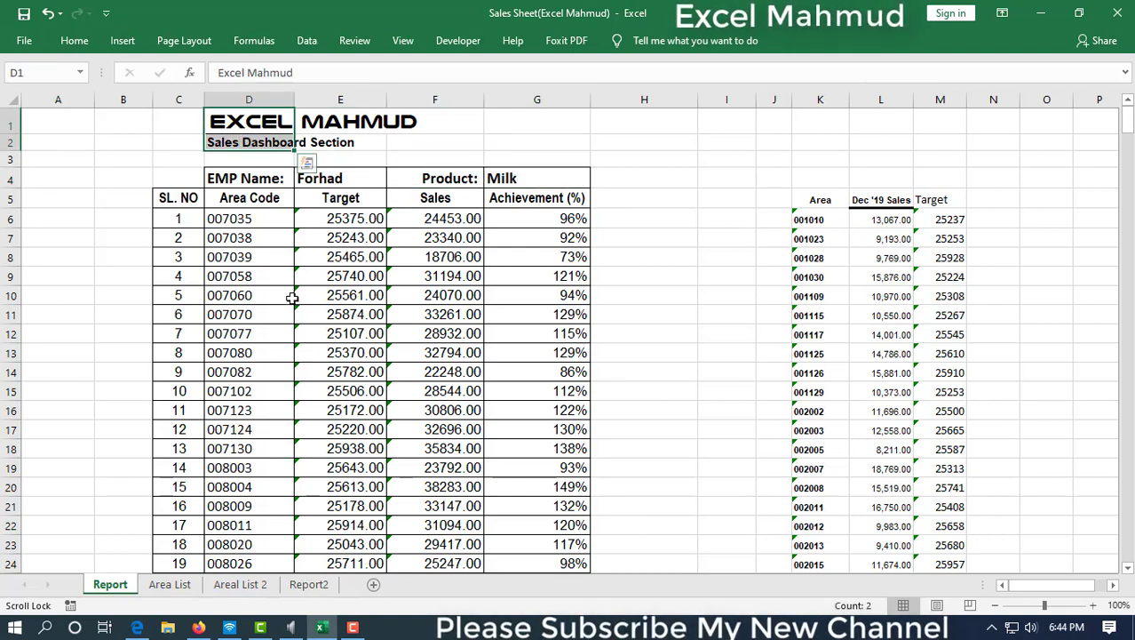
pyautogui.hotkey('ctrl', 'c')
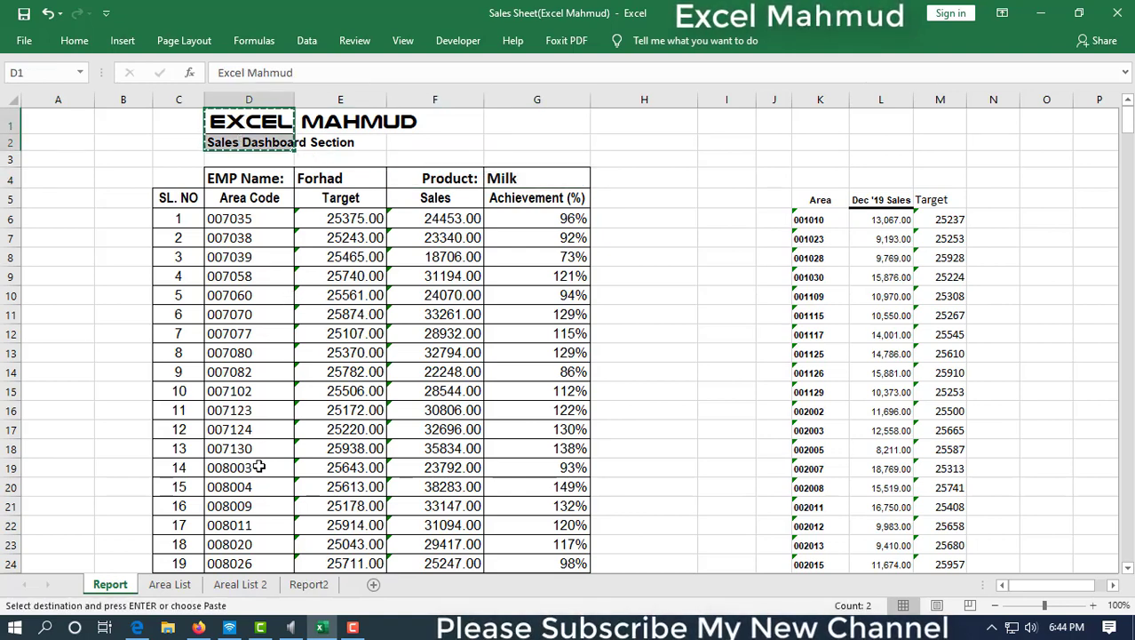
pyautogui.click(307, 585)
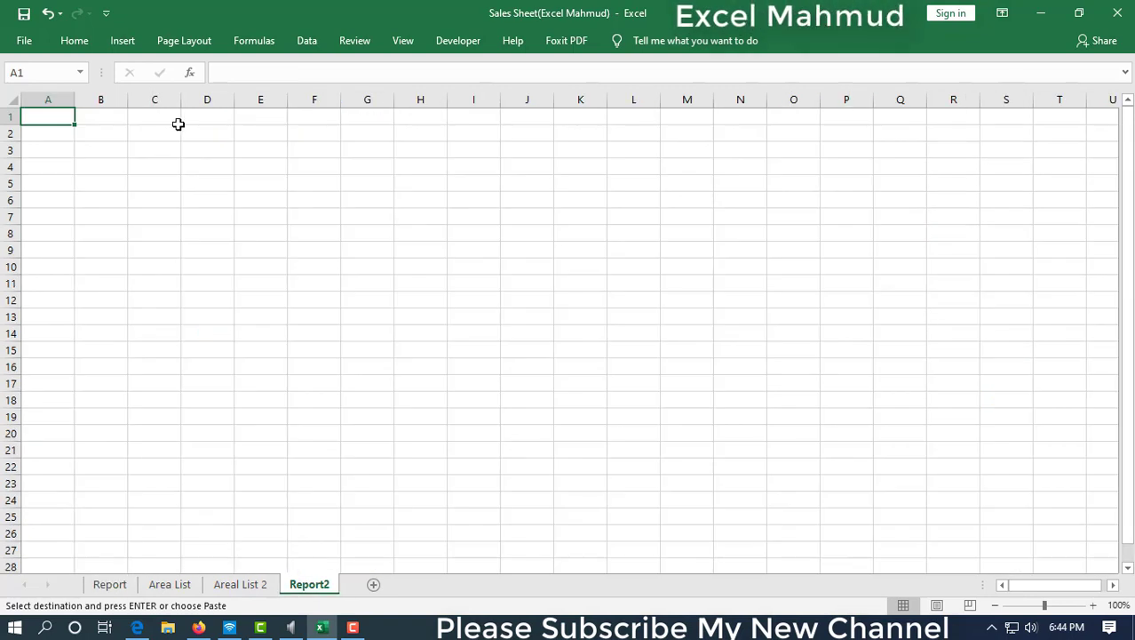
# Step: Type 'Excel Mahmud' in D2 and 'Sales Report Dashboard' in D3
pyautogui.click(197, 135)
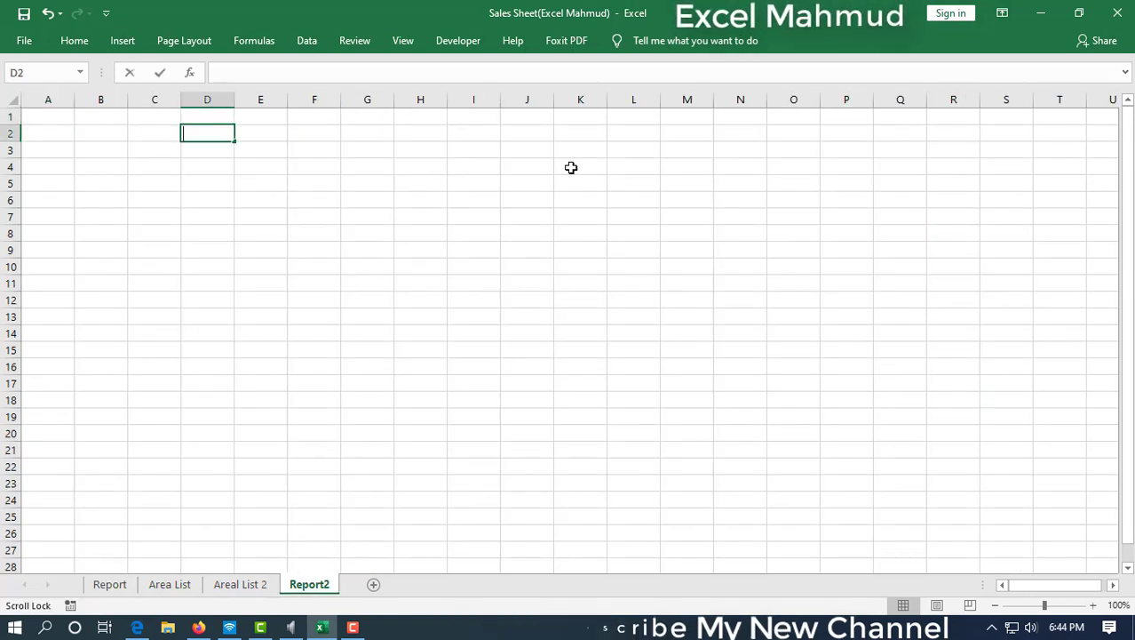
pyautogui.write('Excel Mahmud')
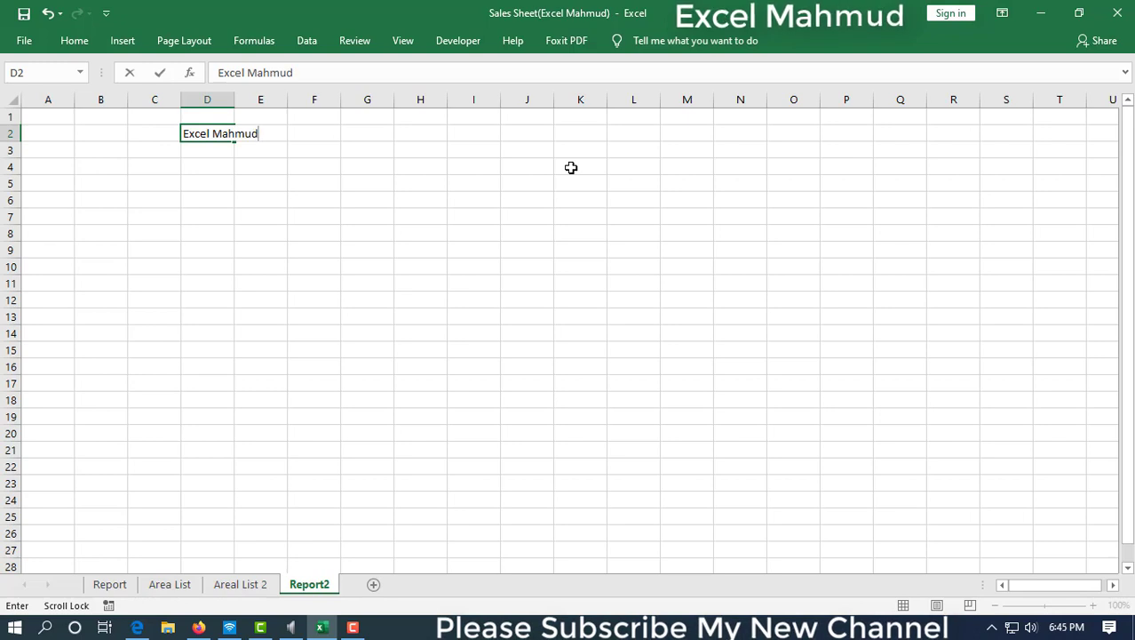
pyautogui.press('Return')
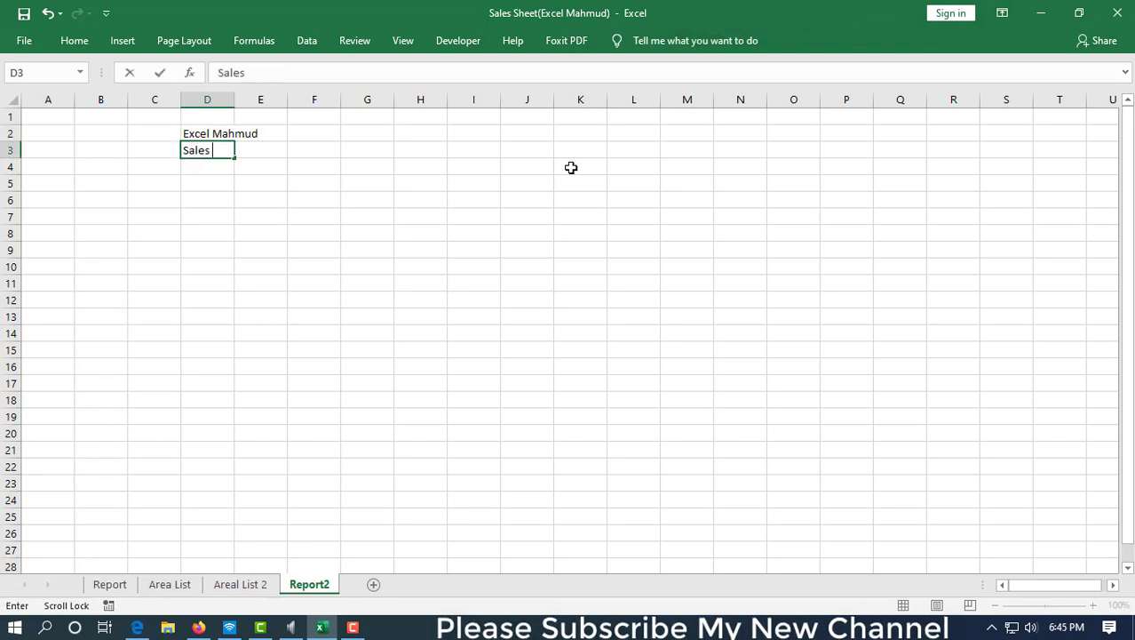
pyautogui.write('Sales Reportr')
pyautogui.press('BackSpace')
pyautogui.write('Dashboard')
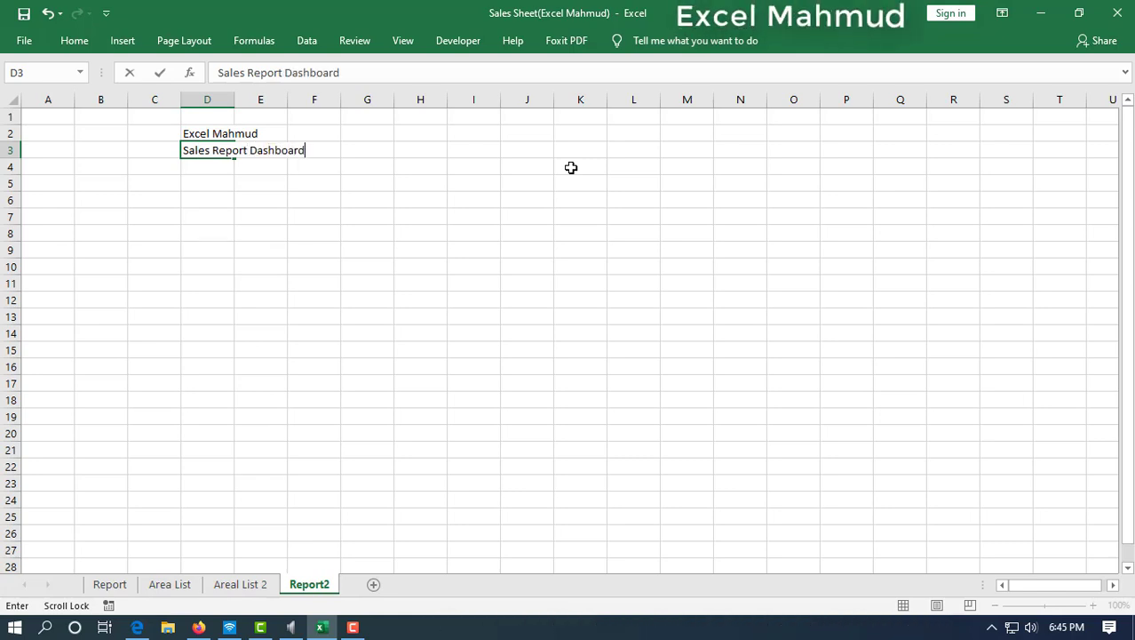
pyautogui.press('Return')
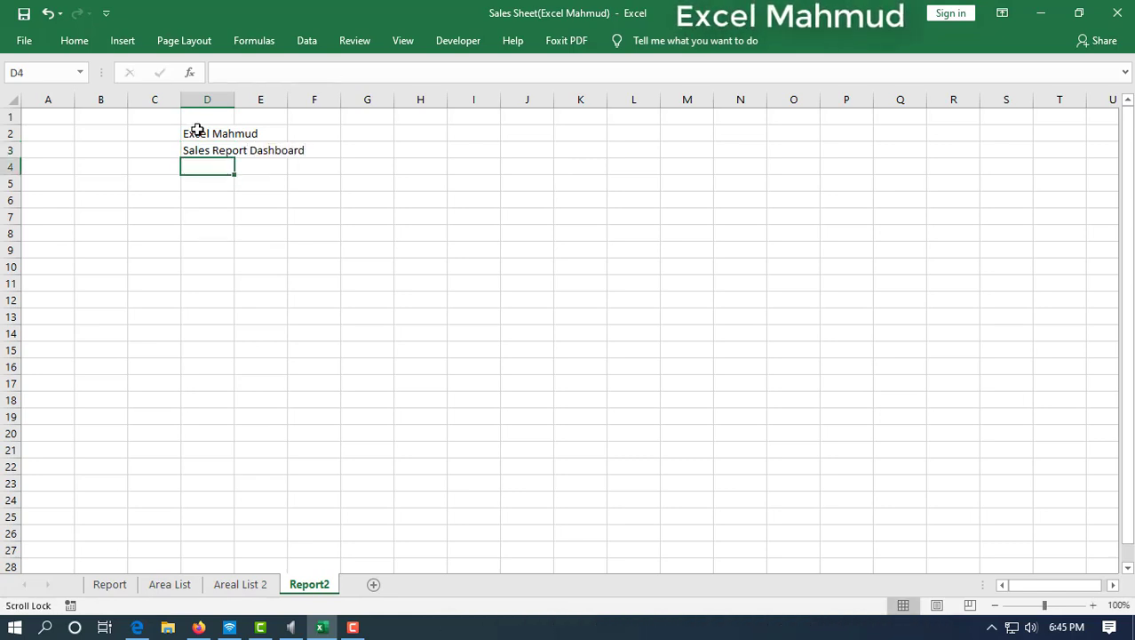
# Step: Set the D2 title's font to Nulshock Rg
pyautogui.click(197, 130)
pyautogui.click(75, 40)
pyautogui.click(206, 72)
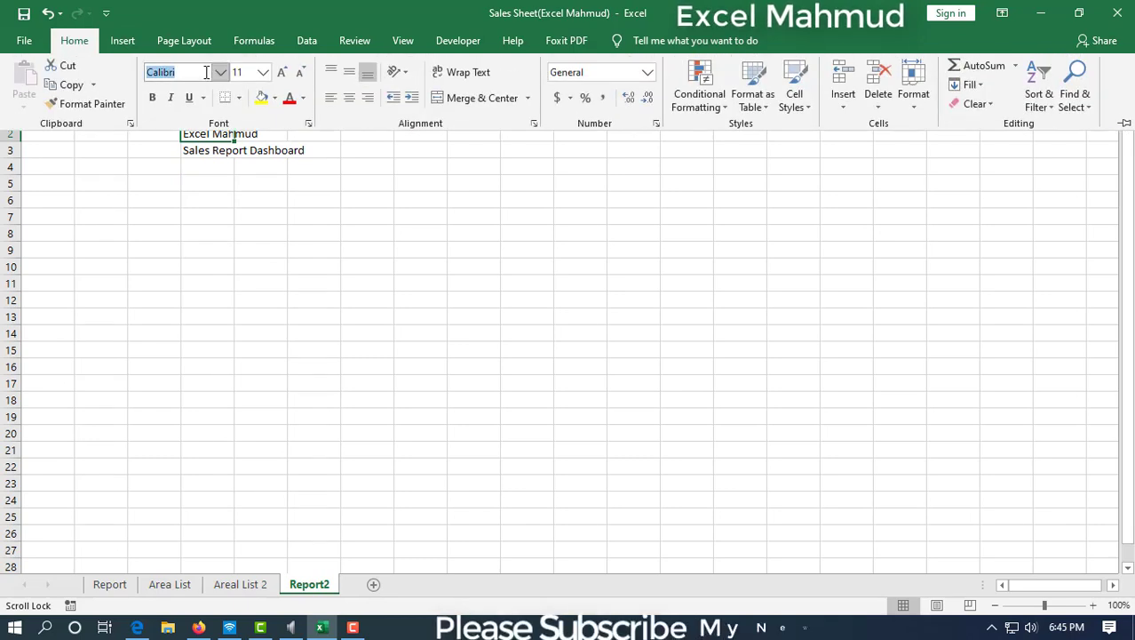
pyautogui.write('Nulshock Rg')
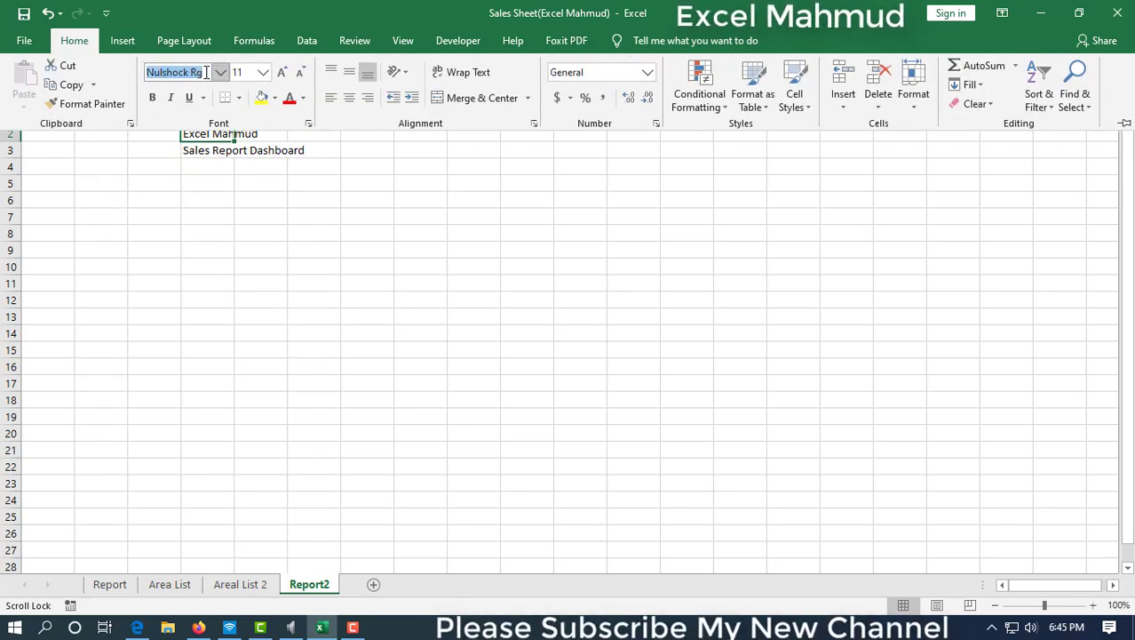
pyautogui.press('Return')
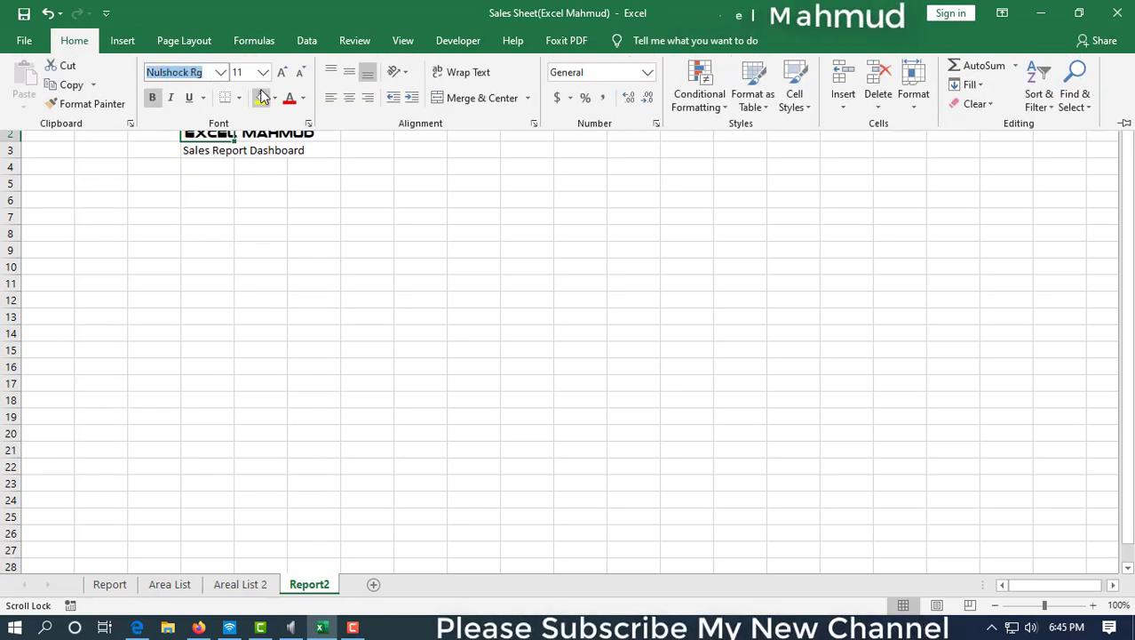
pyautogui.click(267, 218)
# Step: Set the font size of the whole sheet to 13
pyautogui.click(205, 155)
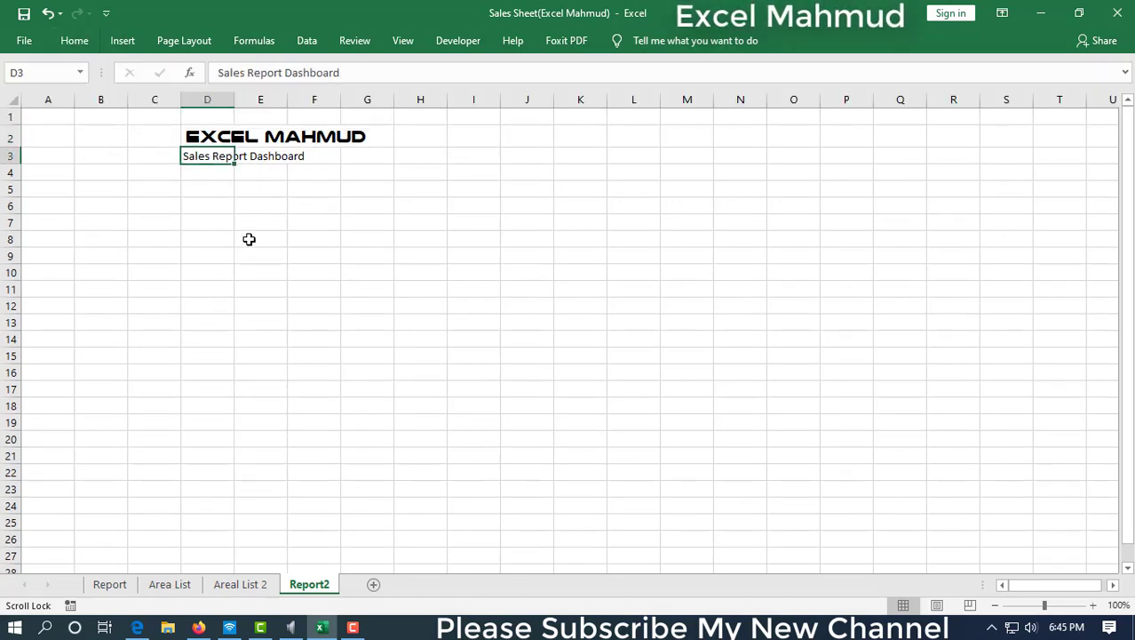
pyautogui.hotkey('ctrl', 'a')
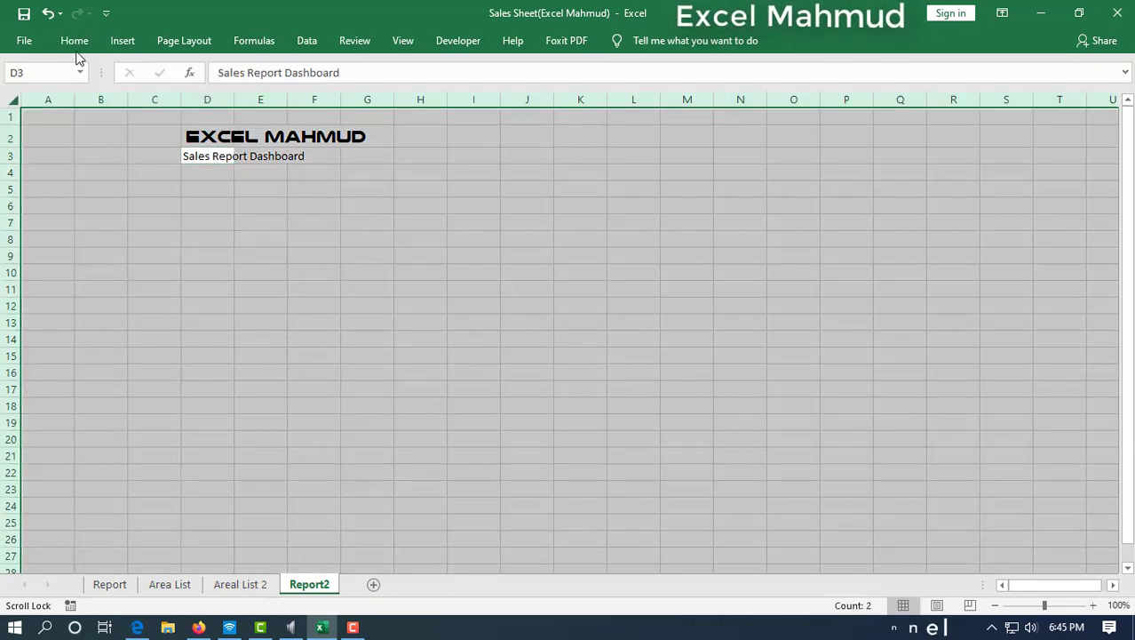
pyautogui.click(75, 40)
pyautogui.click(263, 75)
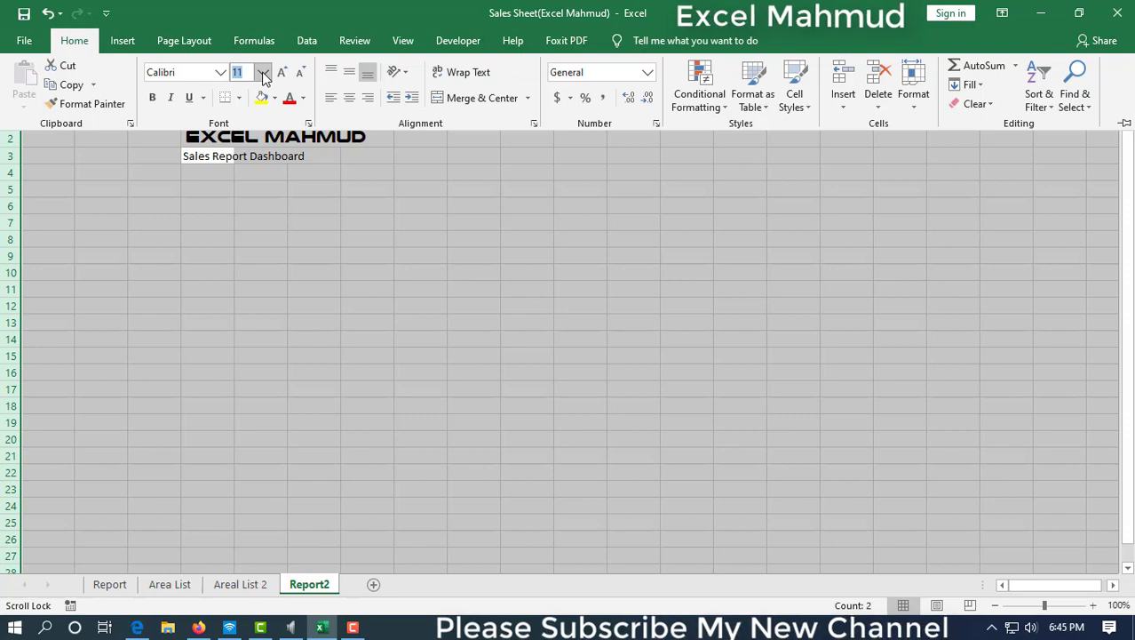
pyautogui.write('13')
pyautogui.press('Return')
# Step: Enlarge the EXCEL MAHMUD title in D2 by two font-size steps
pyautogui.click(211, 133)
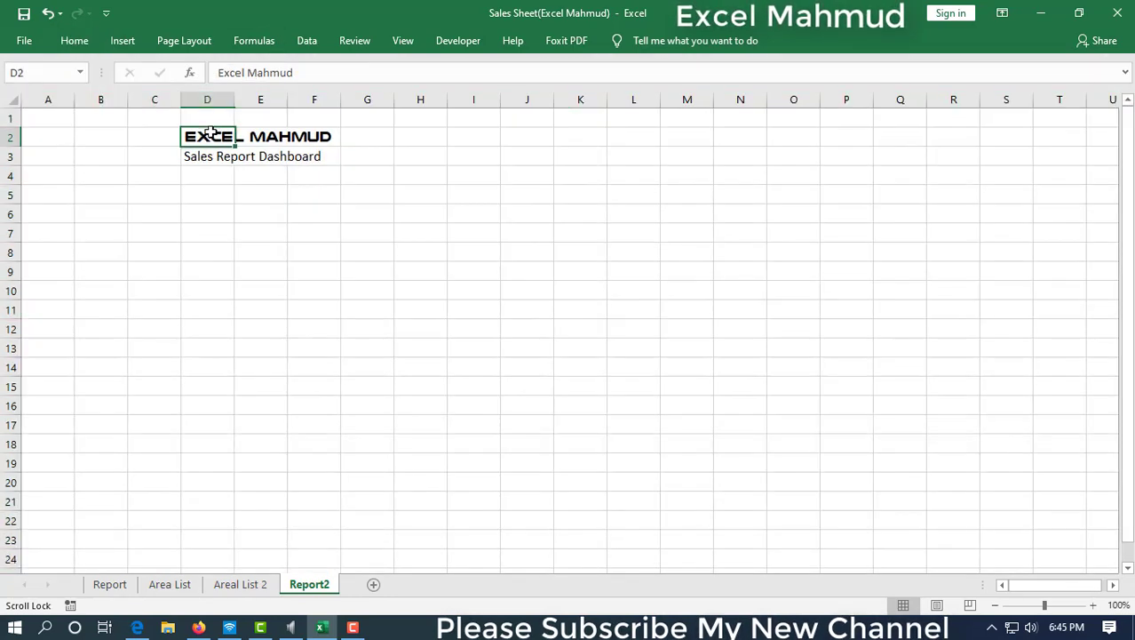
pyautogui.click(75, 40)
pyautogui.click(281, 73)
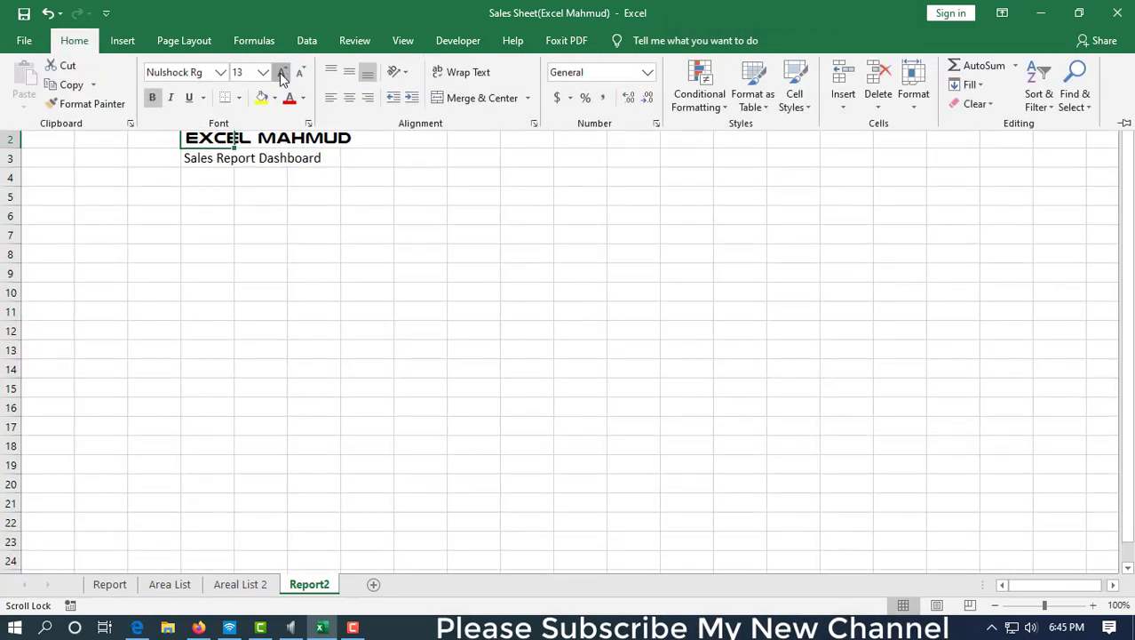
pyautogui.click(281, 72)
pyautogui.click(308, 229)
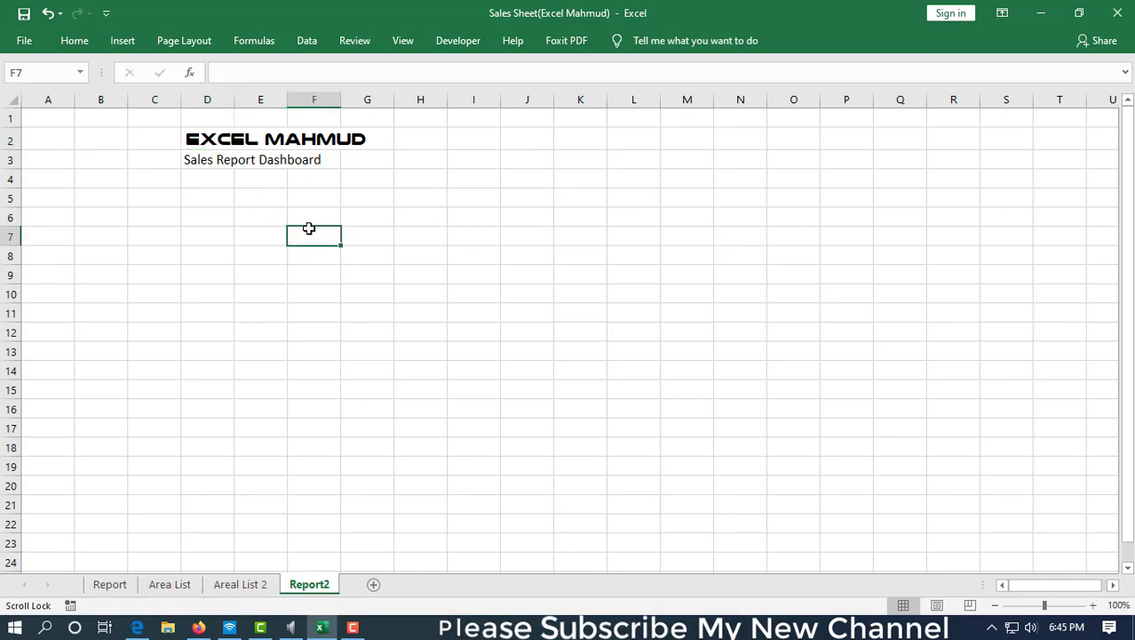
pyautogui.keyDown('ctrl'); pyautogui.scroll(2, 308, 229); pyautogui.keyUp('ctrl')
pyautogui.keyDown('ctrl'); pyautogui.scroll(-2, 308, 229); pyautogui.keyUp('ctrl')
# Step: Check the EMP Name label and name cells on the Report sheet for reference
pyautogui.click(220, 144)
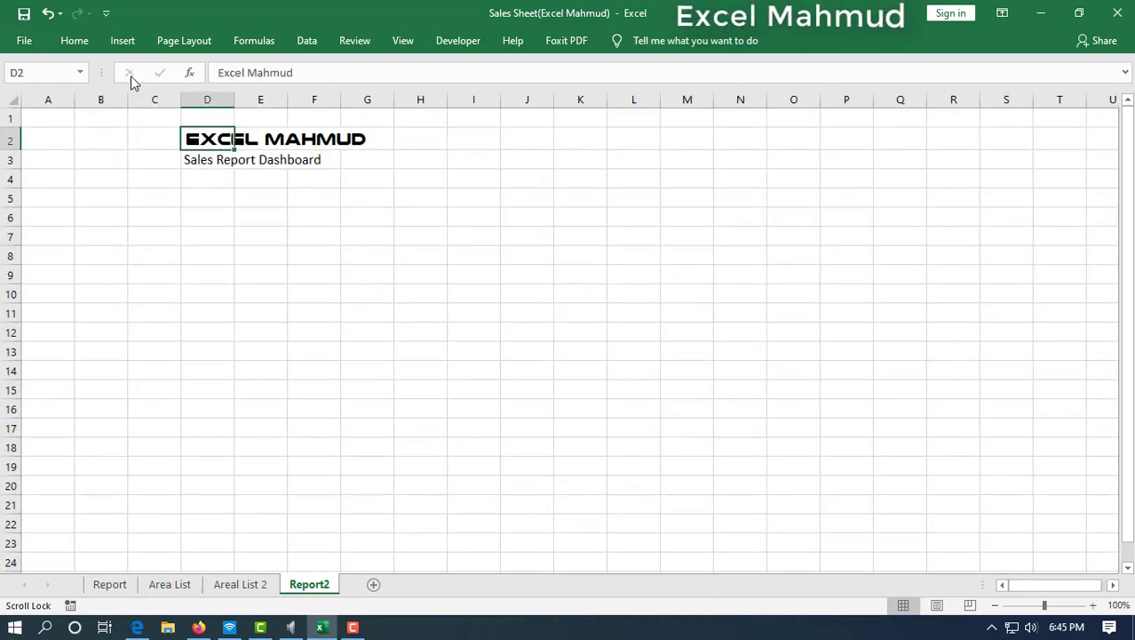
pyautogui.click(75, 40)
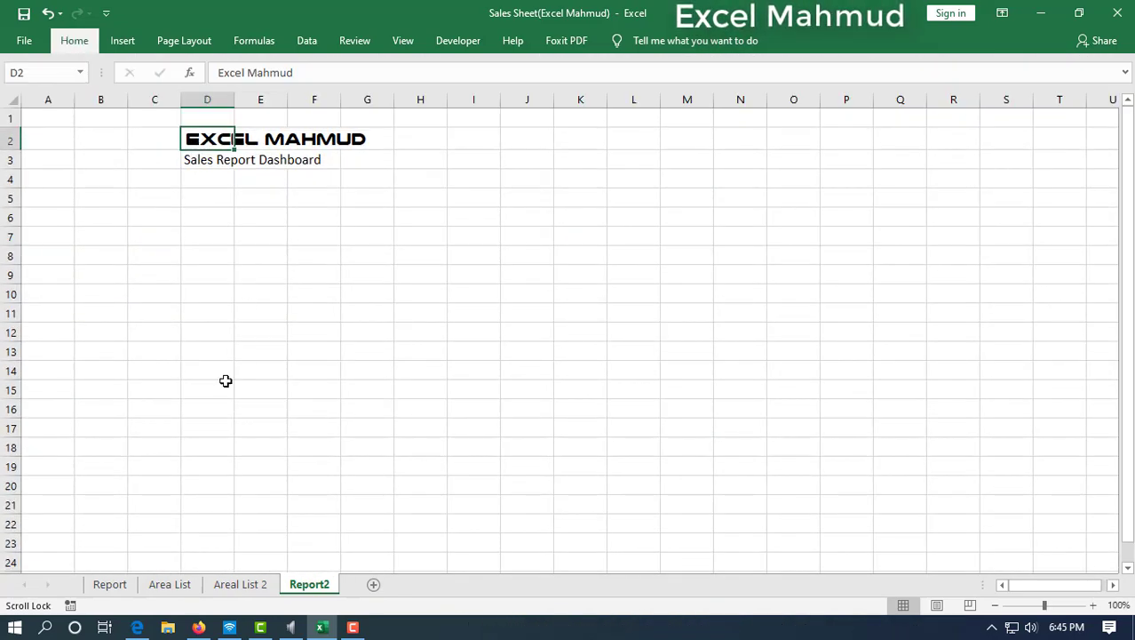
pyautogui.click(120, 586)
pyautogui.moveTo(243, 177); pyautogui.dragTo(306, 178)
pyautogui.click(309, 585)
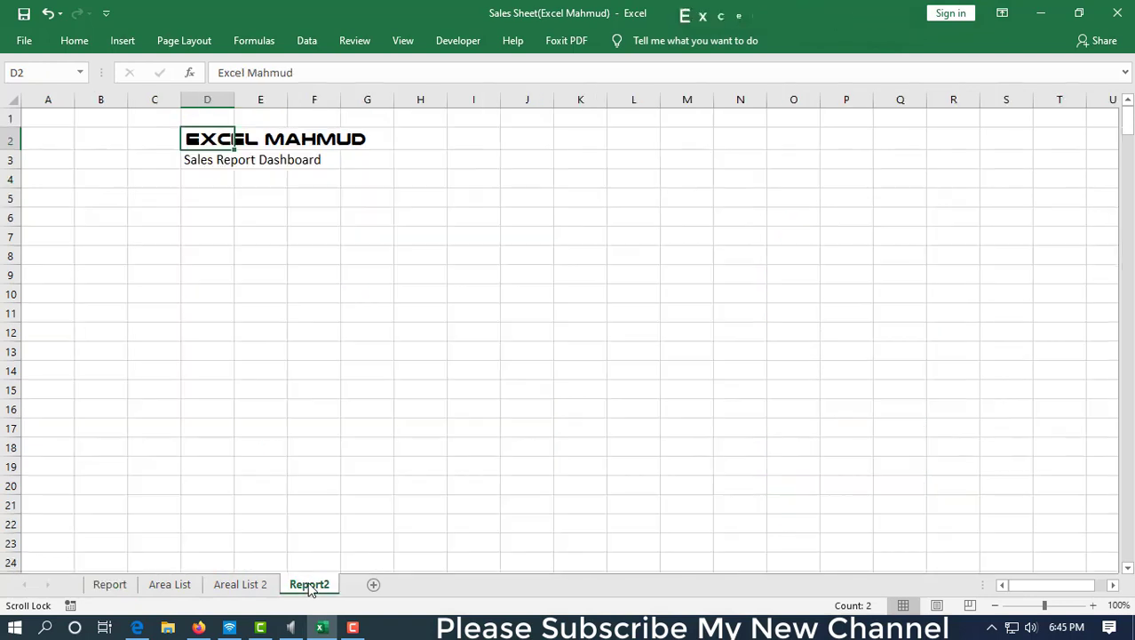
# Step: Enter 'EMP Name:' in D5 and 'Product:' in G5
pyautogui.click(206, 194)
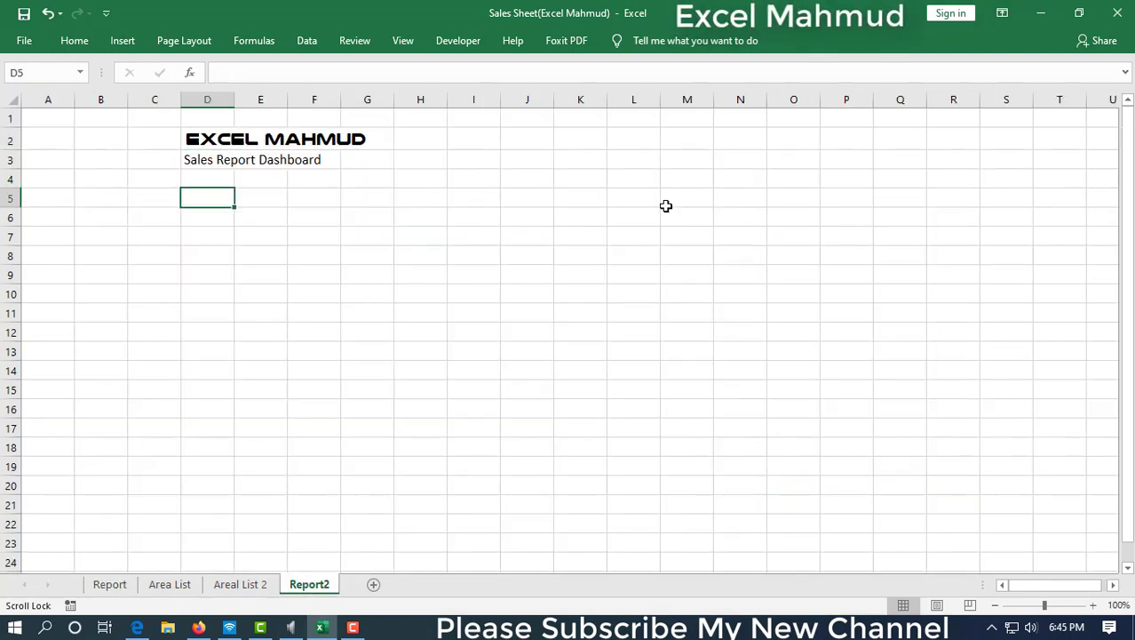
pyautogui.write('EMP Nam')
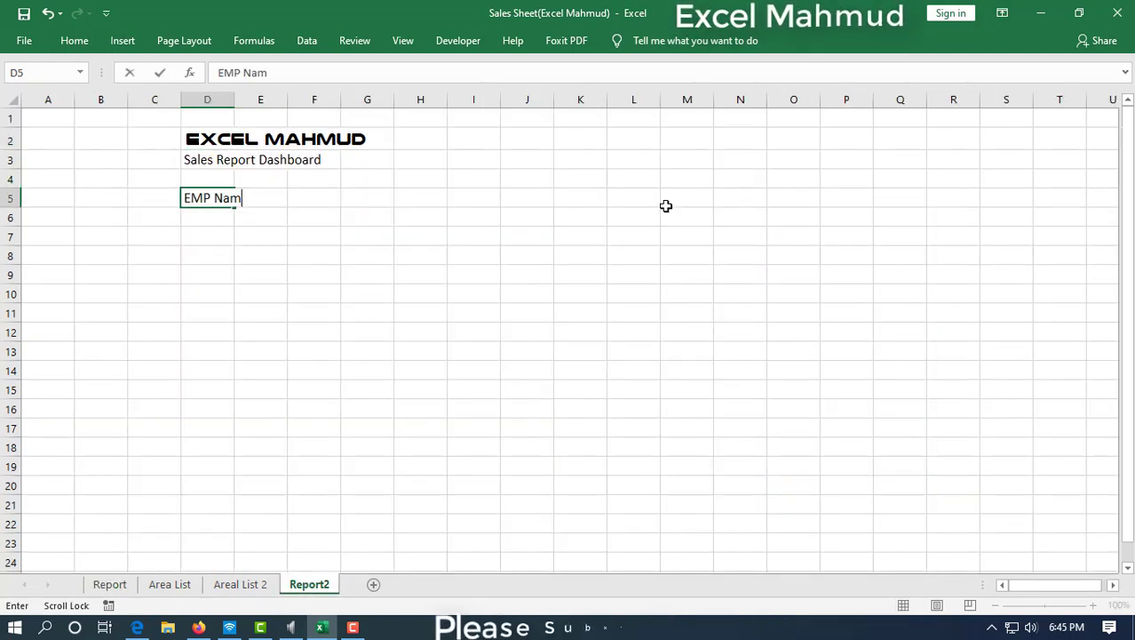
pyautogui.write('e:')
pyautogui.press('Tab')
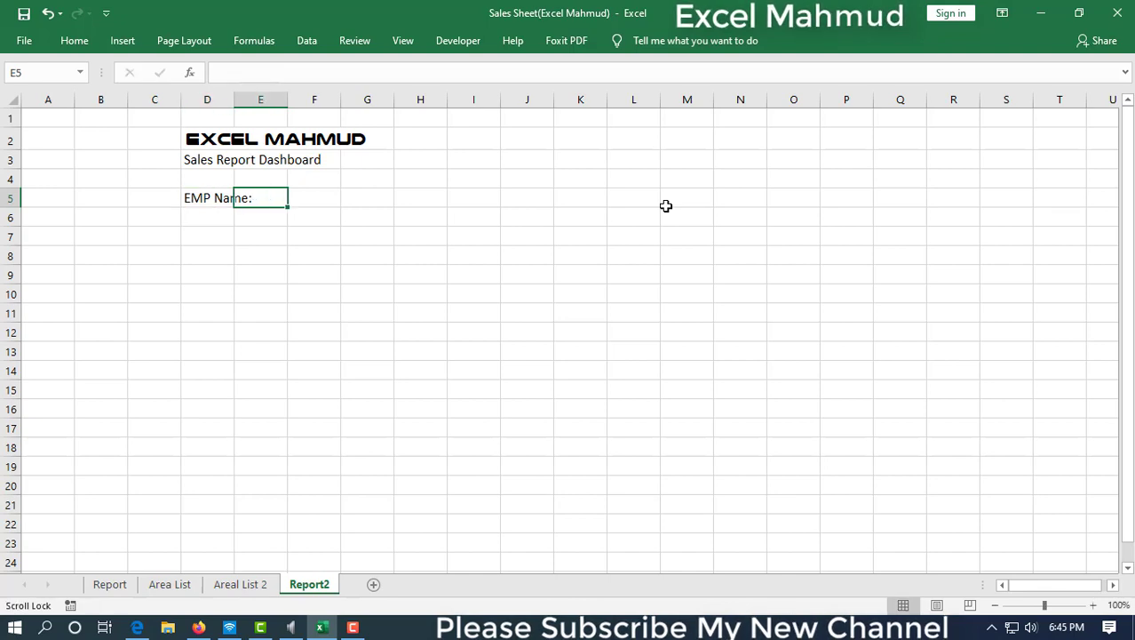
pyautogui.press('Tab')
pyautogui.press('Tab')
pyautogui.write('Pro')
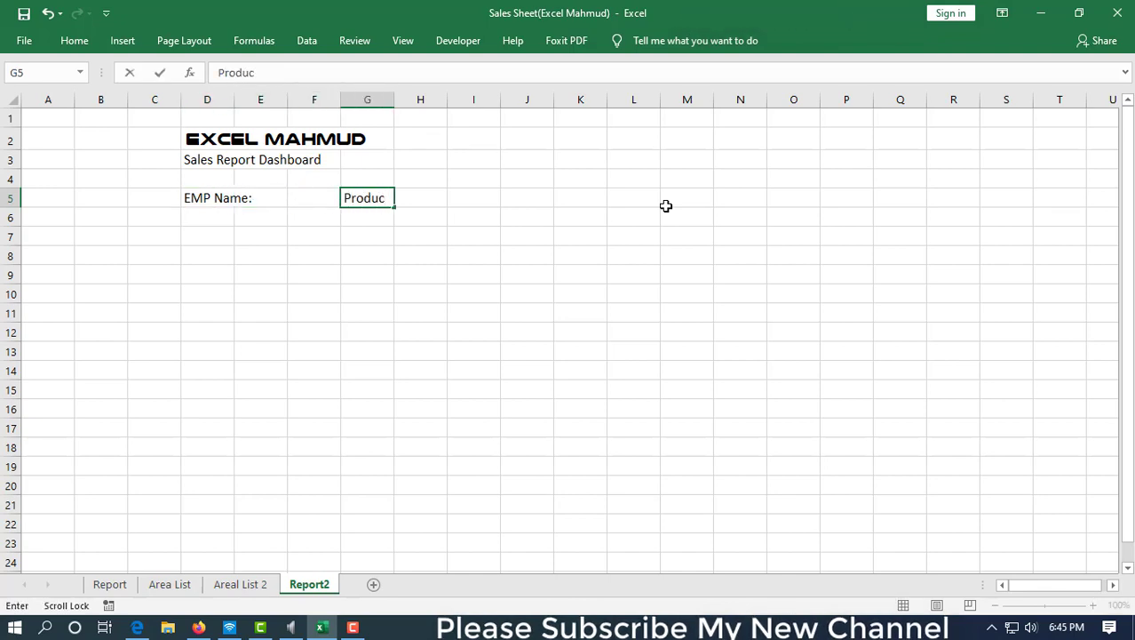
pyautogui.write('duct')
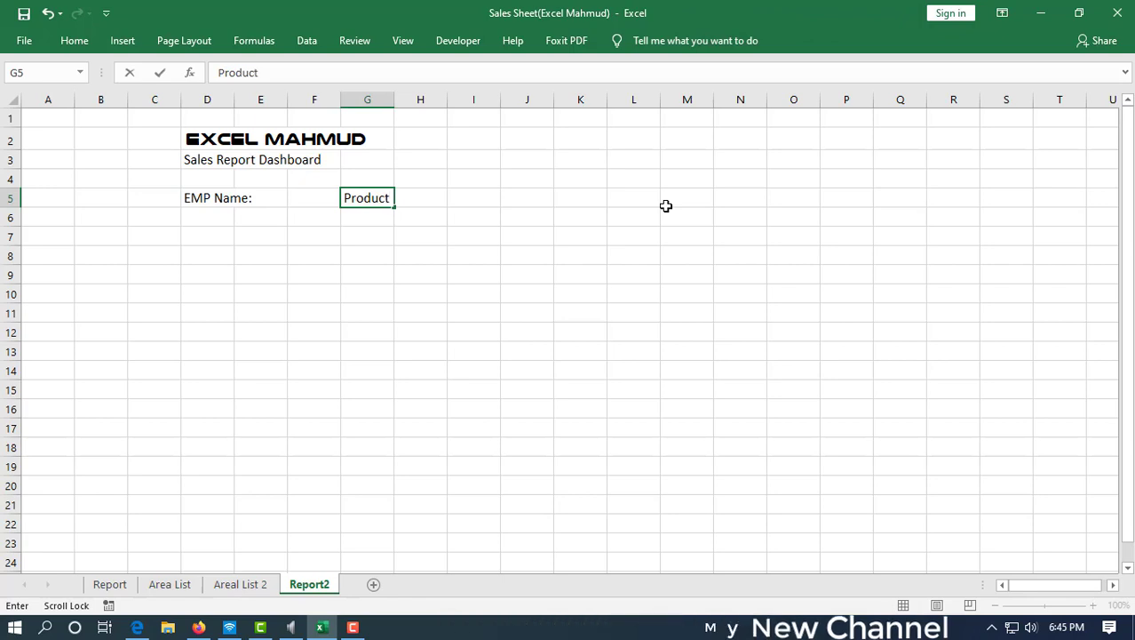
pyautogui.write(':')
pyautogui.press('Return')
pyautogui.press('Return')
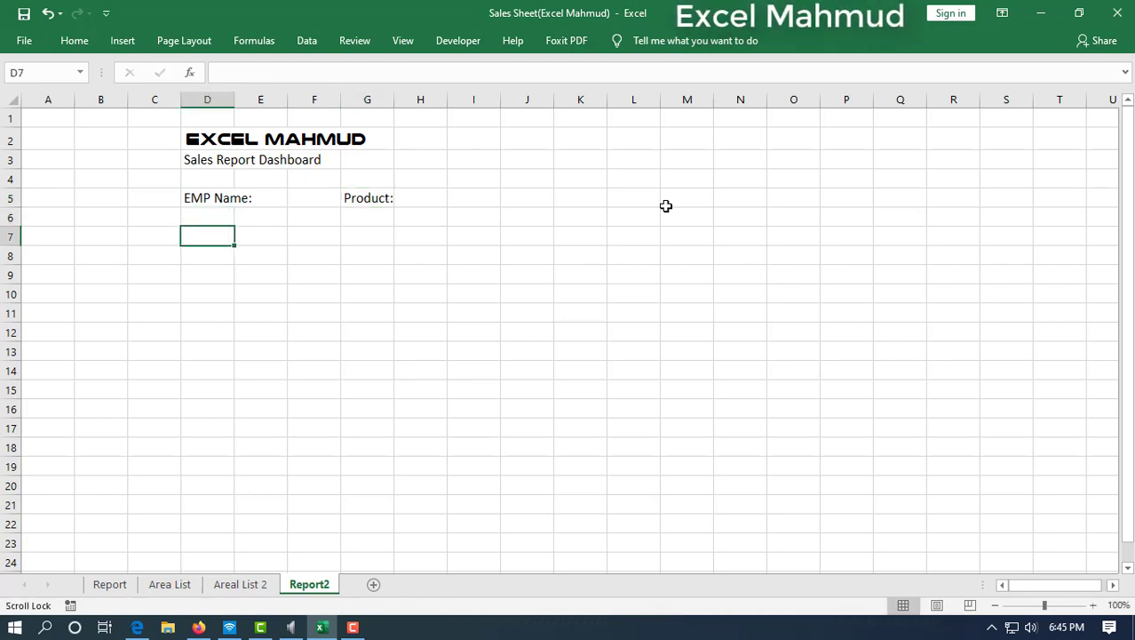
pyautogui.click(135, 222)
# Step: Enter the SL No and Area Code headings in B6 and C6
pyautogui.press('Left')
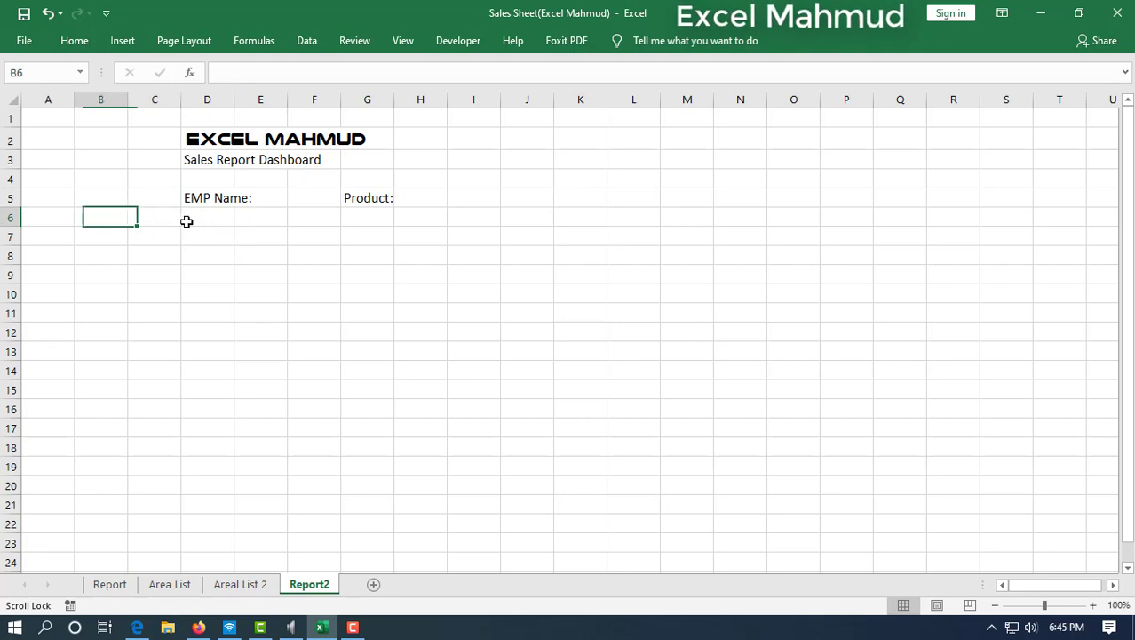
pyautogui.write('SL No')
pyautogui.press('Tab')
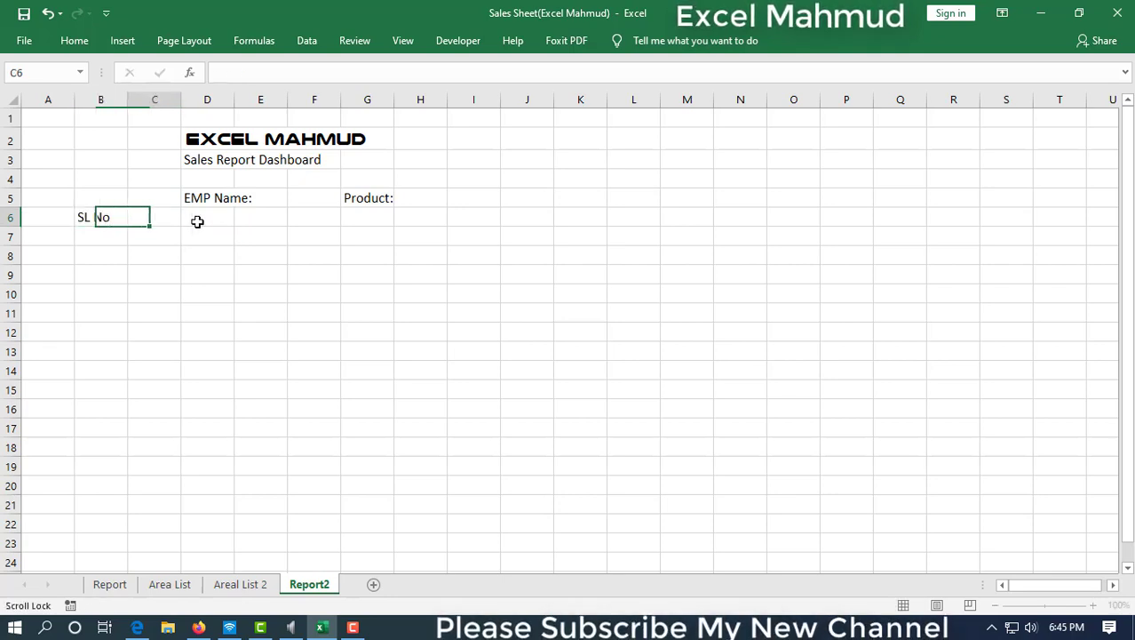
pyautogui.write('Area Code')
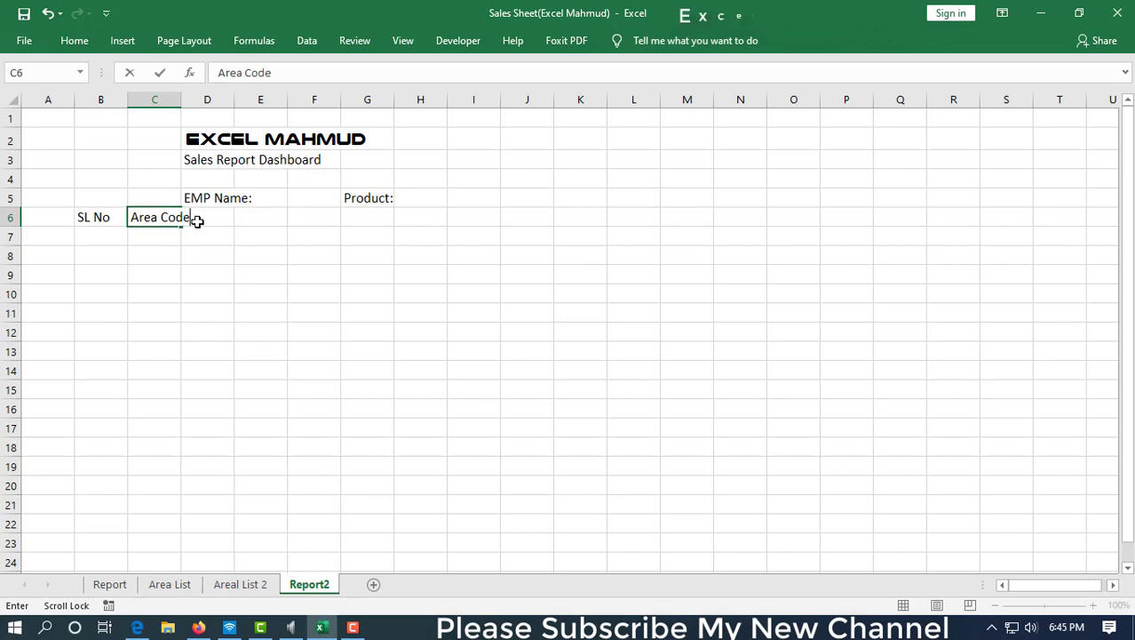
pyautogui.press('Tab')
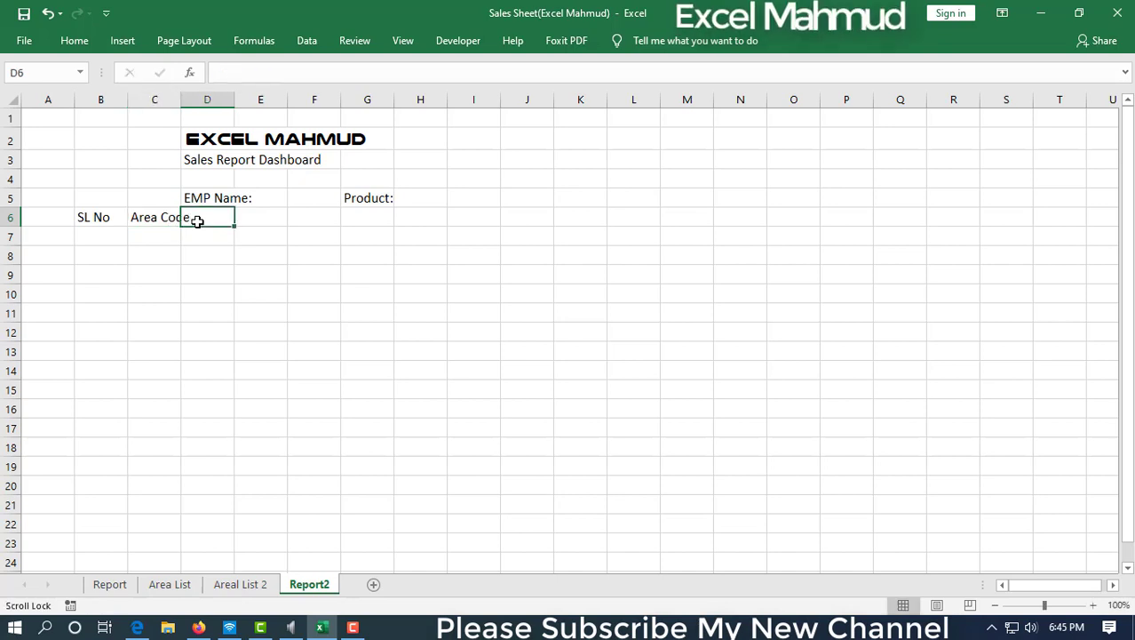
# Step: Widen columns C, D and E so the labels fit
pyautogui.moveTo(237, 101); pyautogui.dragTo(270, 105)
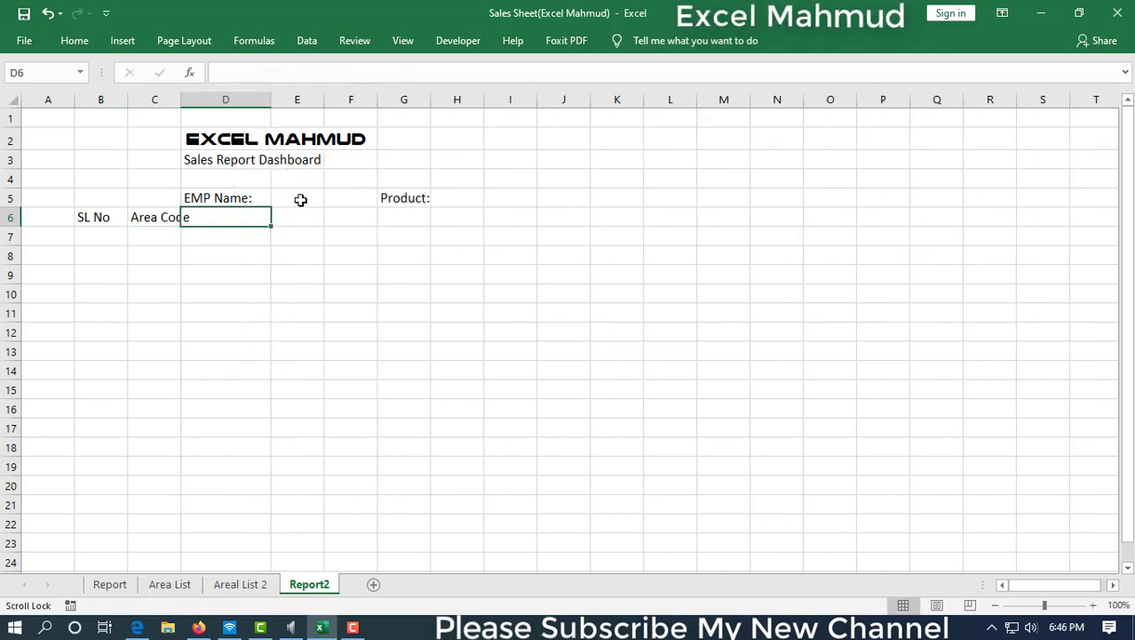
pyautogui.click(300, 198)
pyautogui.moveTo(347, 104); pyautogui.dragTo(381, 104)
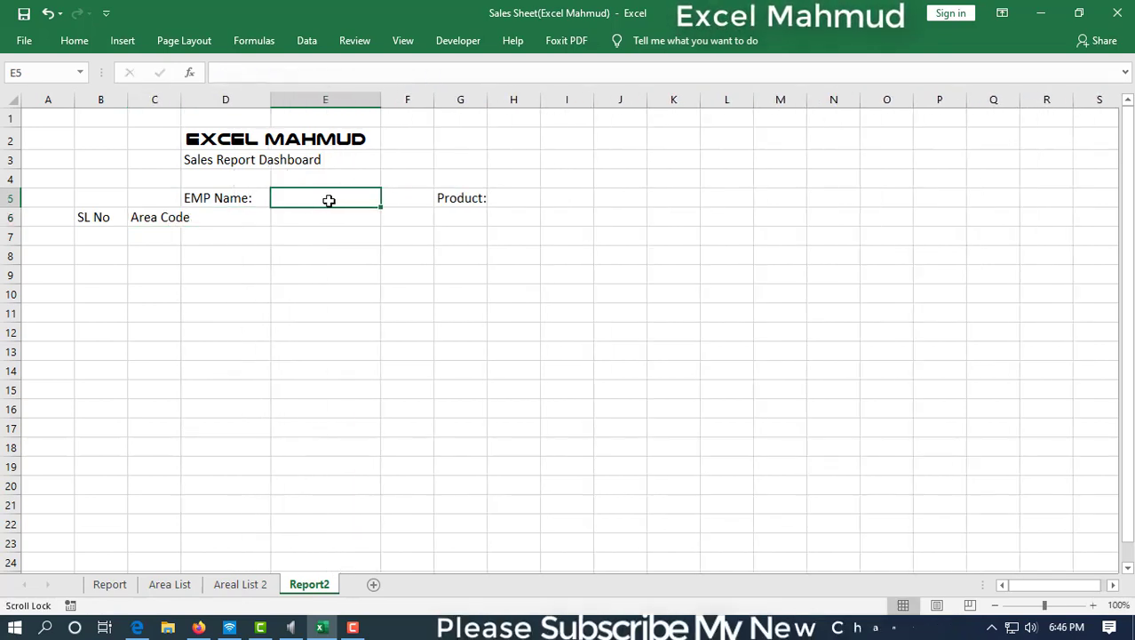
pyautogui.moveTo(182, 101); pyautogui.dragTo(198, 99)
pyautogui.click(243, 213)
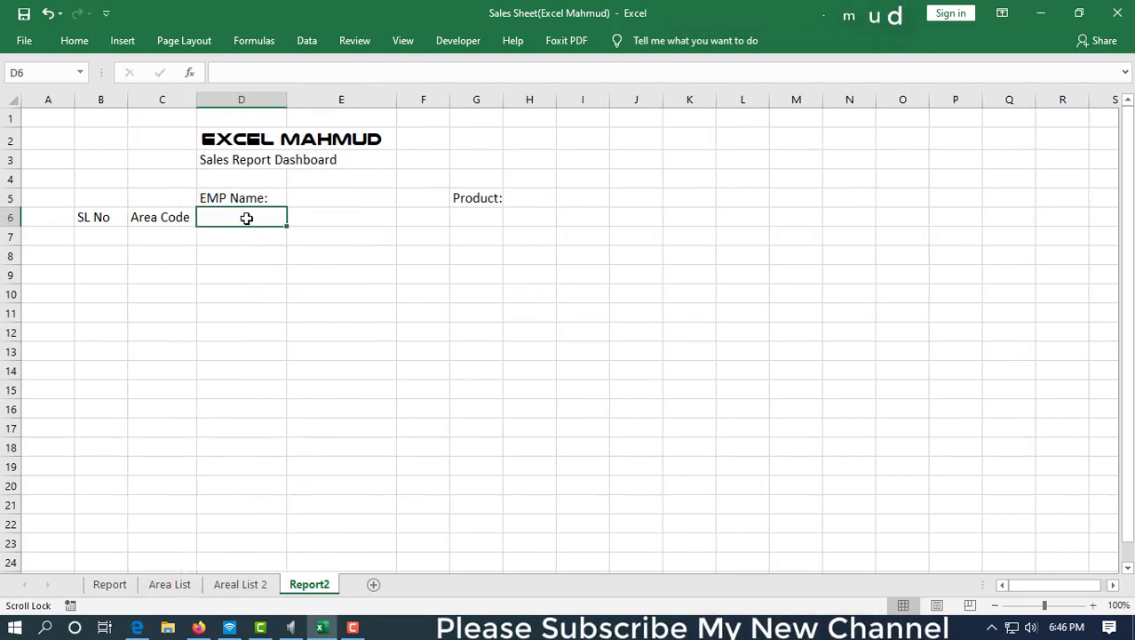
# Step: Enter the Target and Sales headings in D6 and E6
pyautogui.click(110, 583)
pyautogui.click(337, 199)
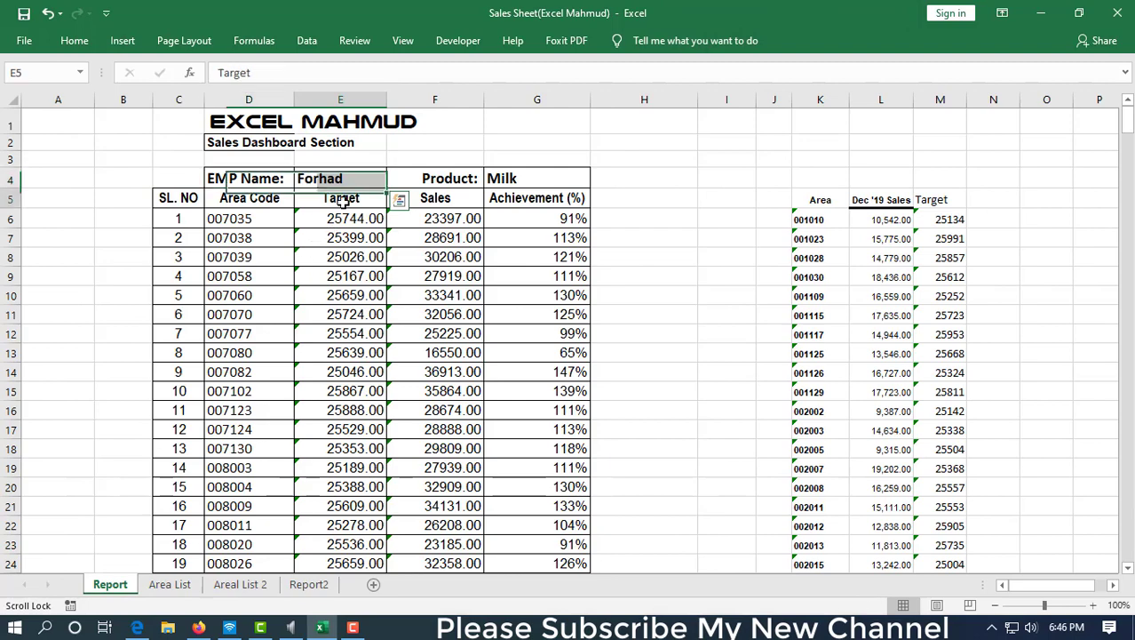
pyautogui.click(239, 584)
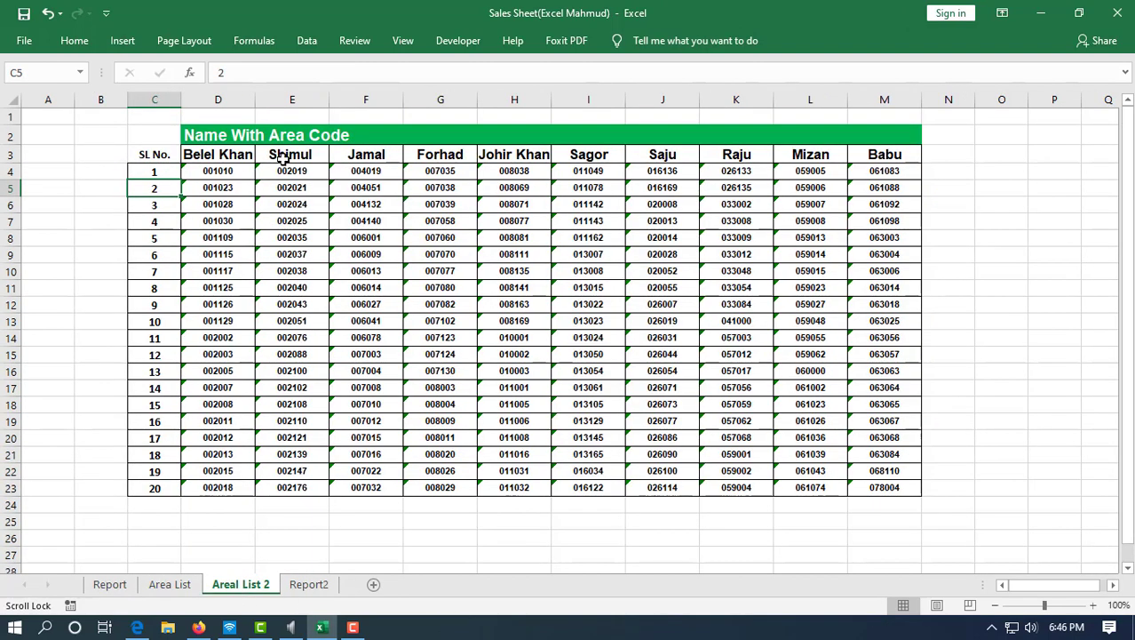
pyautogui.click(307, 587)
pyautogui.write('Target')
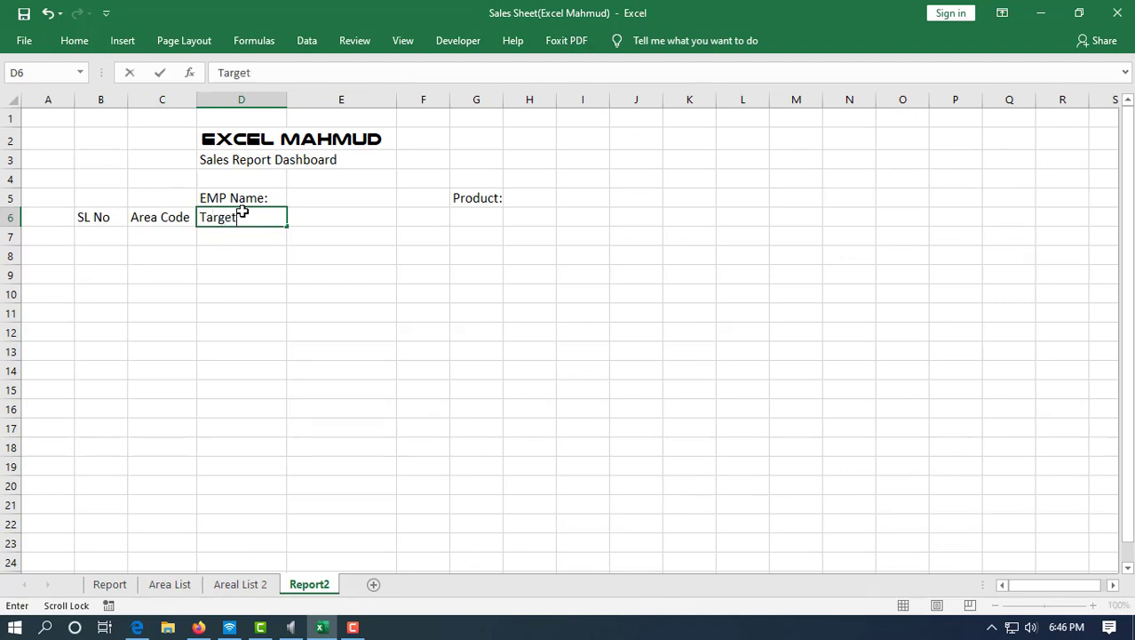
pyautogui.press('Tab')
pyautogui.write('Sale')
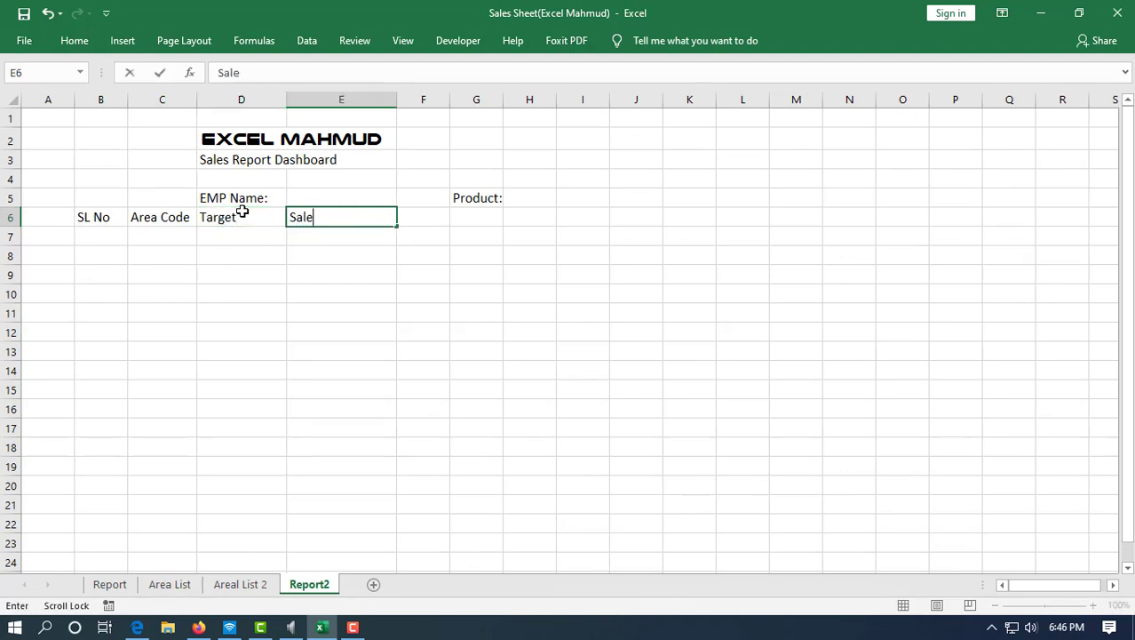
pyautogui.press('Tab')
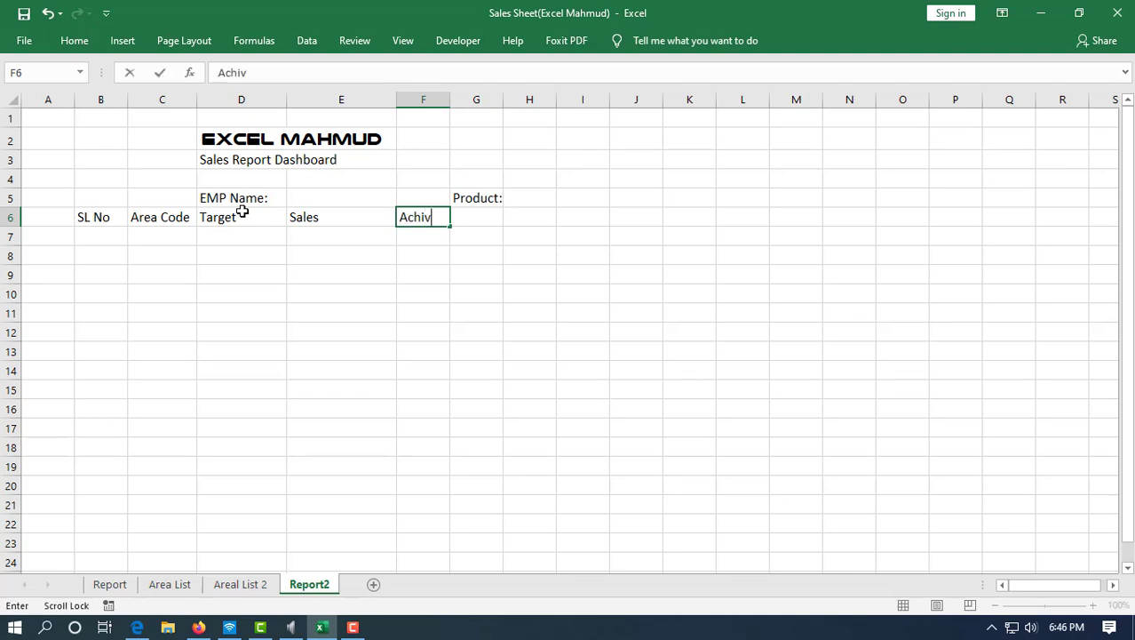
# Step: Shorten the F6 heading from Achiv. to 'Ach.' and compare headings with the Report sheet
pyautogui.press('Return')
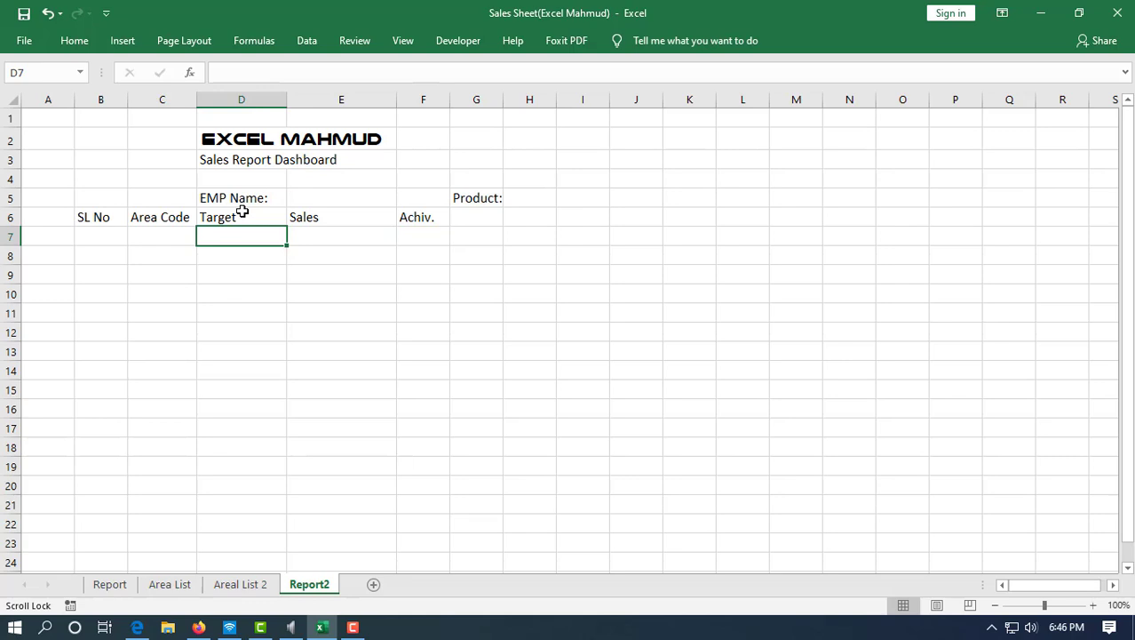
pyautogui.doubleClick(438, 218)
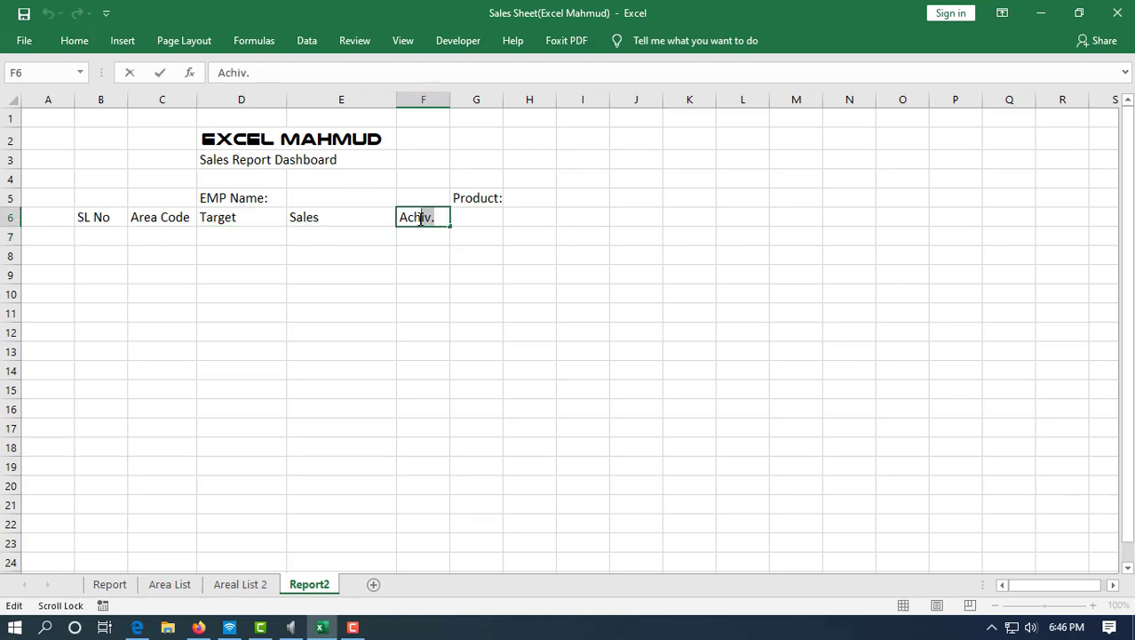
pyautogui.press('BackSpace')
pyautogui.press('Return')
pyautogui.click(479, 223)
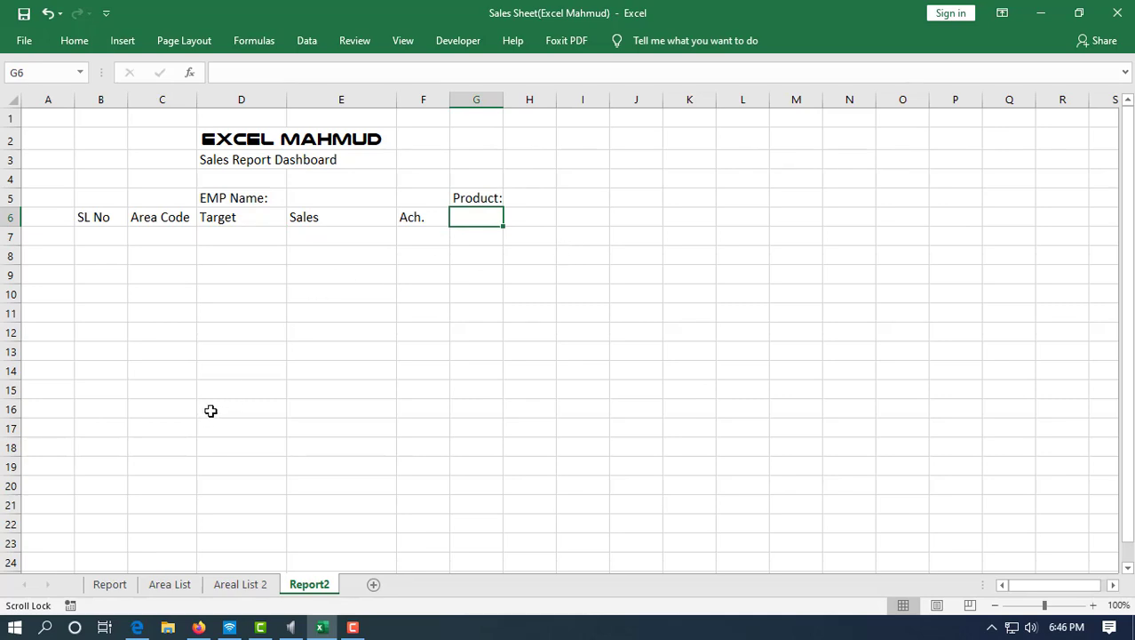
pyautogui.click(110, 584)
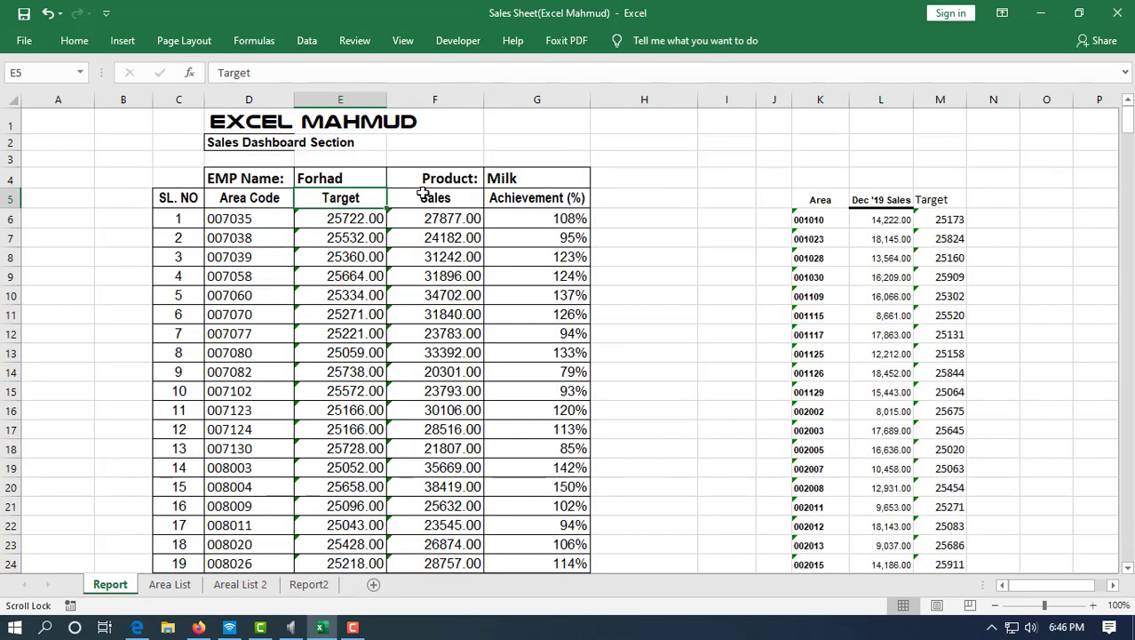
pyautogui.moveTo(368, 198); pyautogui.dragTo(530, 194)
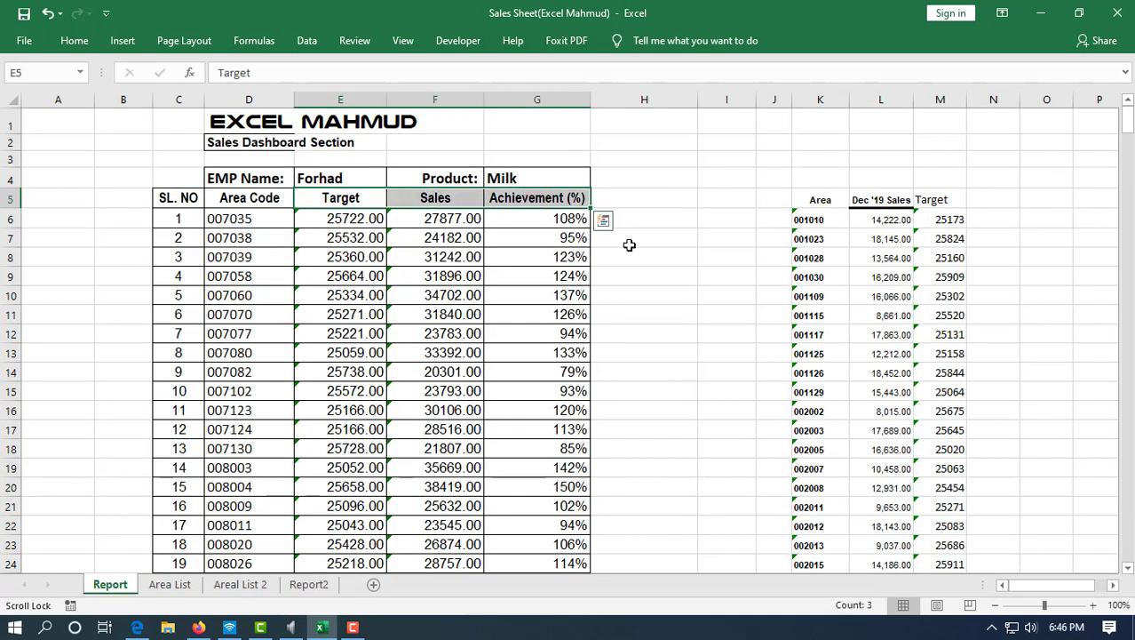
pyautogui.click(311, 584)
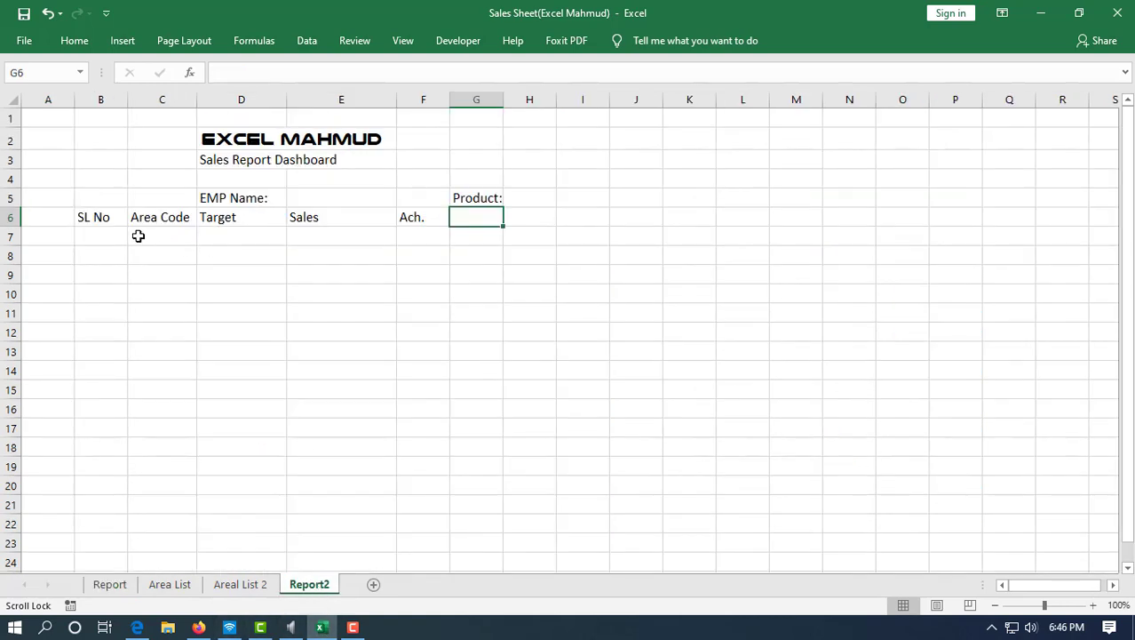
# Step: Enter 1 and 2 in B7:B8 and fill the serial numbers down to 20
pyautogui.click(101, 235)
pyautogui.write('1')
pyautogui.press('Return')
pyautogui.write('2')
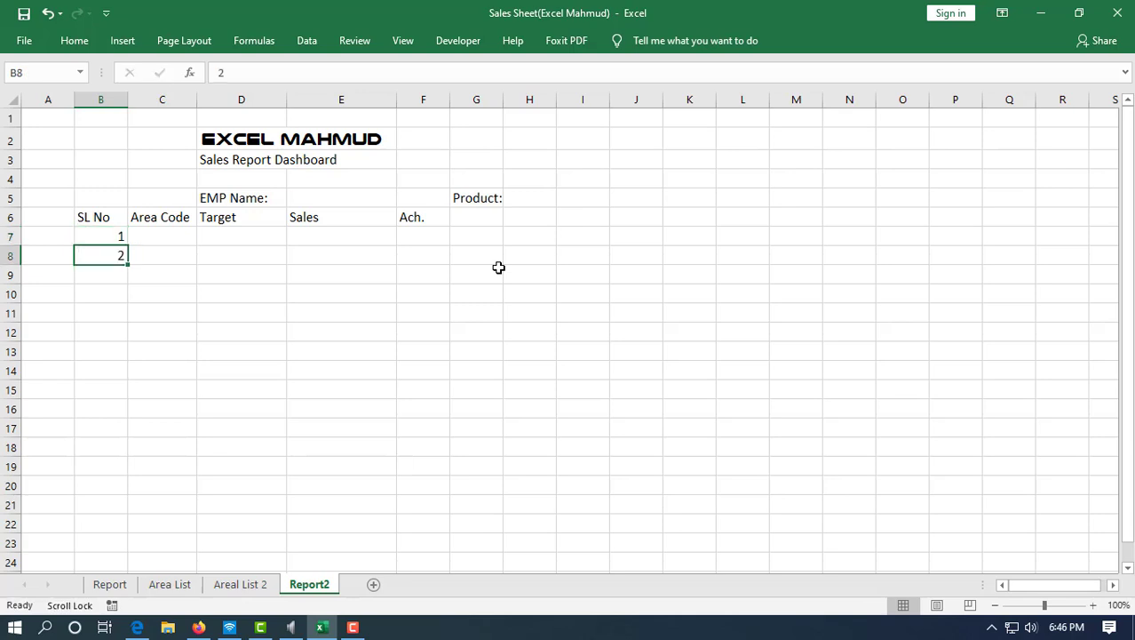
pyautogui.press('Return')
pyautogui.moveTo(99, 244); pyautogui.dragTo(111, 528)
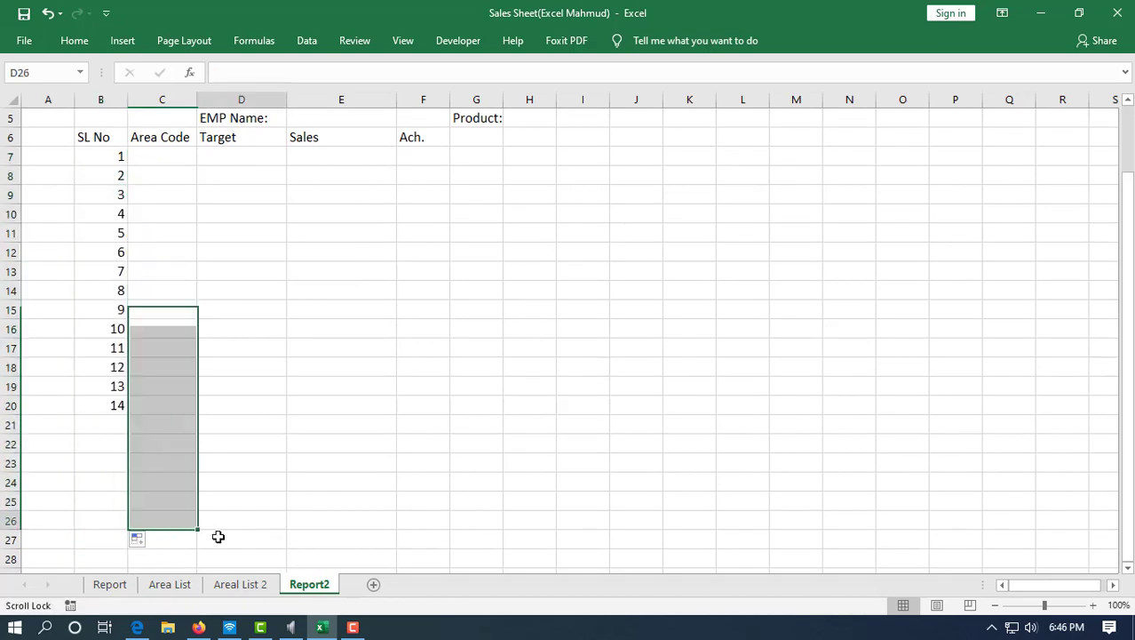
# Step: Add a 'Total' label in B27 below the serial numbers
pyautogui.click(102, 538)
pyautogui.write('T')
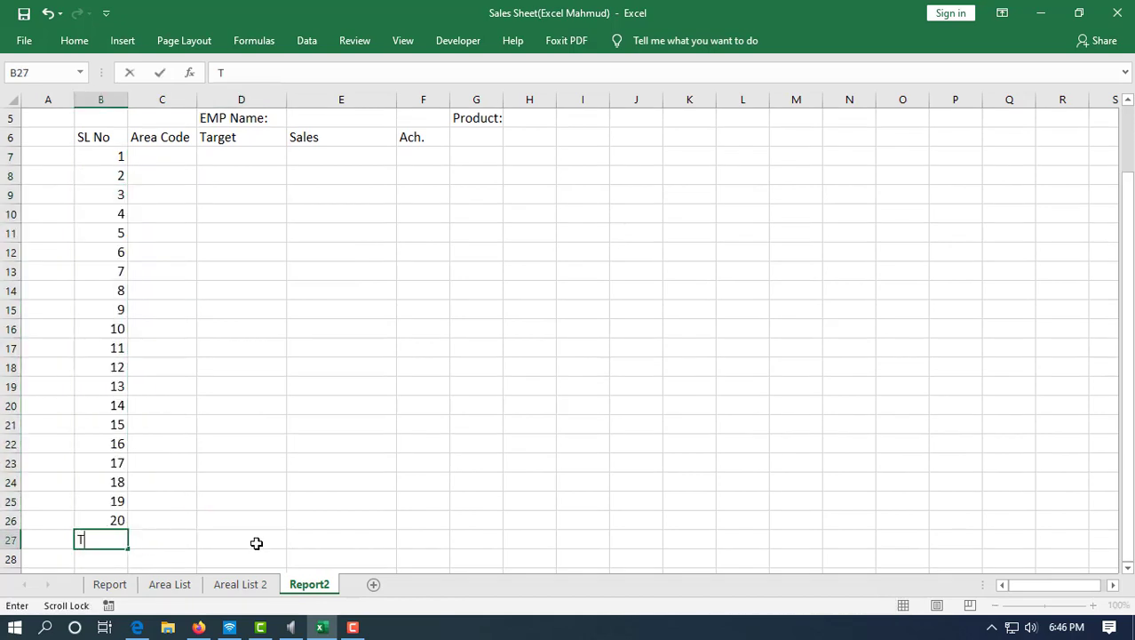
pyautogui.write('otal')
pyautogui.press('Tab')
pyautogui.scroll(2, 167, 262)
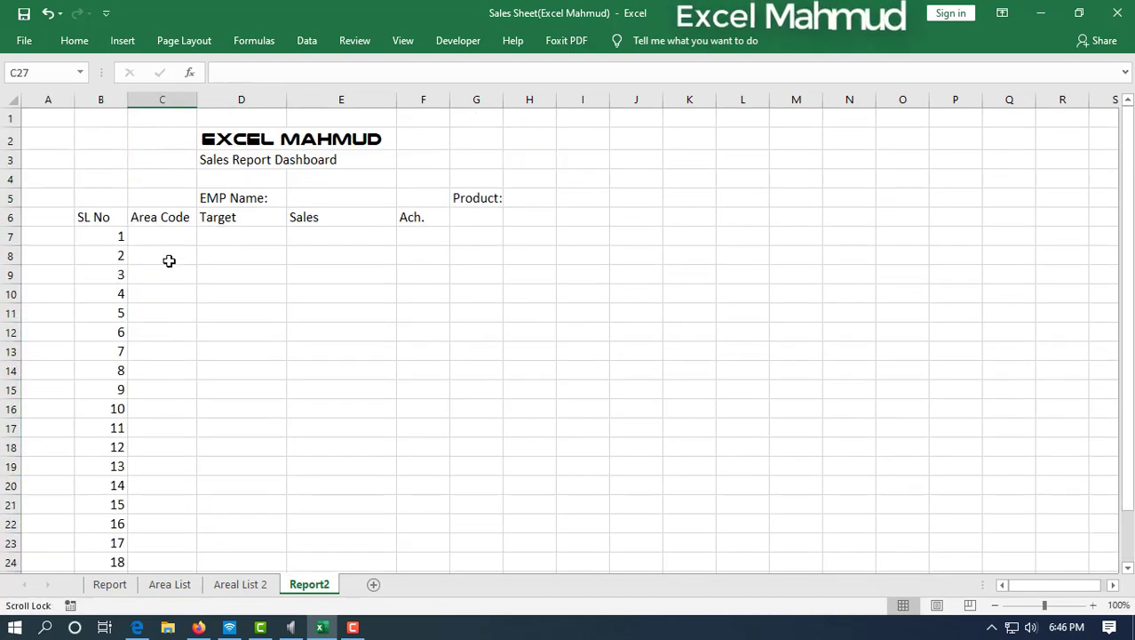
pyautogui.click(176, 238)
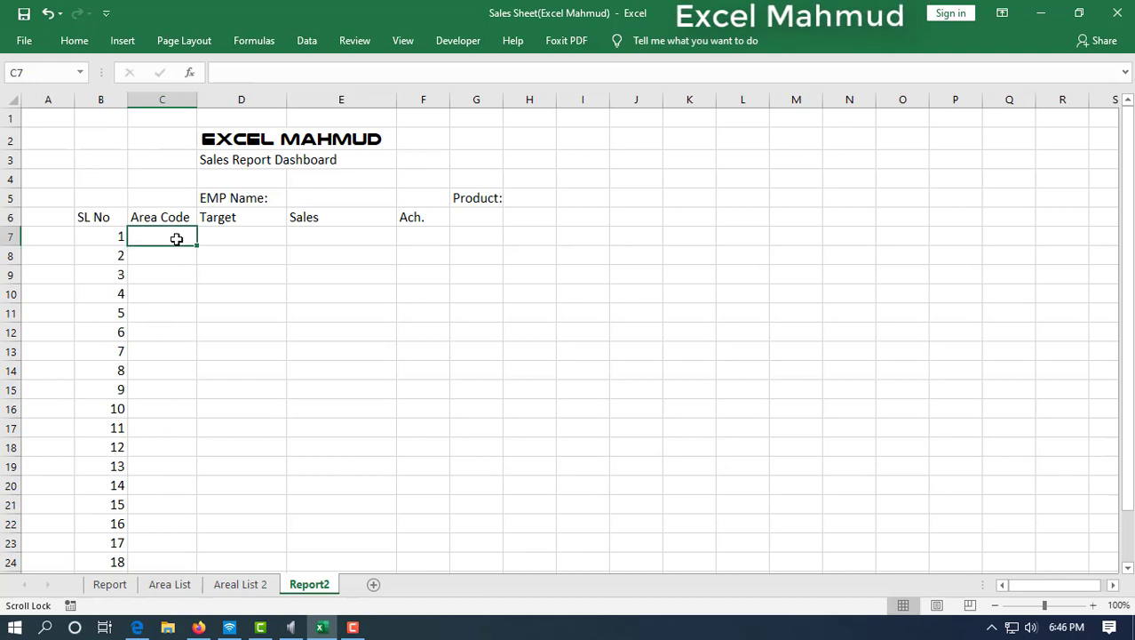
pyautogui.click(251, 198)
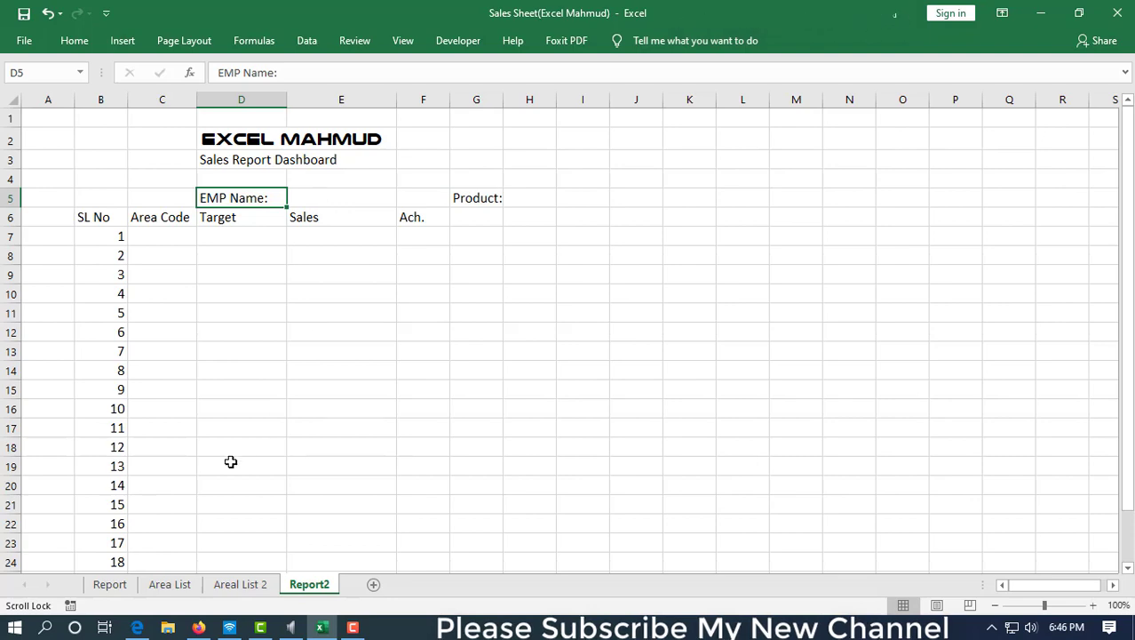
pyautogui.click(238, 585)
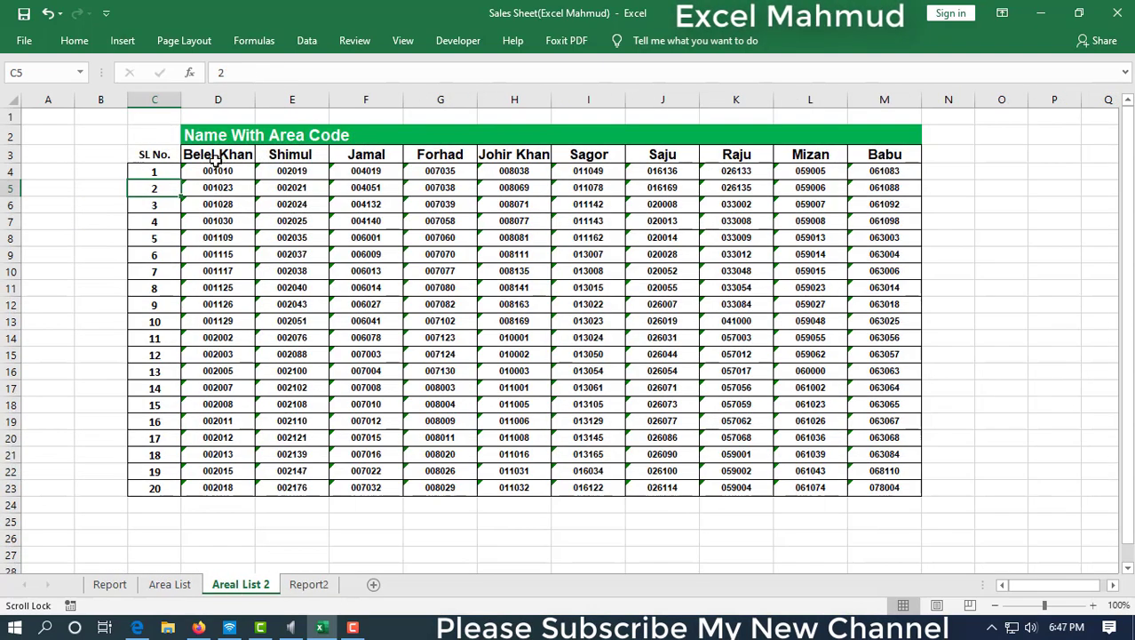
pyautogui.moveTo(214, 158); pyautogui.dragTo(220, 488)
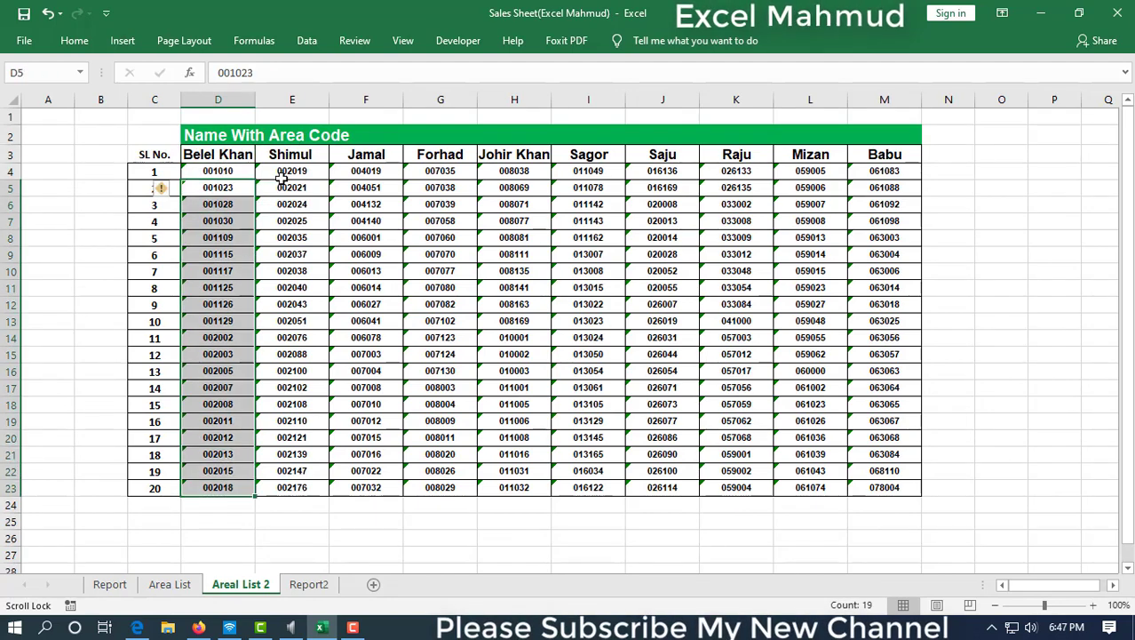
pyautogui.moveTo(307, 154); pyautogui.dragTo(316, 489)
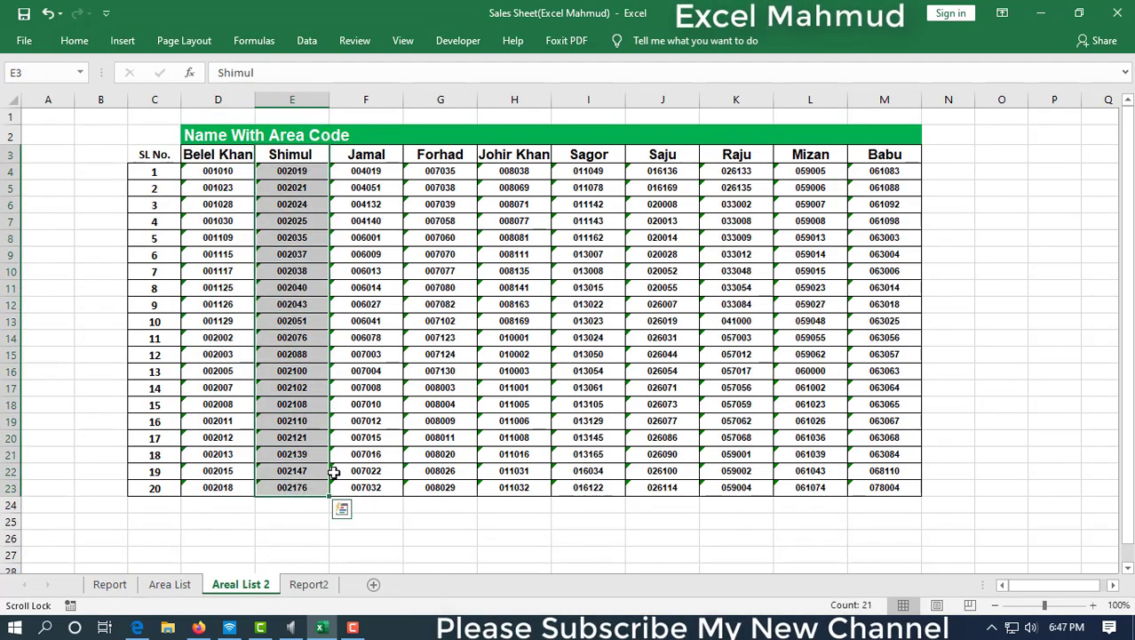
pyautogui.moveTo(377, 155); pyautogui.dragTo(392, 506)
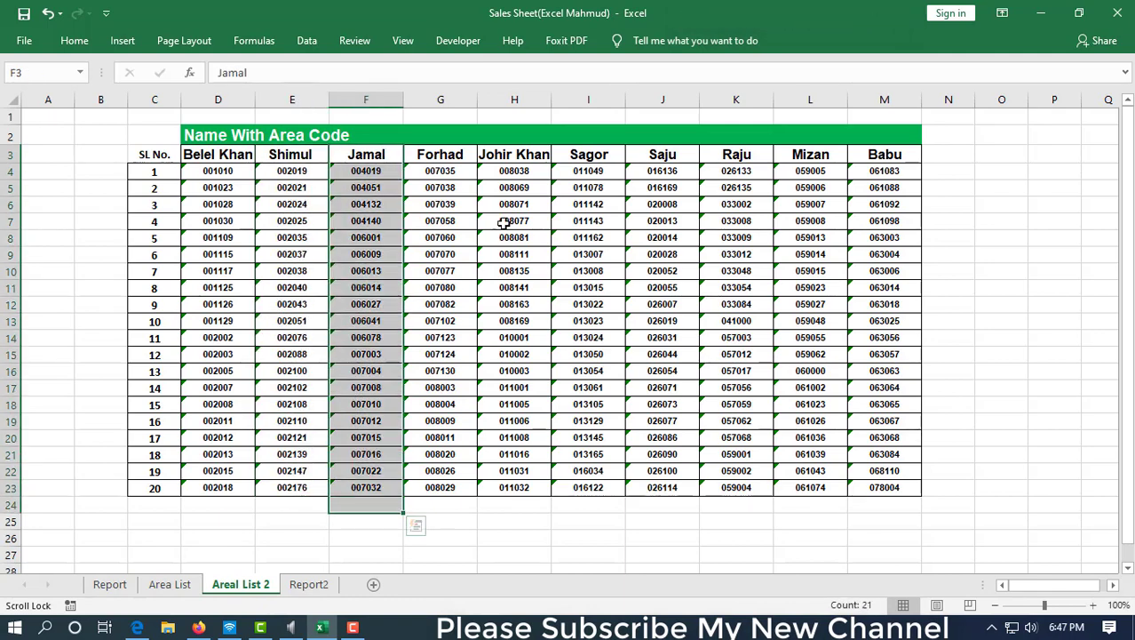
pyautogui.moveTo(454, 155); pyautogui.dragTo(440, 488)
pyautogui.click(662, 454)
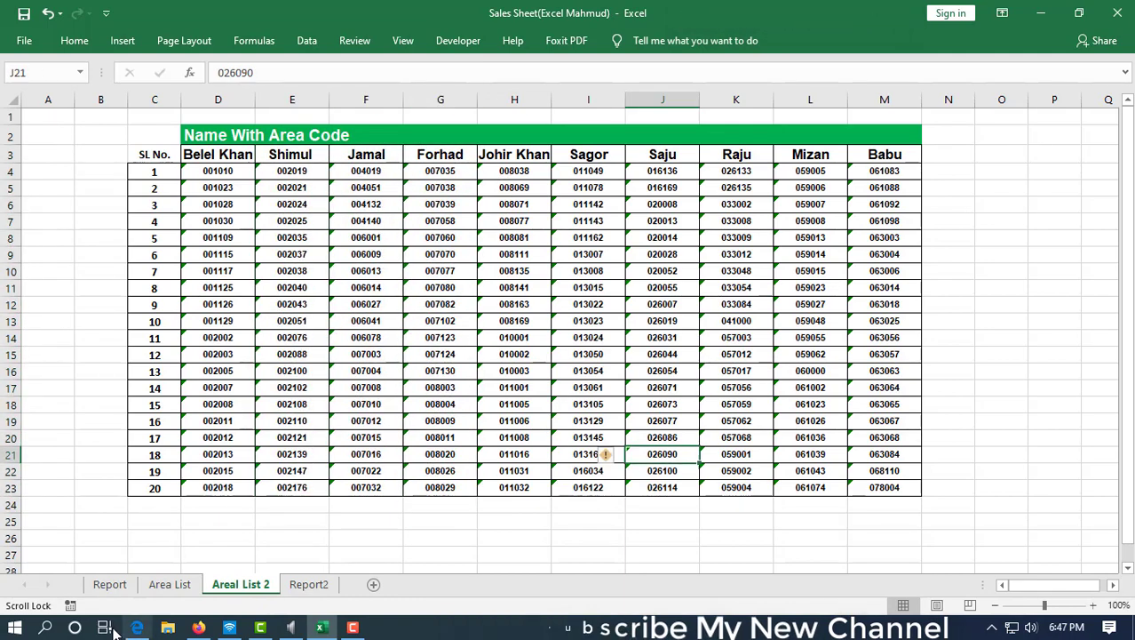
pyautogui.click(111, 590)
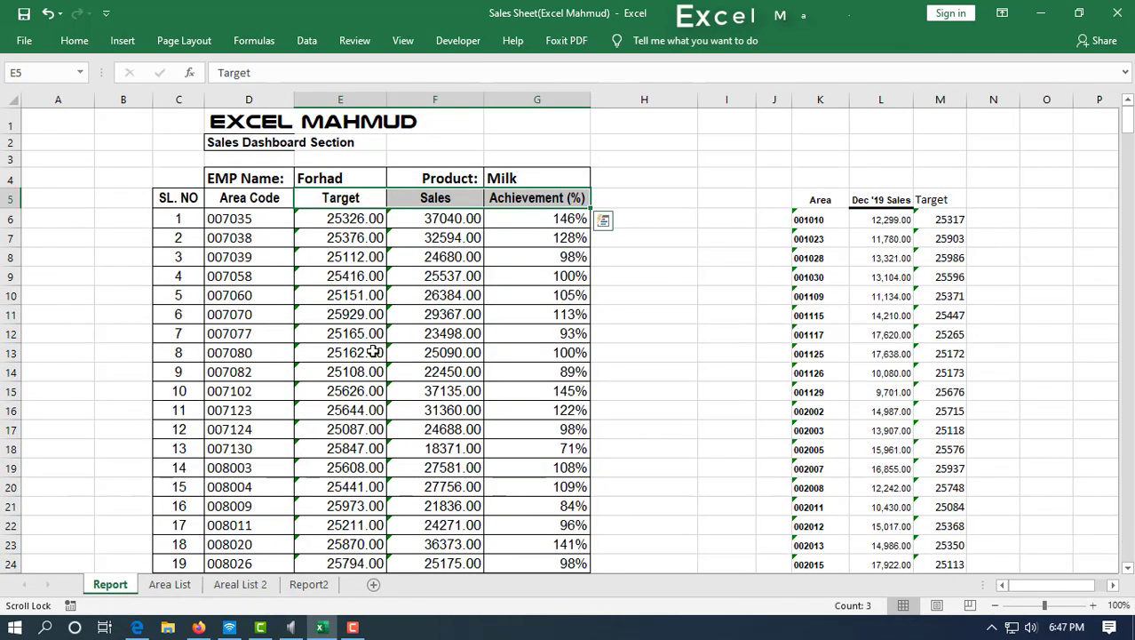
pyautogui.click(367, 216)
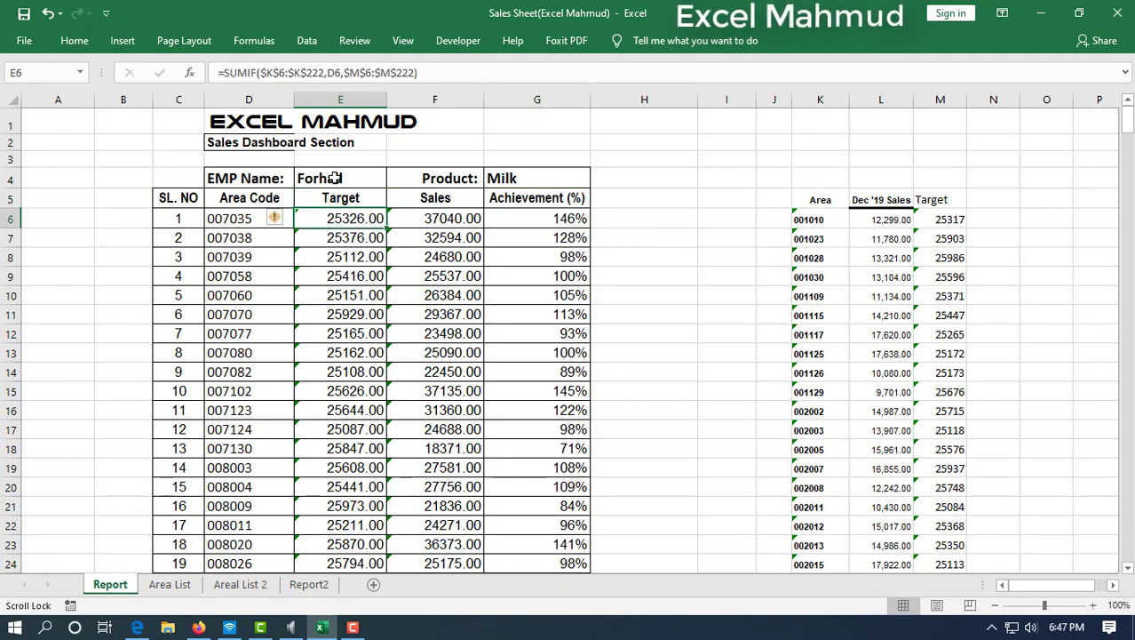
pyautogui.click(205, 225)
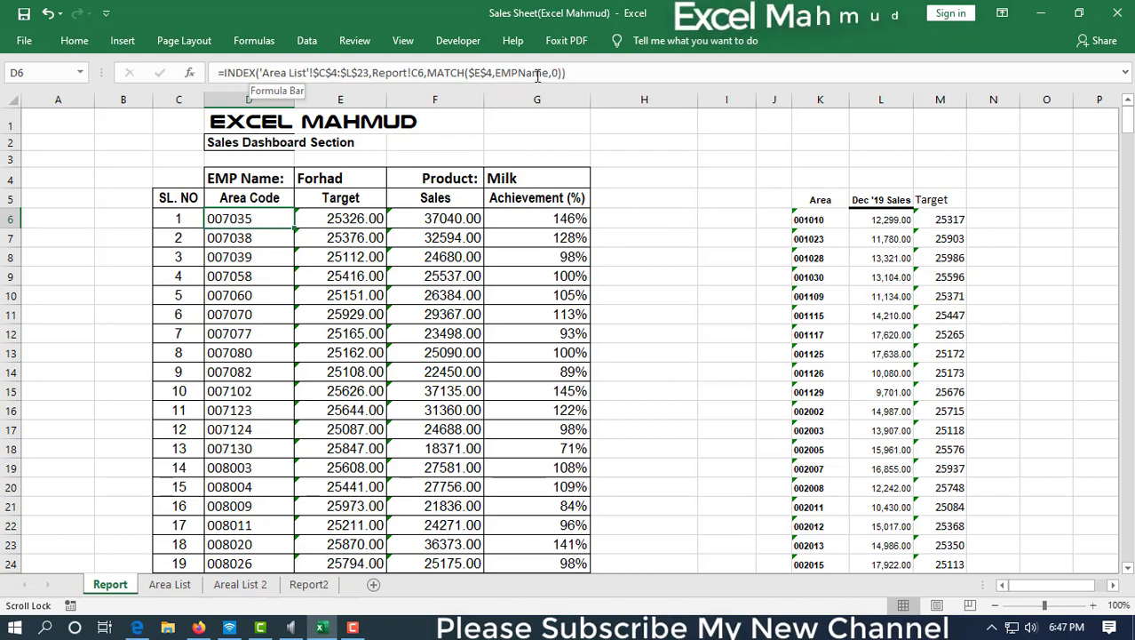
pyautogui.click(248, 594)
# Step: Give E5 a List data validation sourced from the names in 'Areal List 2'!$D$3:$M$3
pyautogui.click(313, 587)
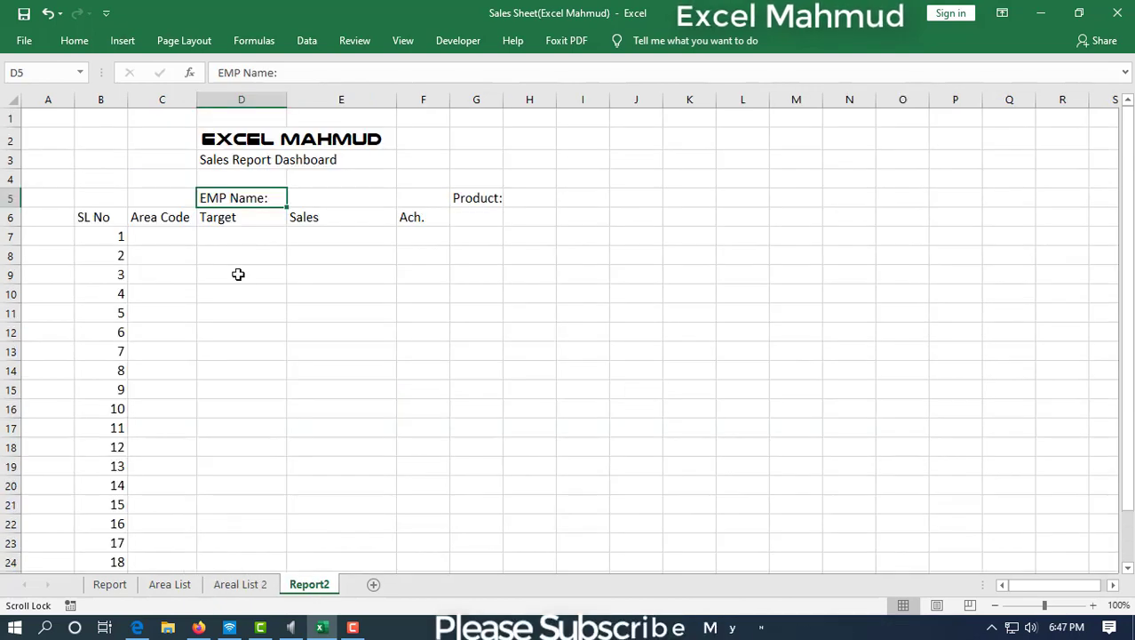
pyautogui.click(322, 199)
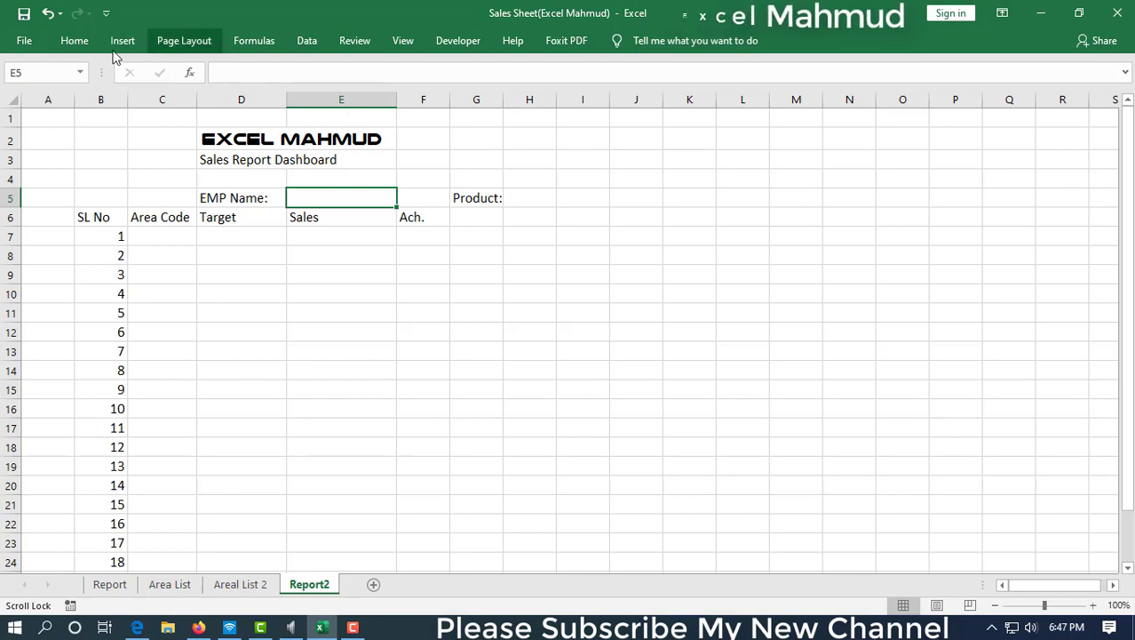
pyautogui.click(74, 41)
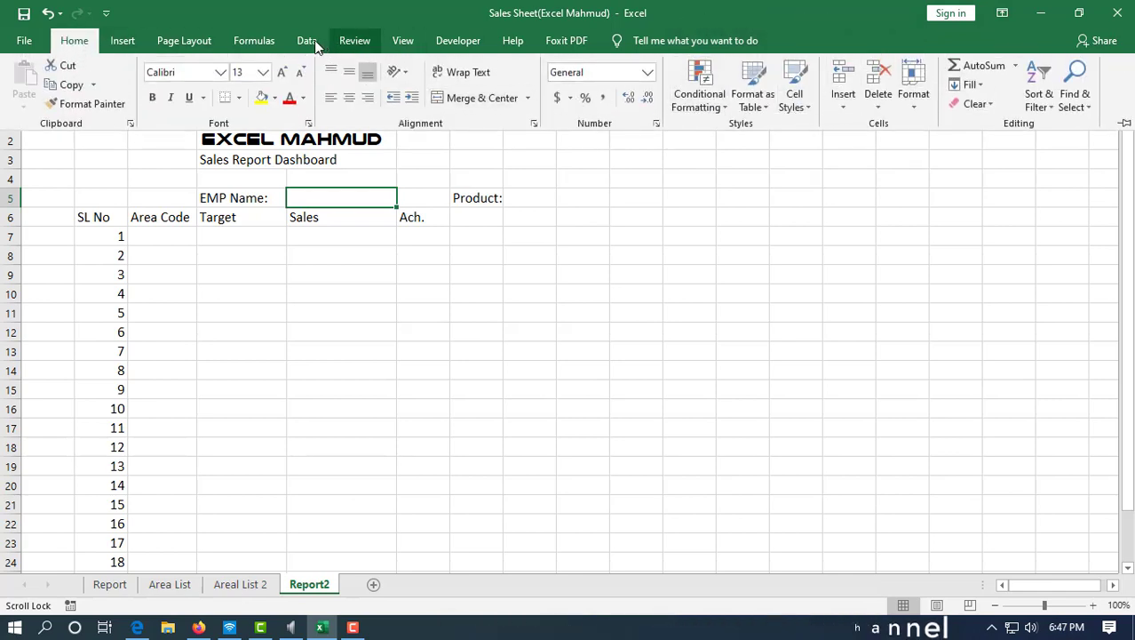
pyautogui.scroll(-4, 684, 122)
pyautogui.click(718, 104)
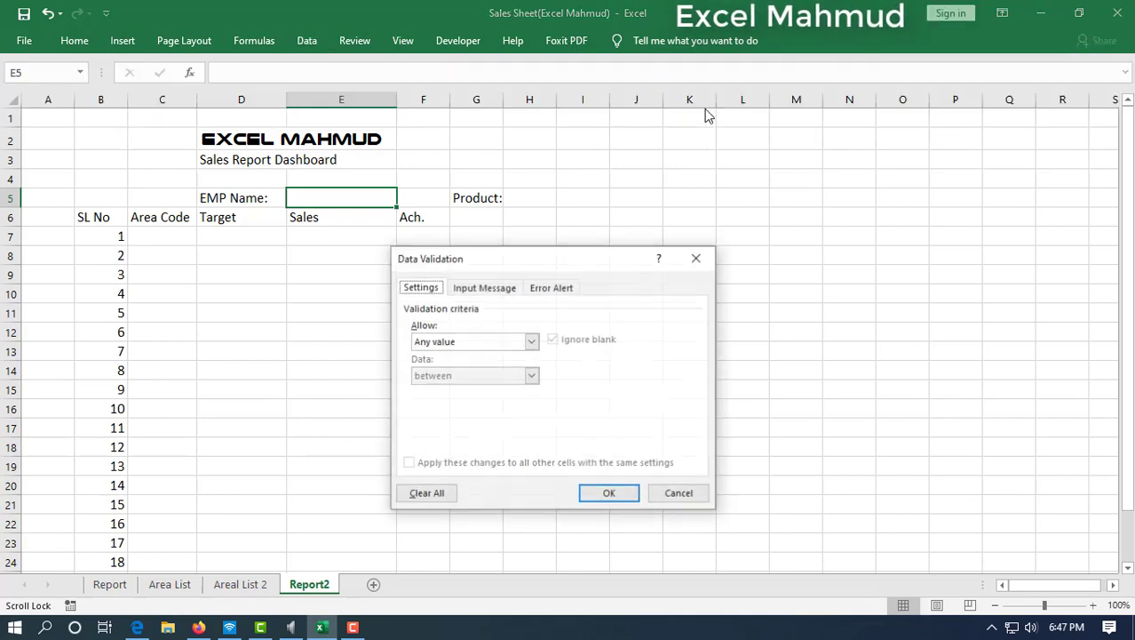
pyautogui.click(523, 344)
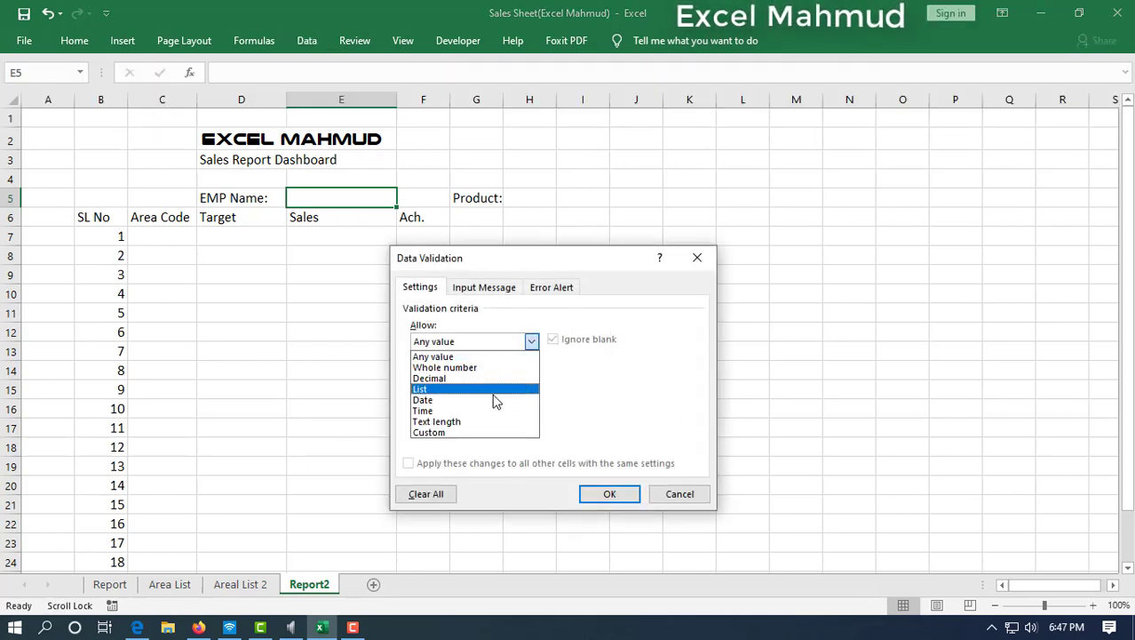
pyautogui.click(484, 383)
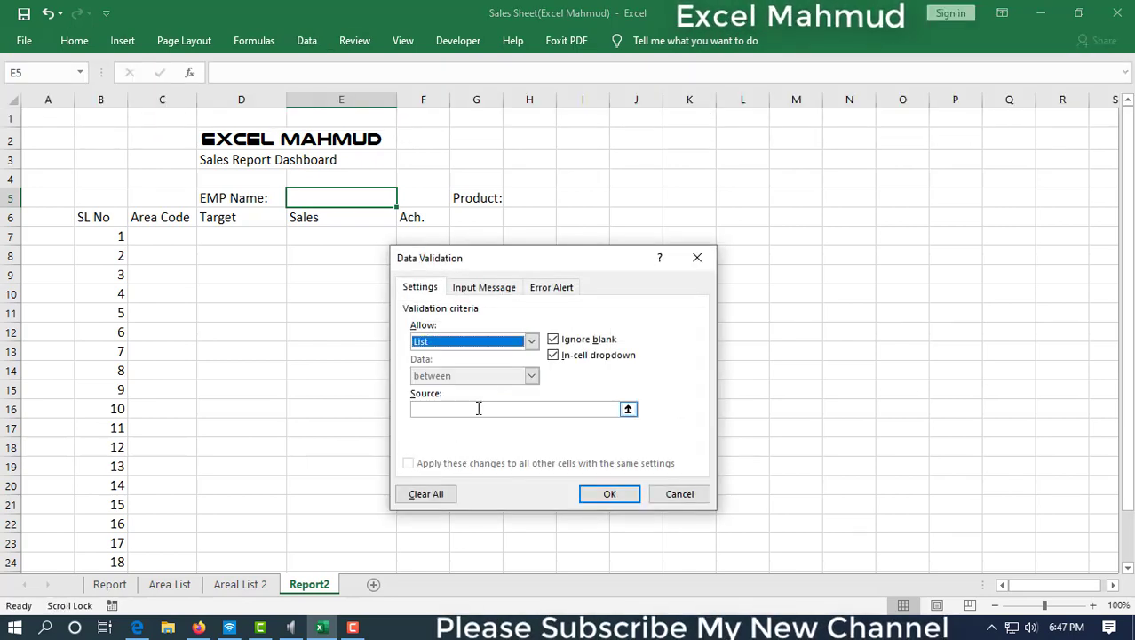
pyautogui.click(478, 409)
pyautogui.click(248, 588)
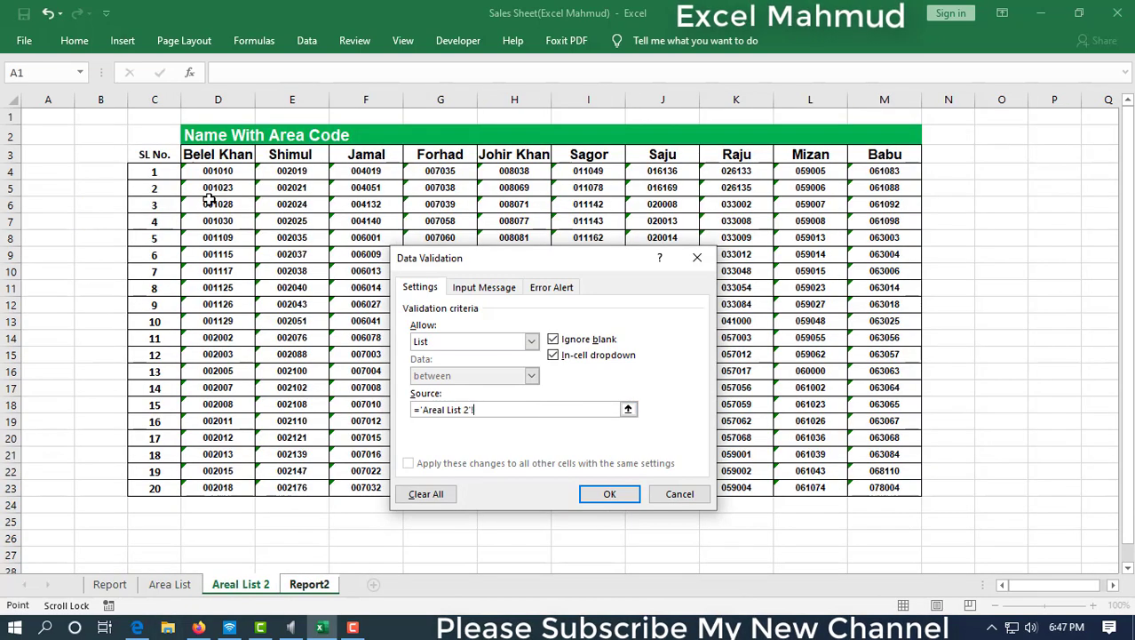
pyautogui.moveTo(218, 158); pyautogui.dragTo(885, 160)
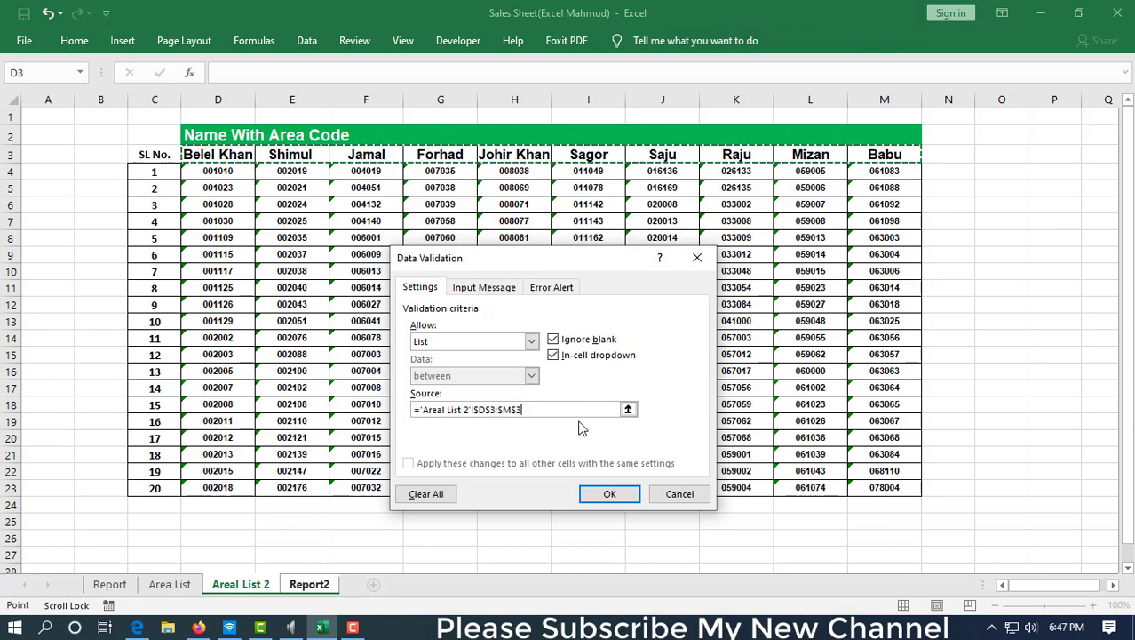
# Step: Confirm the validation and test the dropdown by picking Jamal, Raju and Babu
pyautogui.click(610, 494)
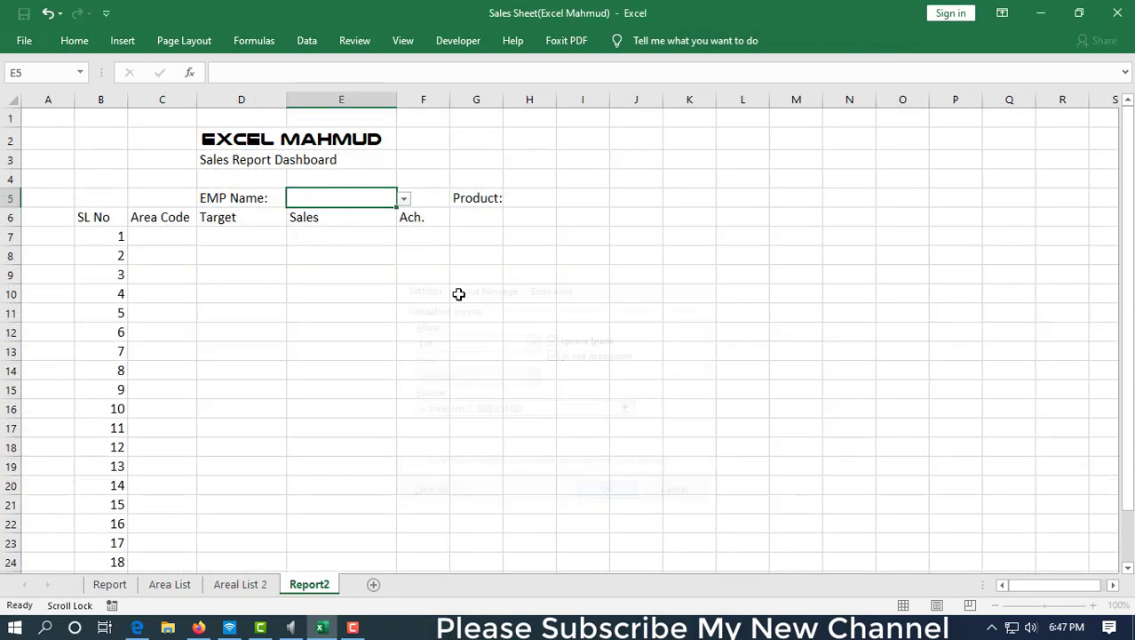
pyautogui.click(405, 201)
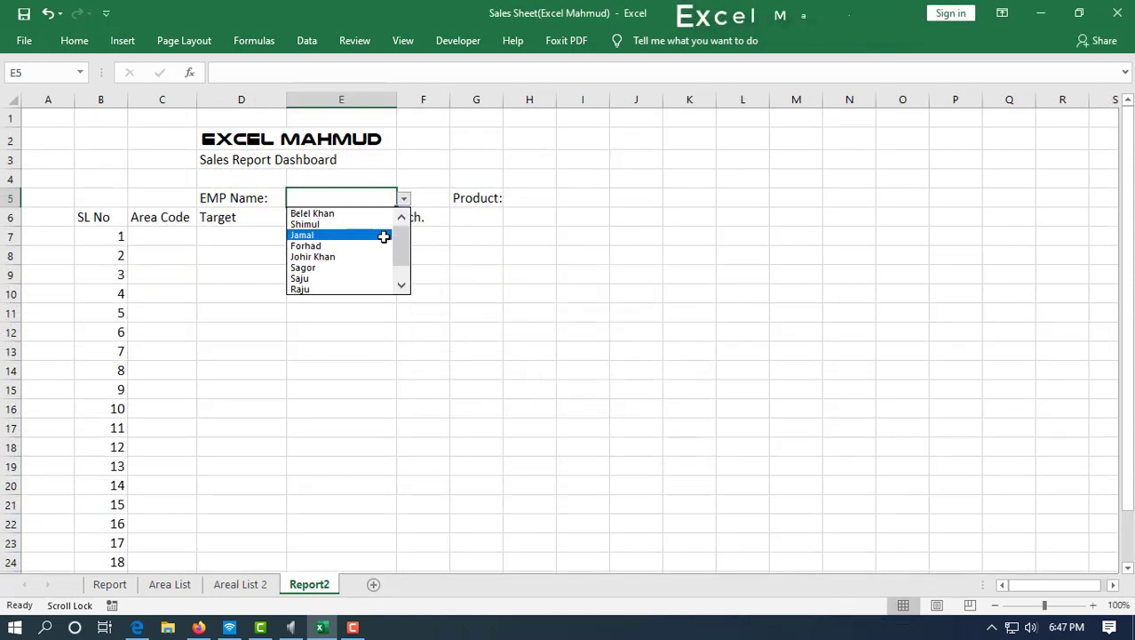
pyautogui.click(385, 234)
pyautogui.click(405, 199)
pyautogui.click(366, 267)
pyautogui.click(403, 201)
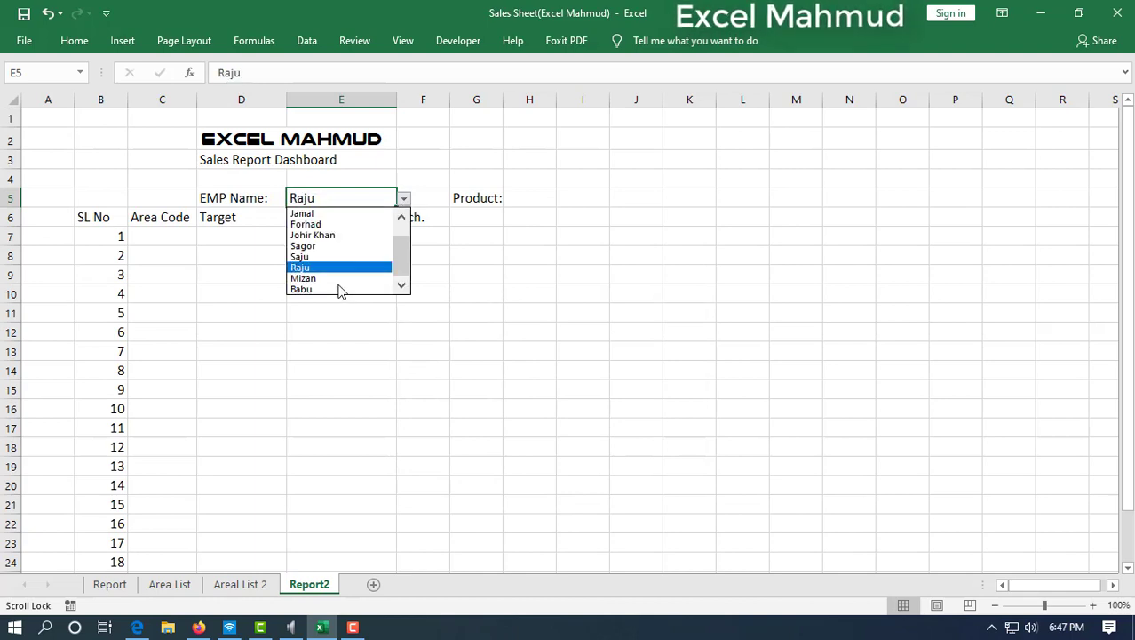
pyautogui.click(338, 288)
pyautogui.click(404, 198)
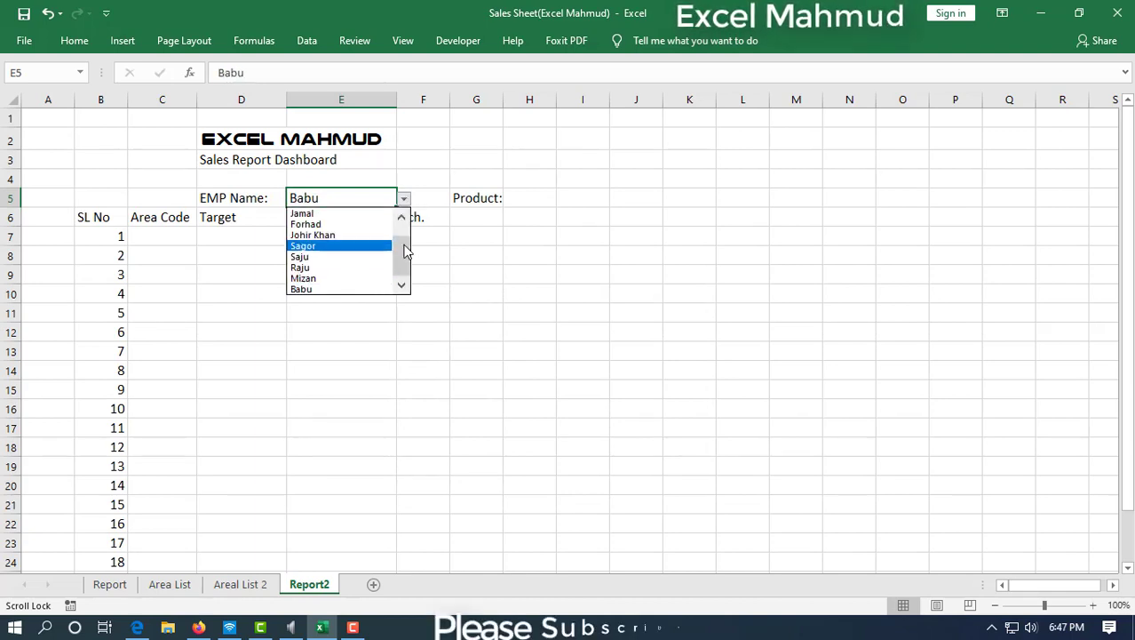
pyautogui.click(403, 218)
pyautogui.click(402, 218)
pyautogui.click(329, 224)
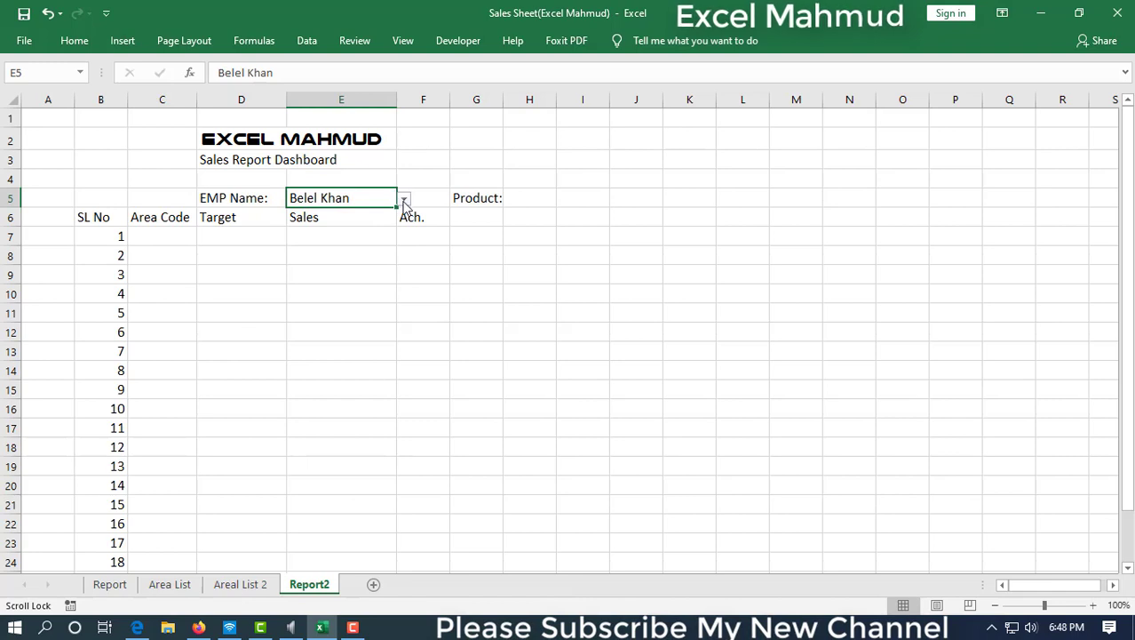
pyautogui.click(404, 201)
pyautogui.click(307, 246)
pyautogui.click(405, 200)
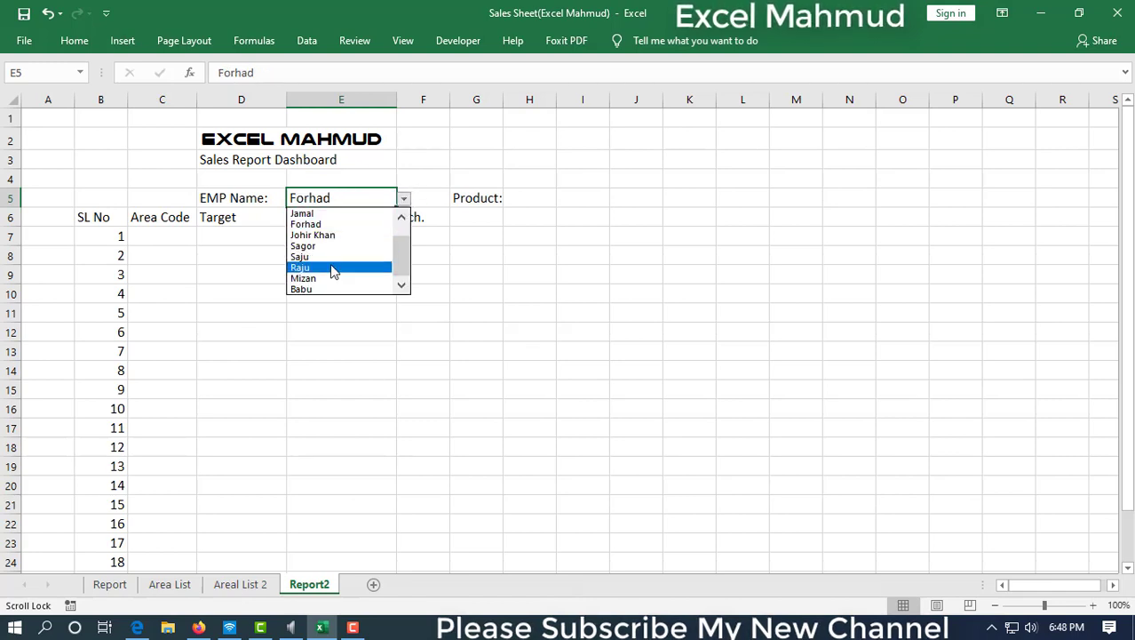
pyautogui.click(331, 267)
pyautogui.click(404, 199)
pyautogui.click(351, 278)
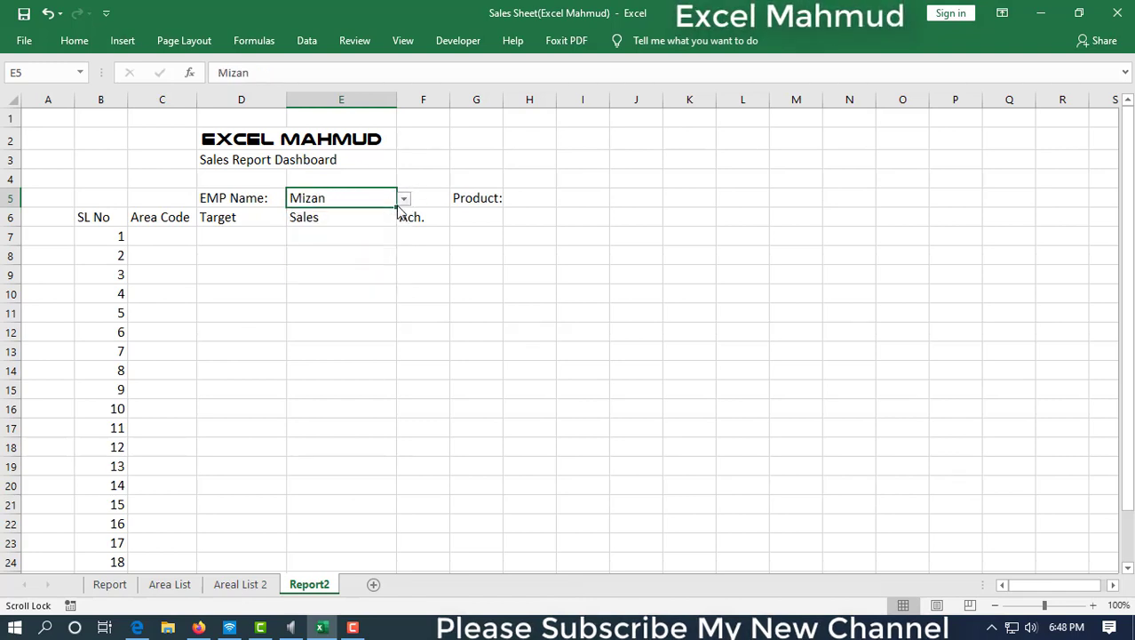
pyautogui.click(166, 233)
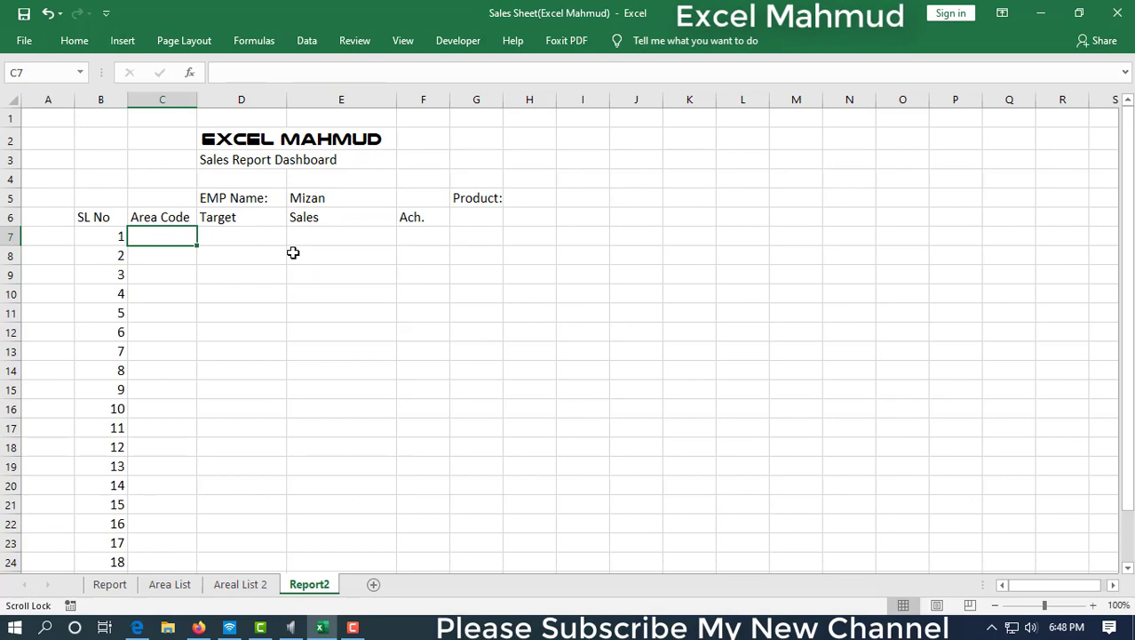
pyautogui.click(240, 586)
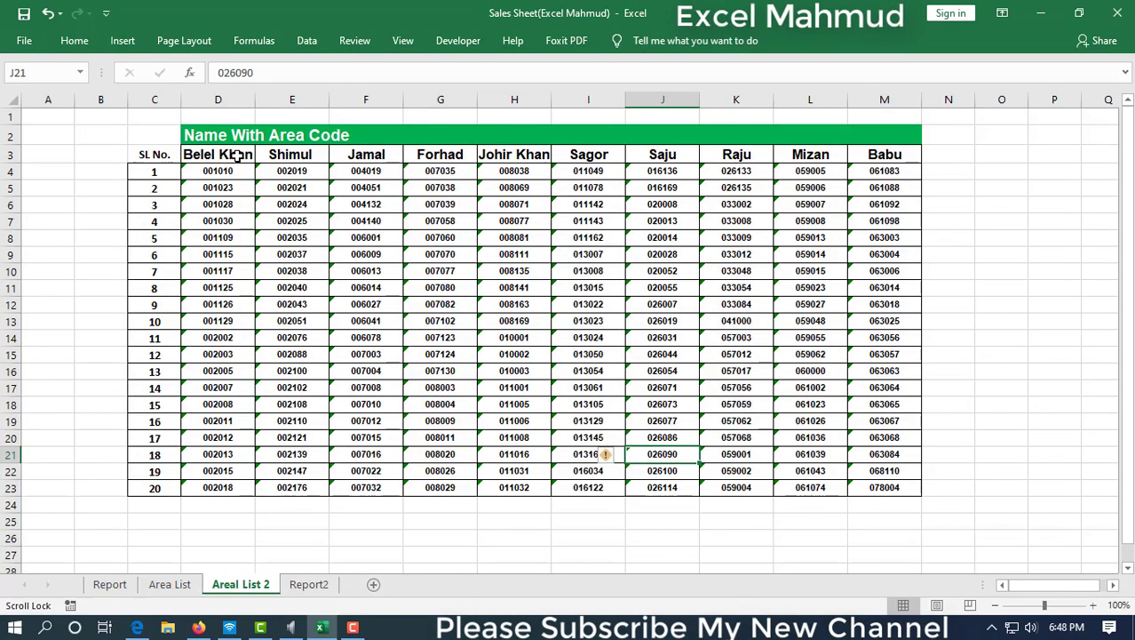
pyautogui.moveTo(228, 155); pyautogui.dragTo(899, 156)
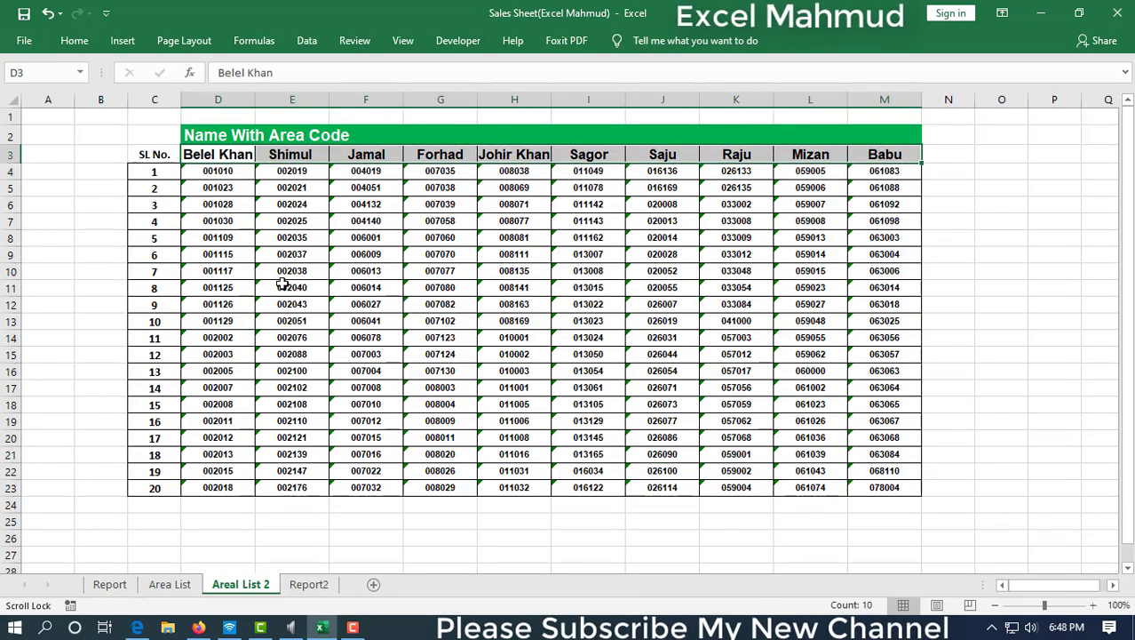
pyautogui.click(216, 155)
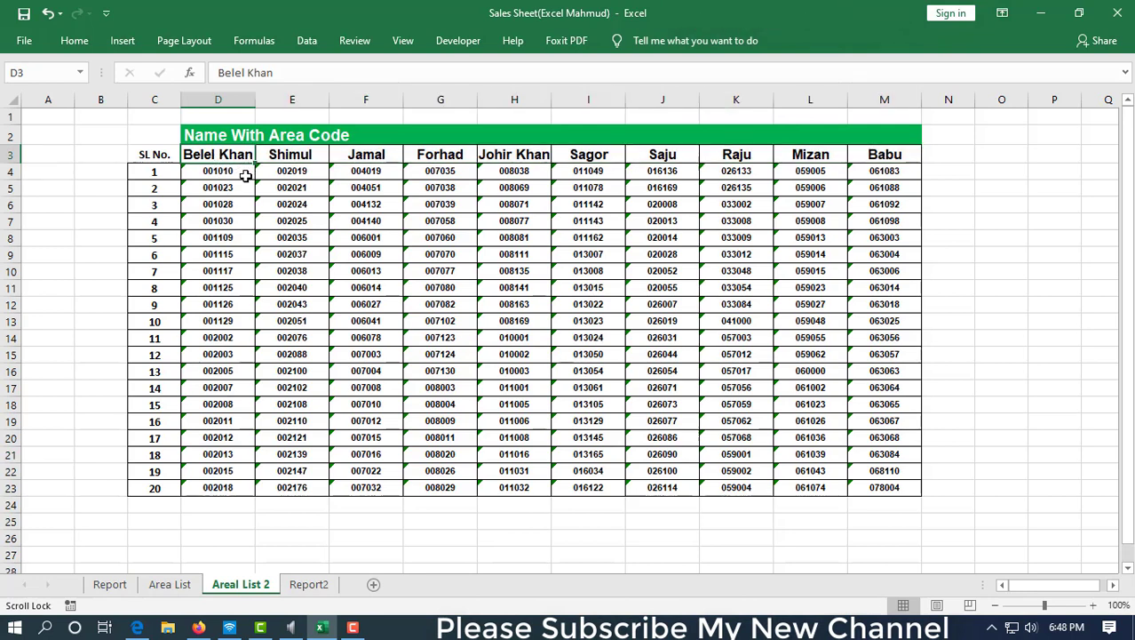
pyautogui.moveTo(238, 172); pyautogui.dragTo(222, 471)
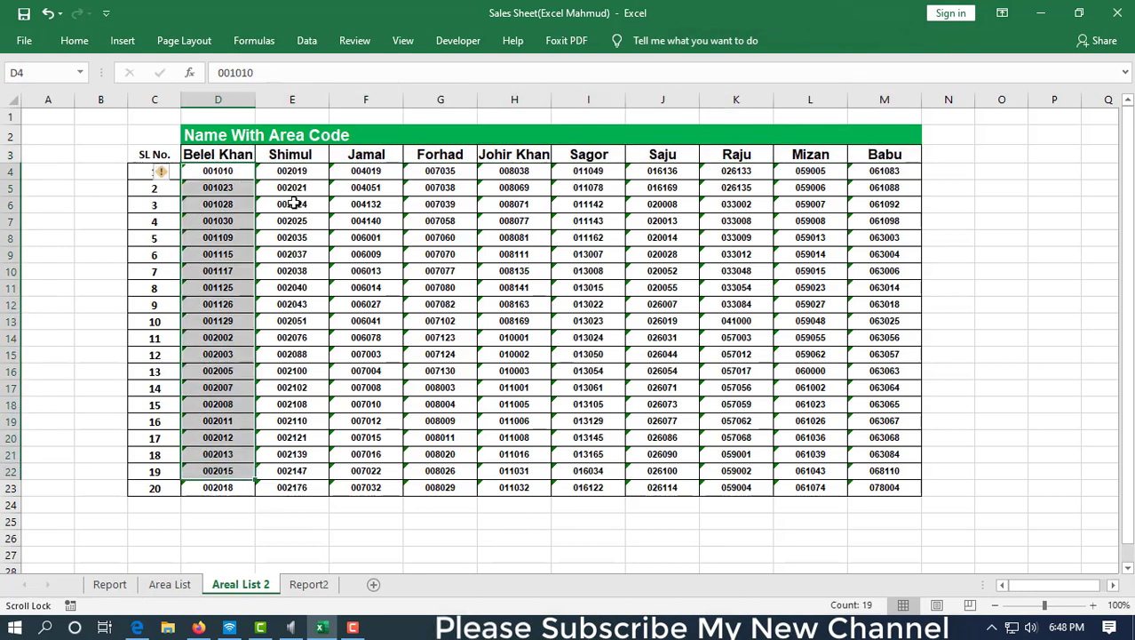
pyautogui.click(310, 158)
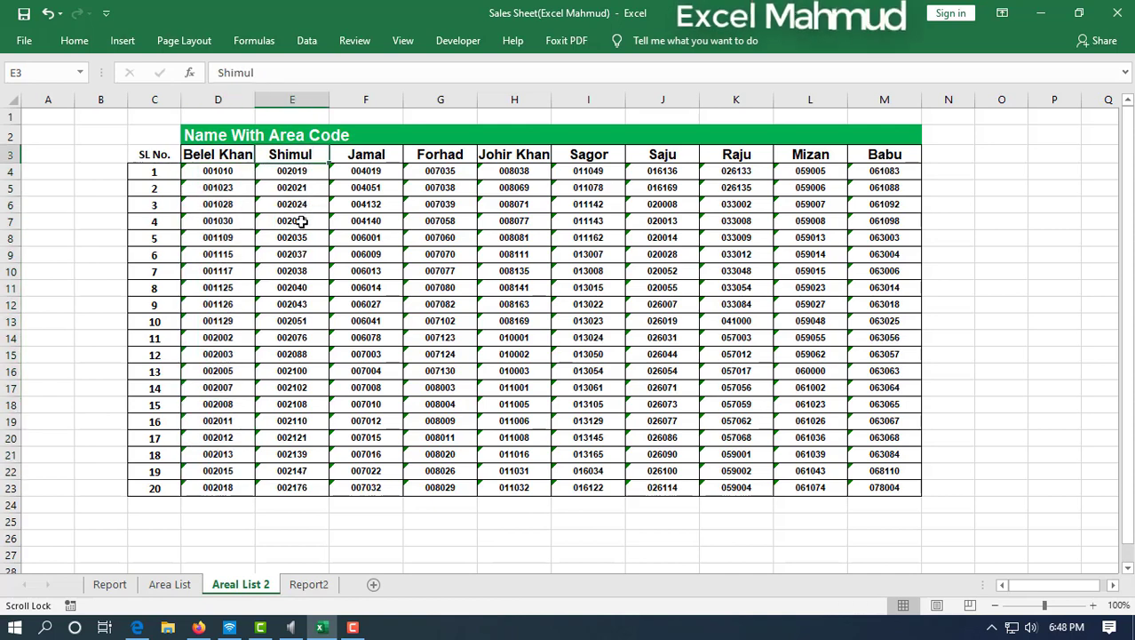
pyautogui.moveTo(292, 237); pyautogui.dragTo(293, 421)
# Step: Start an =INDEX( formula in Report2's cell C7
pyautogui.click(309, 584)
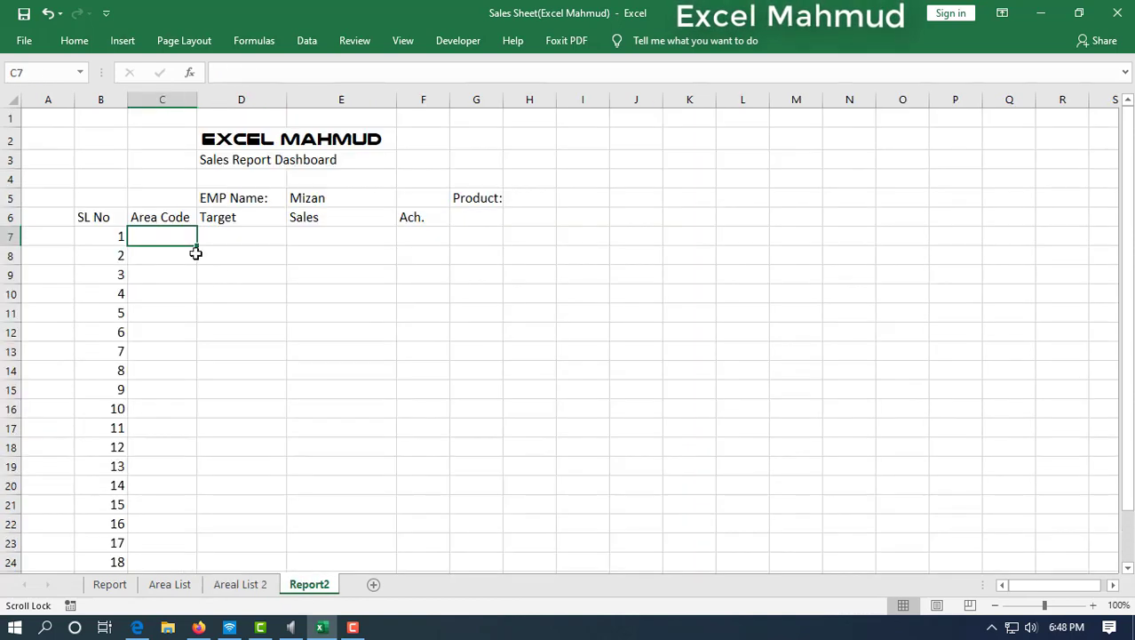
pyautogui.write('=')
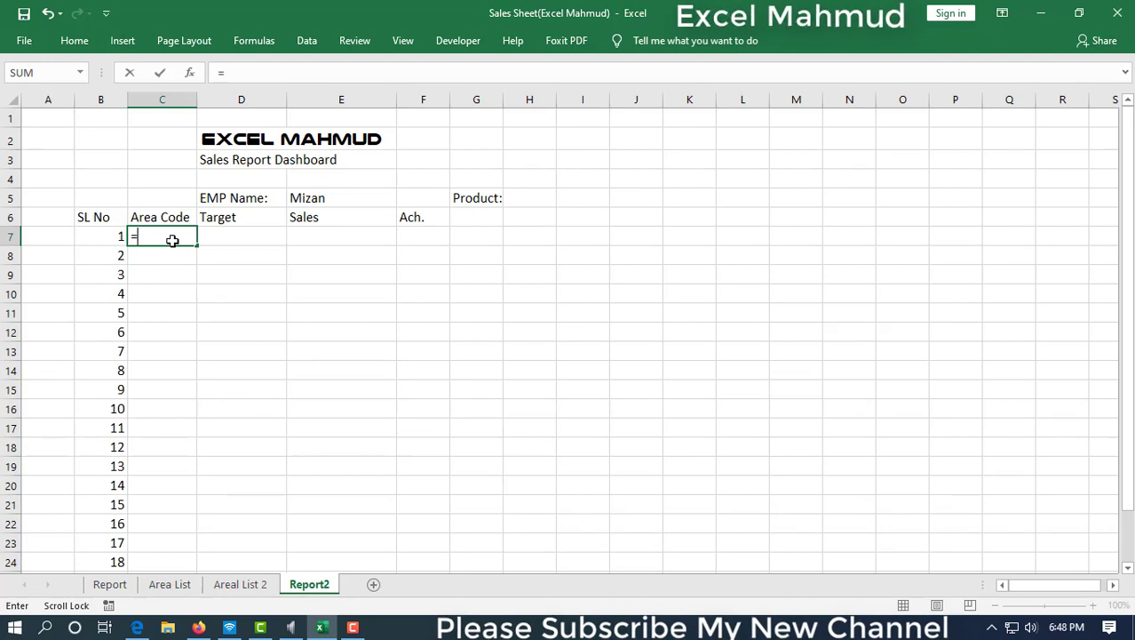
pyautogui.write('ind')
pyautogui.press('Tab')
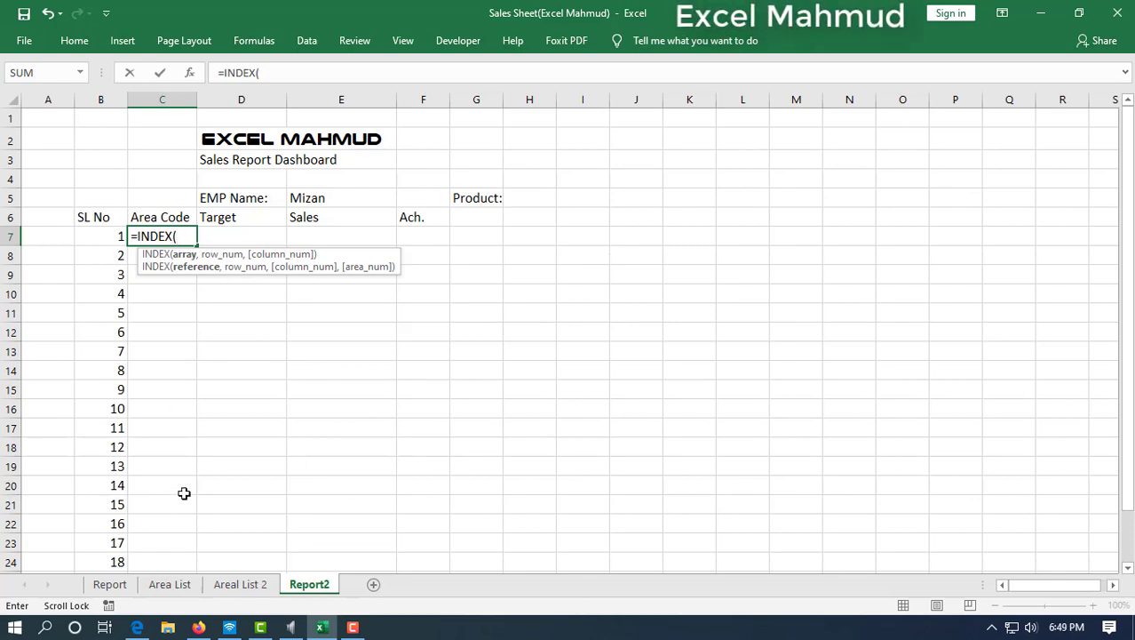
# Step: Pick the area-code range D4:M23 on Areal List 2 as the INDEX array
pyautogui.click(238, 586)
pyautogui.moveTo(218, 171); pyautogui.dragTo(879, 491)
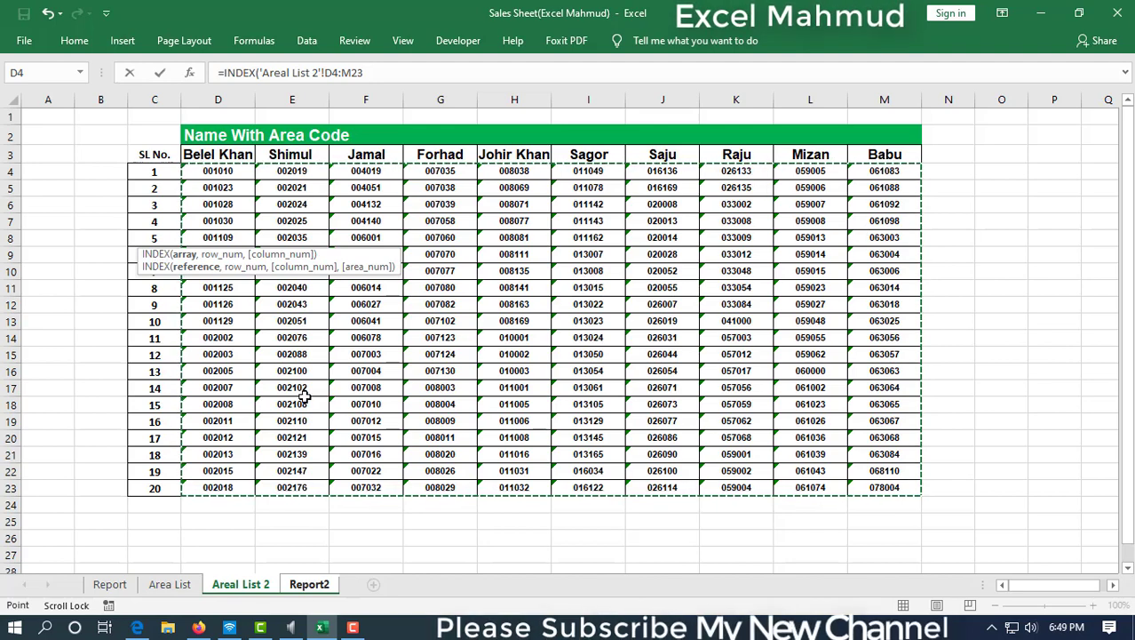
pyautogui.write(',')
pyautogui.click(302, 587)
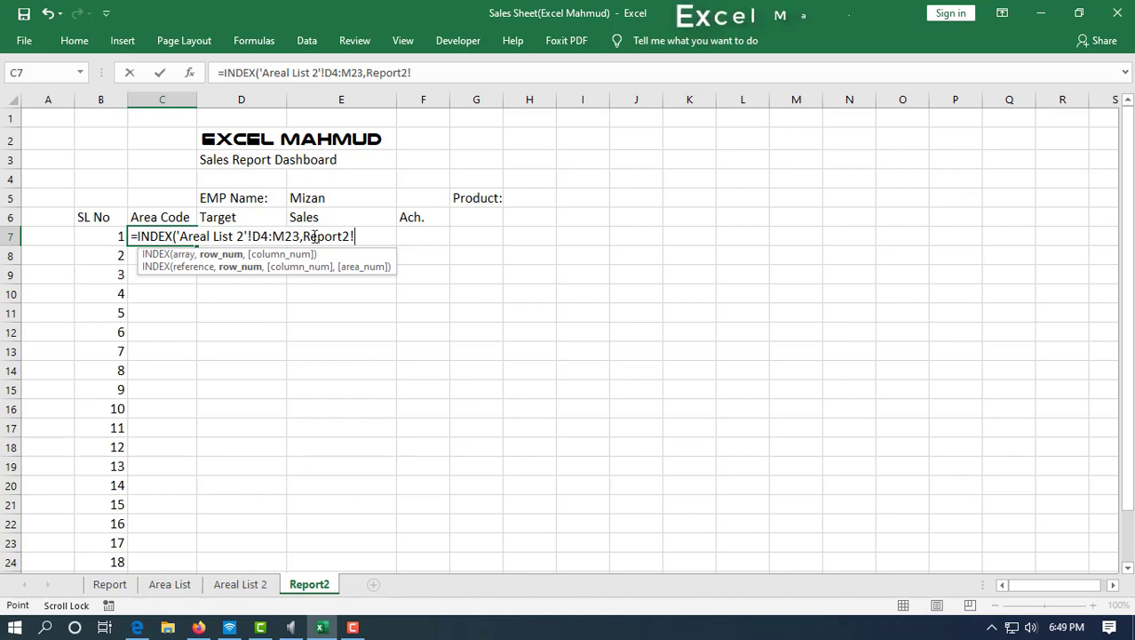
# Step: Delete the stray Report2! text and make the range absolute as $D$4:$M$23
pyautogui.moveTo(305, 236); pyautogui.dragTo(412, 239)
pyautogui.press('BackSpace')
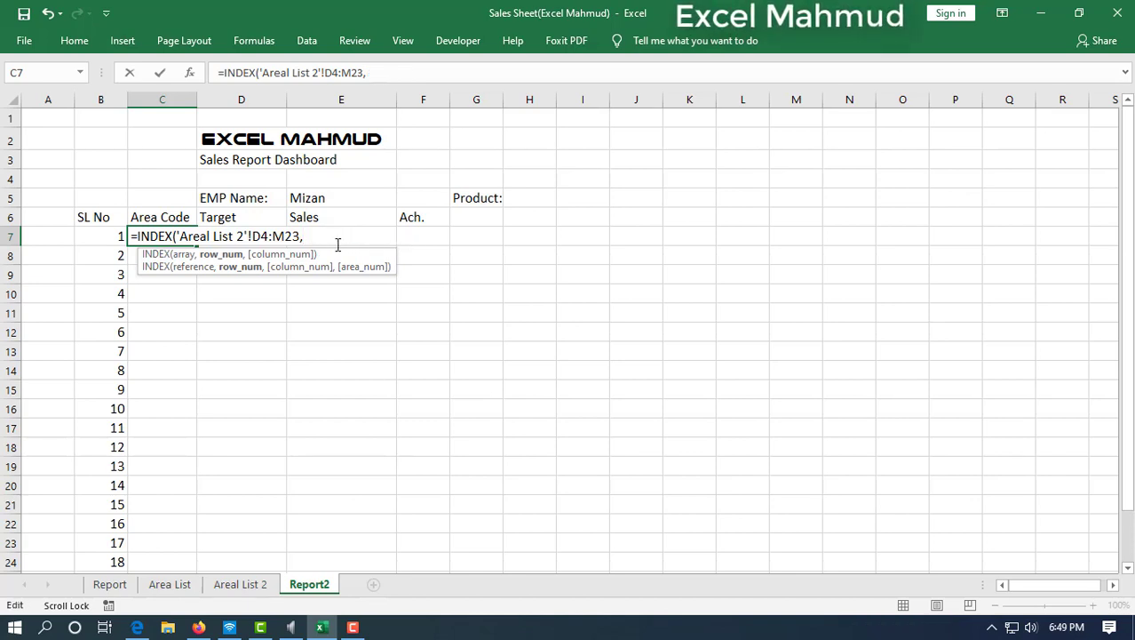
pyautogui.press('BackSpace')
pyautogui.moveTo(301, 236); pyautogui.dragTo(251, 238)
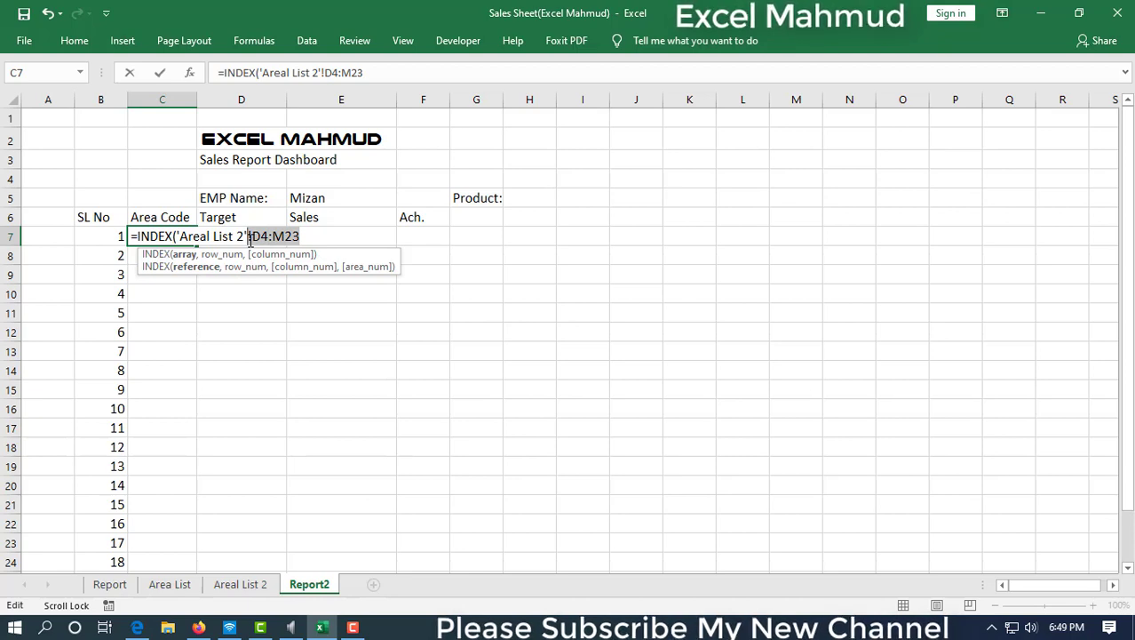
pyautogui.click(283, 236)
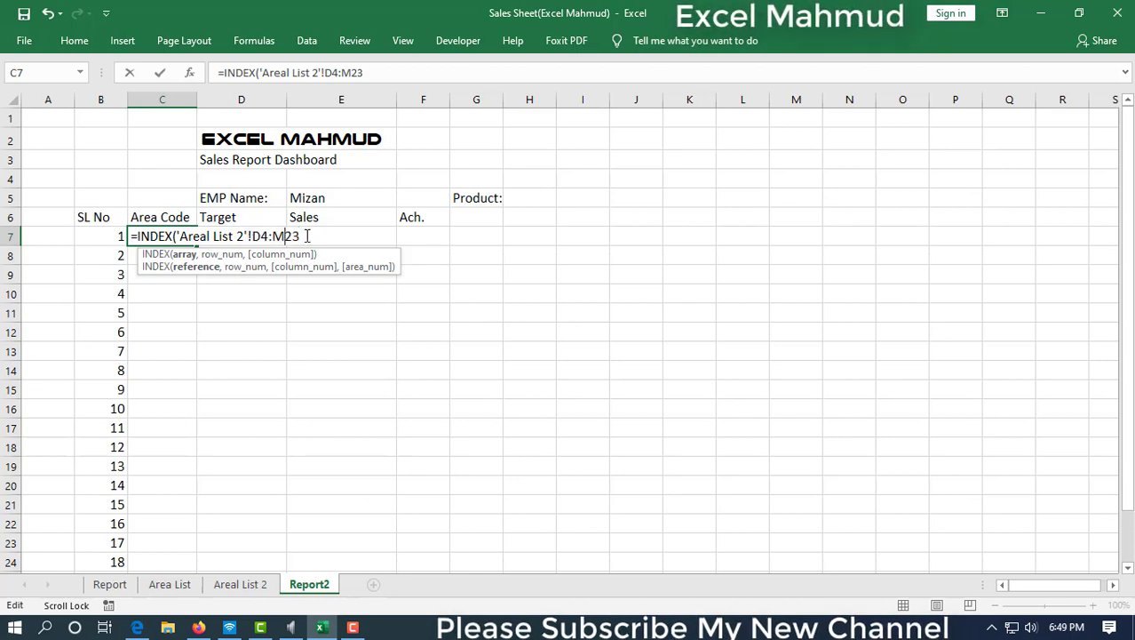
pyautogui.press('F4')
pyautogui.press('Left')
pyautogui.press('Left')
pyautogui.press('F4')
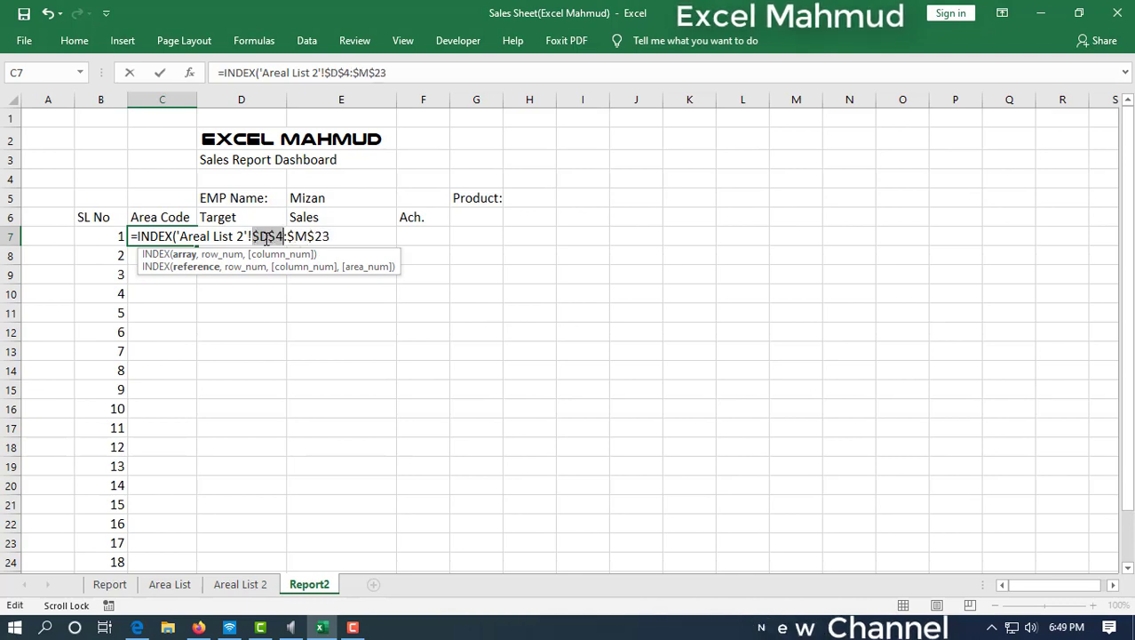
pyautogui.click(342, 234)
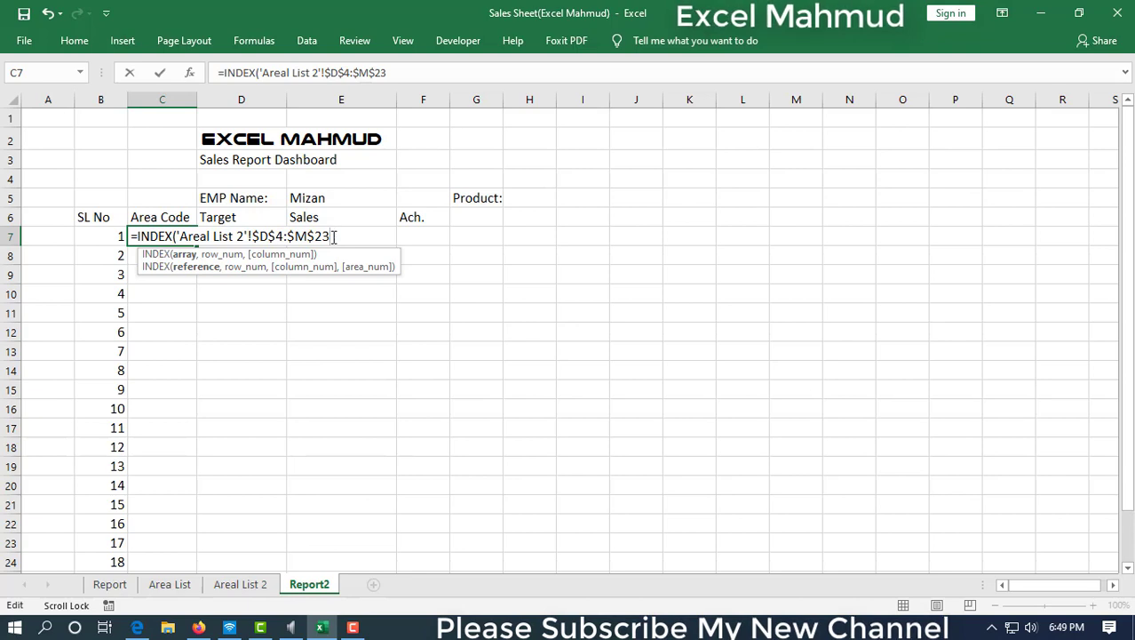
# Step: After trying other serial-number cells, set Report2!B7 as the INDEX row argument, followed by a comma
pyautogui.write(',')
pyautogui.click(102, 236)
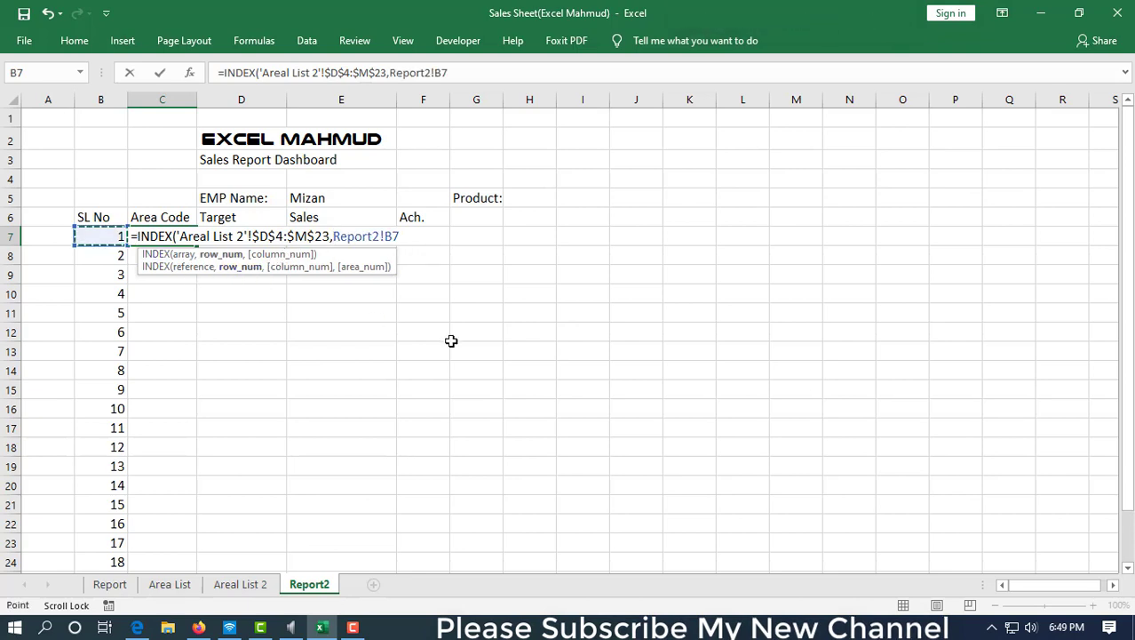
pyautogui.moveTo(99, 238); pyautogui.dragTo(100, 524)
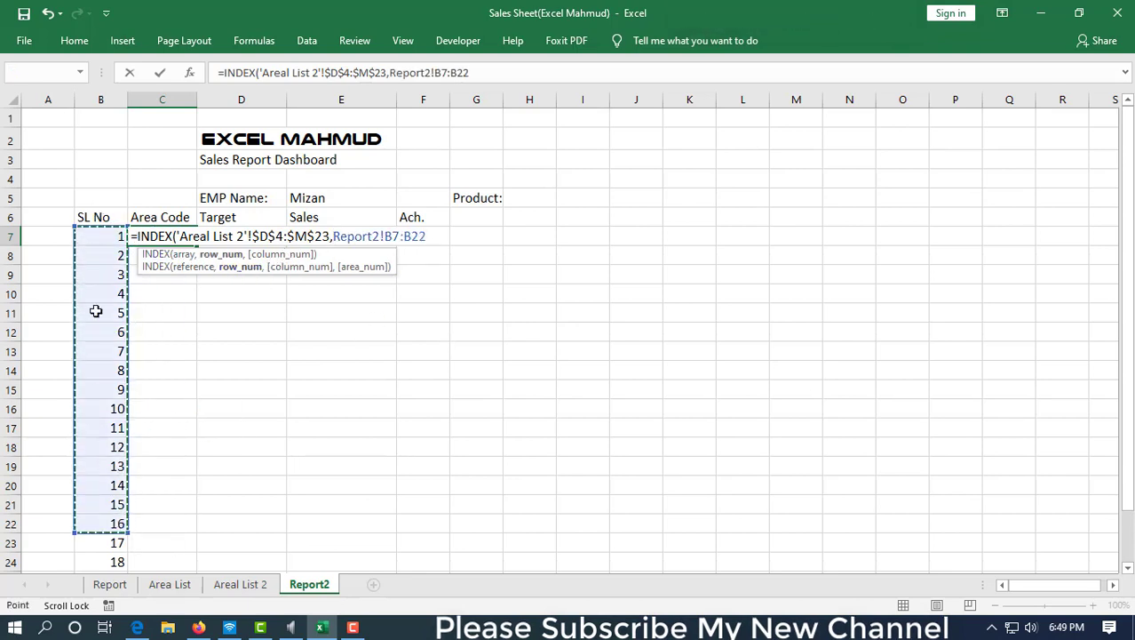
pyautogui.moveTo(100, 274); pyautogui.dragTo(102, 427)
pyautogui.click(102, 235)
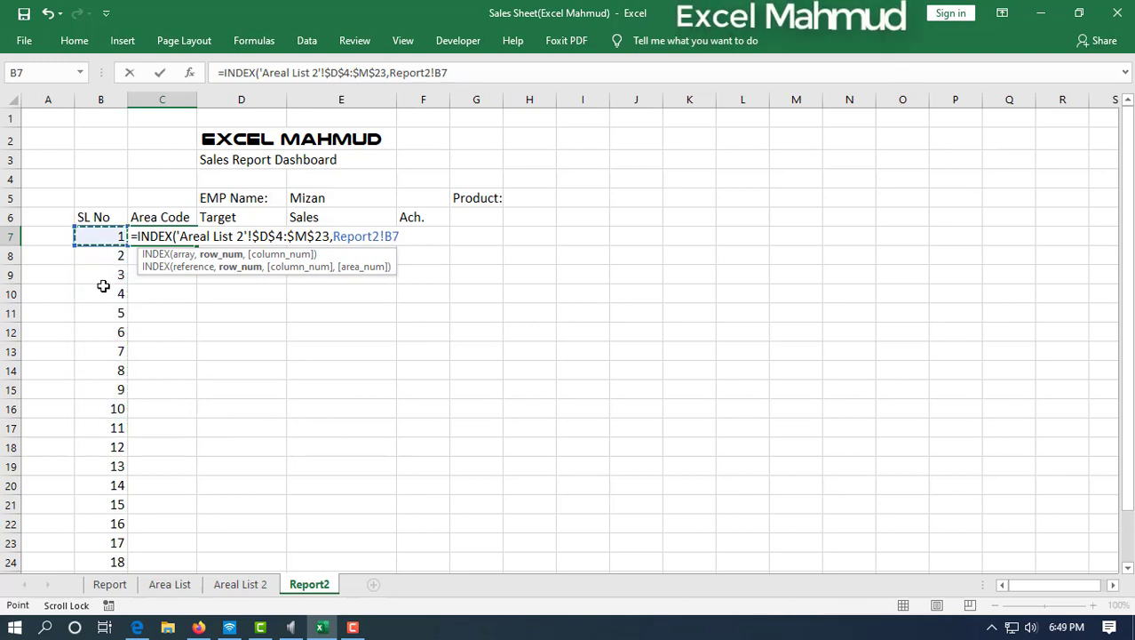
pyautogui.moveTo(96, 258); pyautogui.dragTo(96, 297)
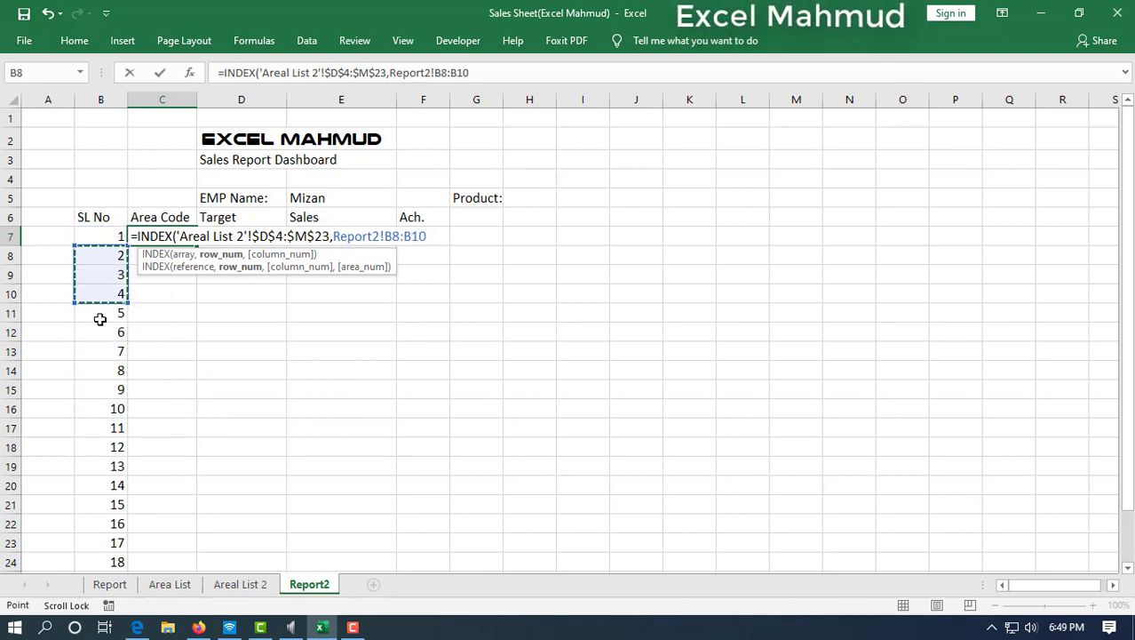
pyautogui.click(96, 318)
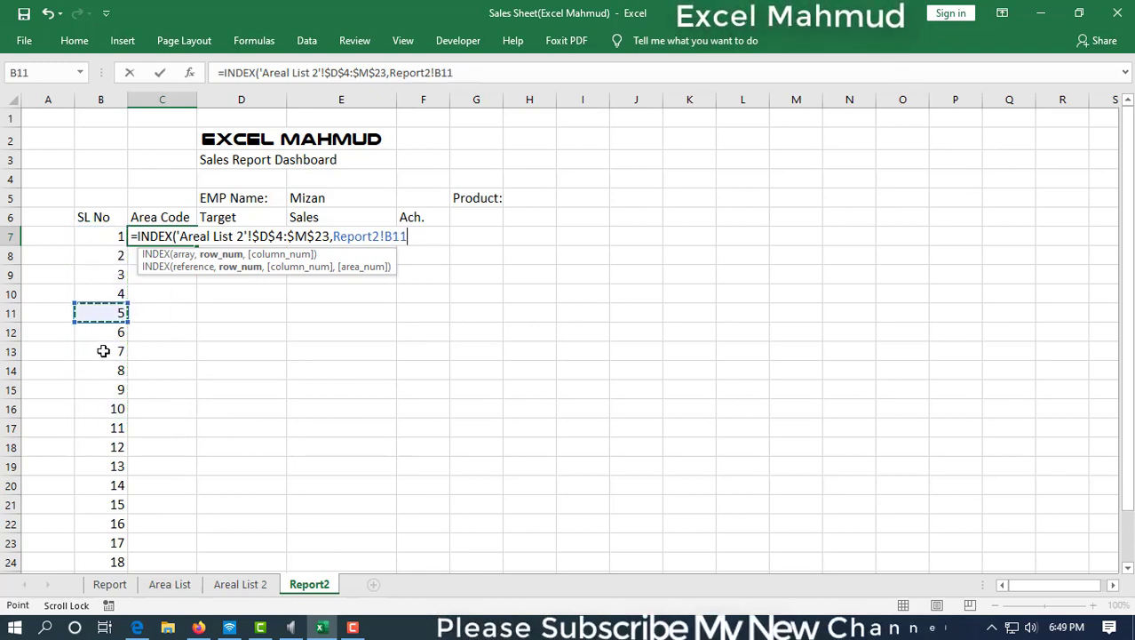
pyautogui.click(104, 354)
pyautogui.click(105, 408)
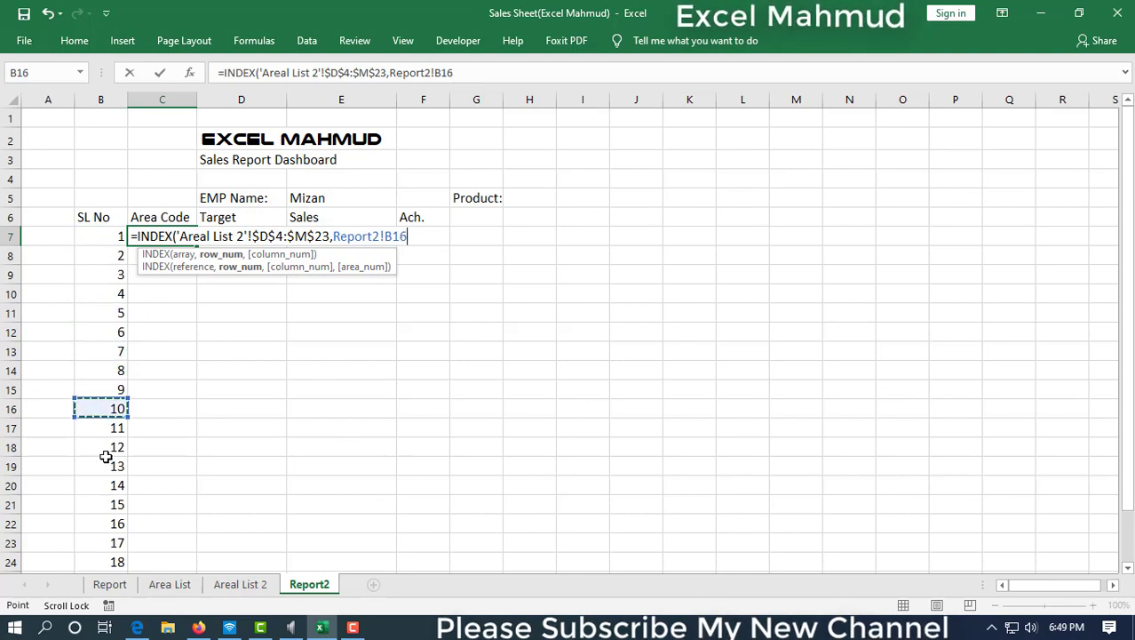
pyautogui.click(105, 465)
pyautogui.click(104, 237)
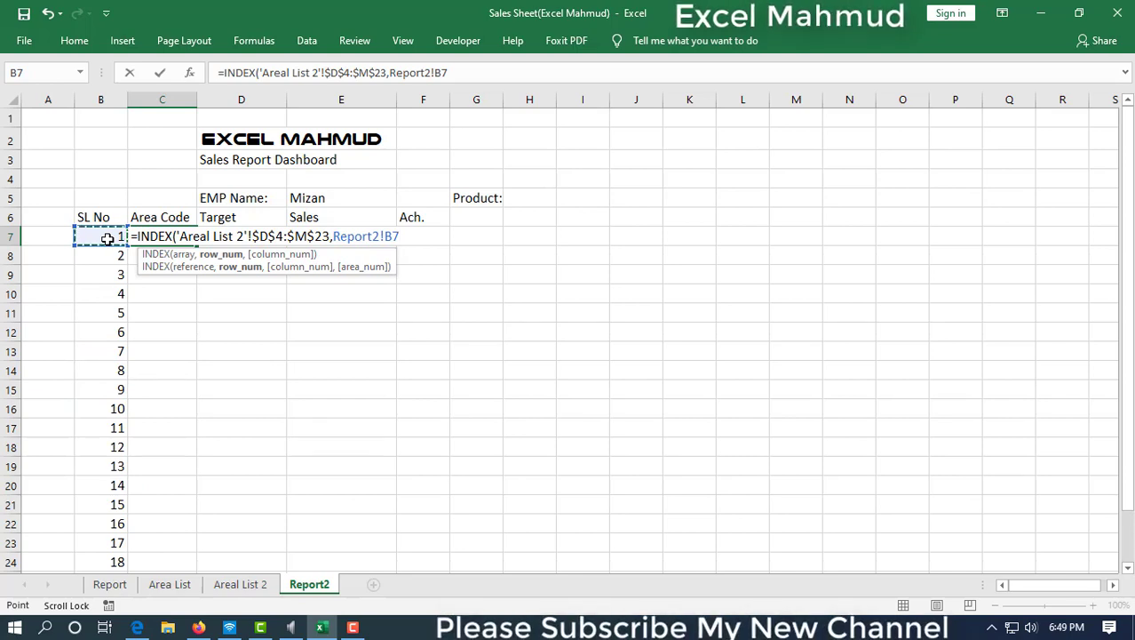
pyautogui.write(',')
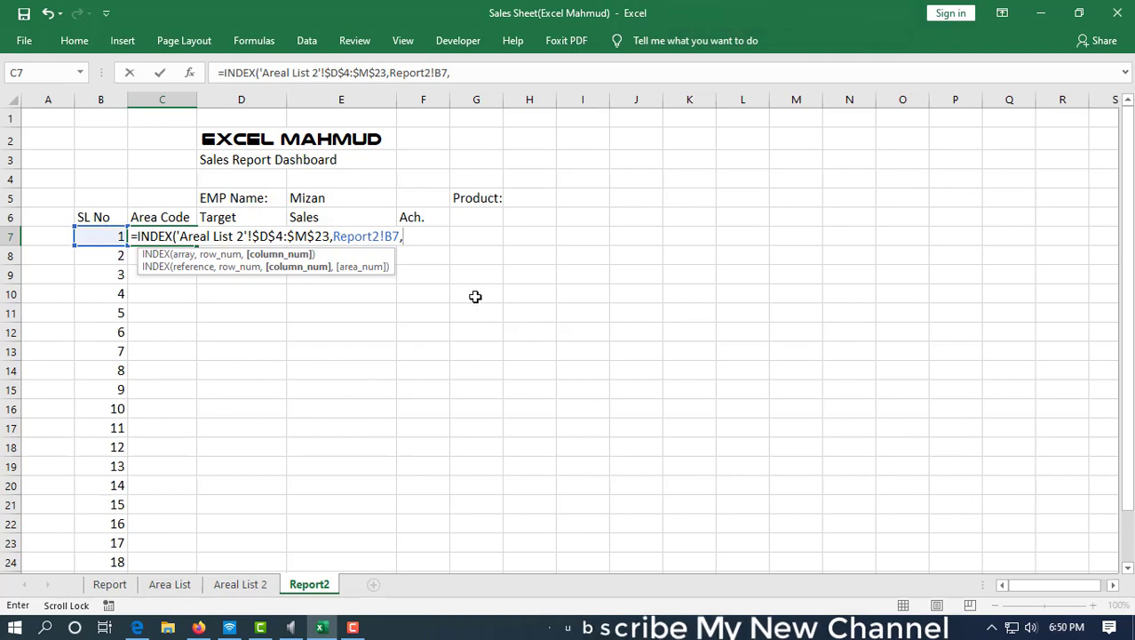
# Step: Start a MATCH with the absolute employee name Report2!$E$5 as lookup value
pyautogui.write('m')
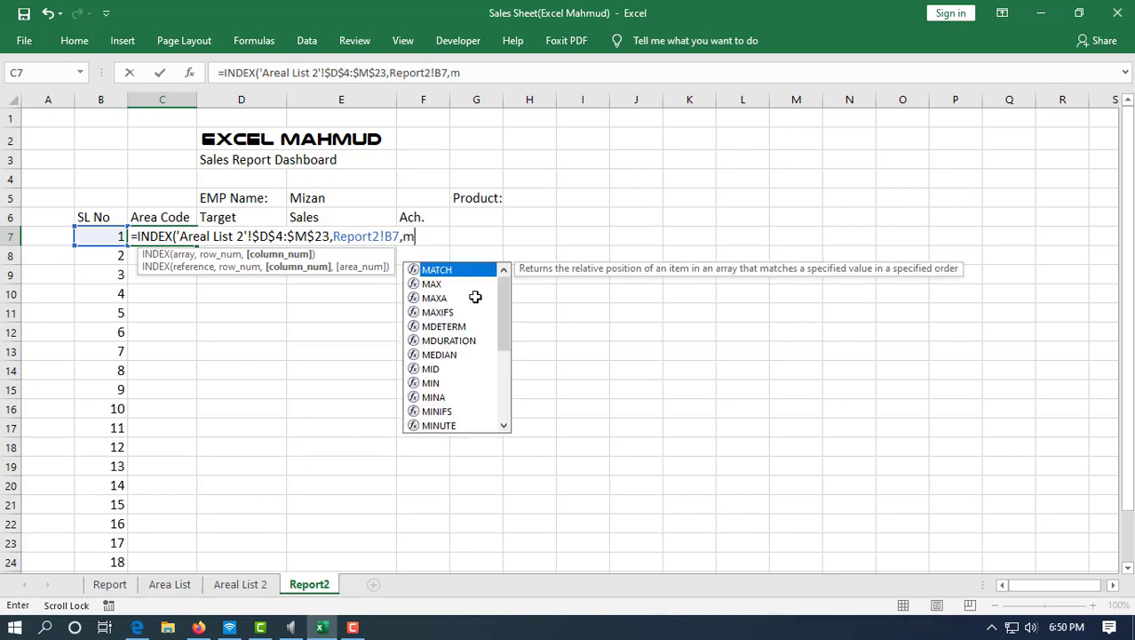
pyautogui.write('a')
pyautogui.press('Tab')
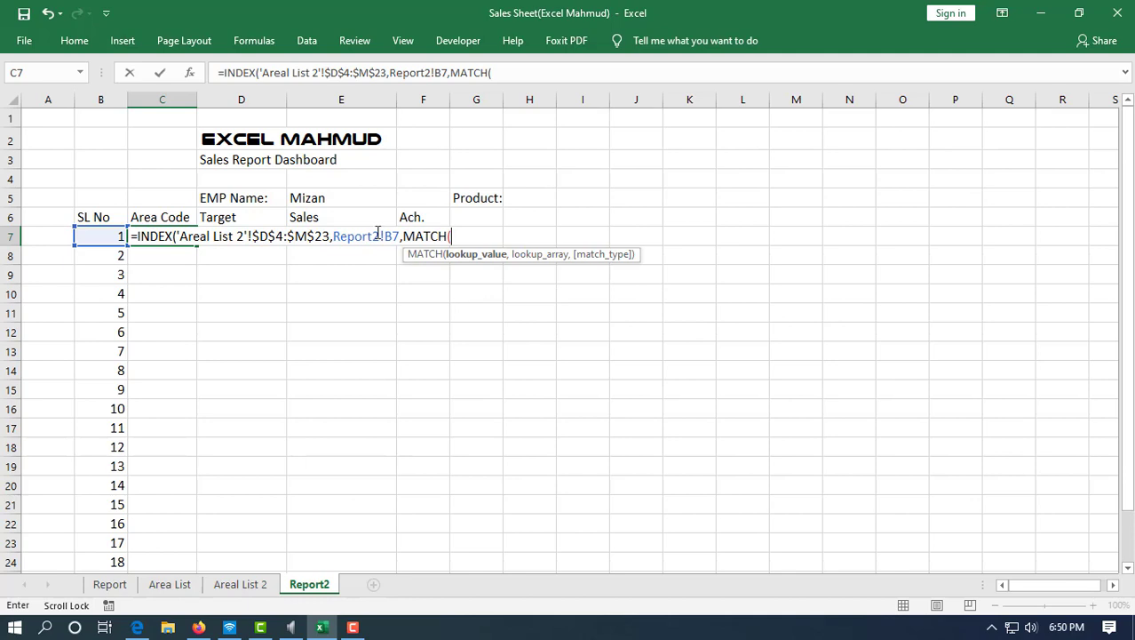
pyautogui.click(326, 203)
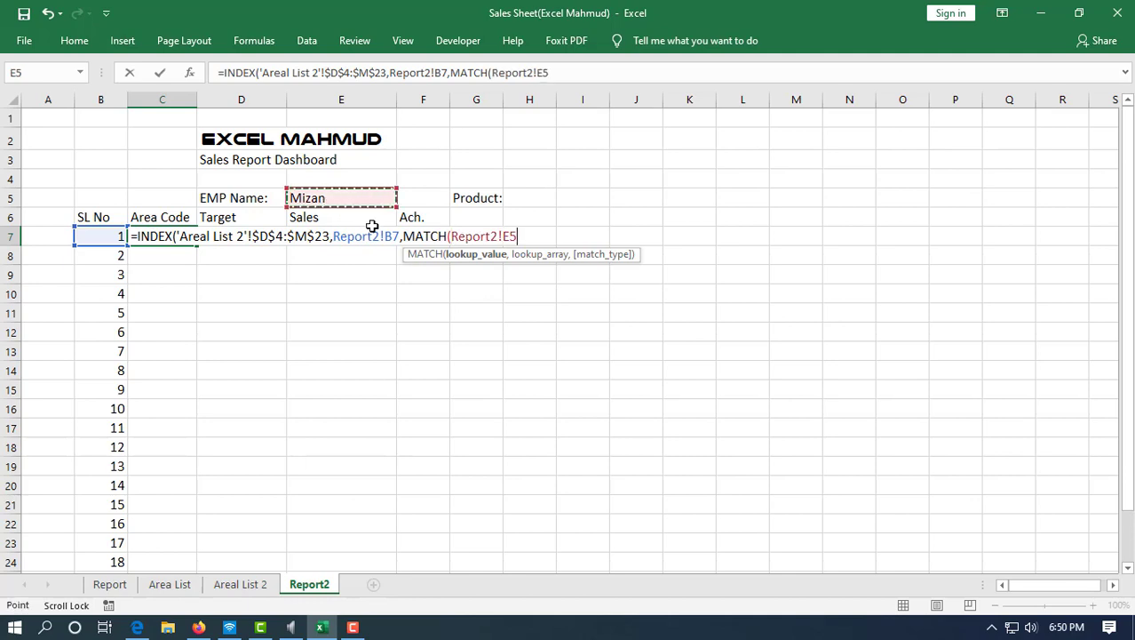
pyautogui.press('F5')
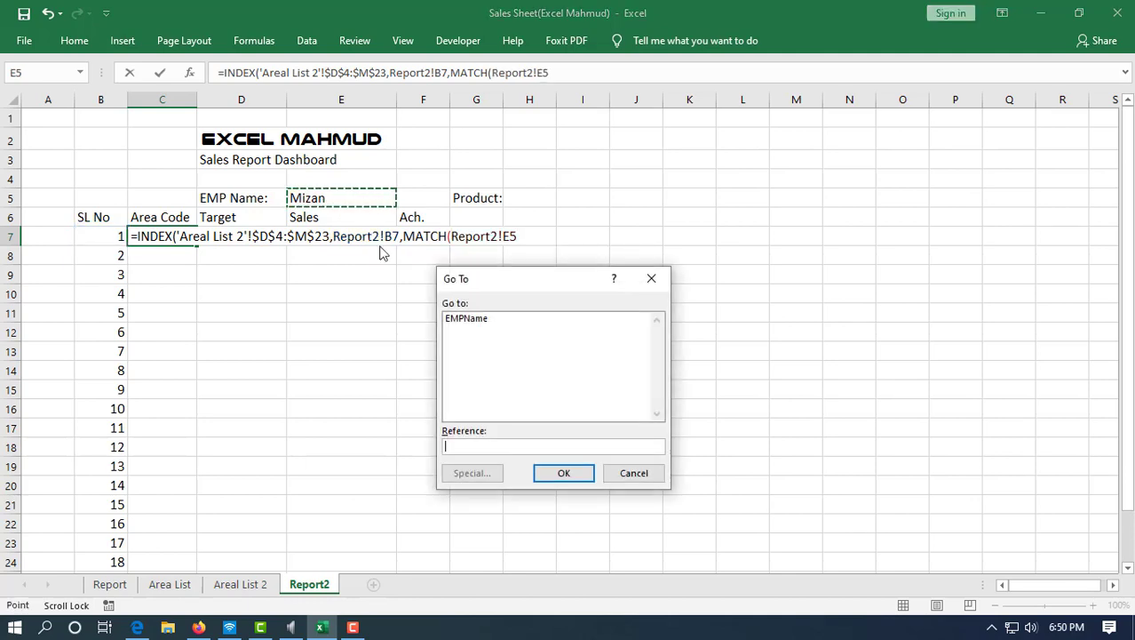
pyautogui.press('Escape')
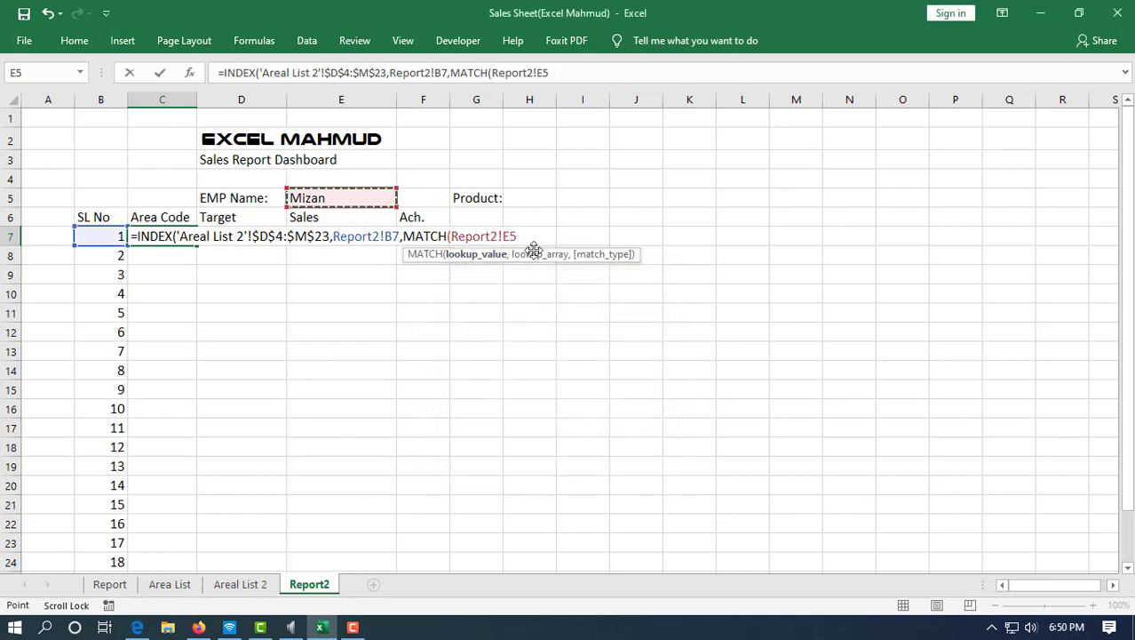
pyautogui.press('F4')
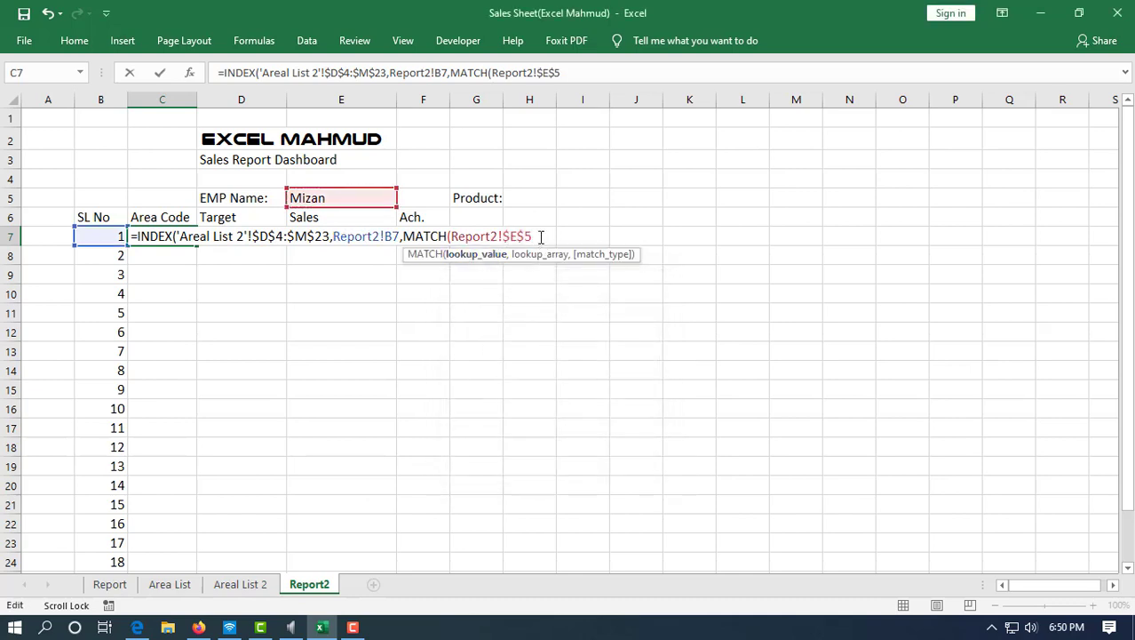
pyautogui.write(',')
# Step: Use Areal List 2's name row D3:M3 as the lookup array and choose exact match
pyautogui.click(241, 585)
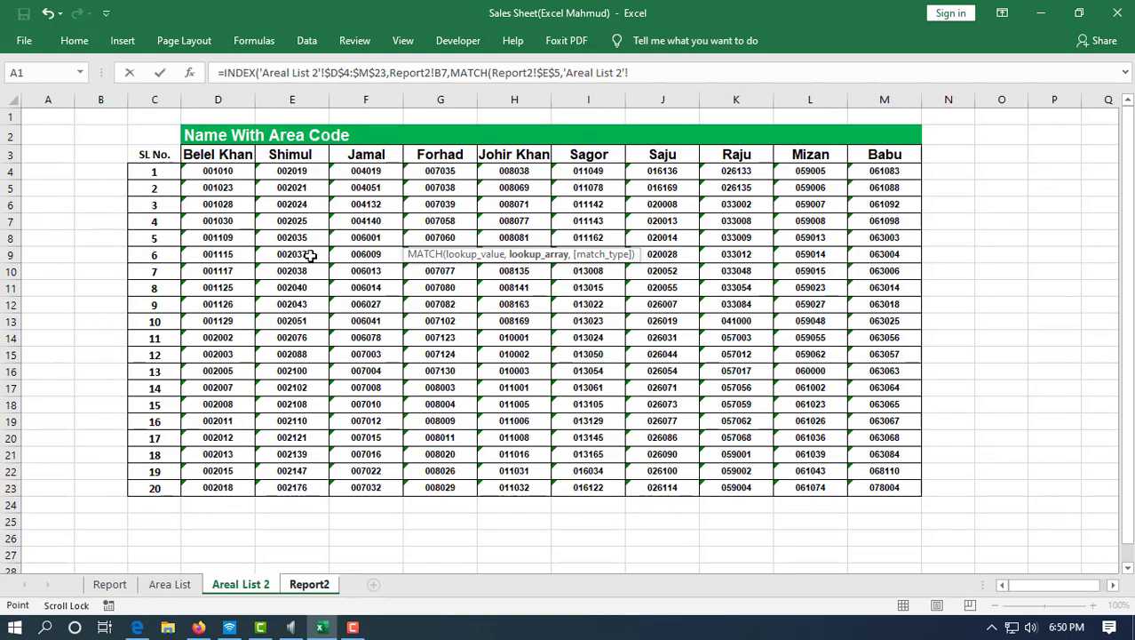
pyautogui.moveTo(232, 155); pyautogui.dragTo(880, 158)
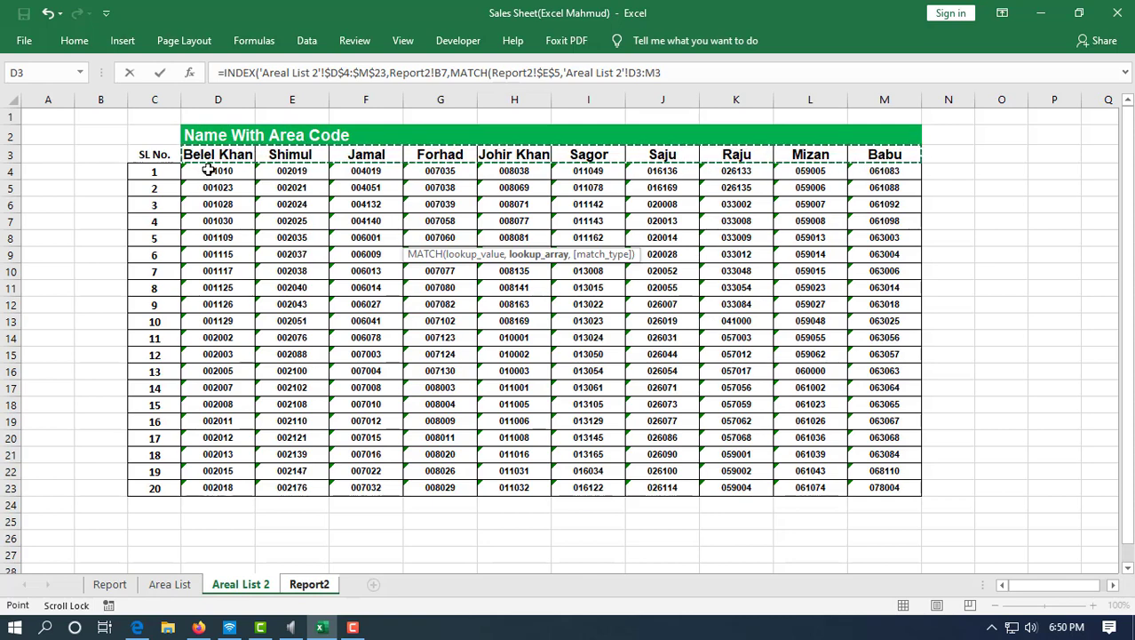
pyautogui.moveTo(222, 157); pyautogui.dragTo(884, 158)
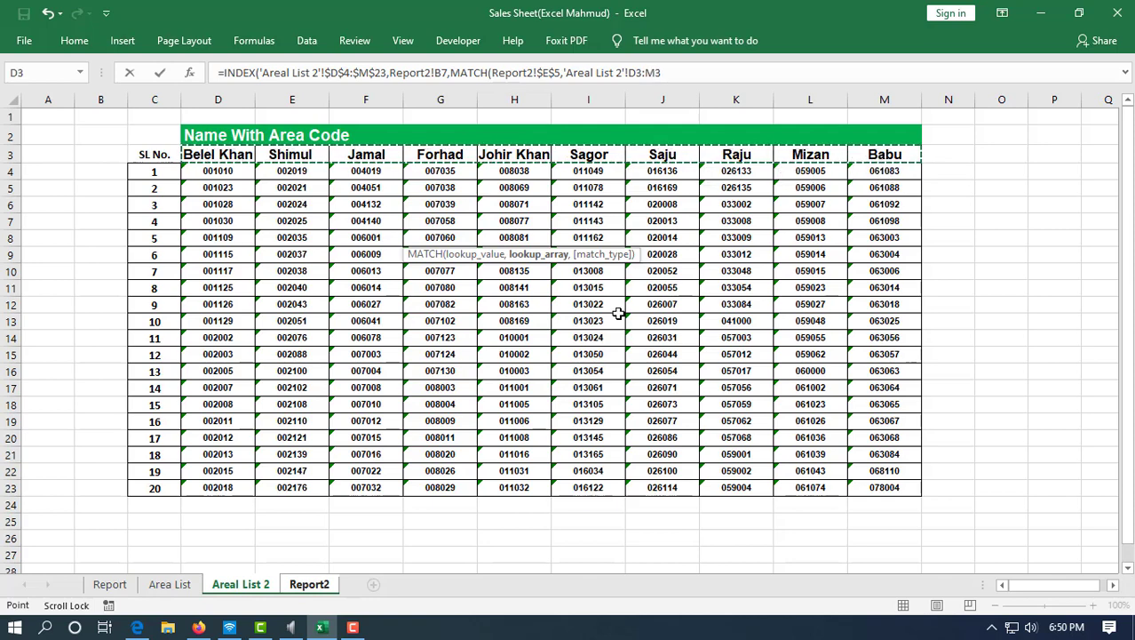
pyautogui.write(',')
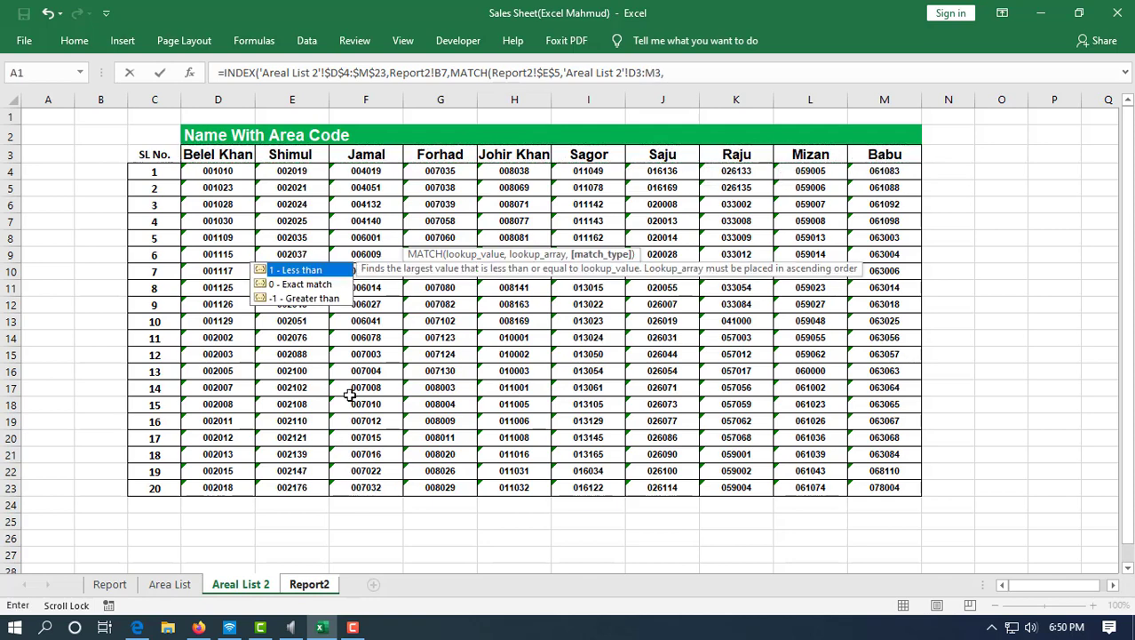
pyautogui.press('Down')
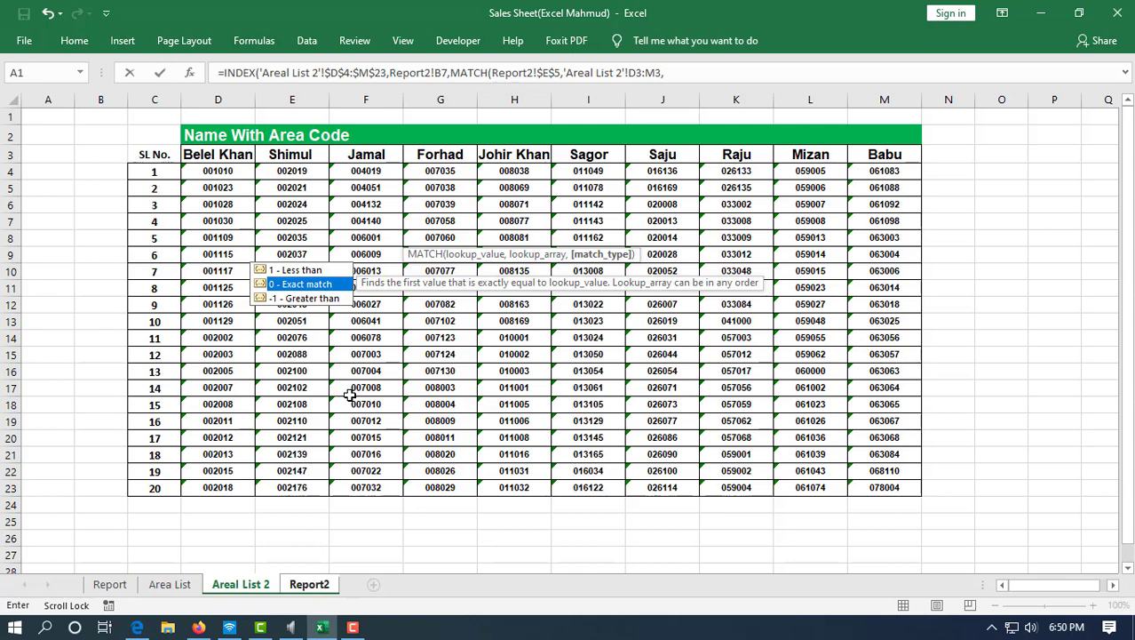
# Step: Finish C7's MATCH with match_type 0, accepting Excel's correction, so it returns 059005
pyautogui.write('0')
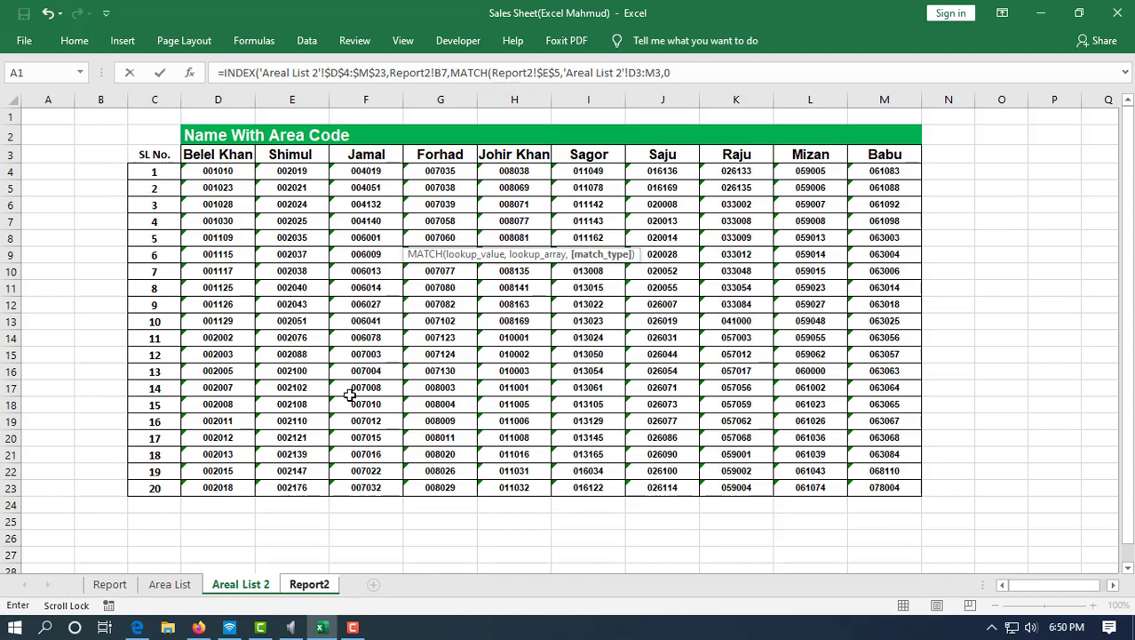
pyautogui.press('Return')
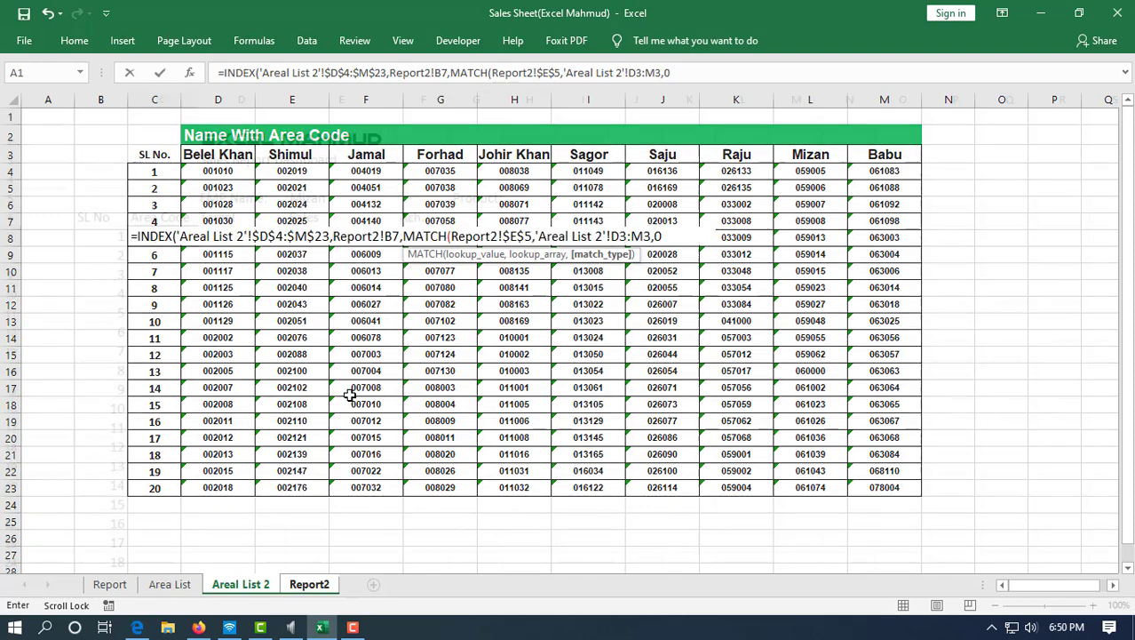
pyautogui.press('Return')
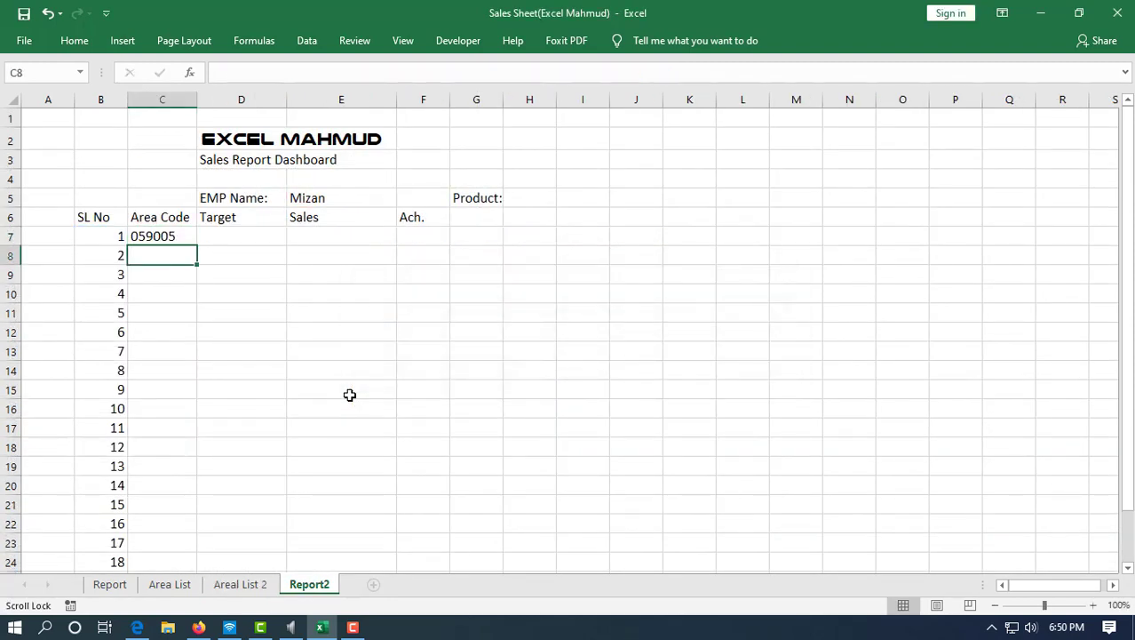
pyautogui.click(185, 235)
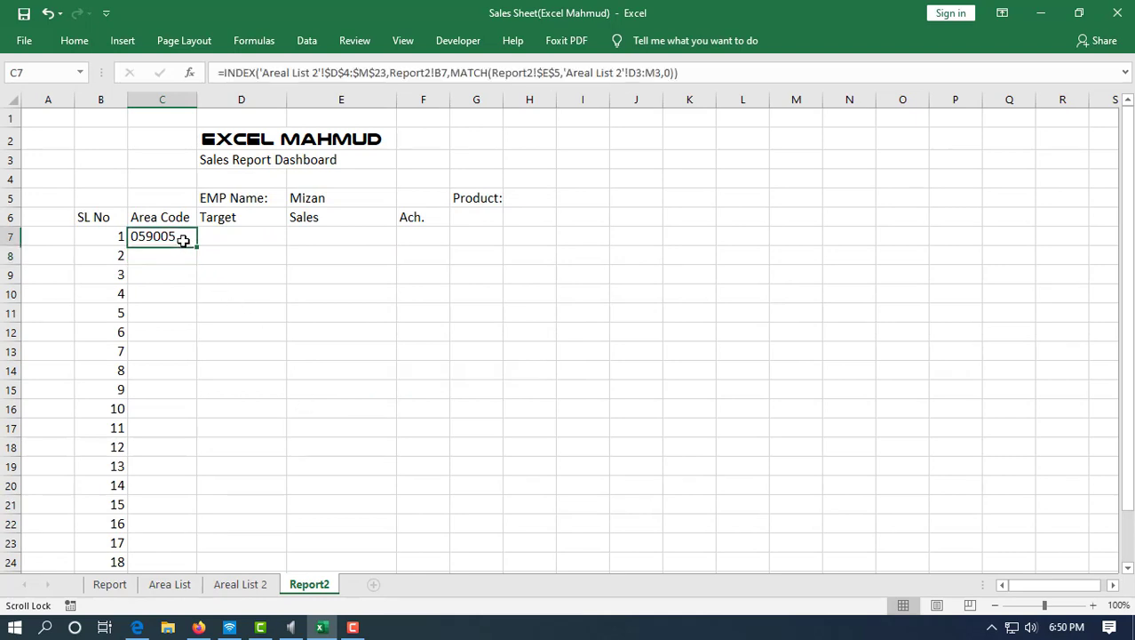
pyautogui.click(337, 200)
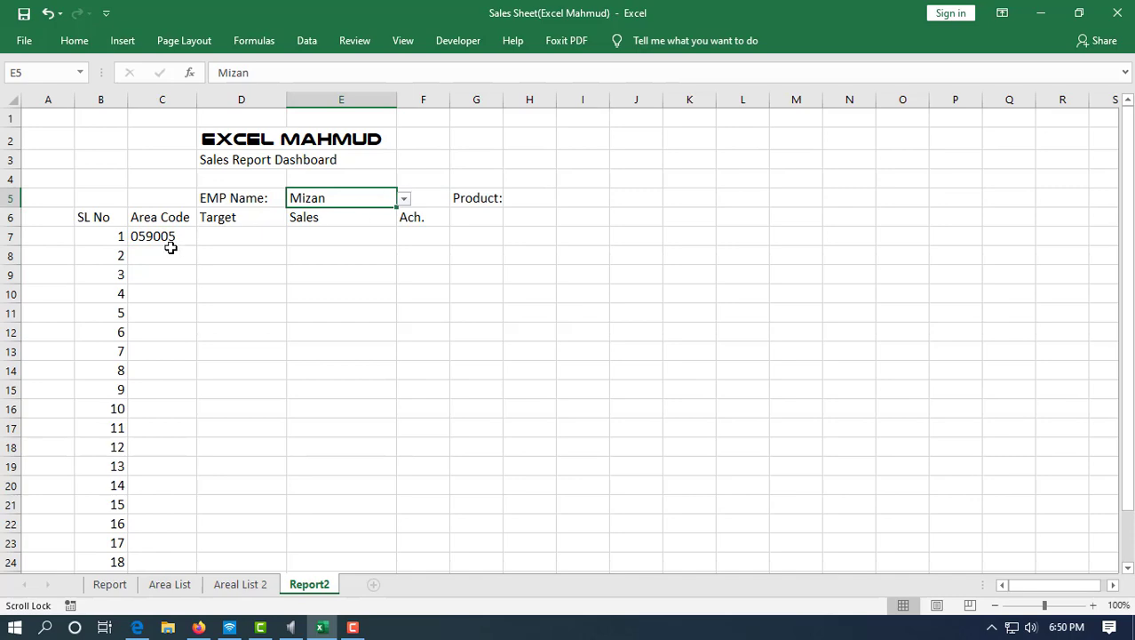
# Step: Check the employee heading in L3 on Areal List 2 and its first area code 059005
pyautogui.click(263, 591)
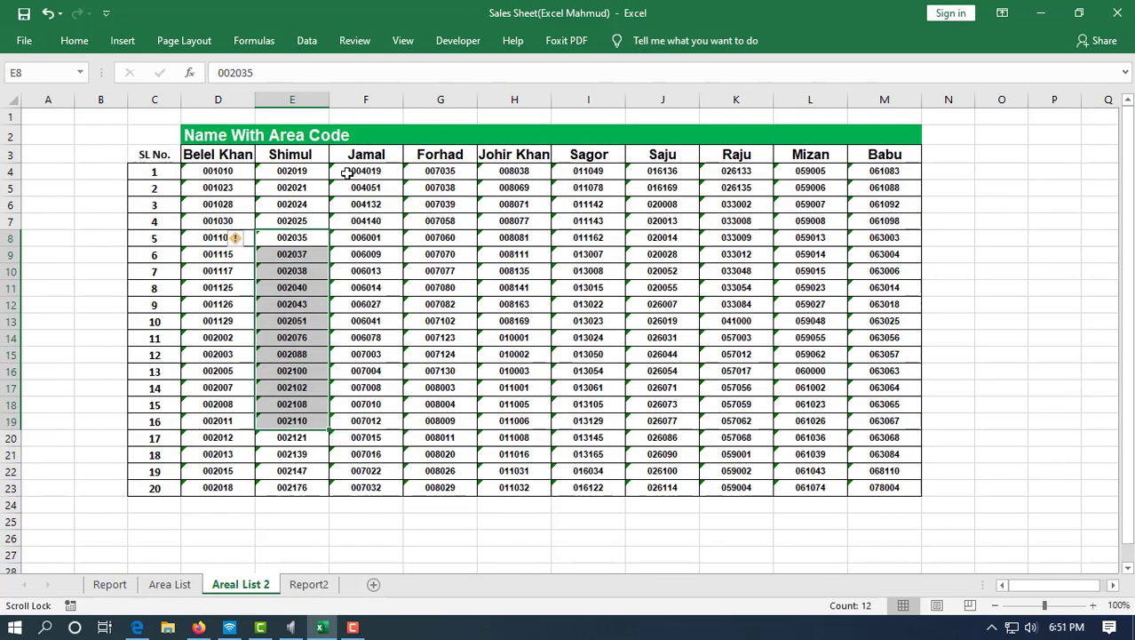
pyautogui.click(811, 154)
pyautogui.click(824, 172)
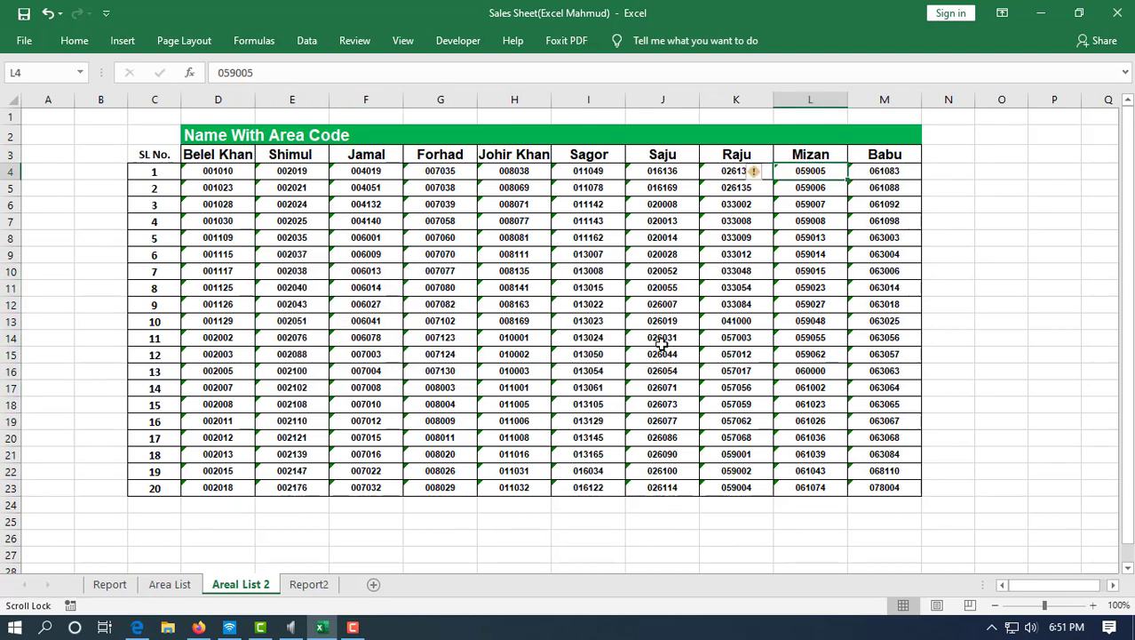
pyautogui.click(308, 584)
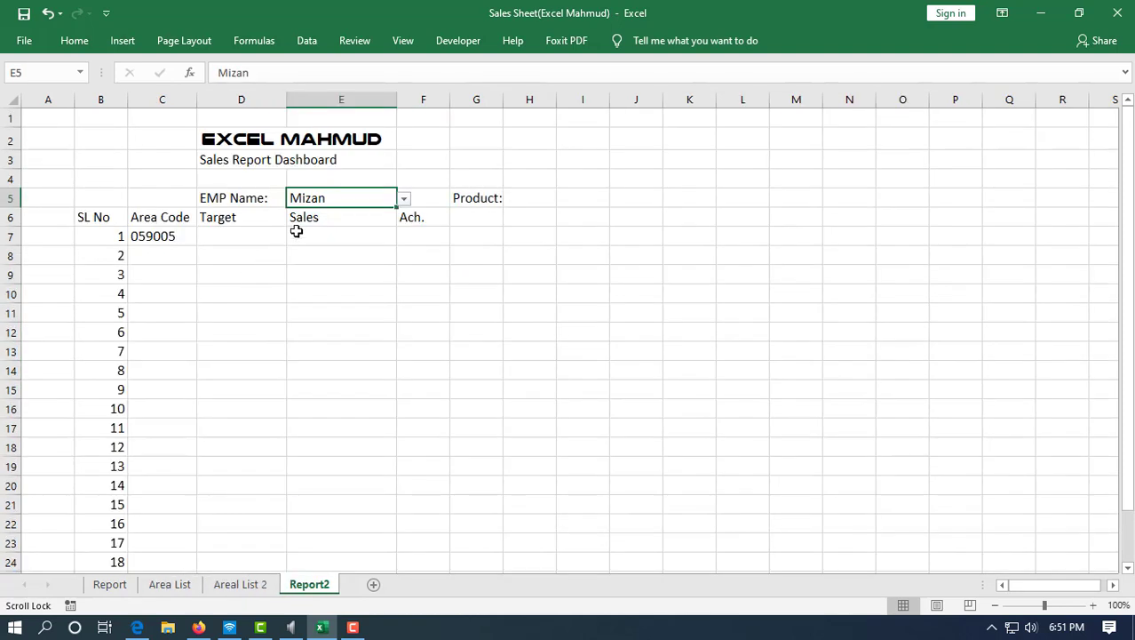
# Step: Pick another employee in E5's dropdown and confirm C7's new code 011049 on Areal List 2
pyautogui.click(402, 199)
pyautogui.click(356, 246)
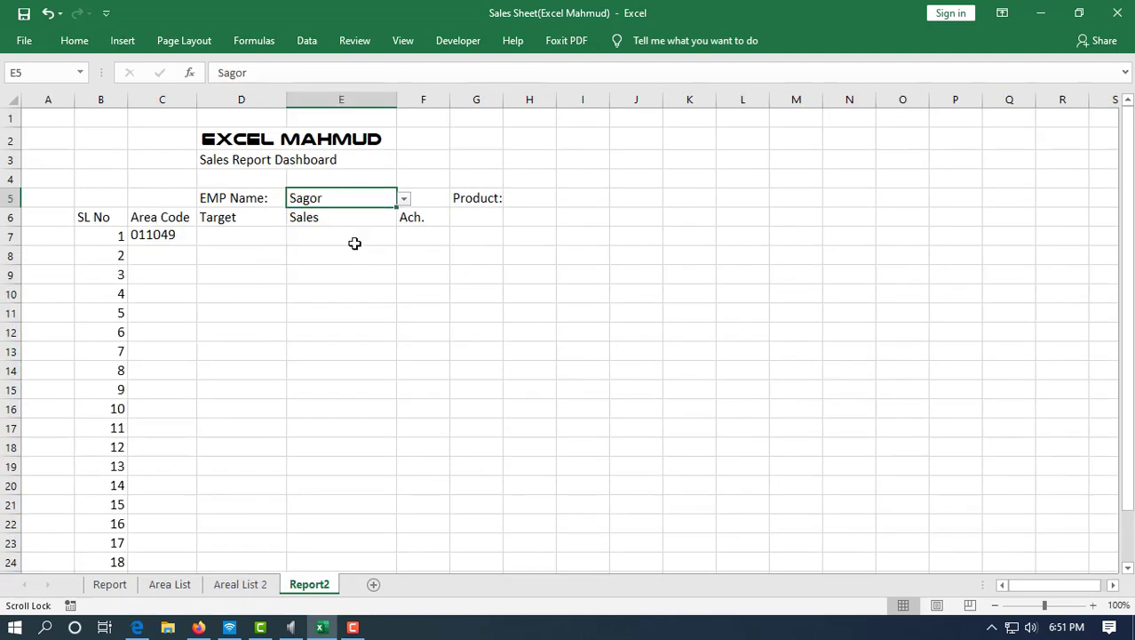
pyautogui.click(252, 586)
pyautogui.click(612, 177)
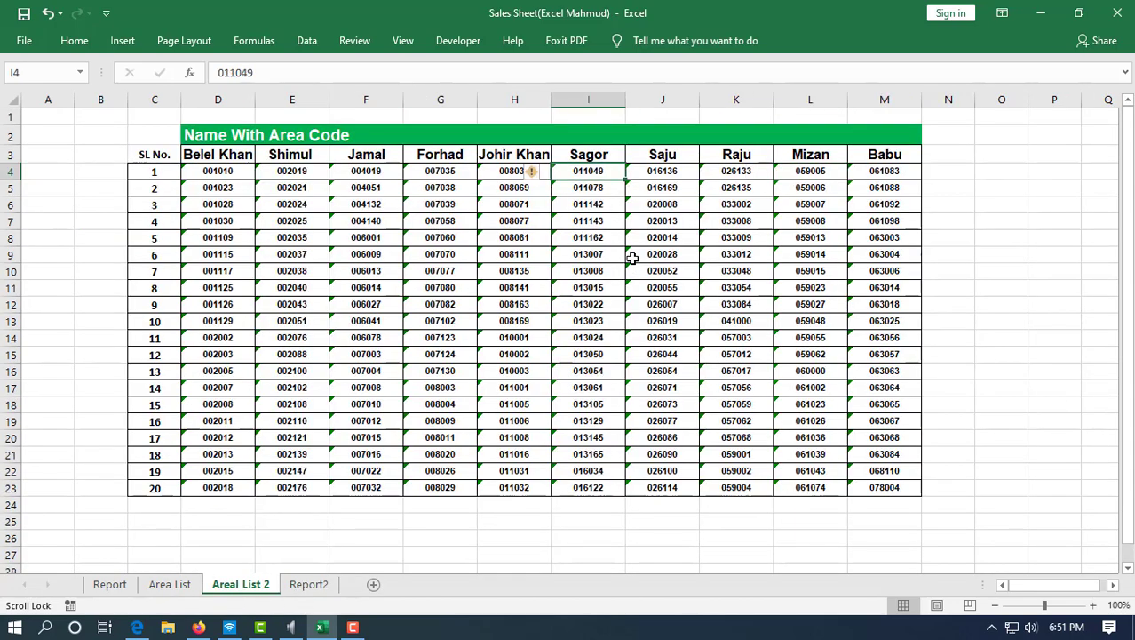
pyautogui.click(307, 585)
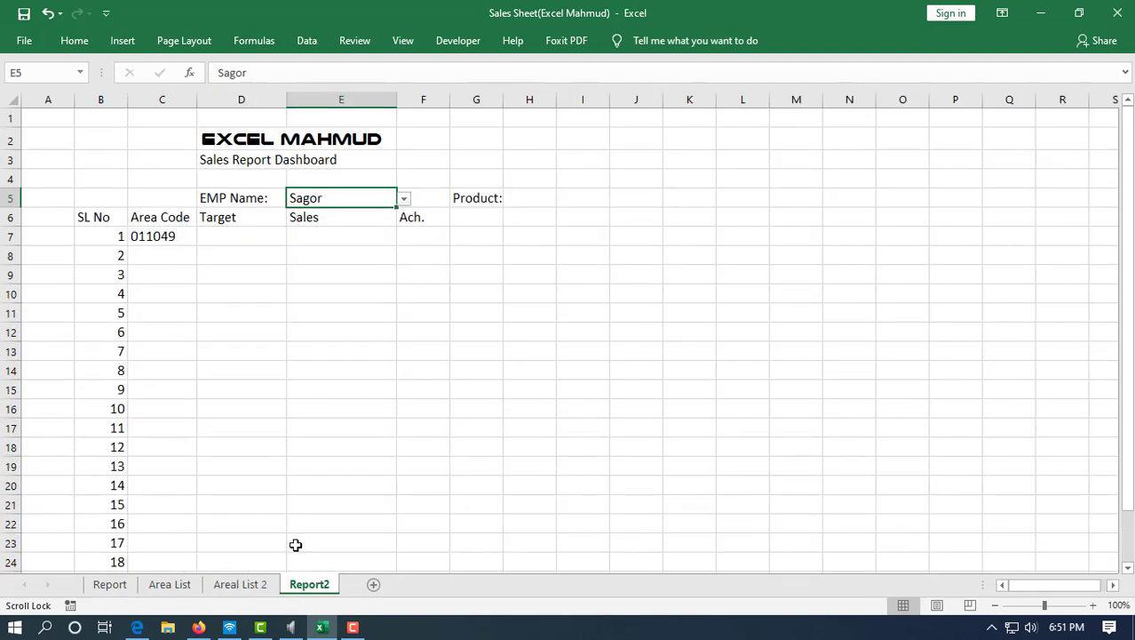
pyautogui.click(169, 236)
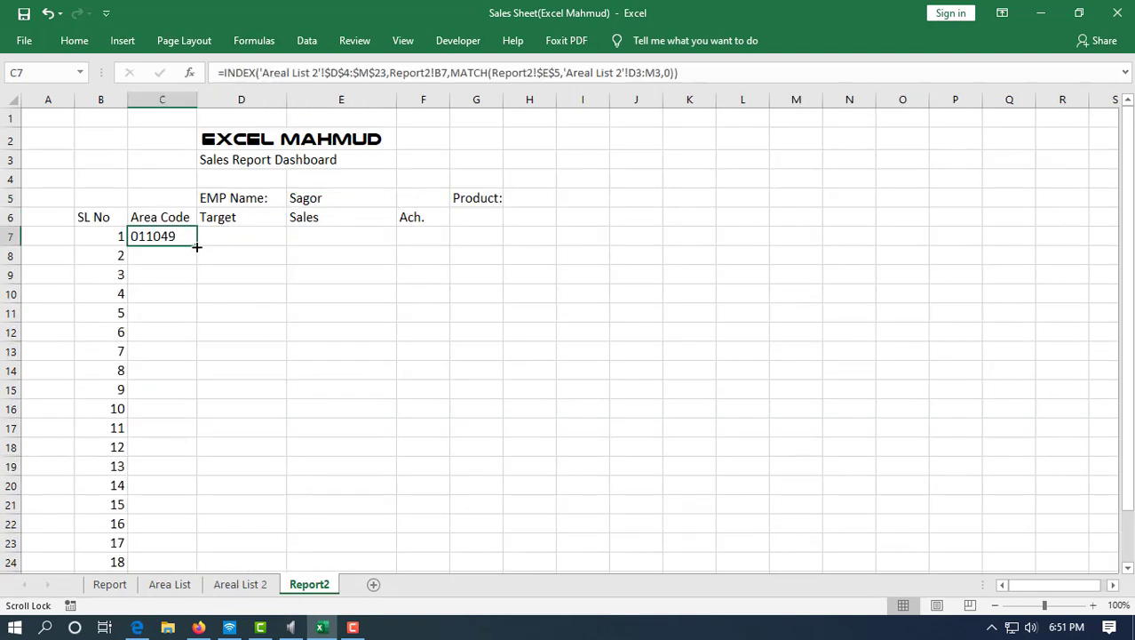
# Step: Fill C7's Area Code formula down column C to the Total row
pyautogui.moveTo(196, 247); pyautogui.dragTo(197, 248)
pyautogui.doubleClick(197, 247)
pyautogui.scroll(-2, 258, 329)
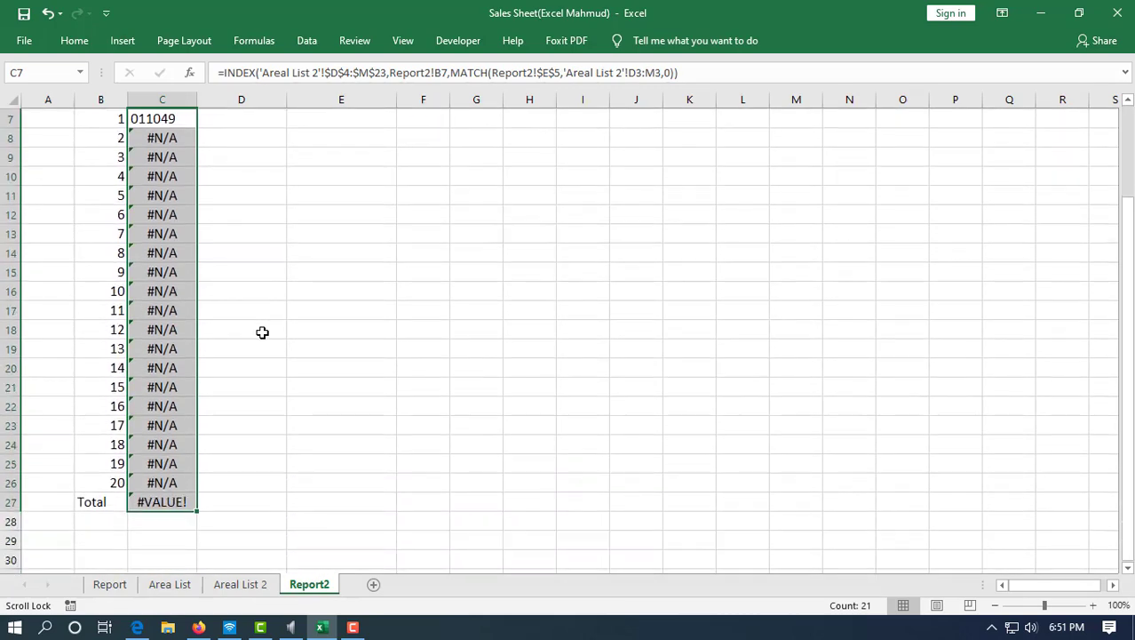
pyautogui.scroll(-1, 262, 332)
pyautogui.scroll(3, 249, 341)
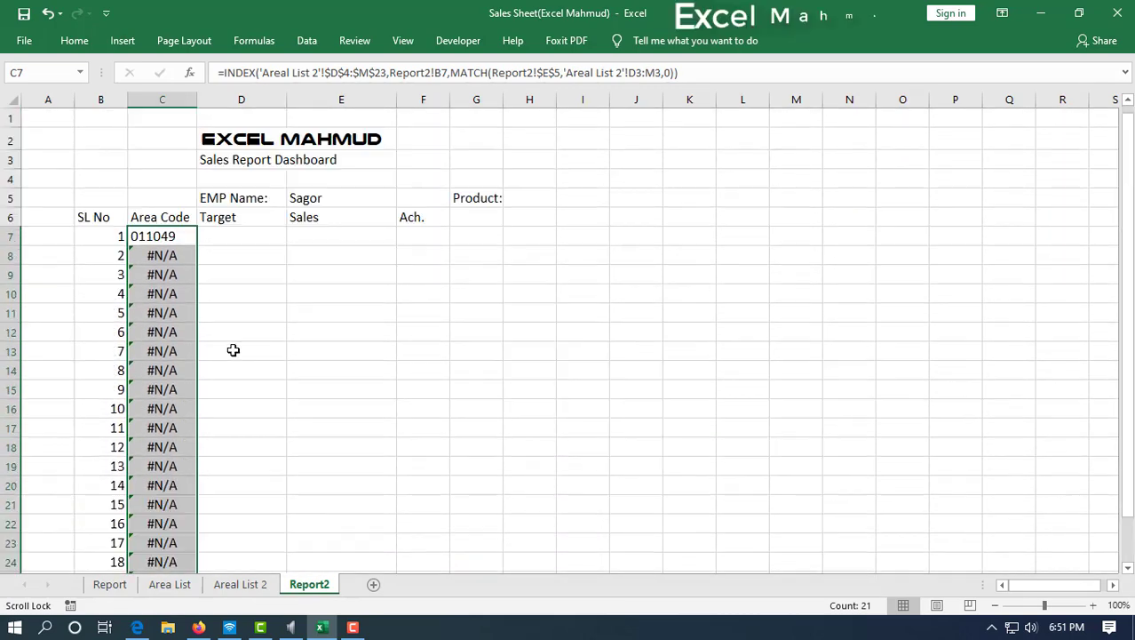
pyautogui.doubleClick(180, 237)
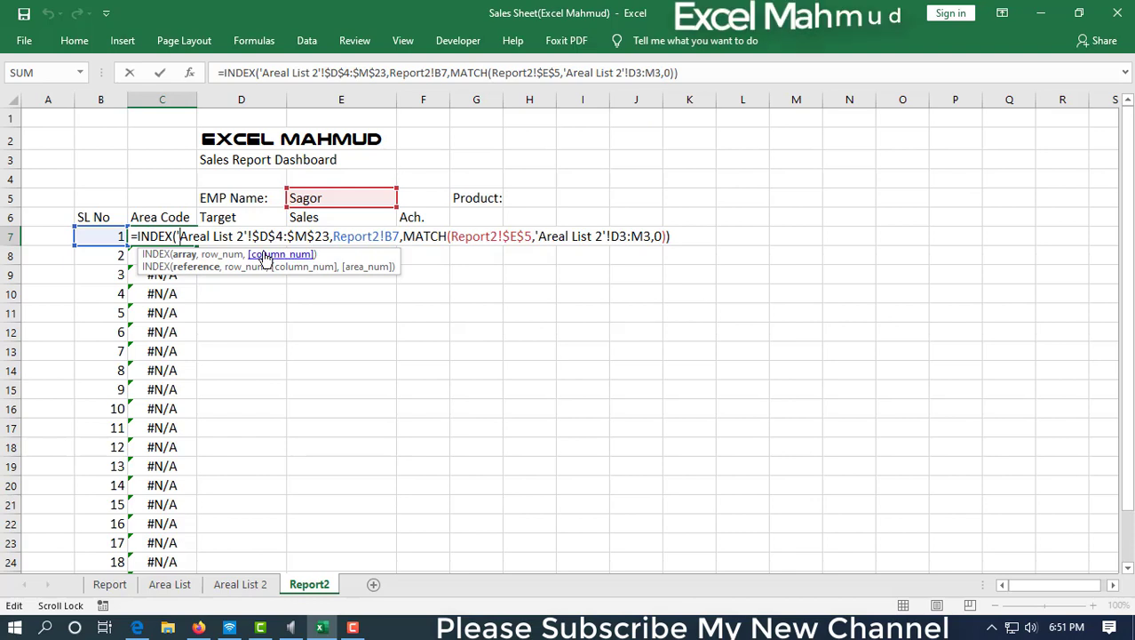
pyautogui.press('Return')
# Step: Edit C7 with F4 so the lookup range becomes $D$3:$M$3 and E5 becomes relative
pyautogui.doubleClick(148, 235)
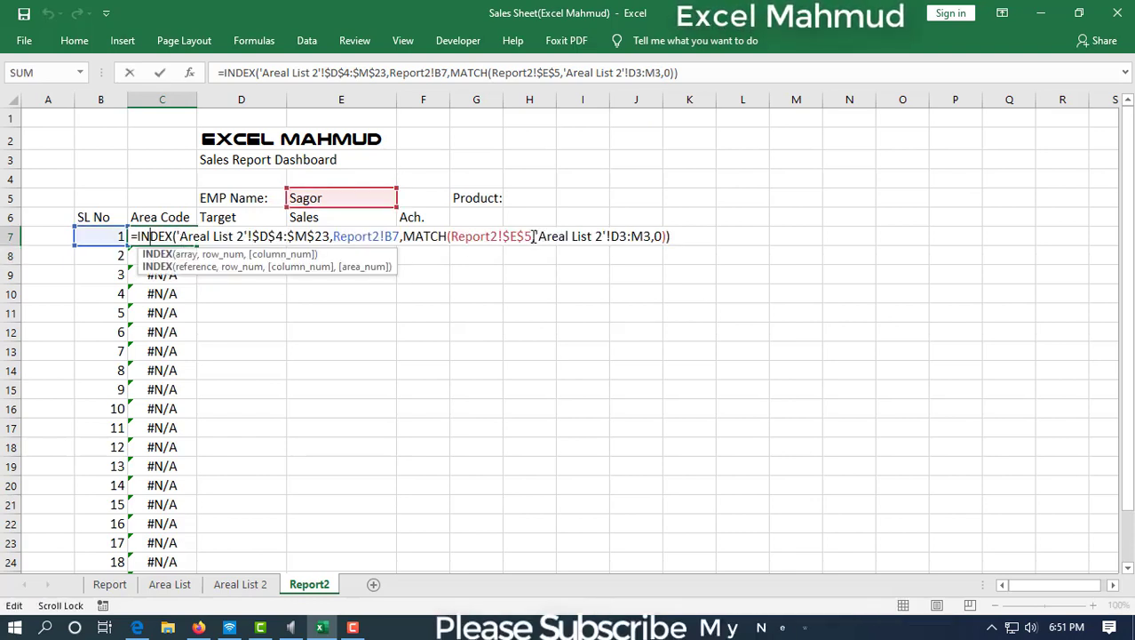
pyautogui.click(620, 236)
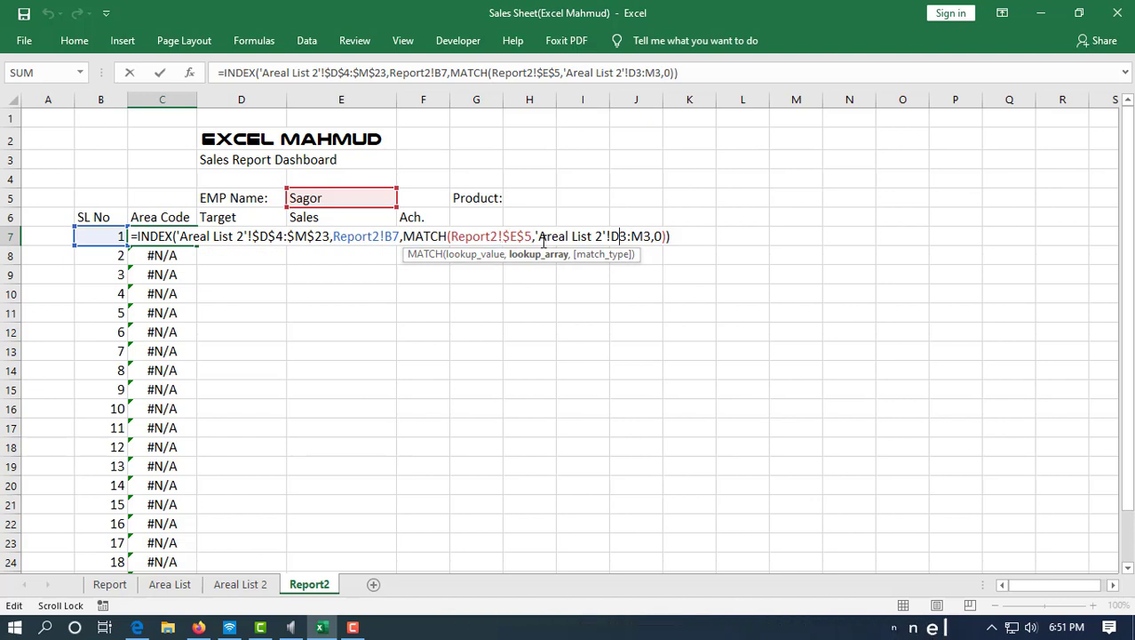
pyautogui.click(533, 237)
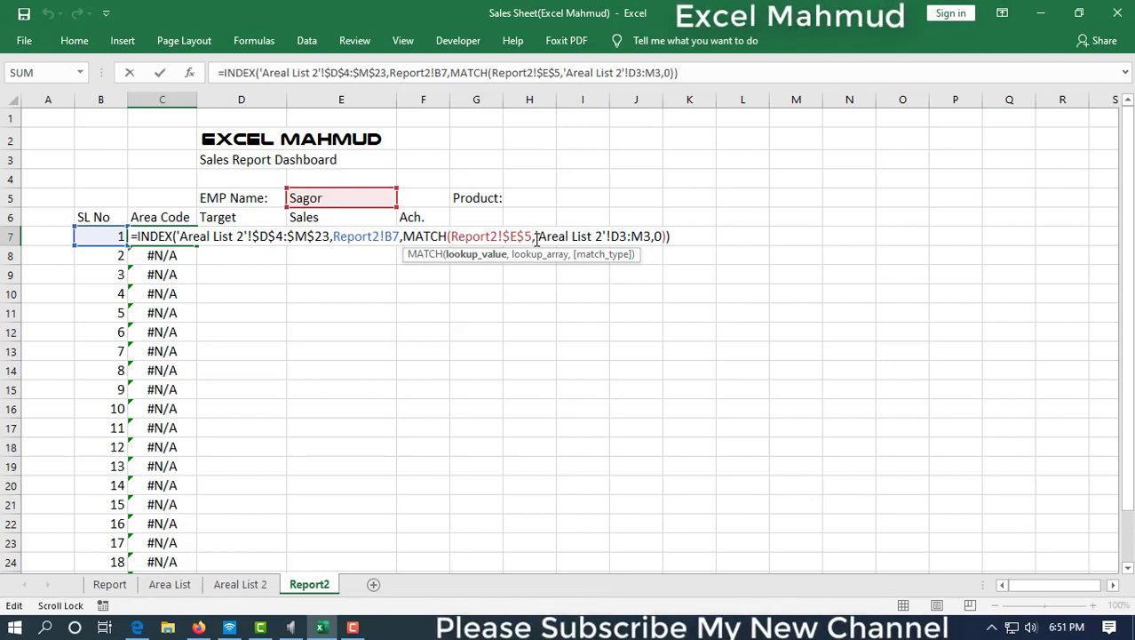
pyautogui.press('F4')
pyautogui.press('F4')
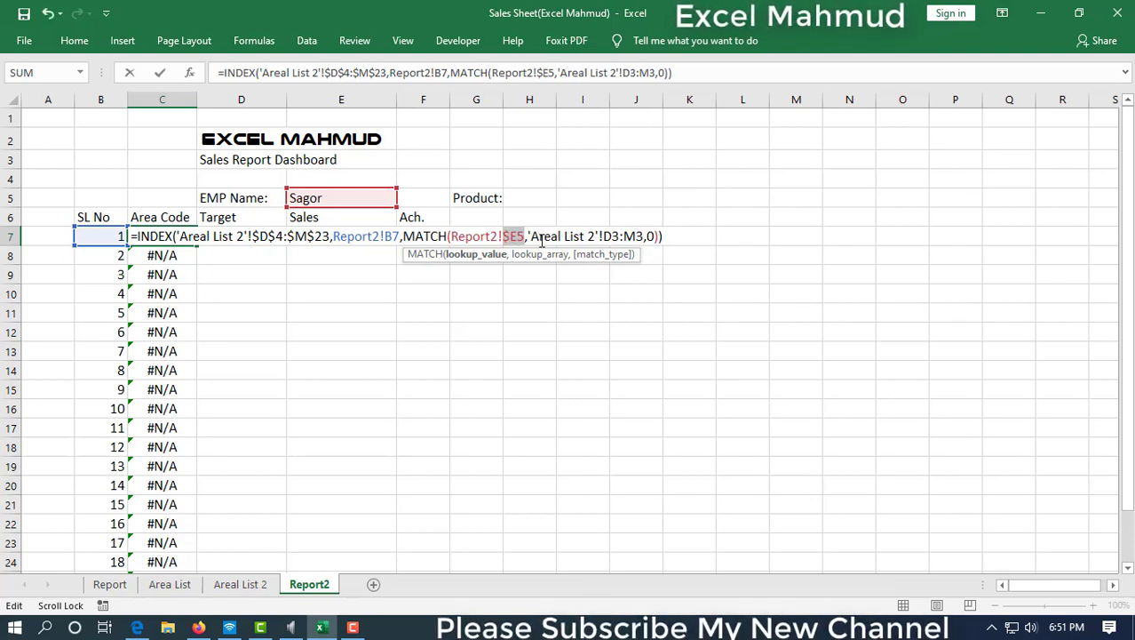
pyautogui.press('F4')
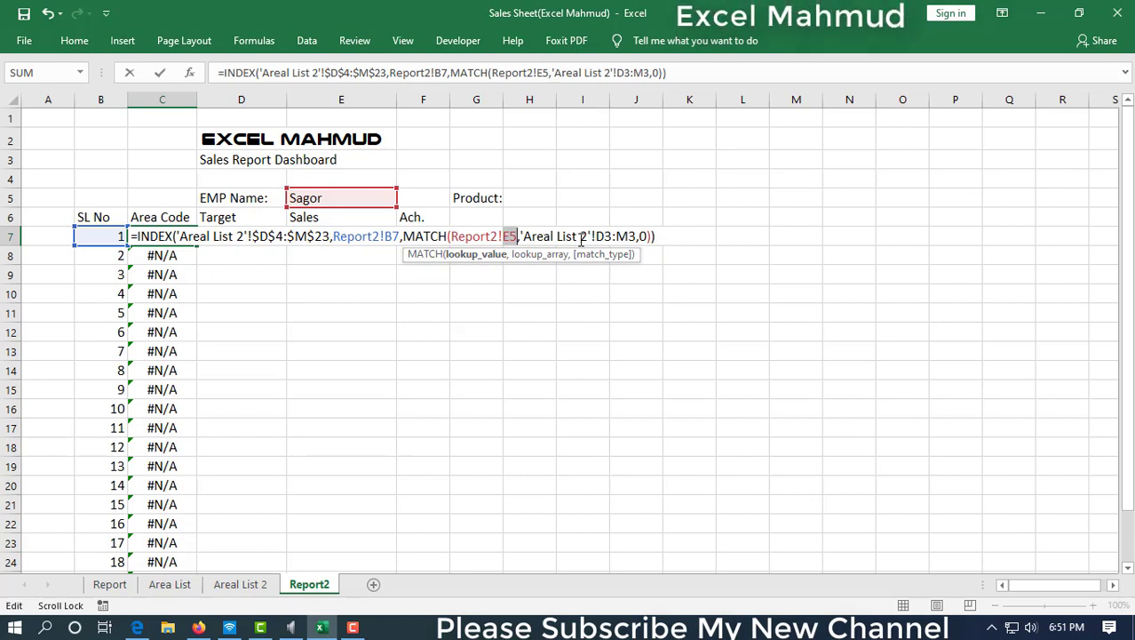
pyautogui.click(582, 238)
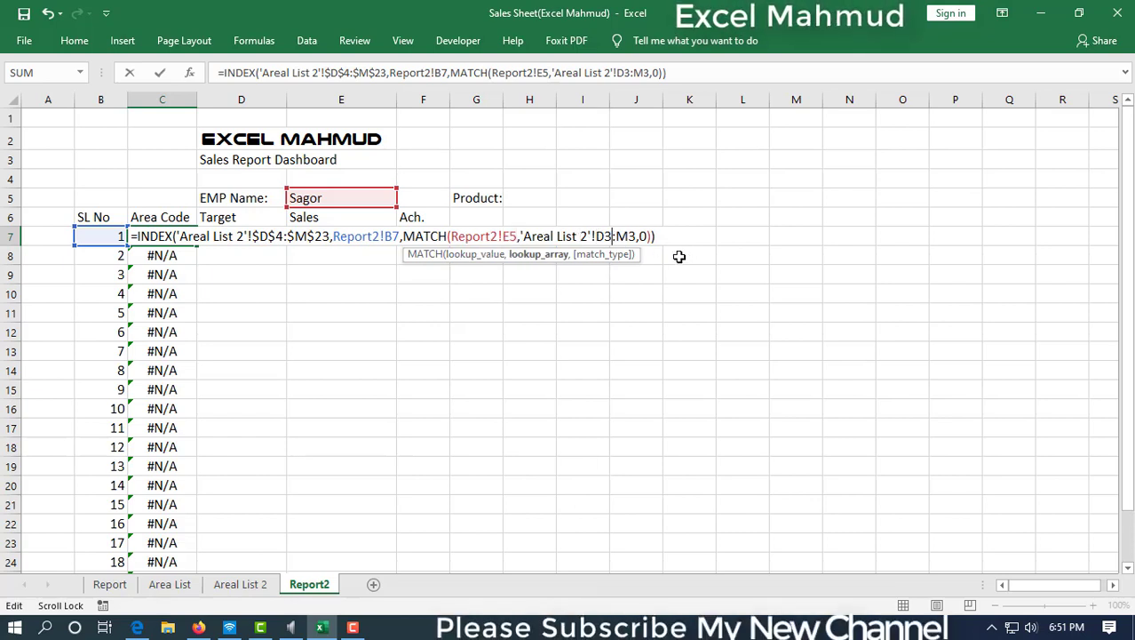
pyautogui.press('F4')
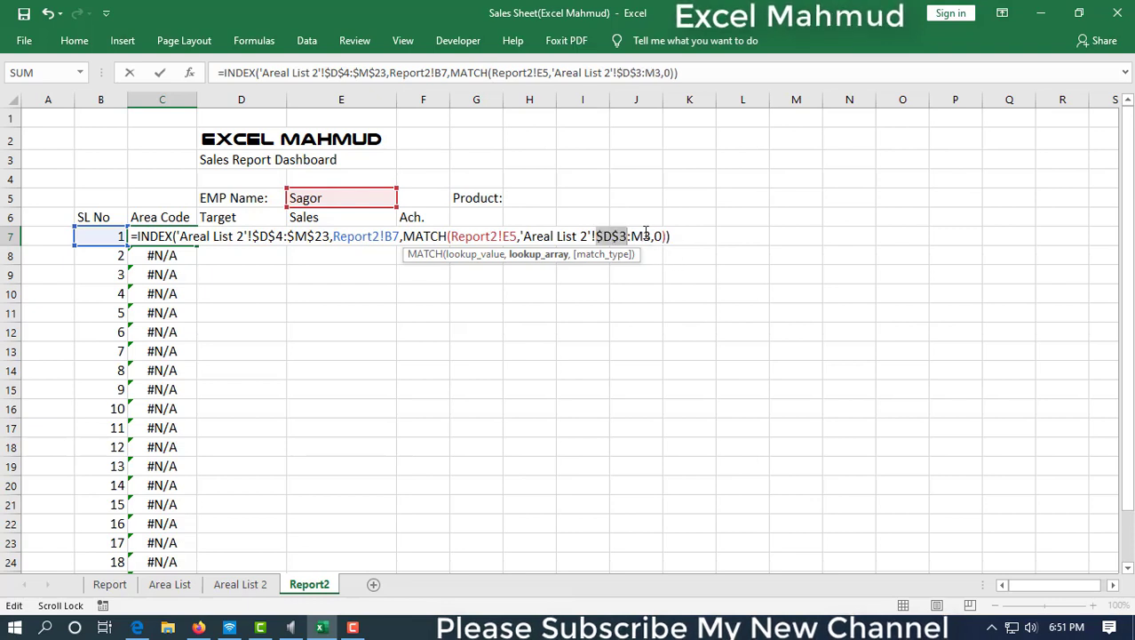
pyautogui.press('Right')
pyautogui.press('Right')
pyautogui.press('F4')
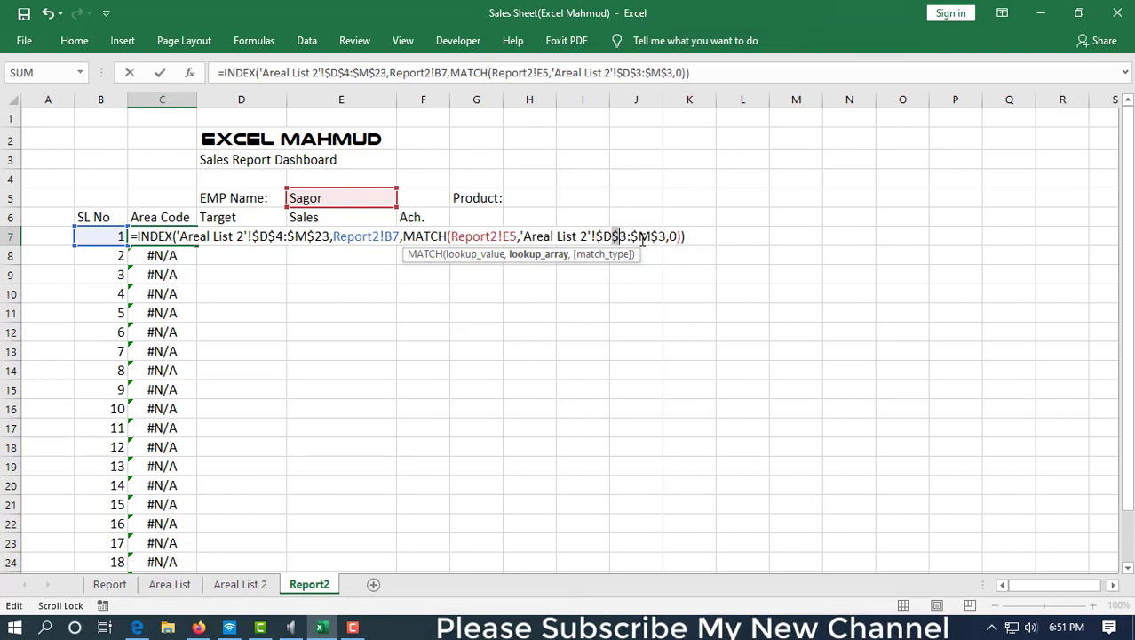
pyautogui.press('Left')
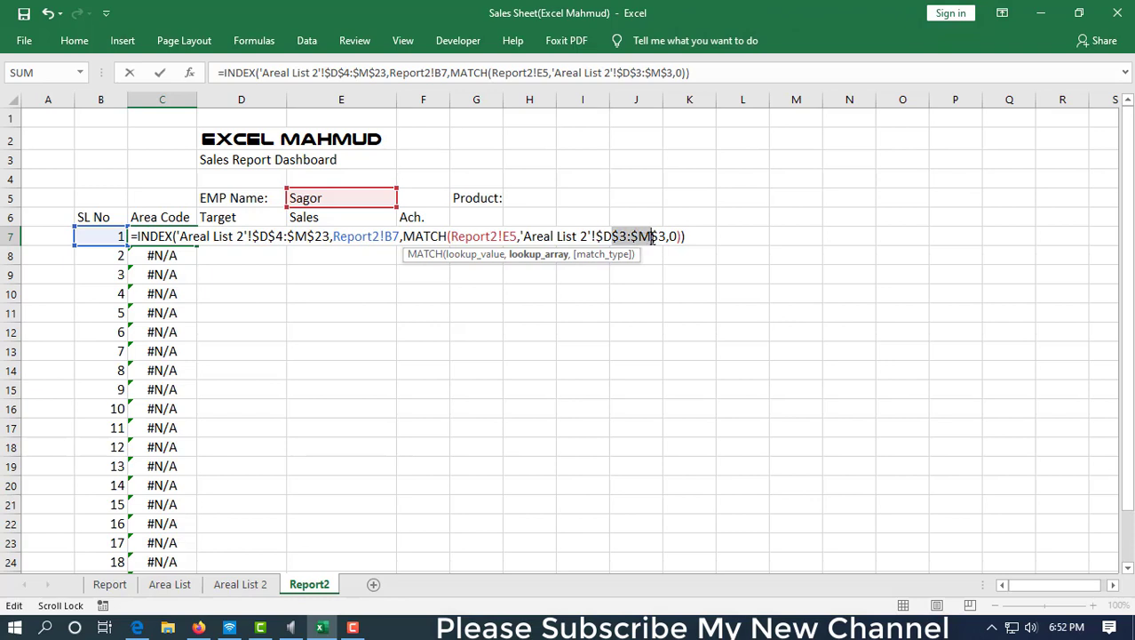
pyautogui.press('Return')
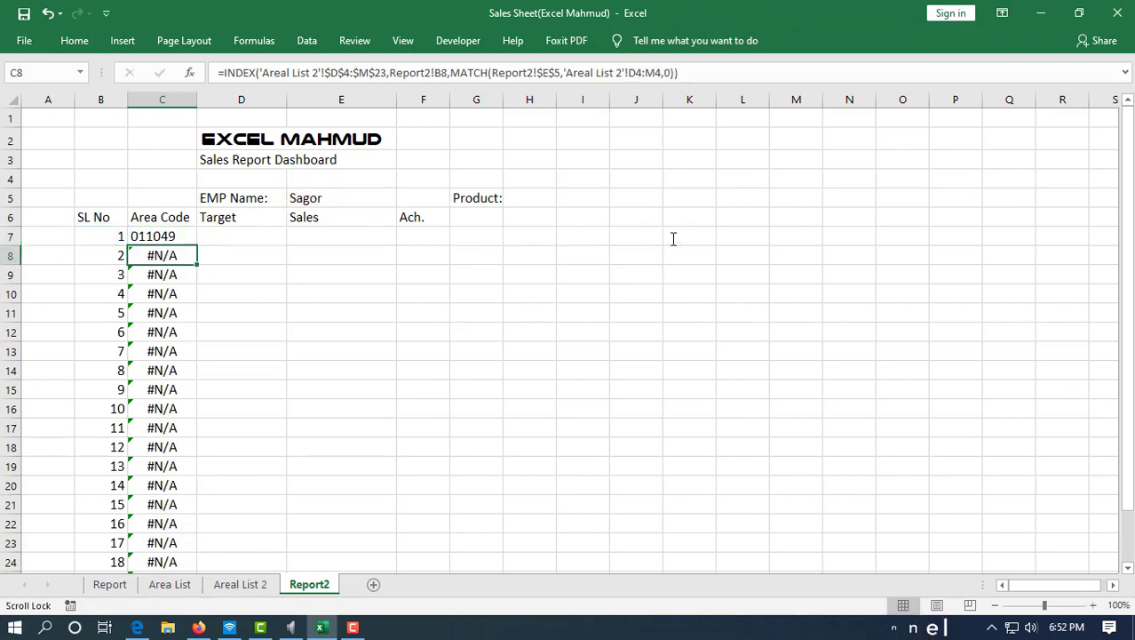
# Step: Refill C7's formula down the column and inspect the references in C8's formula
pyautogui.click(191, 238)
pyautogui.doubleClick(200, 243)
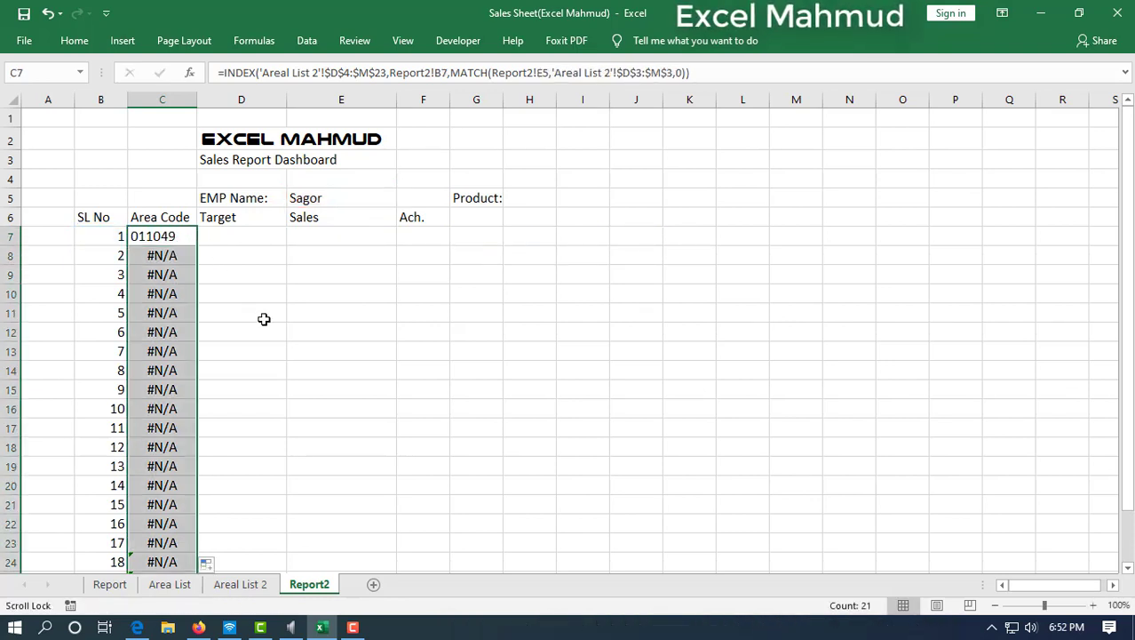
pyautogui.doubleClick(174, 245)
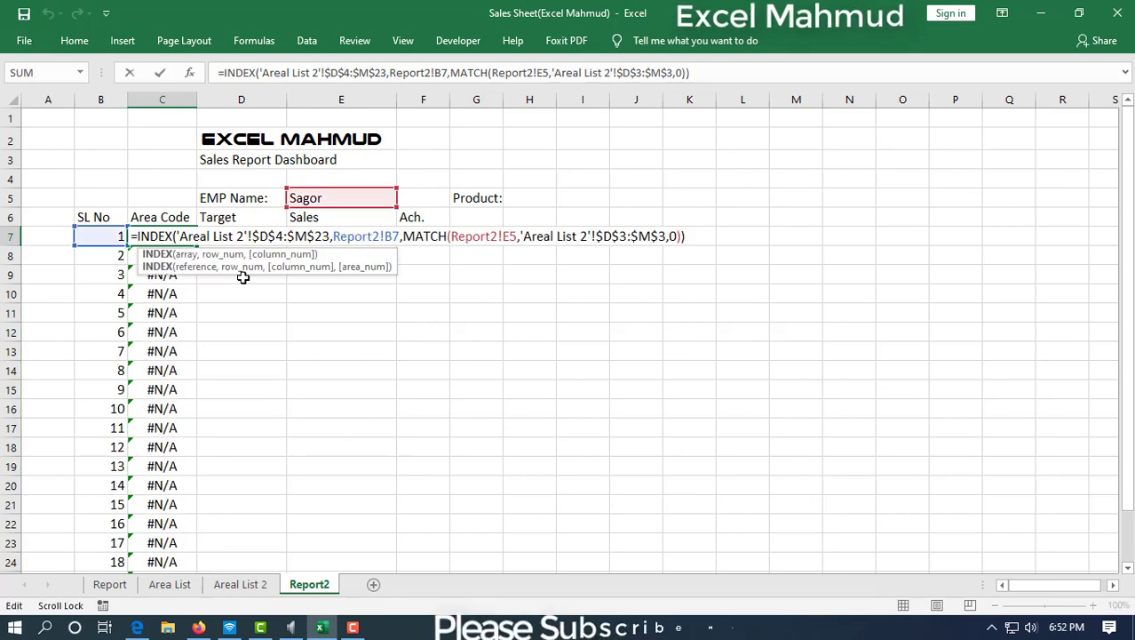
pyautogui.press('Return')
pyautogui.press('F2')
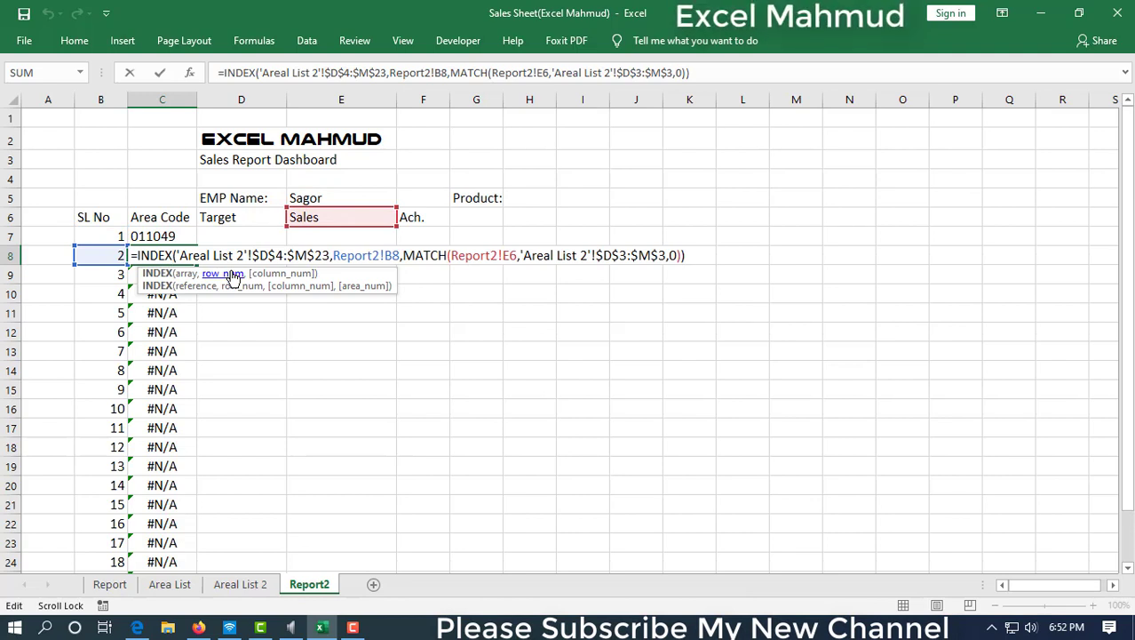
pyautogui.click(357, 256)
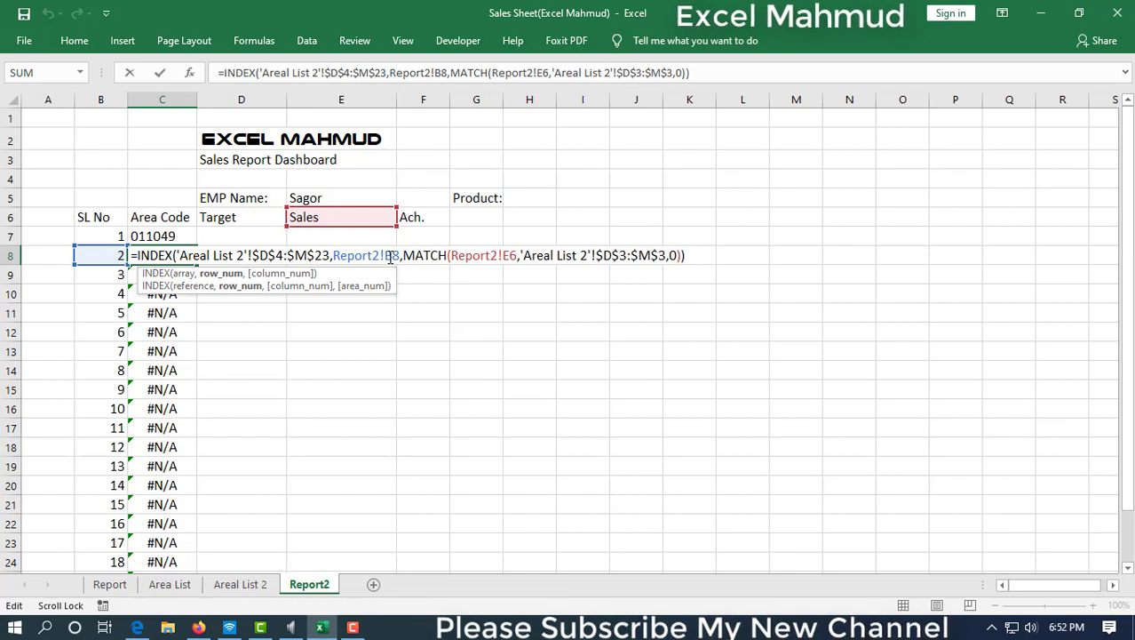
pyautogui.click(512, 257)
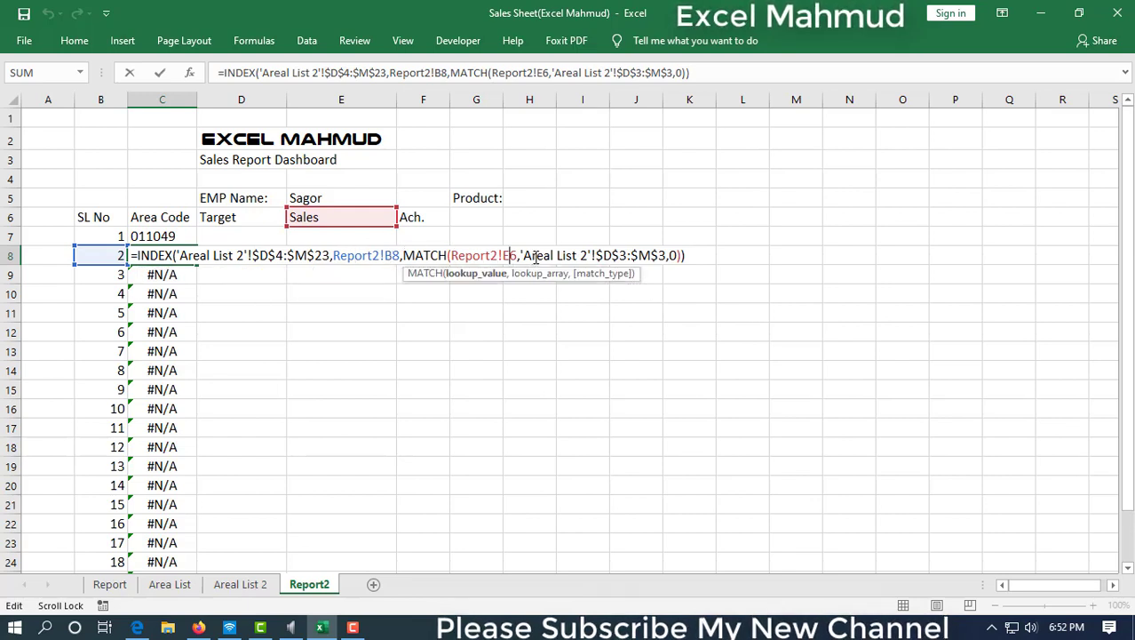
pyautogui.press('Return')
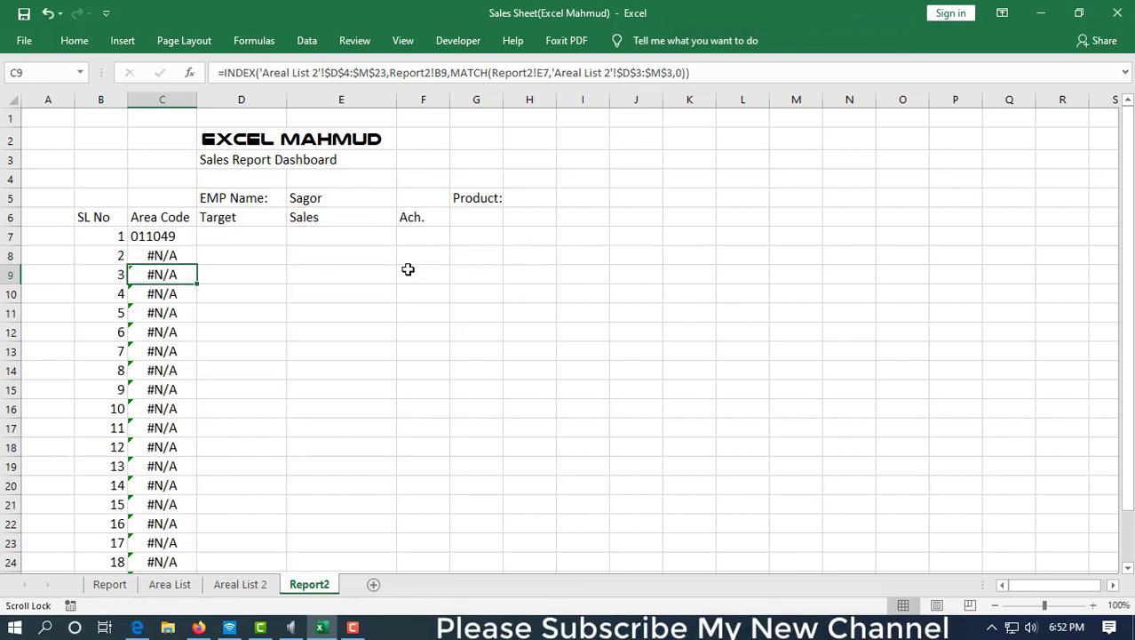
# Step: Lock the Report2!E5 reference in C7's MATCH as $E$5
pyautogui.click(167, 234)
pyautogui.doubleClick(167, 235)
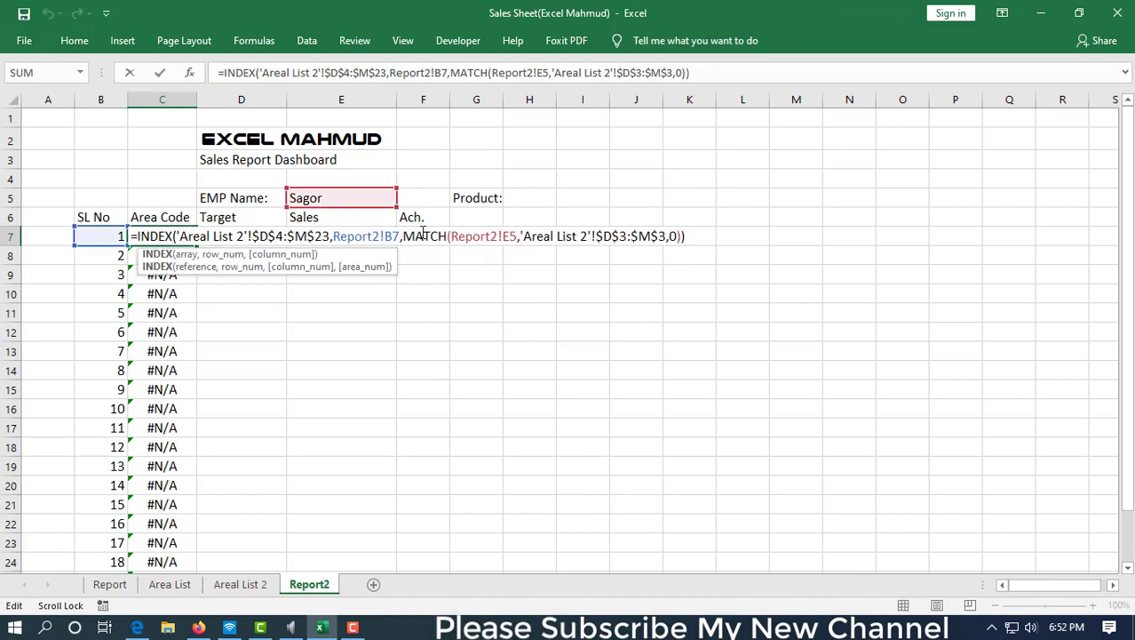
pyautogui.click(499, 237)
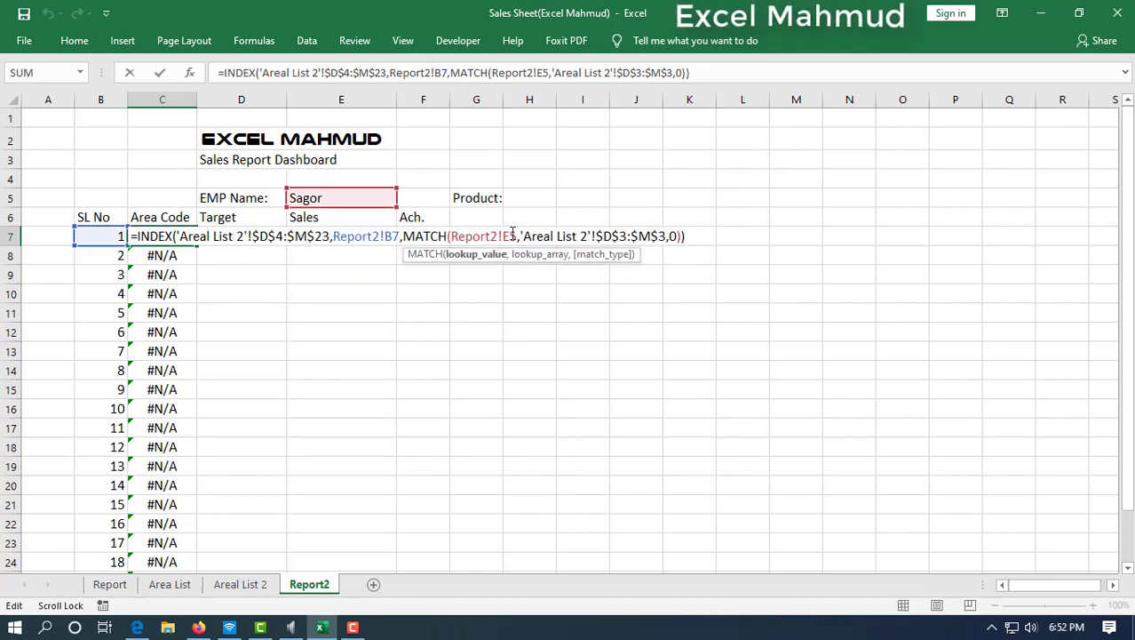
pyautogui.press('F4')
pyautogui.press('Return')
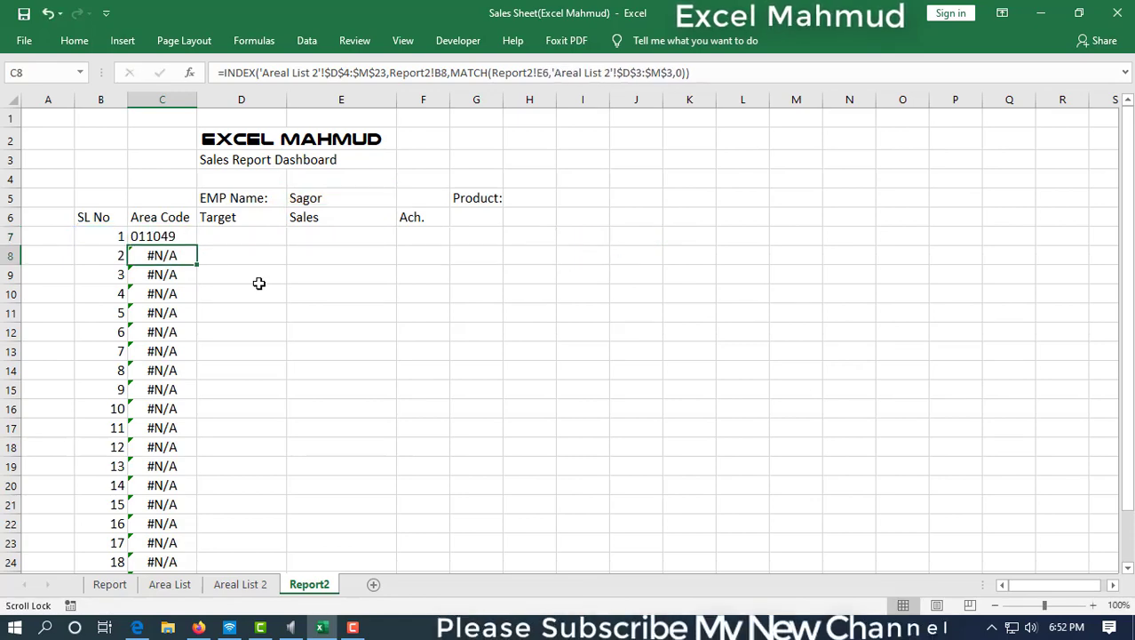
pyautogui.press('Up')
# Step: Fill the lookup down the Area Code column and clear the #VALUE! from Total cell C27
pyautogui.doubleClick(199, 249)
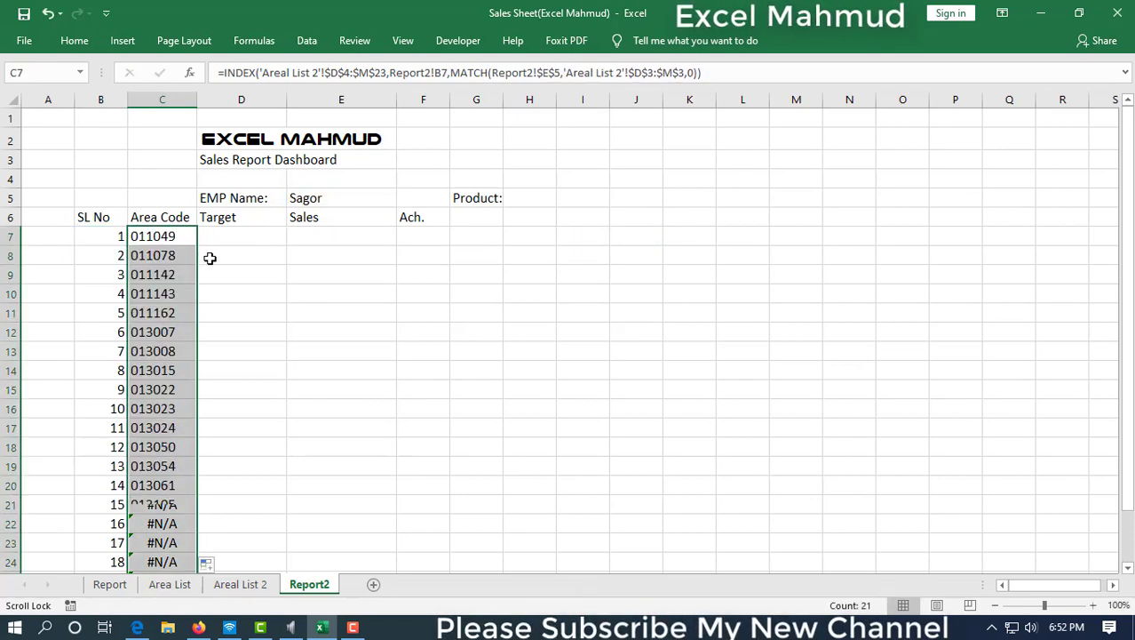
pyautogui.scroll(-3, 185, 368)
pyautogui.scroll(3, 203, 390)
pyautogui.scroll(-4, 211, 370)
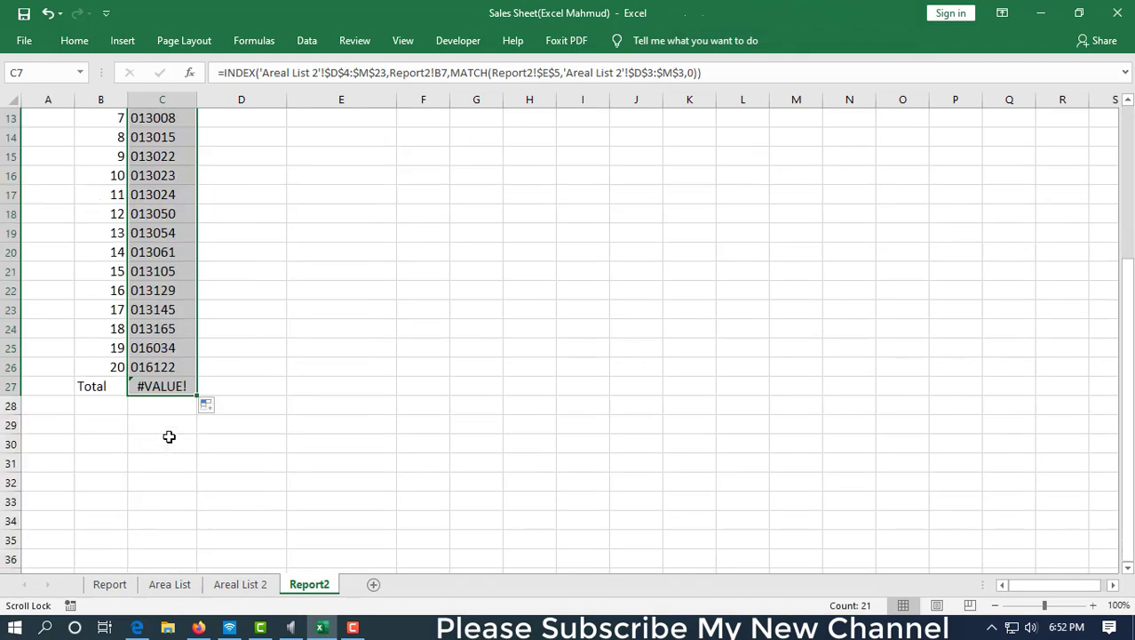
pyautogui.click(160, 390)
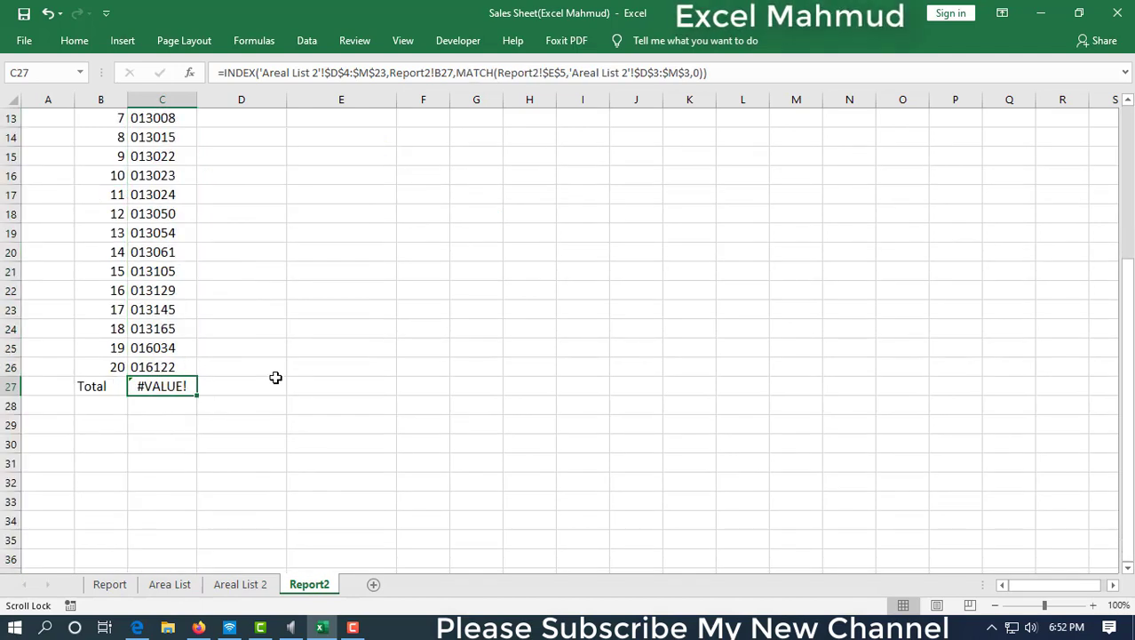
pyautogui.hotkey('alt', '=')
pyautogui.press('Escape')
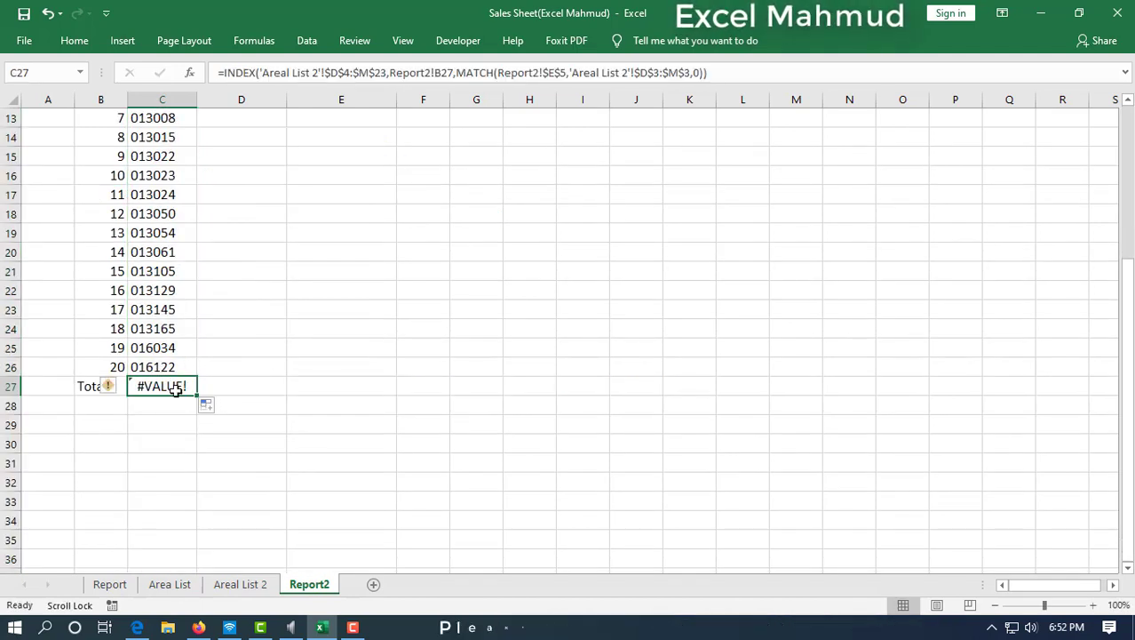
pyautogui.press('Delete')
pyautogui.click(264, 385)
pyautogui.scroll(4, 311, 378)
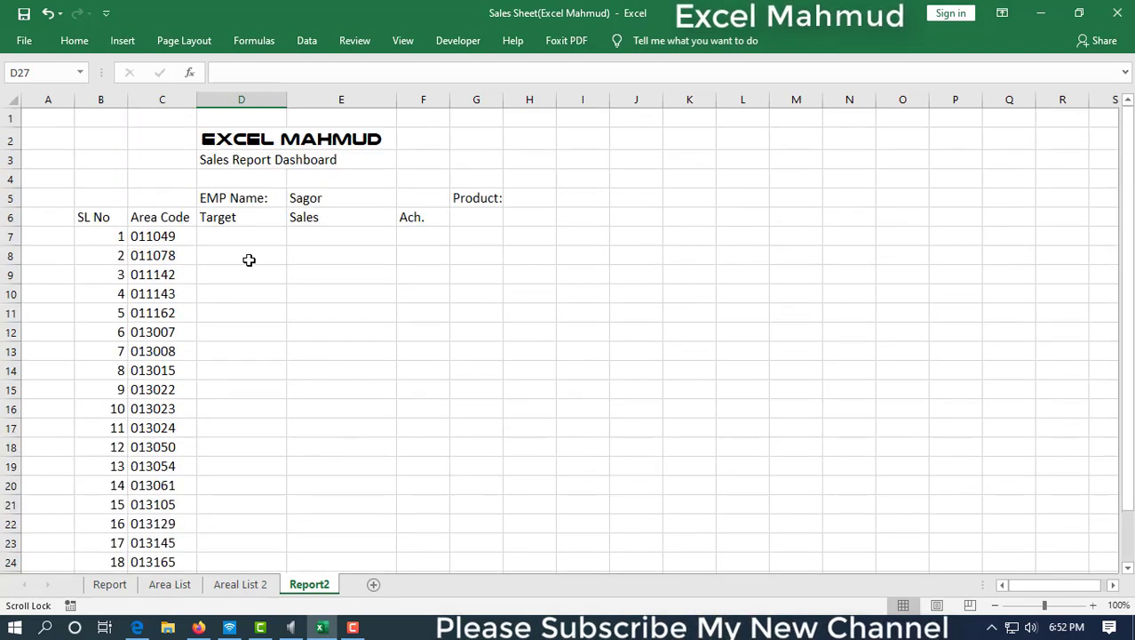
# Step: Try several names in E5's employee dropdown, ending on the intended employee
pyautogui.click(253, 216)
pyautogui.click(382, 199)
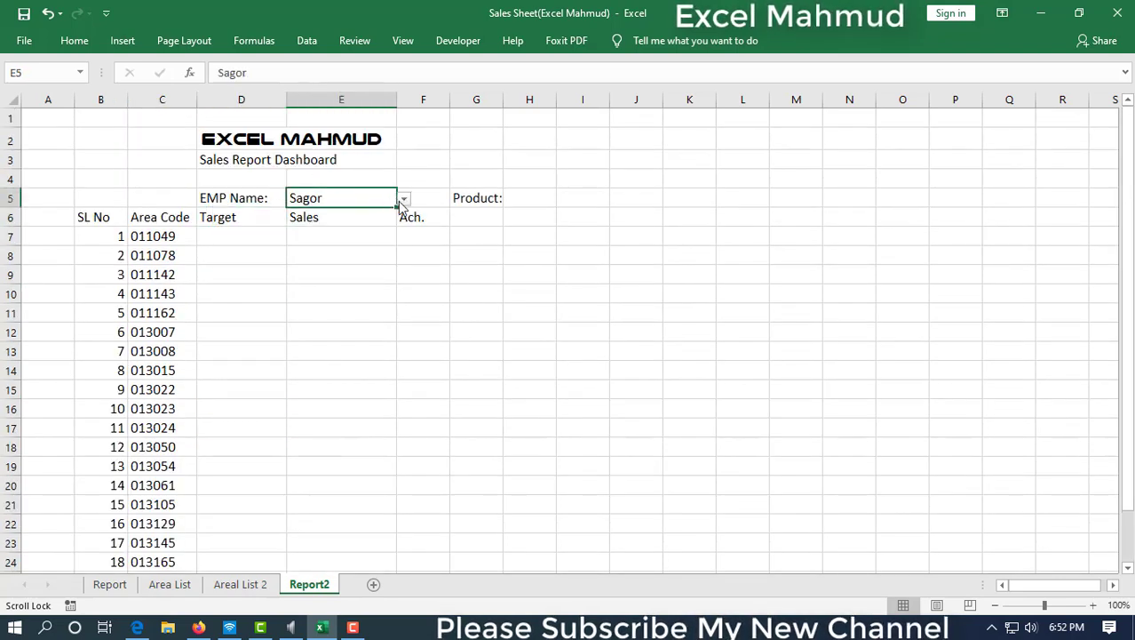
pyautogui.click(403, 199)
pyautogui.click(378, 255)
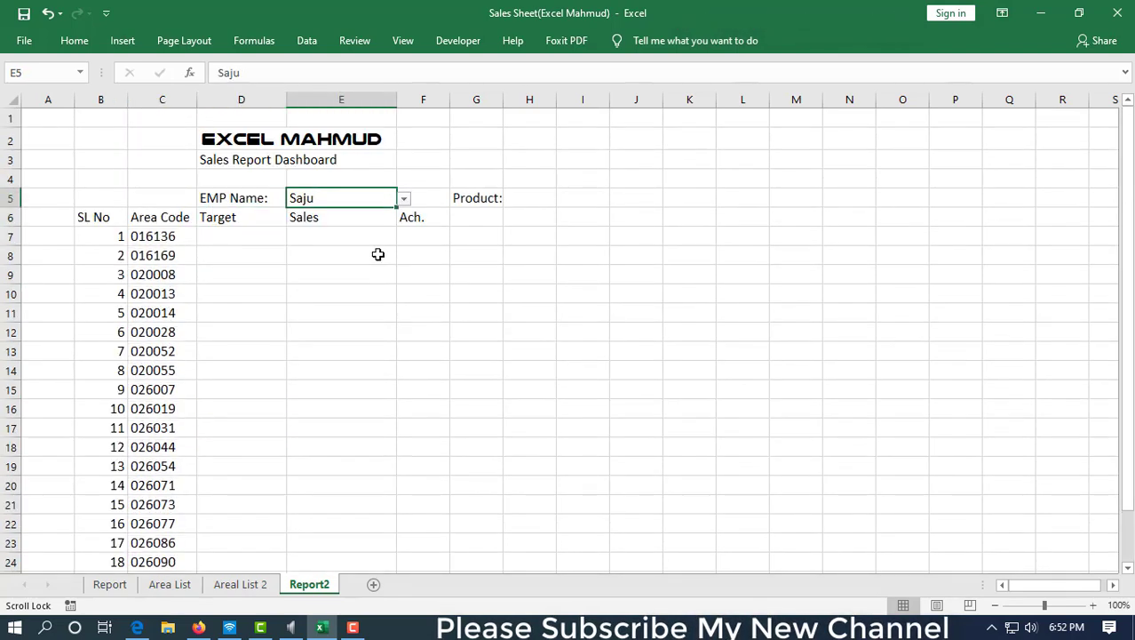
pyautogui.click(404, 199)
pyautogui.click(373, 278)
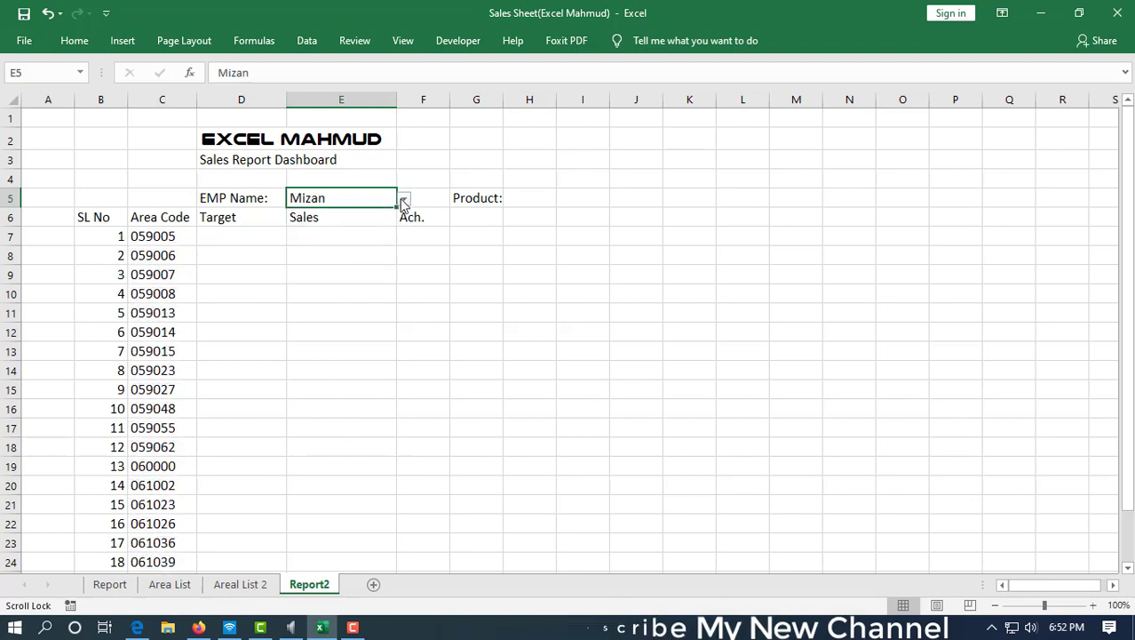
pyautogui.click(404, 200)
pyautogui.click(355, 290)
pyautogui.click(404, 199)
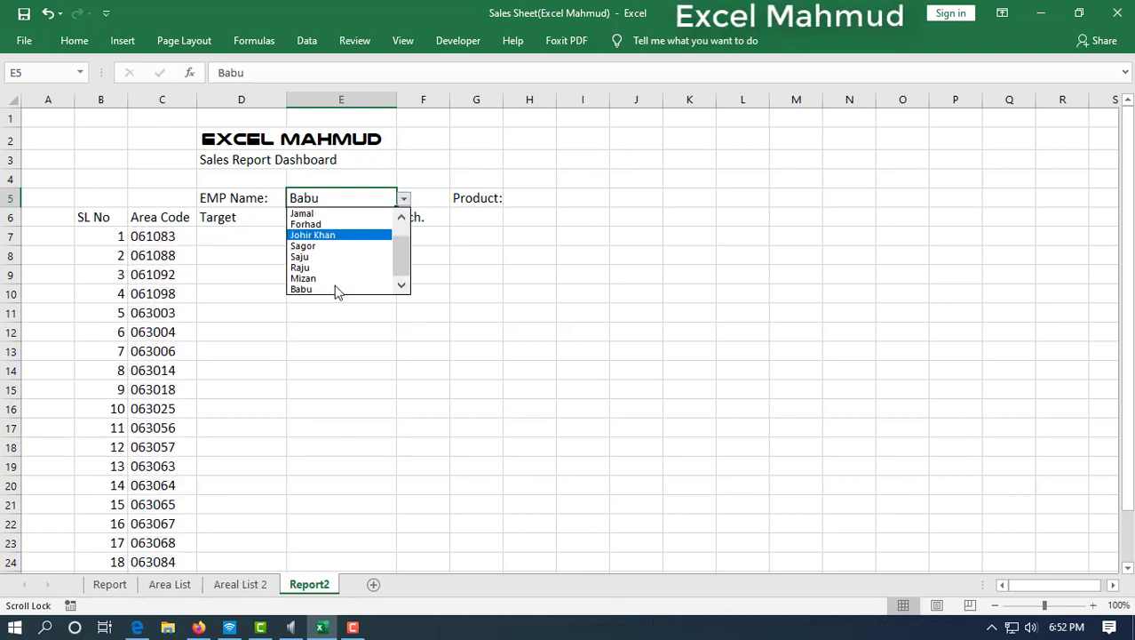
pyautogui.click(337, 288)
pyautogui.hotkey('ctrl', 'z')
pyautogui.click(402, 198)
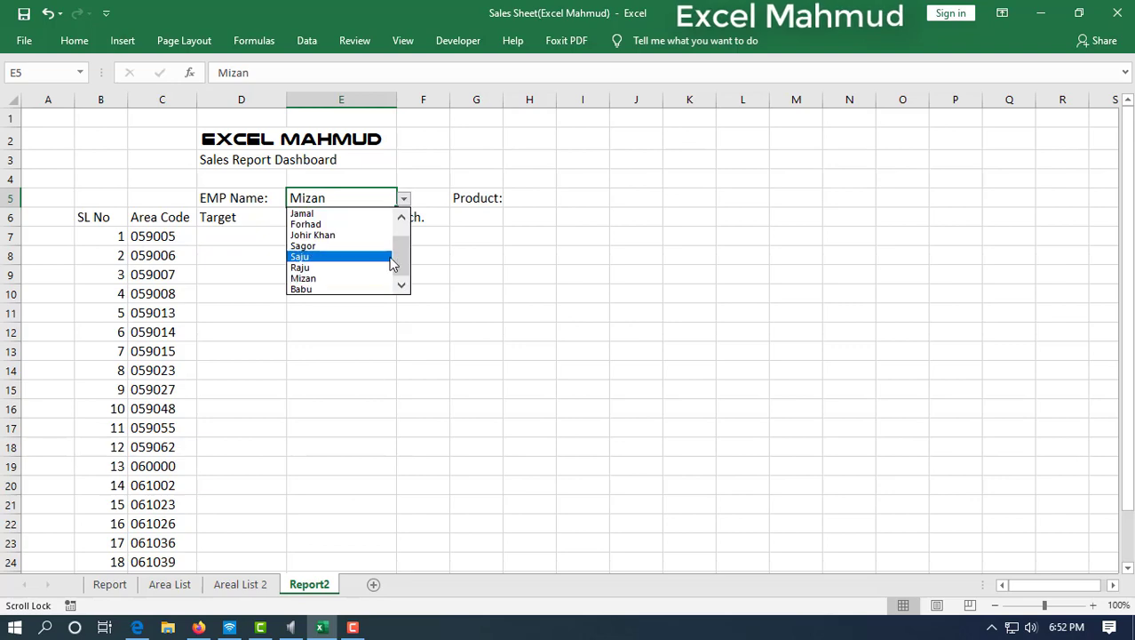
pyautogui.scroll(3, 400, 258)
pyautogui.click(319, 213)
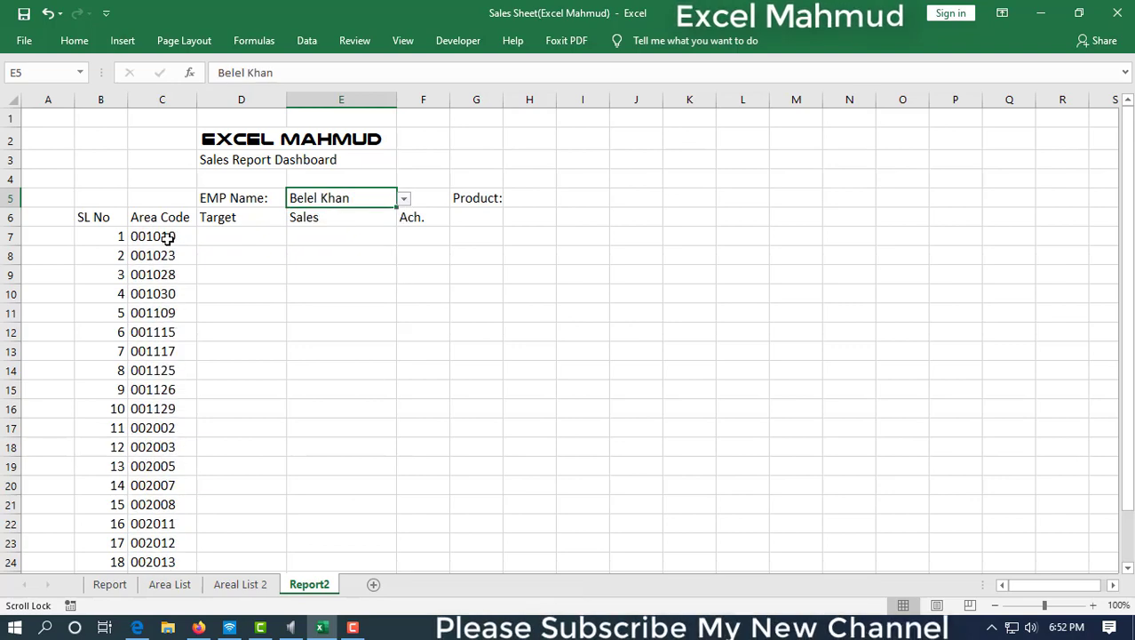
# Step: Verify area codes C7:C26 (001010 to 002018) against that employee's codes on Areal List 2
pyautogui.click(170, 235)
pyautogui.scroll(-1, 199, 373)
pyautogui.scroll(-4, 199, 373)
pyautogui.click(173, 372)
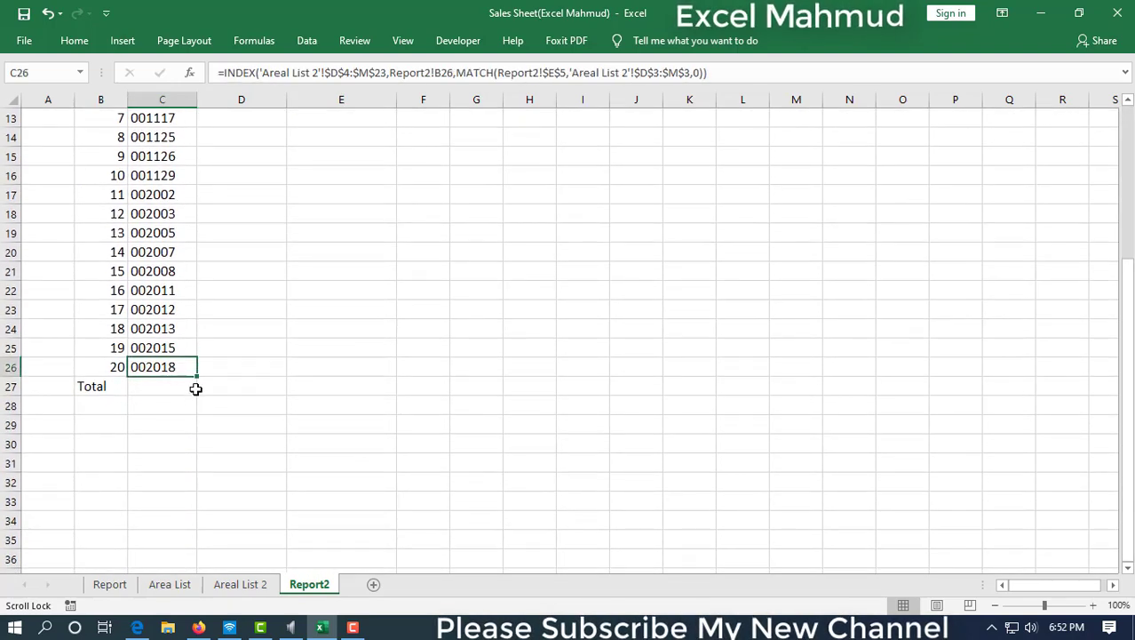
pyautogui.click(240, 584)
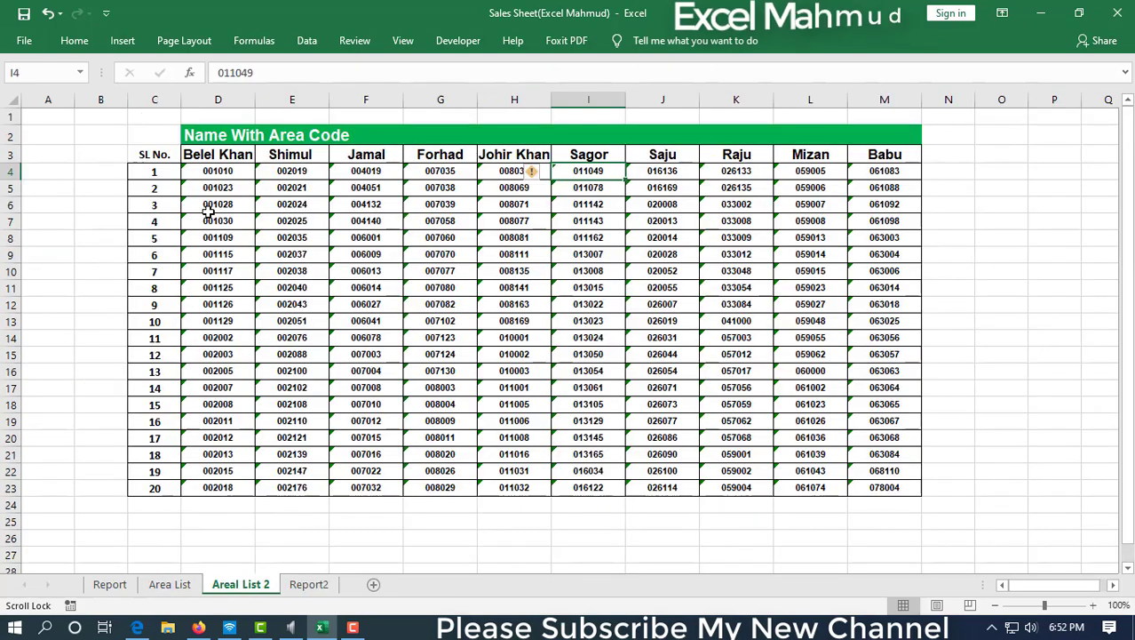
pyautogui.click(237, 489)
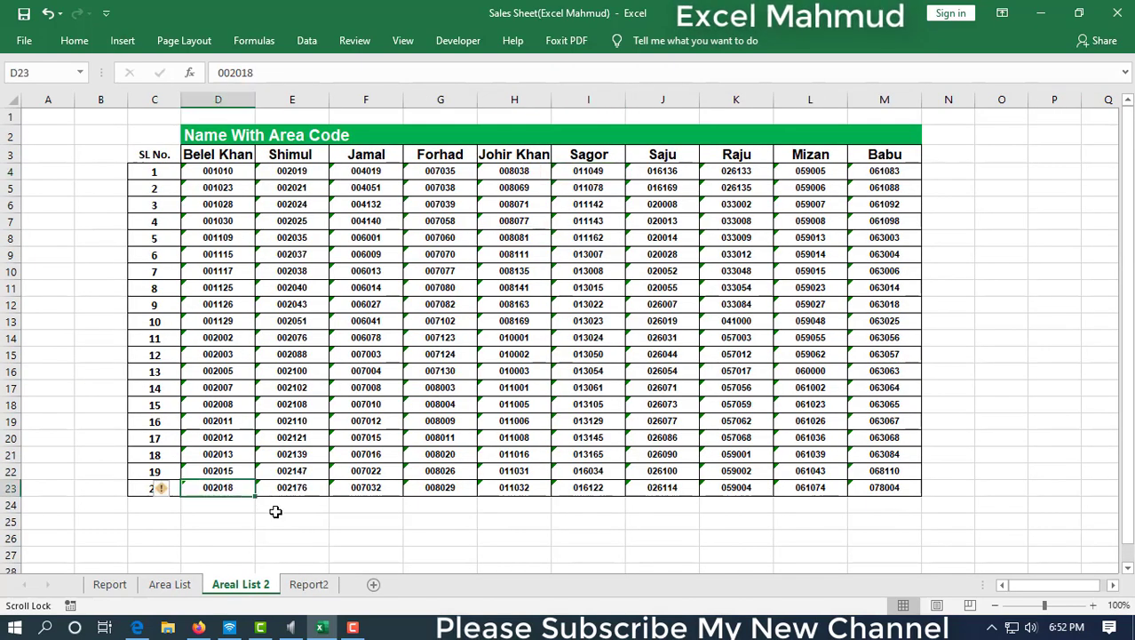
pyautogui.click(309, 584)
pyautogui.scroll(4, 231, 319)
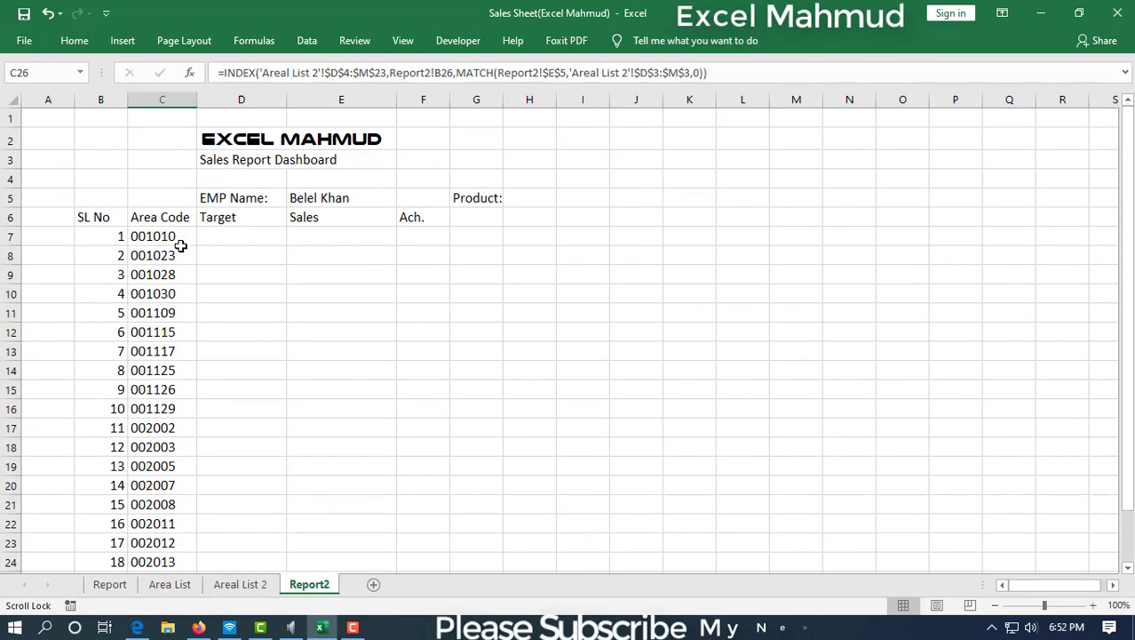
pyautogui.moveTo(180, 244); pyautogui.dragTo(168, 481)
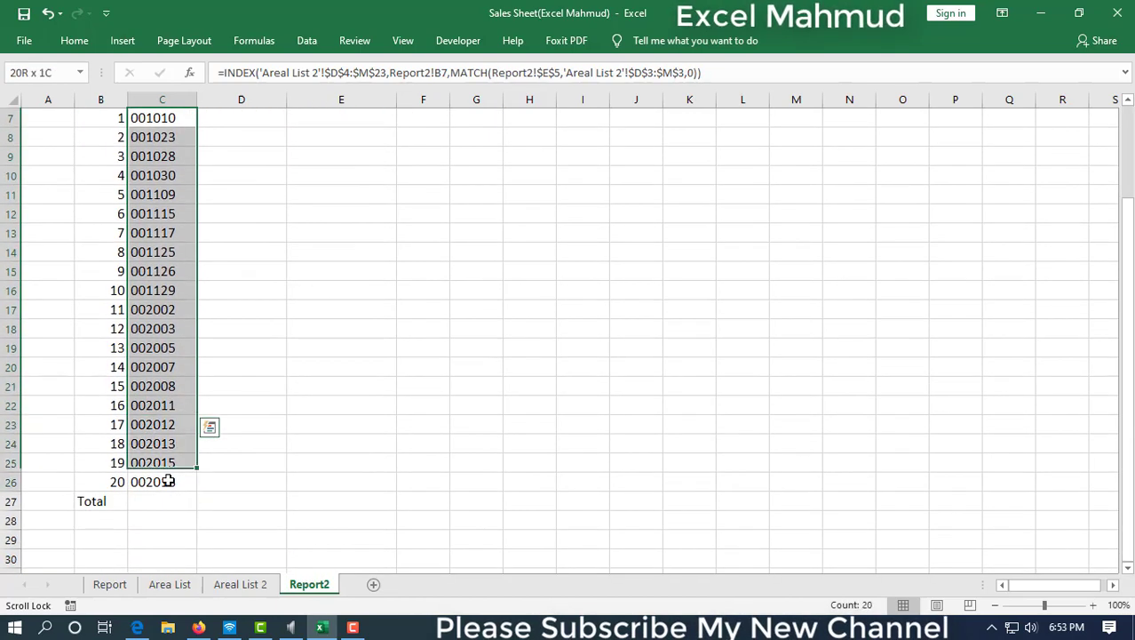
pyautogui.scroll(2, 324, 398)
pyautogui.click(243, 232)
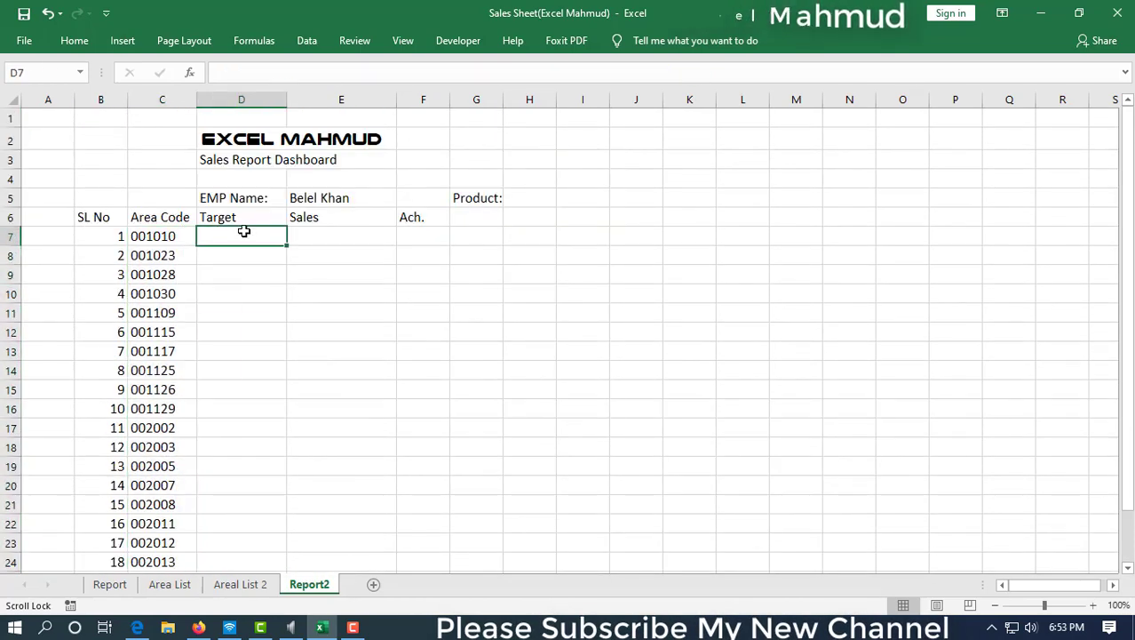
# Step: Select row 7's Target, Sales and Ach. cells, then cells J5 and K4:K6
pyautogui.moveTo(264, 236); pyautogui.dragTo(404, 231)
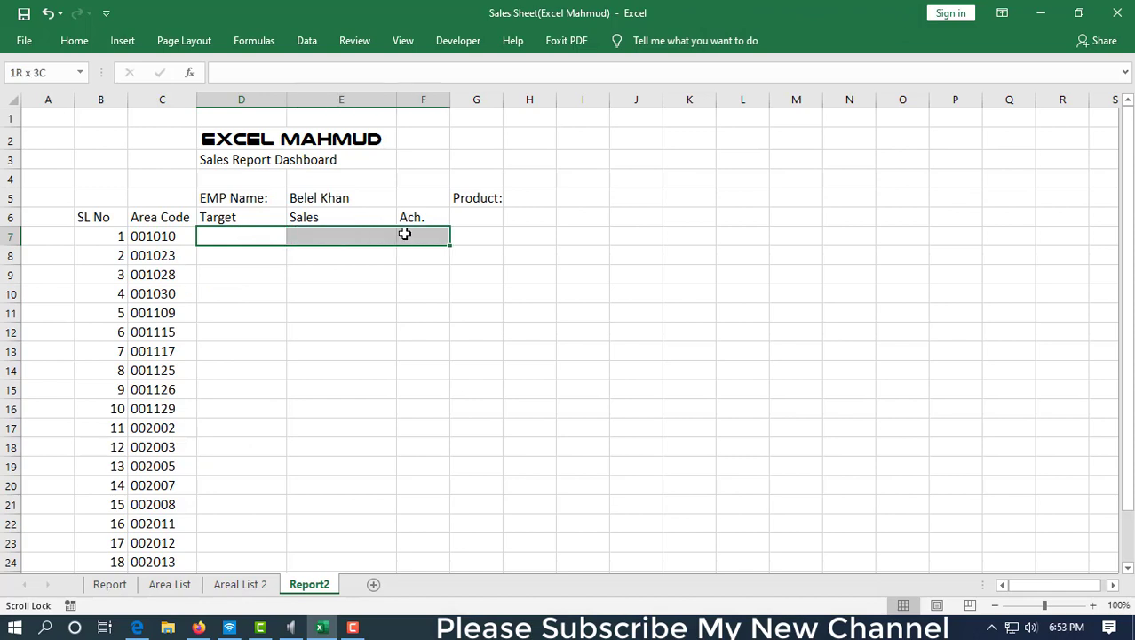
pyautogui.click(590, 257)
pyautogui.click(649, 202)
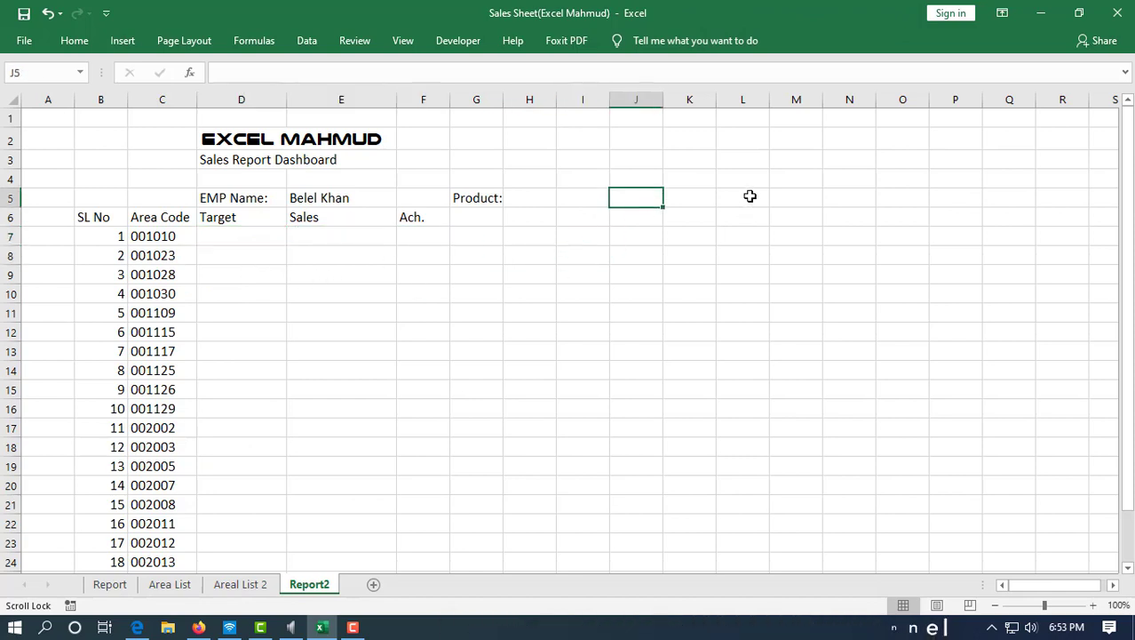
pyautogui.moveTo(742, 179); pyautogui.dragTo(794, 411)
pyautogui.click(702, 188)
pyautogui.hotkey('shift', 'Down')
pyautogui.hotkey('shift', 'Down')
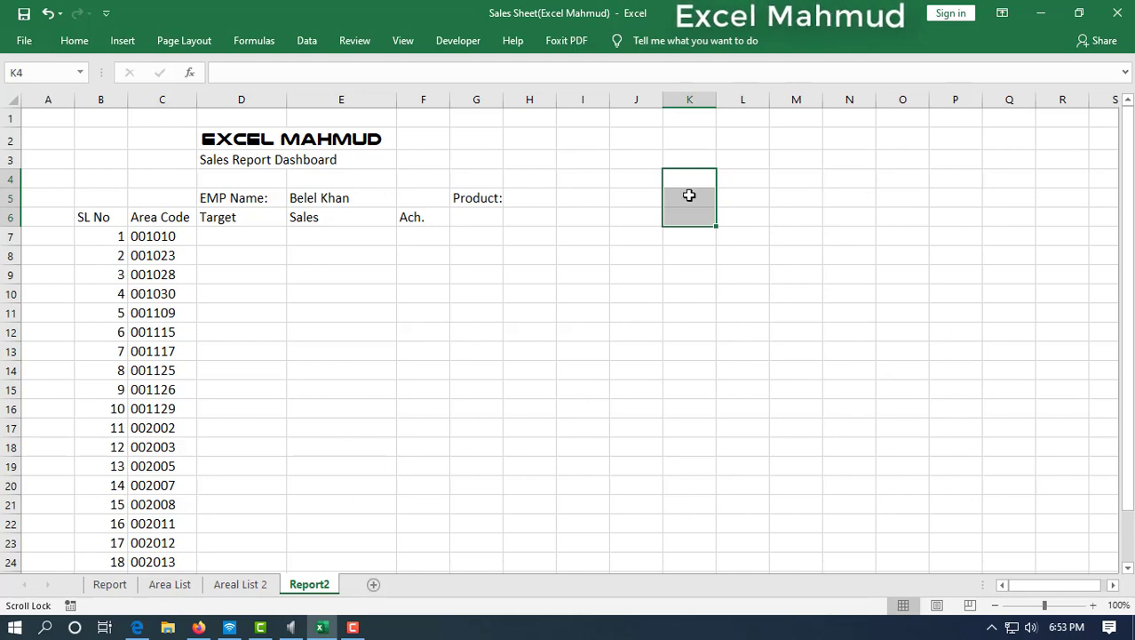
# Step: Mark out an empty block from K4 beside the table, then go to the Area List sheet
pyautogui.moveTo(690, 178); pyautogui.dragTo(1047, 306)
pyautogui.click(1057, 308)
pyautogui.moveTo(702, 177); pyautogui.dragTo(799, 299)
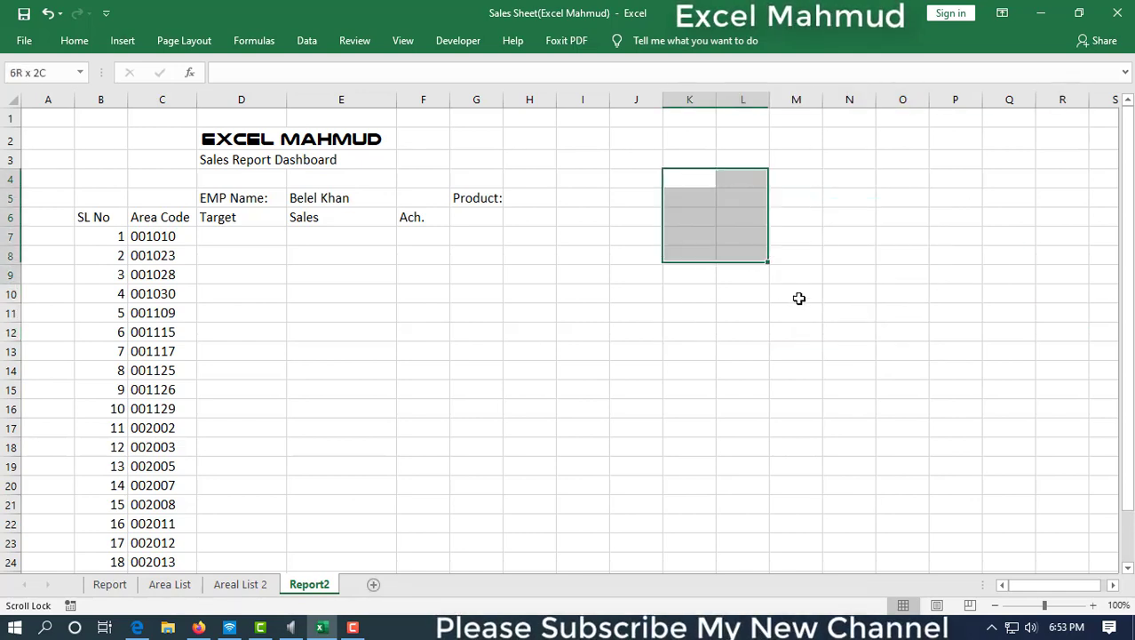
pyautogui.click(956, 312)
pyautogui.click(690, 178)
pyautogui.moveTo(689, 178); pyautogui.dragTo(956, 332)
pyautogui.click(1009, 312)
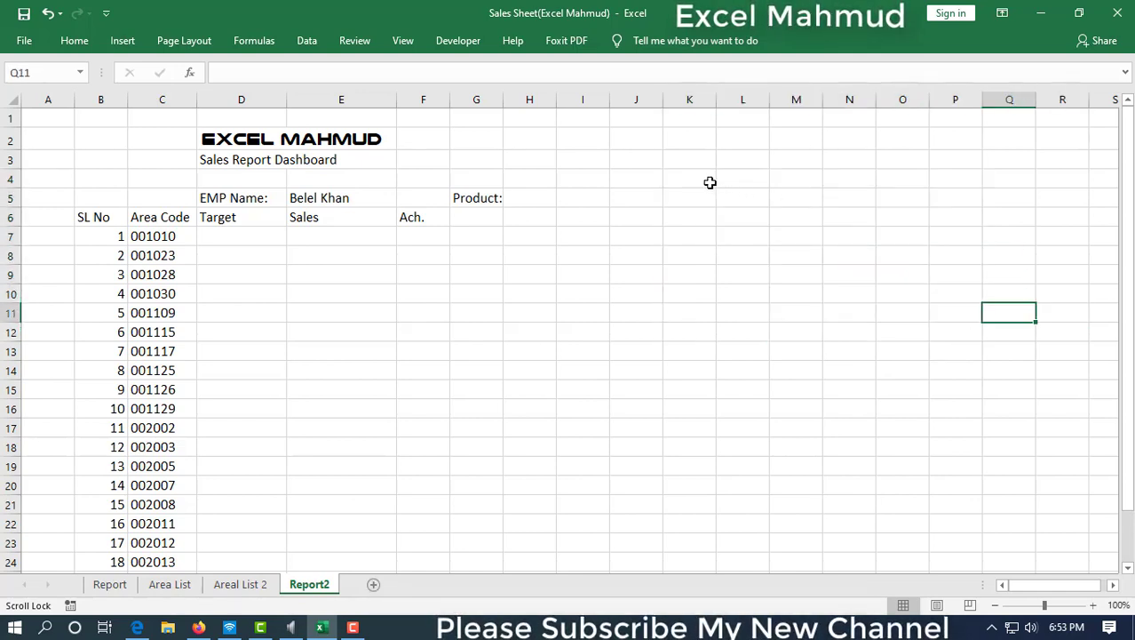
pyautogui.moveTo(710, 182); pyautogui.dragTo(933, 318)
pyautogui.click(935, 316)
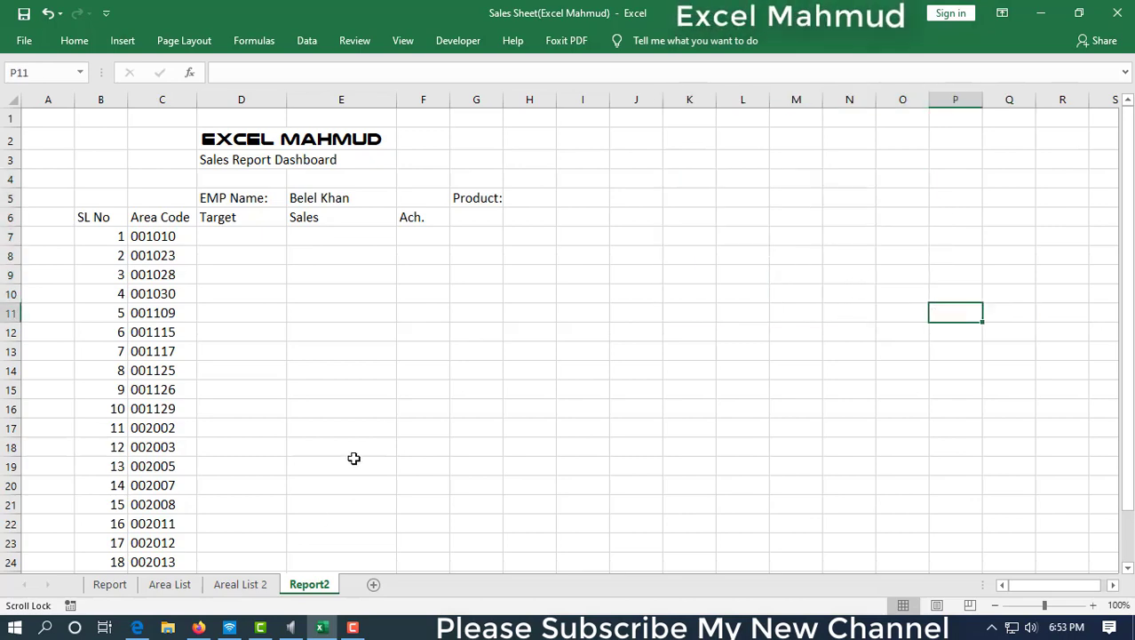
pyautogui.click(171, 585)
# Step: Copy the Area, Dec '19 Sales and Target data on the Report sheet down to row 439
pyautogui.click(111, 585)
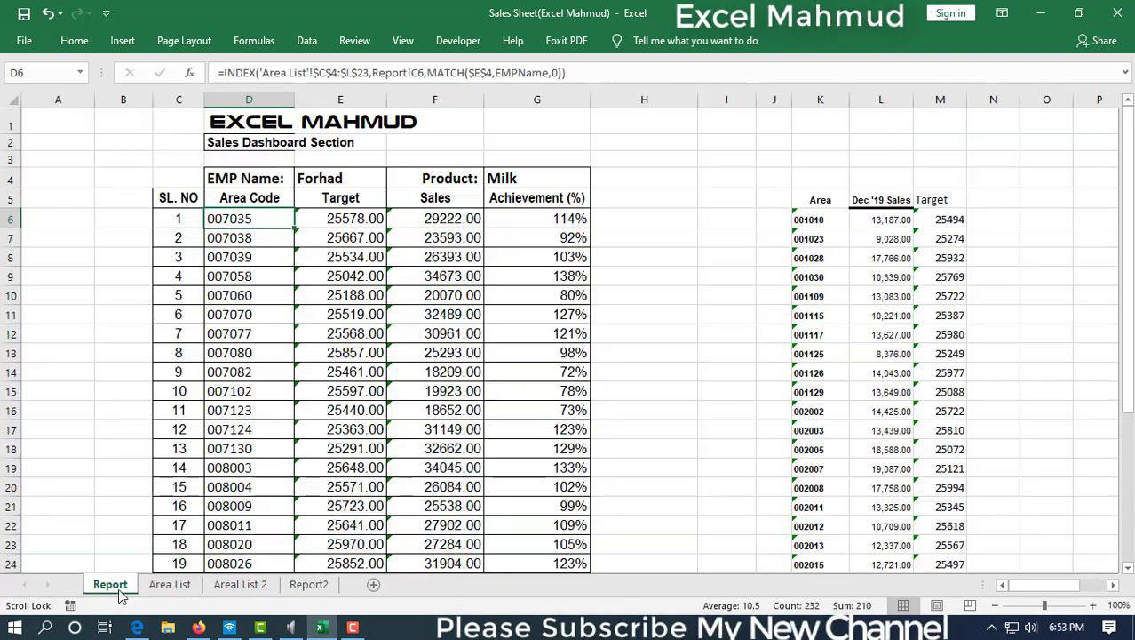
pyautogui.moveTo(811, 201); pyautogui.dragTo(942, 541)
pyautogui.scroll(-1, 933, 410)
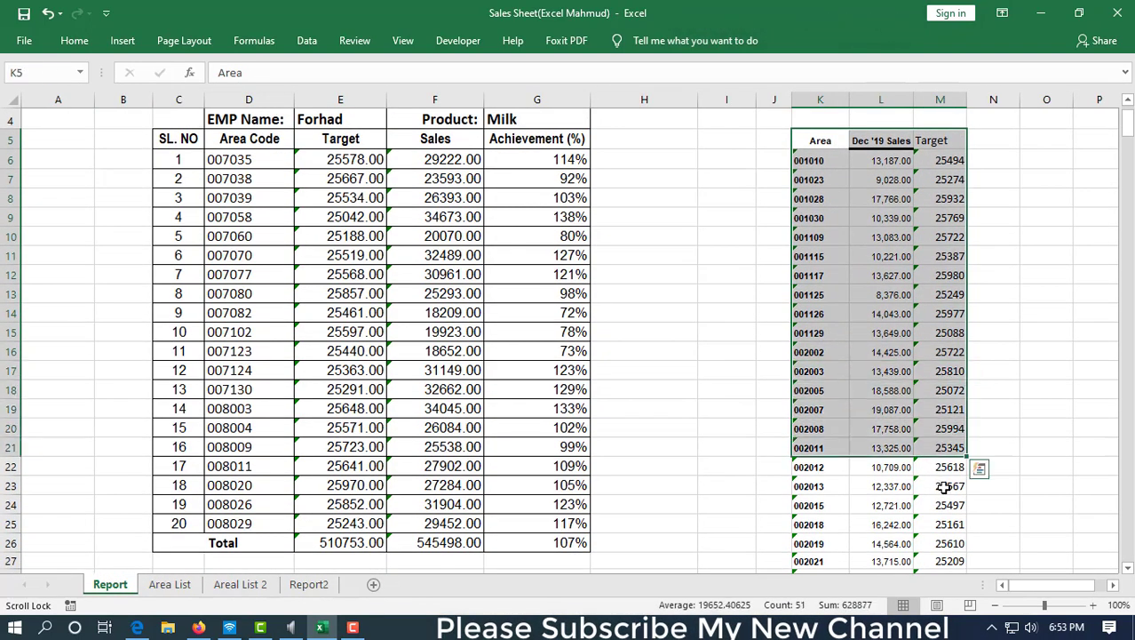
pyautogui.scroll(-18, 939, 490)
pyautogui.moveTo(936, 487); pyautogui.dragTo(948, 495)
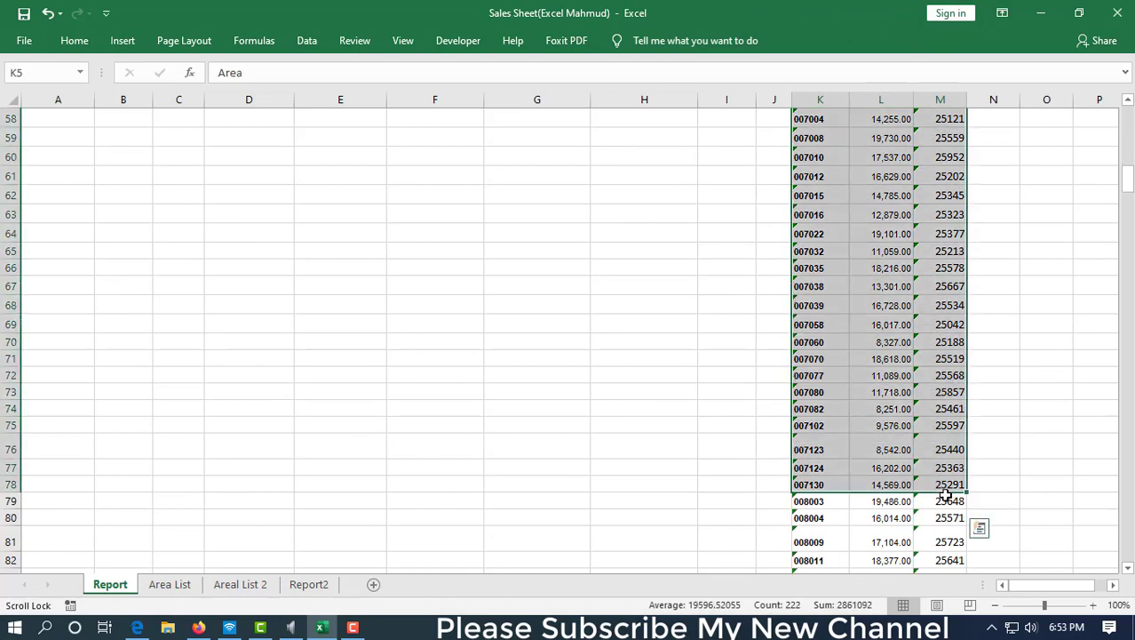
pyautogui.hotkey('ctrl', 'shift', 'Down')
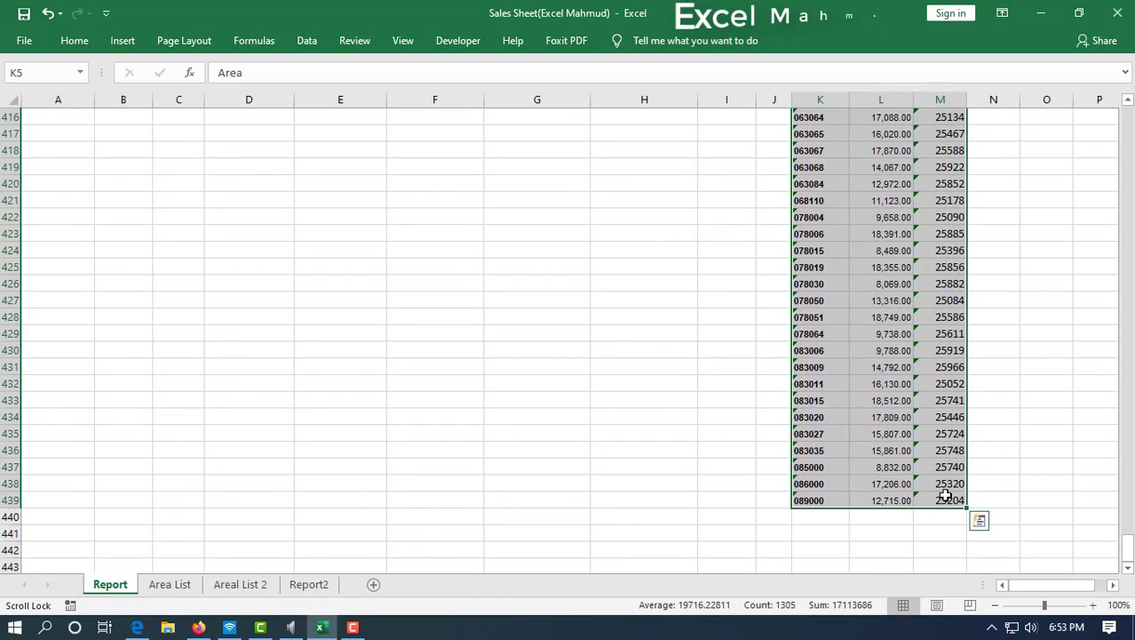
pyautogui.hotkey('ctrl', 'c')
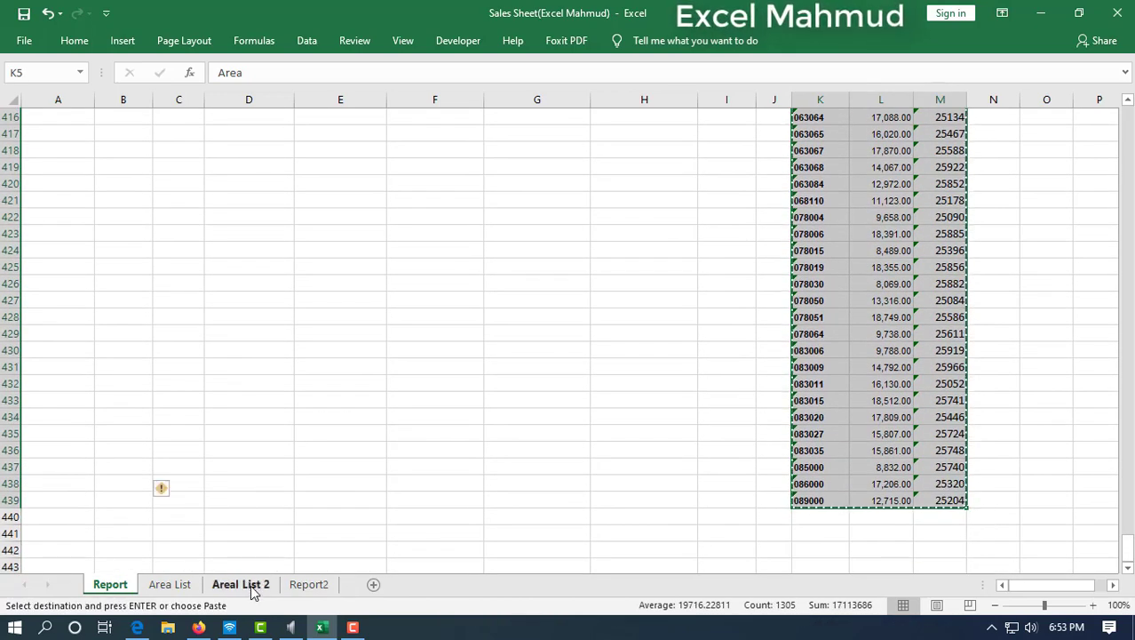
# Step: Paste the copied data into Report2's columns K–M starting at cell K6
pyautogui.click(252, 586)
pyautogui.click(307, 585)
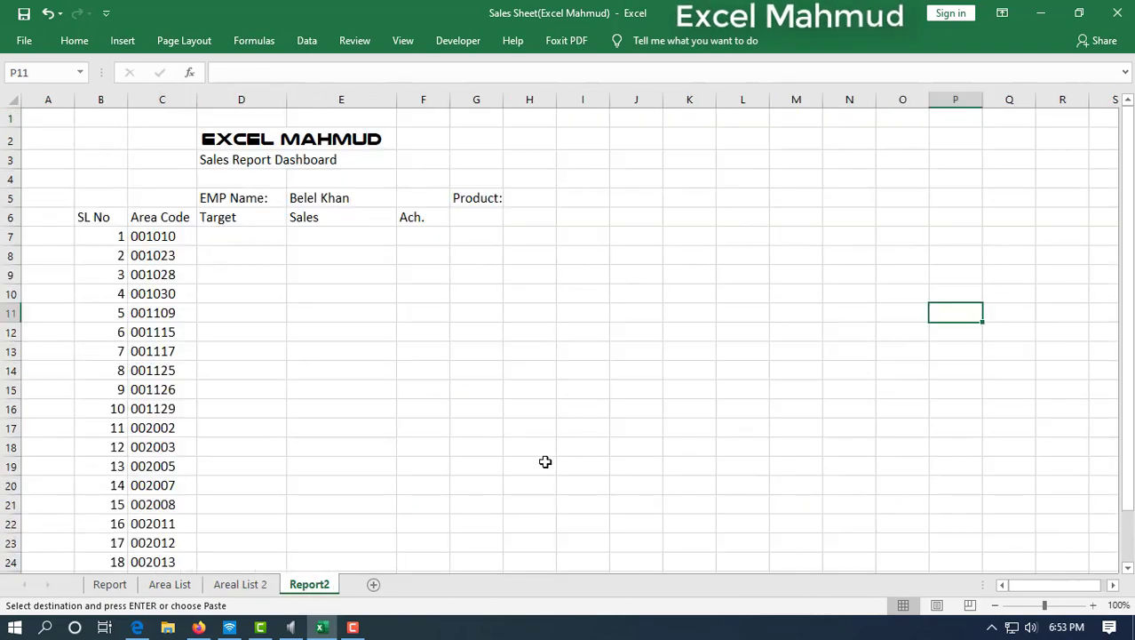
pyautogui.click(794, 197)
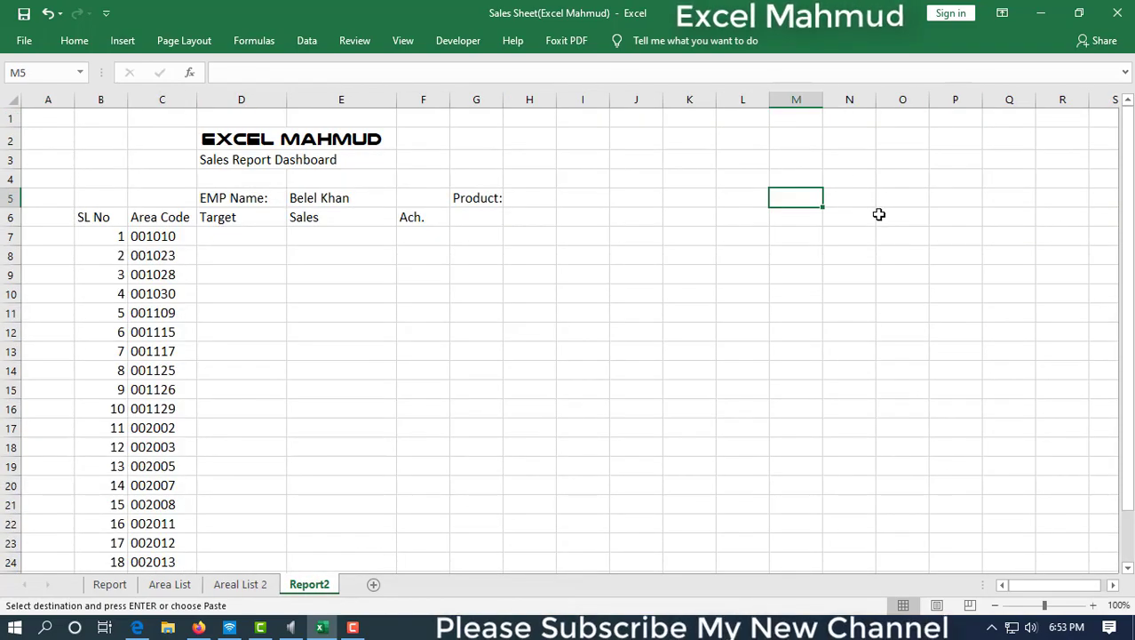
pyautogui.click(893, 200)
pyautogui.click(1008, 199)
pyautogui.click(1104, 199)
pyautogui.click(749, 198)
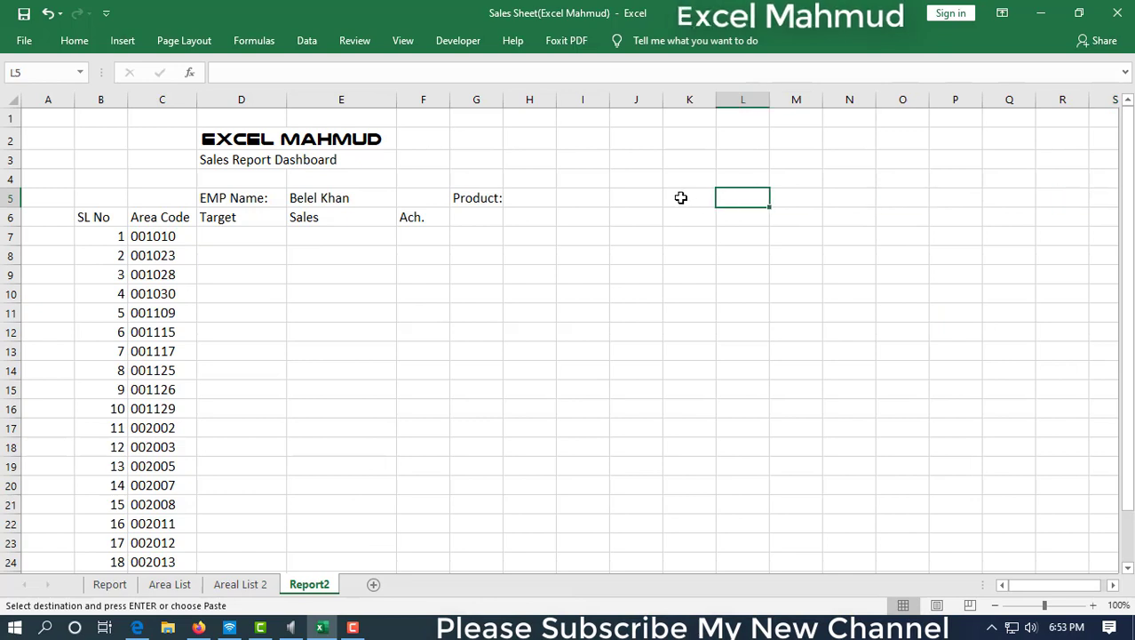
pyautogui.click(680, 197)
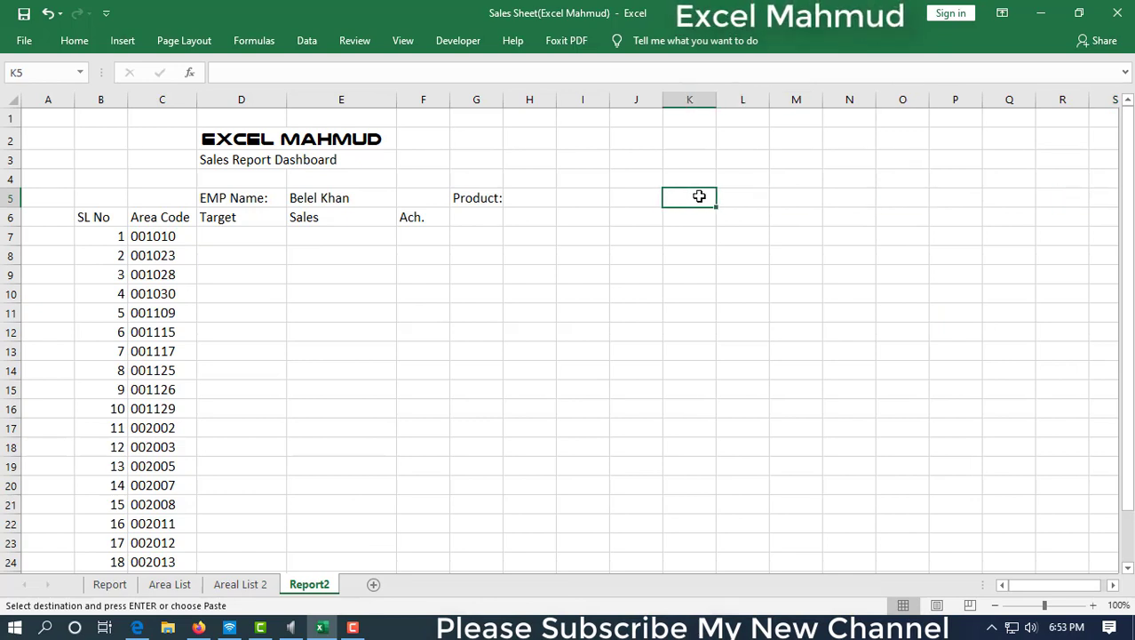
pyautogui.moveTo(699, 196); pyautogui.dragTo(783, 198)
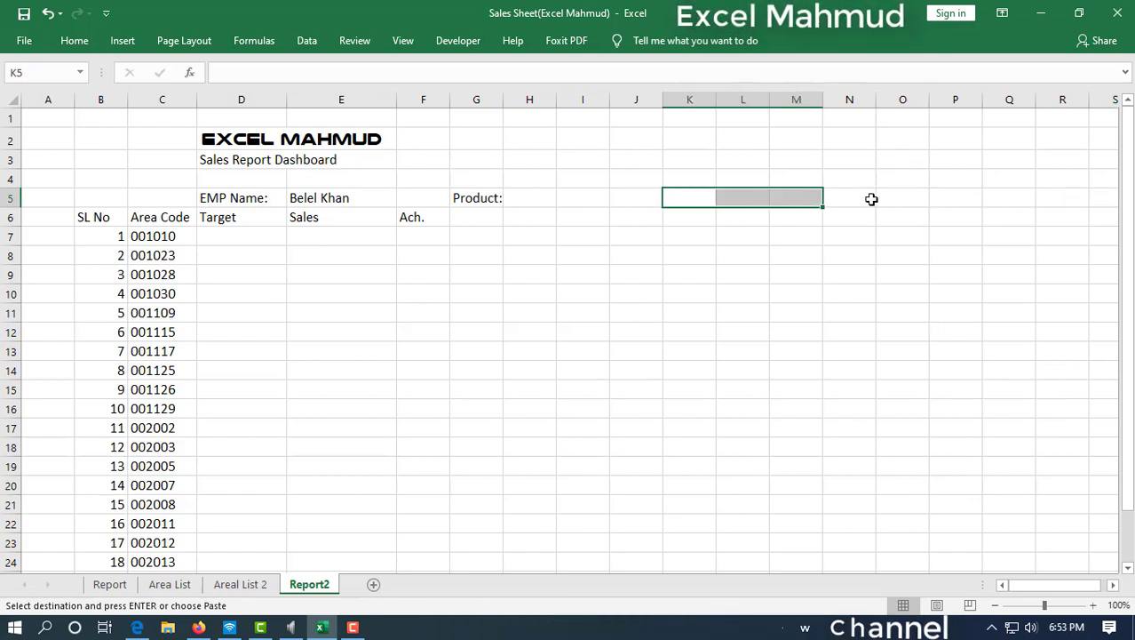
pyautogui.moveTo(869, 198); pyautogui.dragTo(781, 195)
pyautogui.click(713, 196)
pyautogui.moveTo(692, 201); pyautogui.dragTo(786, 203)
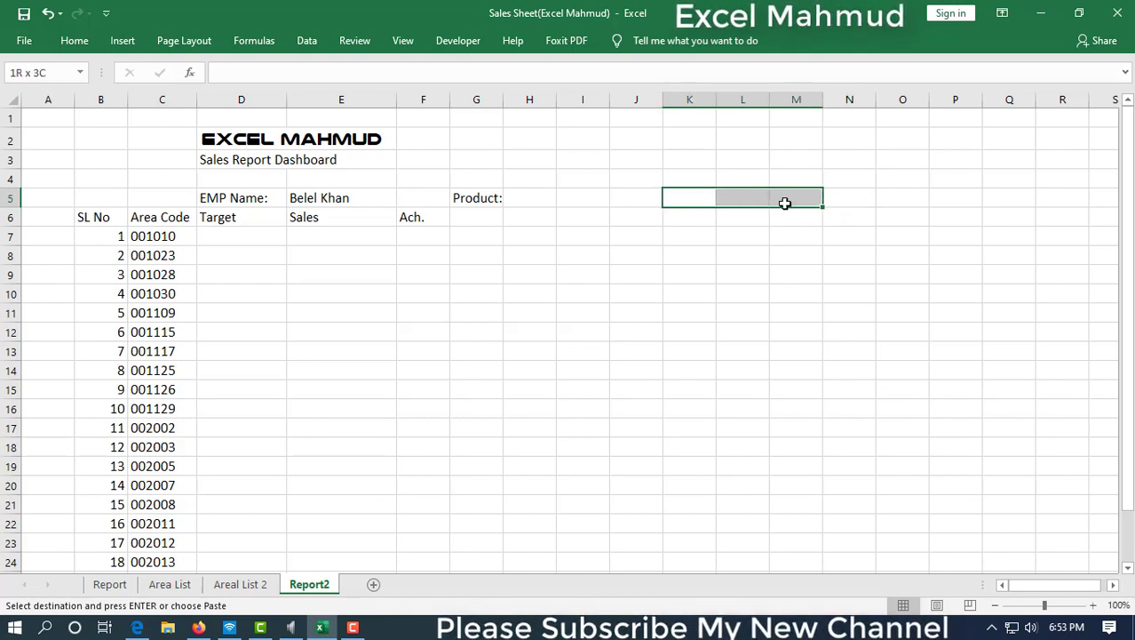
pyautogui.click(860, 202)
pyautogui.click(702, 205)
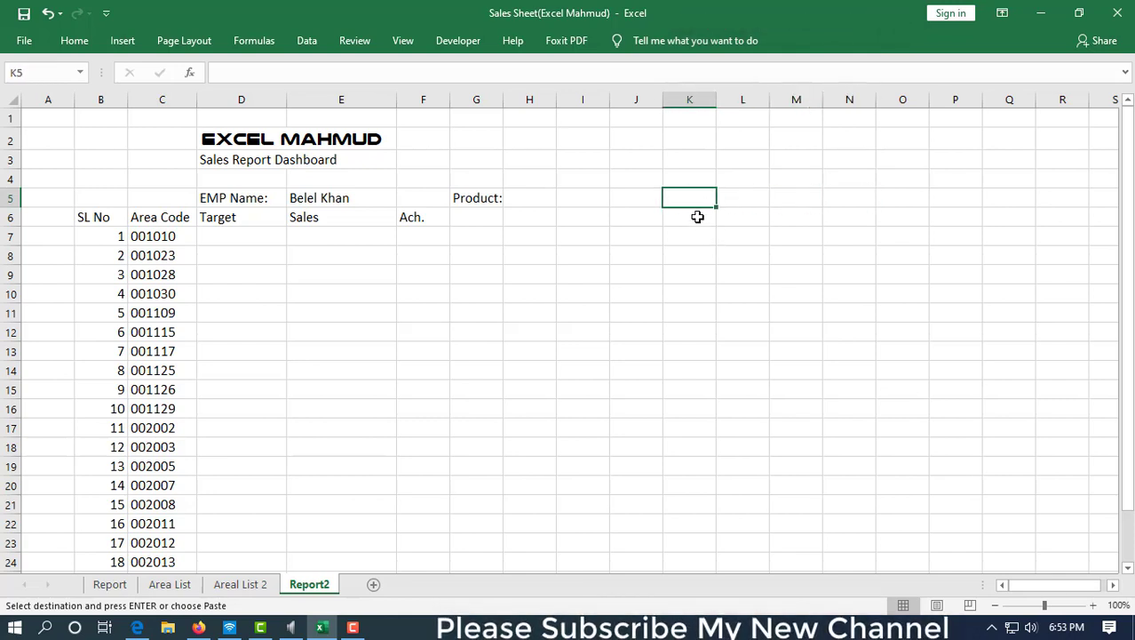
pyautogui.click(697, 217)
pyautogui.hotkey('ctrl', 'v')
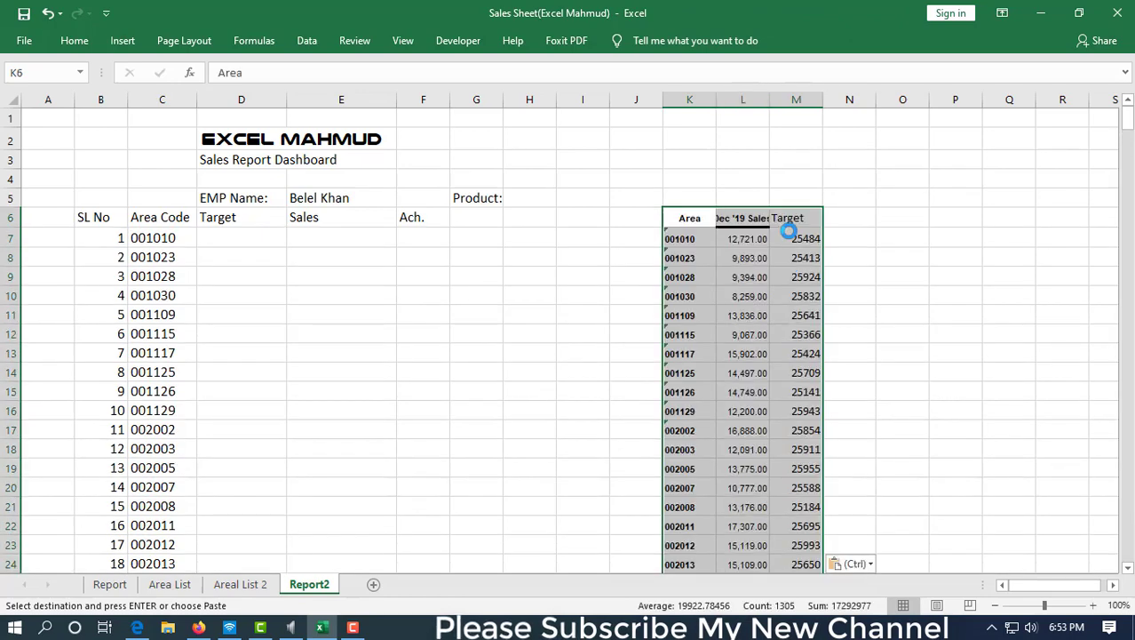
# Step: Autofit column L to its Dec '19 Sales heading
pyautogui.click(839, 235)
pyautogui.doubleClick(774, 99)
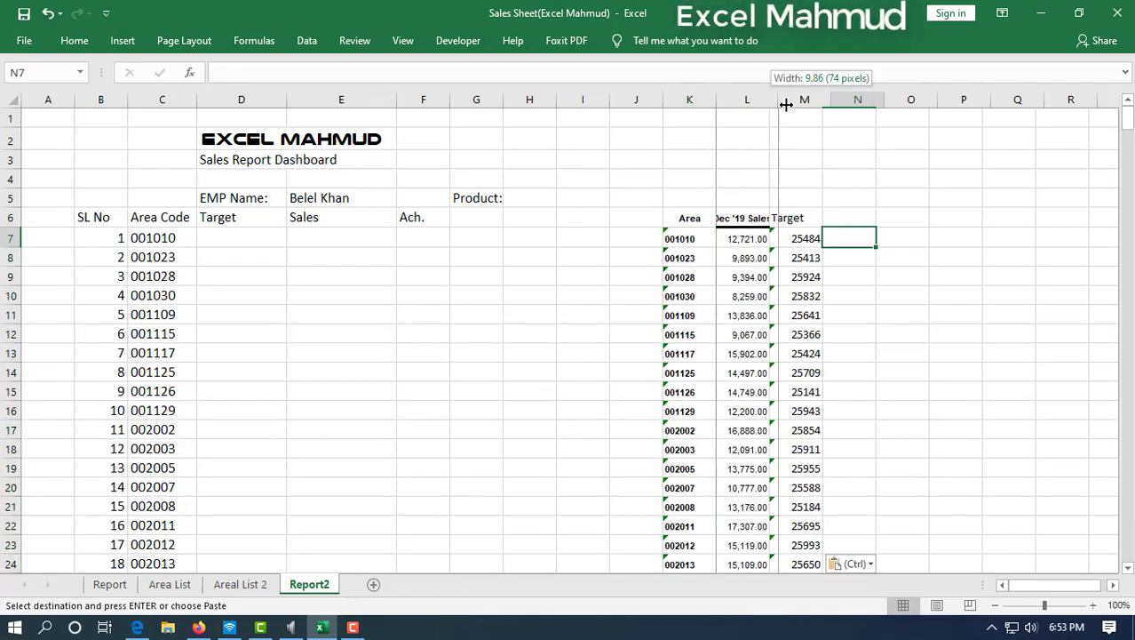
pyautogui.click(892, 180)
# Step: Fill the Area, Dec '19 Sales, Target header row K6:M6 with yellow
pyautogui.moveTo(693, 218); pyautogui.dragTo(813, 222)
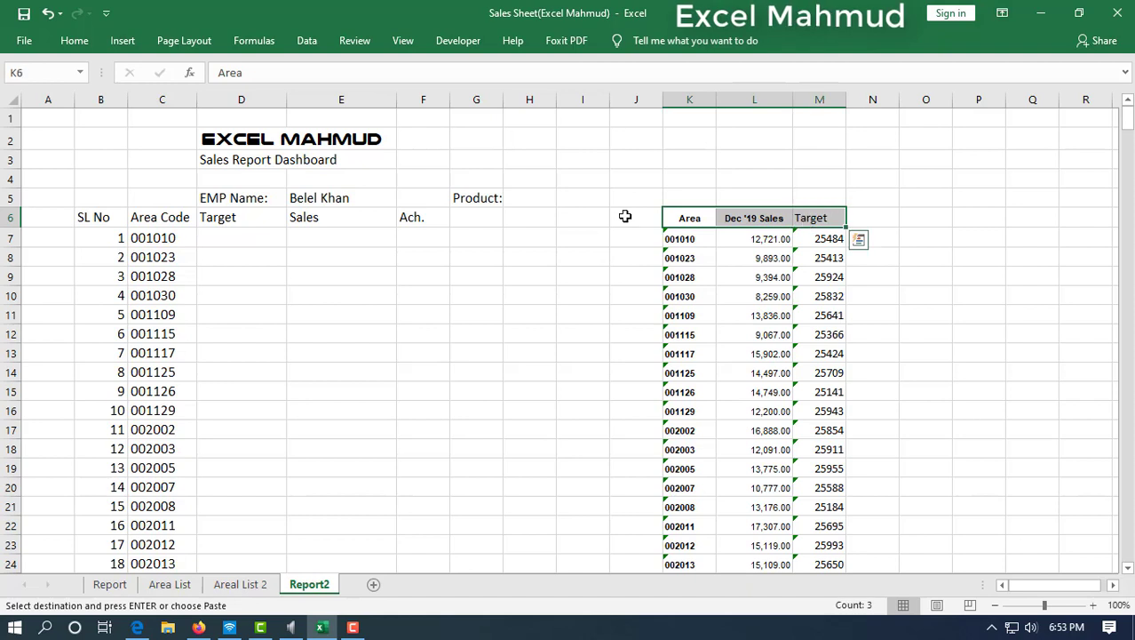
pyautogui.click(76, 42)
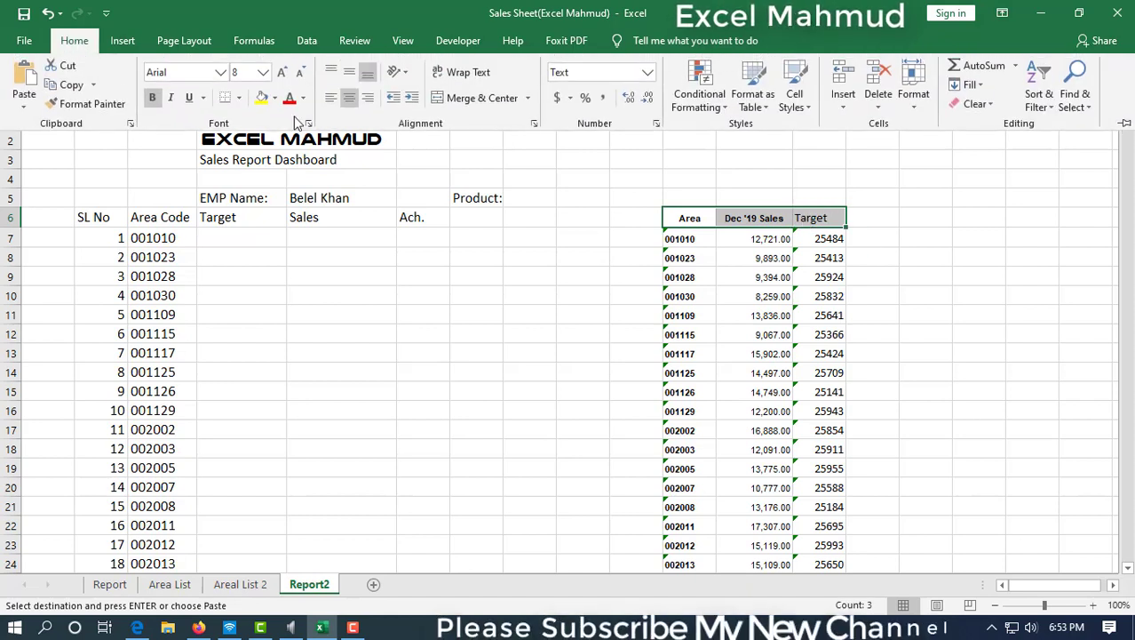
pyautogui.click(261, 101)
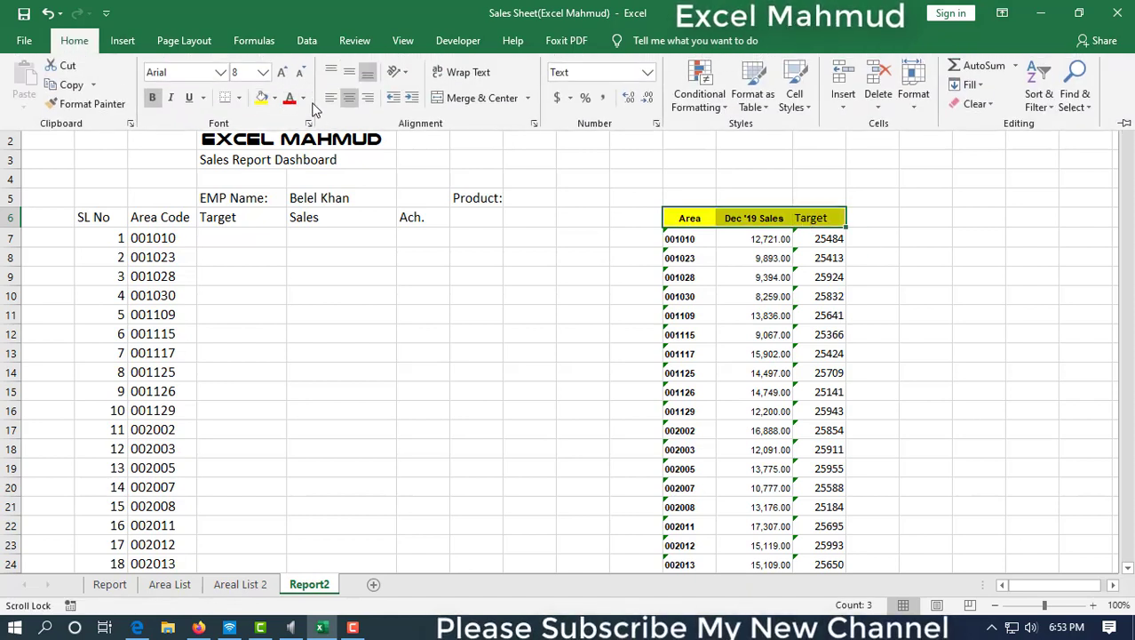
pyautogui.click(698, 223)
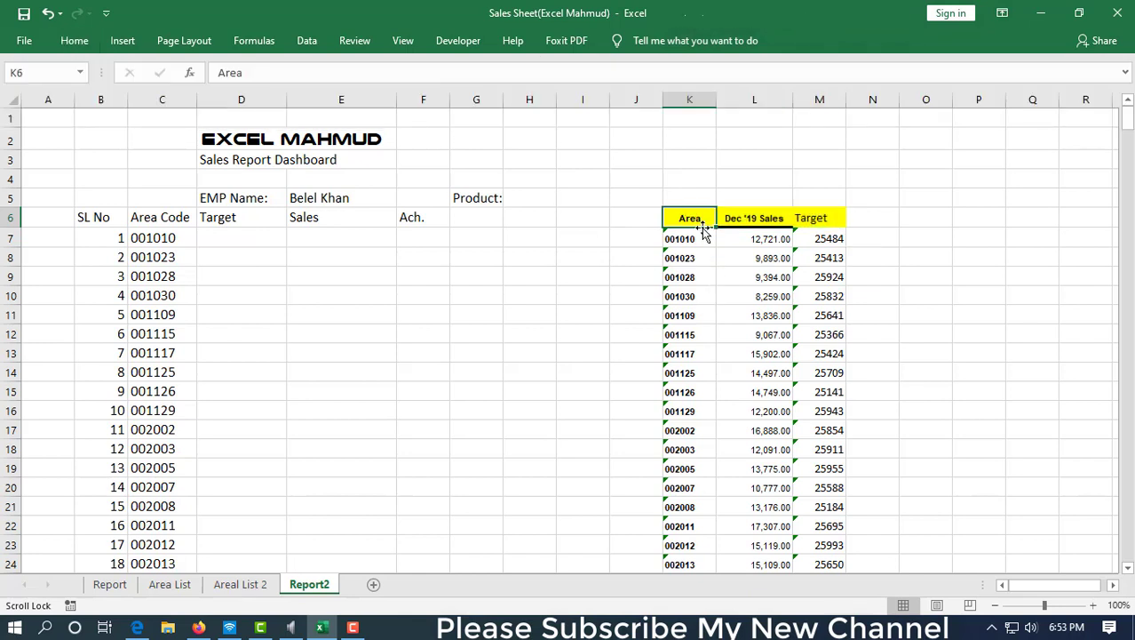
pyautogui.moveTo(226, 231); pyautogui.dragTo(423, 468)
pyautogui.click(516, 353)
pyautogui.moveTo(280, 259); pyautogui.dragTo(555, 380)
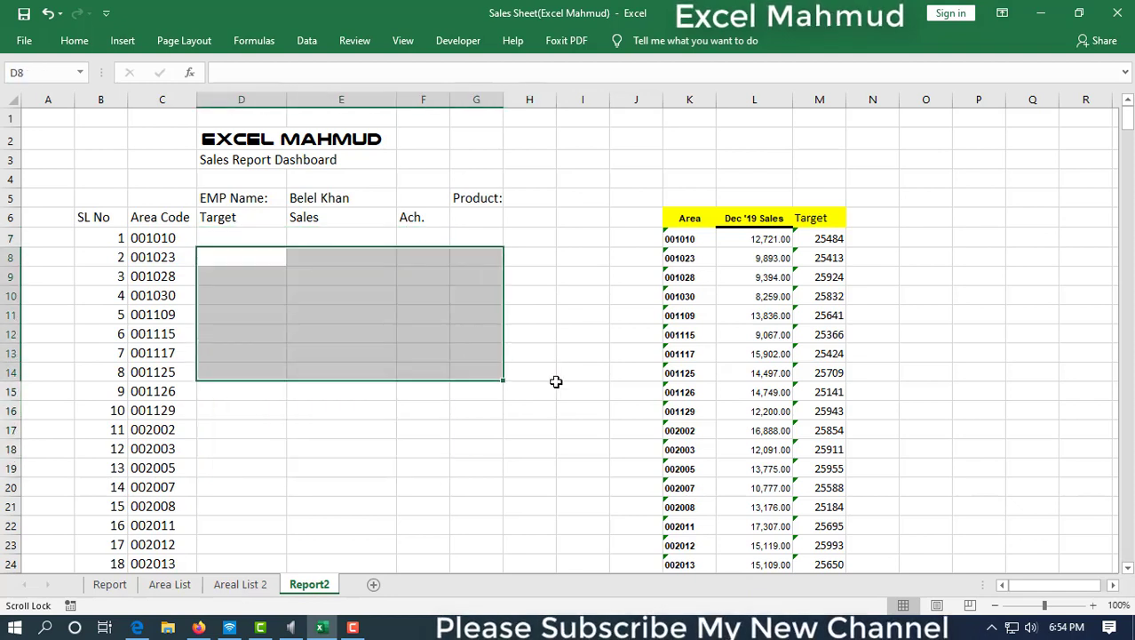
pyautogui.click(679, 276)
pyautogui.moveTo(680, 276); pyautogui.dragTo(795, 411)
pyautogui.click(926, 352)
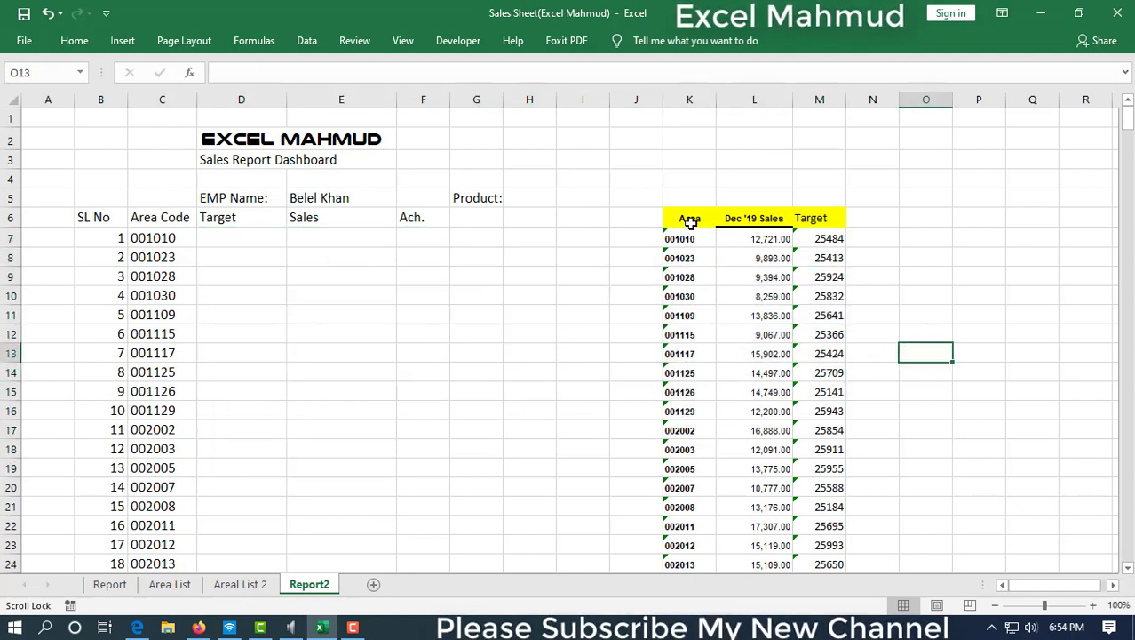
pyautogui.moveTo(691, 222); pyautogui.dragTo(715, 255)
pyautogui.click(760, 220)
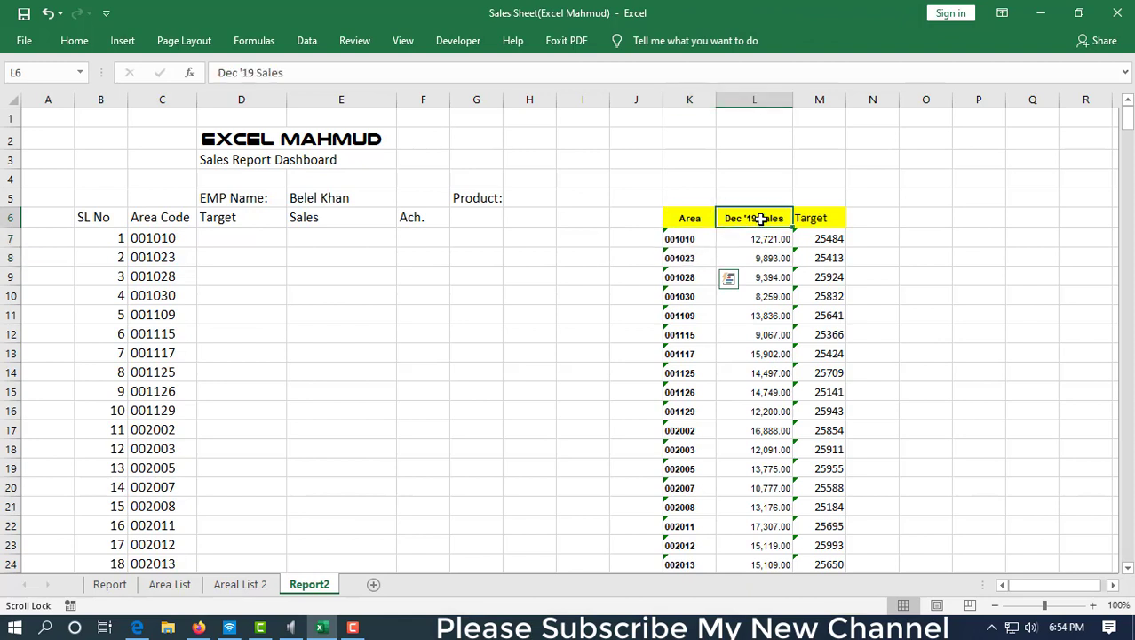
pyautogui.moveTo(818, 218); pyautogui.dragTo(831, 295)
pyautogui.click(872, 295)
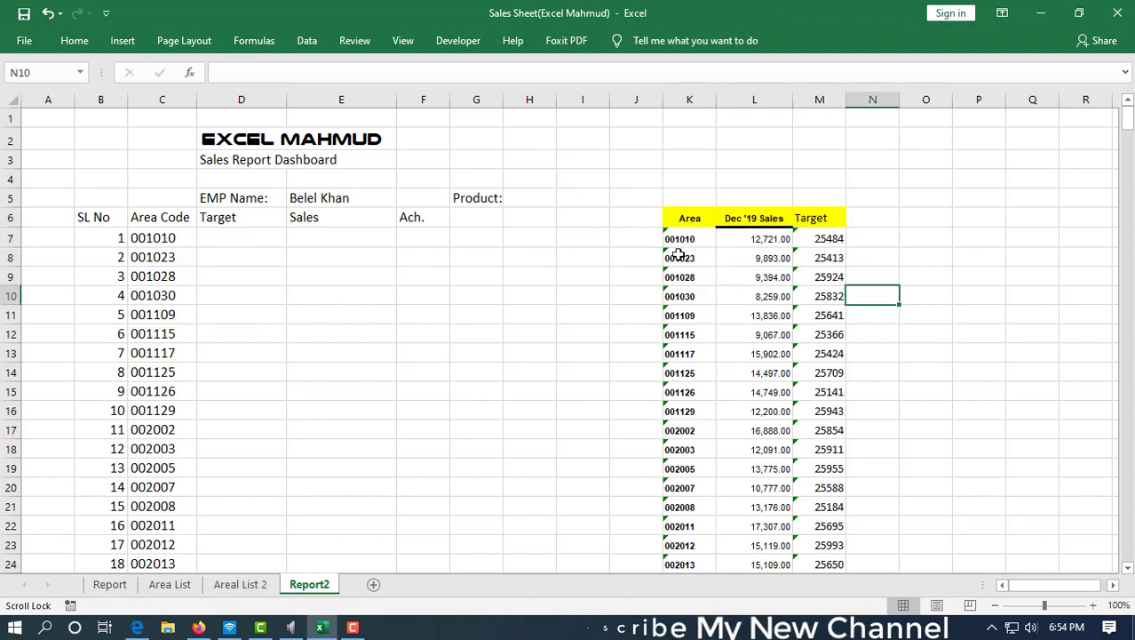
pyautogui.moveTo(680, 238); pyautogui.dragTo(859, 374)
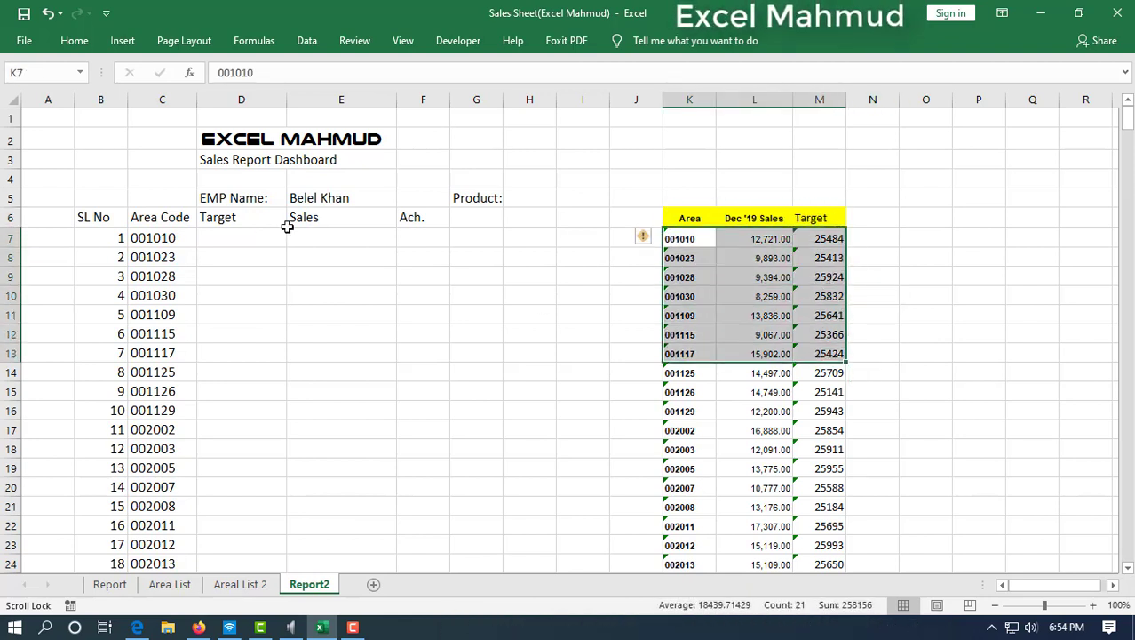
pyautogui.click(220, 237)
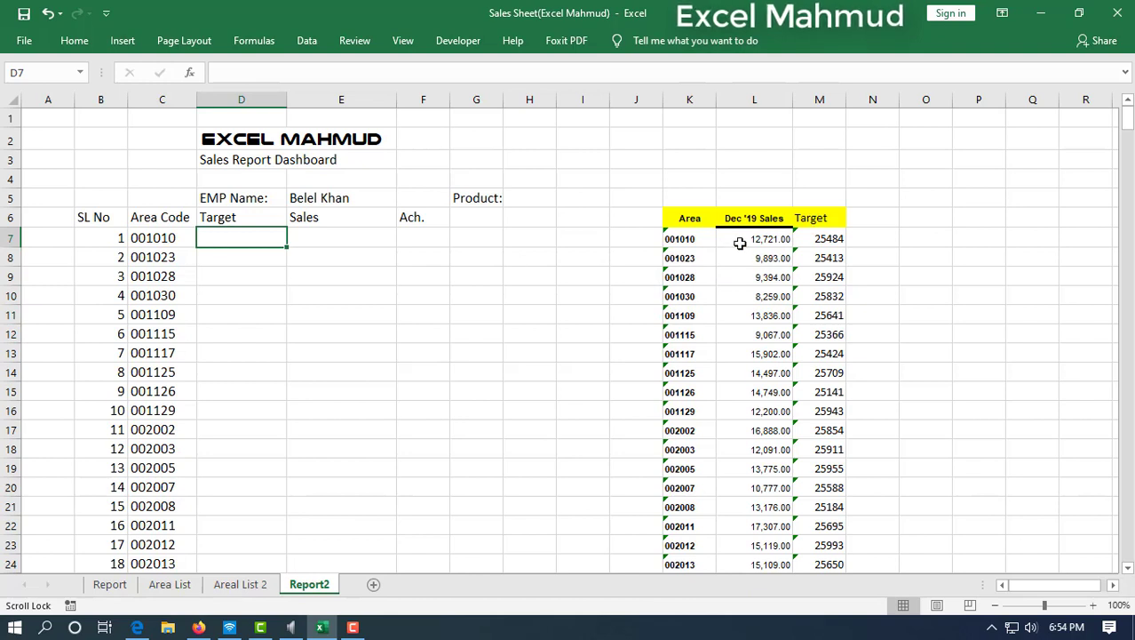
pyautogui.moveTo(739, 242); pyautogui.dragTo(751, 315)
pyautogui.moveTo(243, 236); pyautogui.dragTo(444, 238)
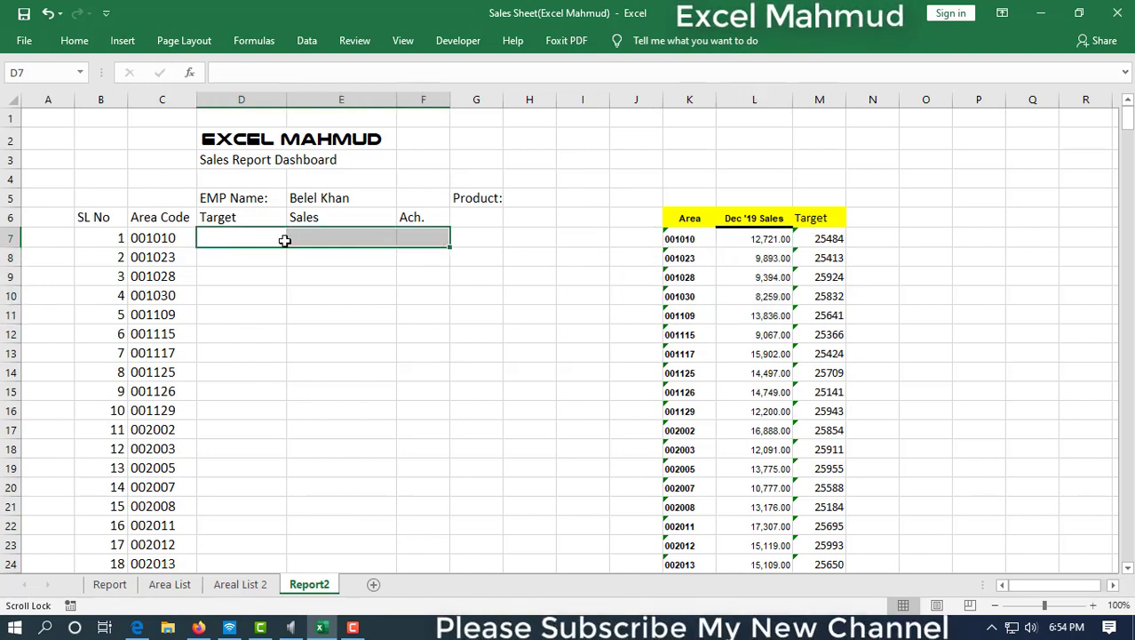
pyautogui.moveTo(285, 240); pyautogui.dragTo(439, 234)
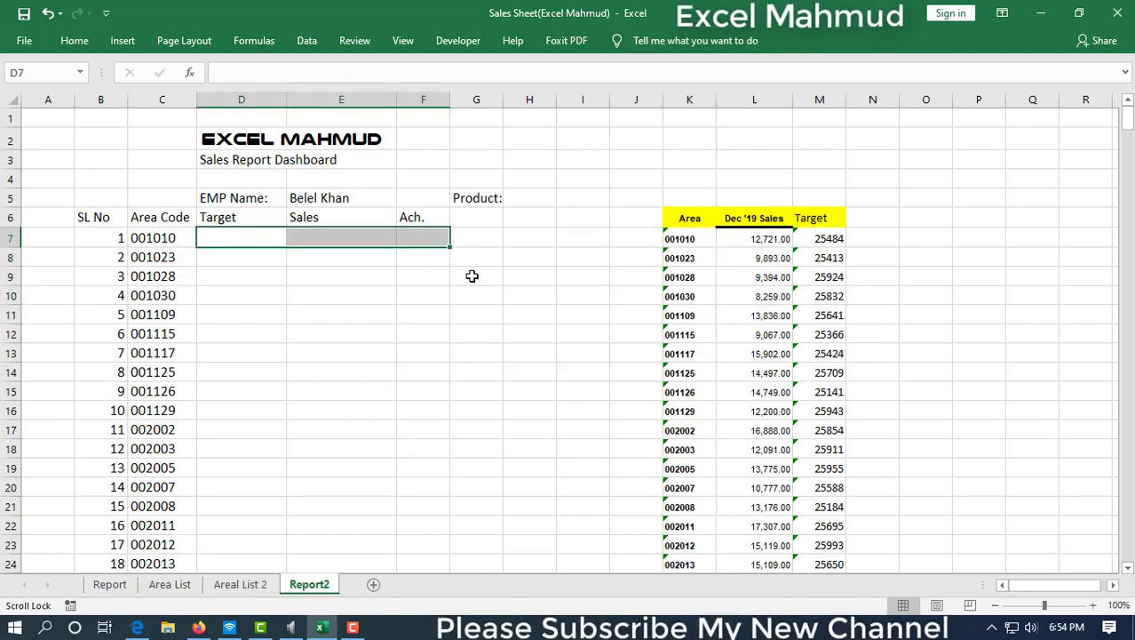
pyautogui.moveTo(267, 237); pyautogui.dragTo(403, 239)
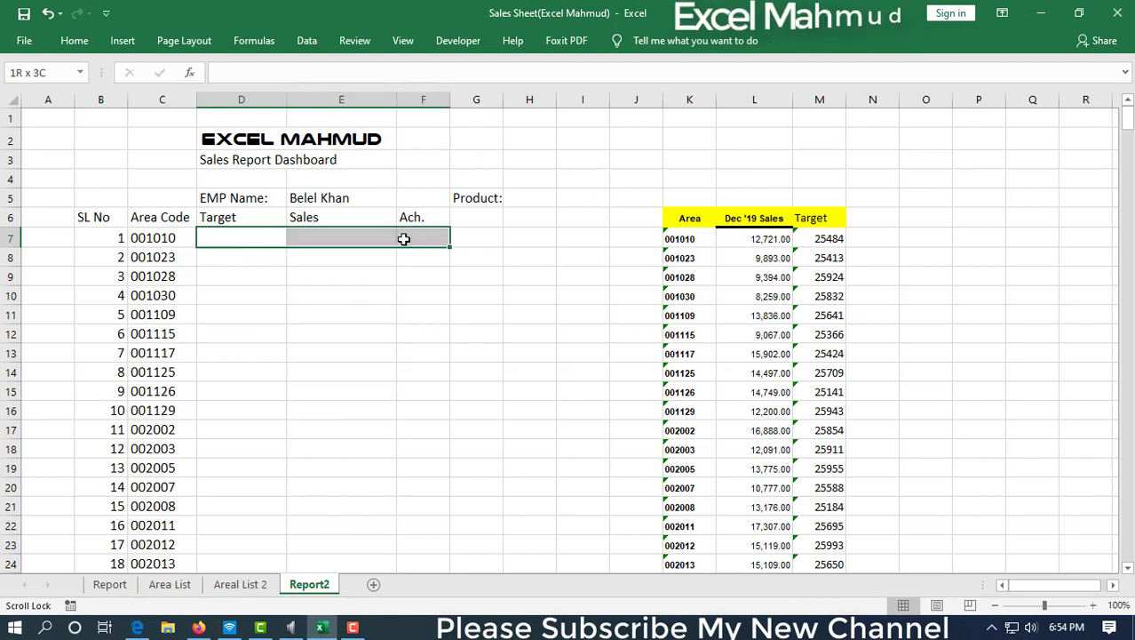
pyautogui.click(226, 237)
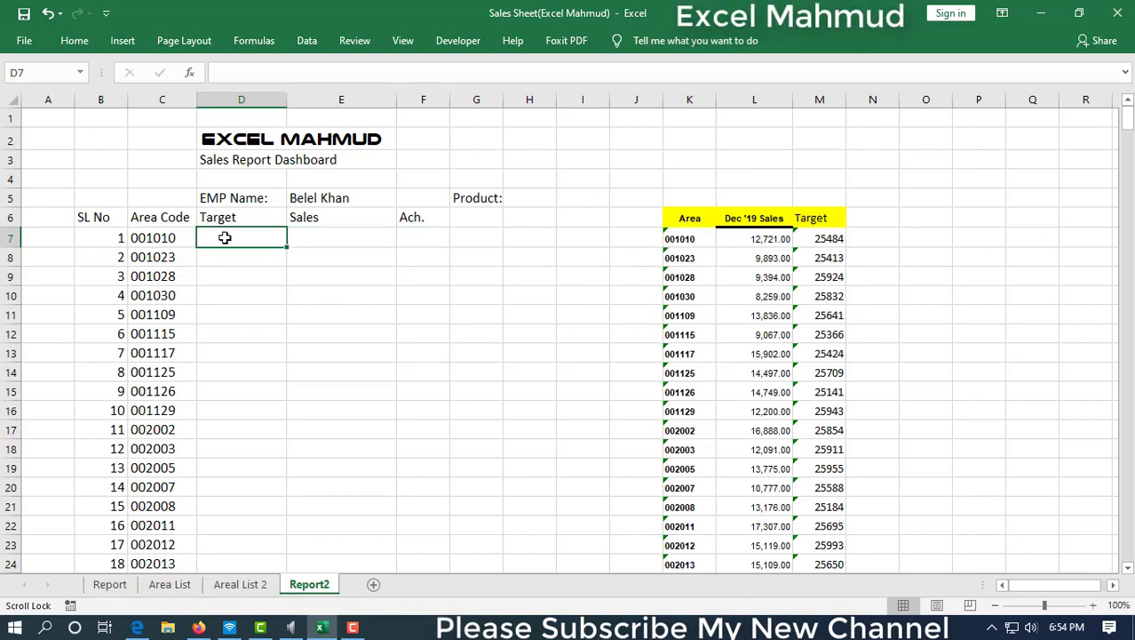
pyautogui.click(167, 238)
pyautogui.click(682, 222)
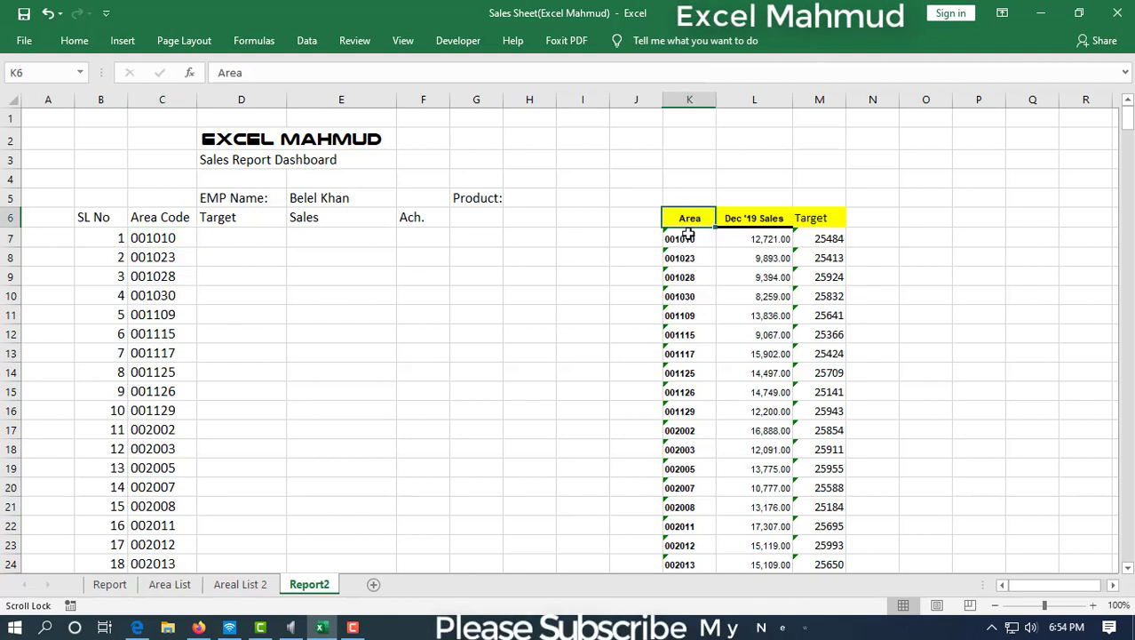
pyautogui.moveTo(682, 238); pyautogui.dragTo(657, 391)
pyautogui.moveTo(196, 238); pyautogui.dragTo(190, 411)
pyautogui.moveTo(755, 258); pyautogui.dragTo(819, 392)
pyautogui.click(858, 309)
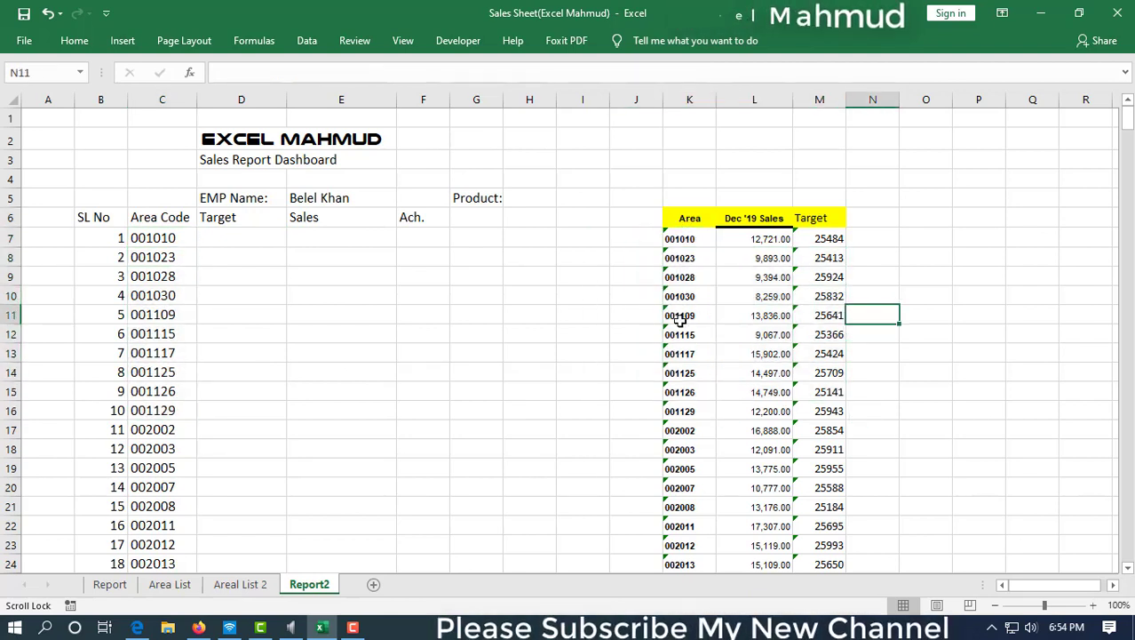
pyautogui.moveTo(684, 316); pyautogui.dragTo(780, 454)
pyautogui.scroll(-1, 796, 439)
pyautogui.scroll(1, 393, 218)
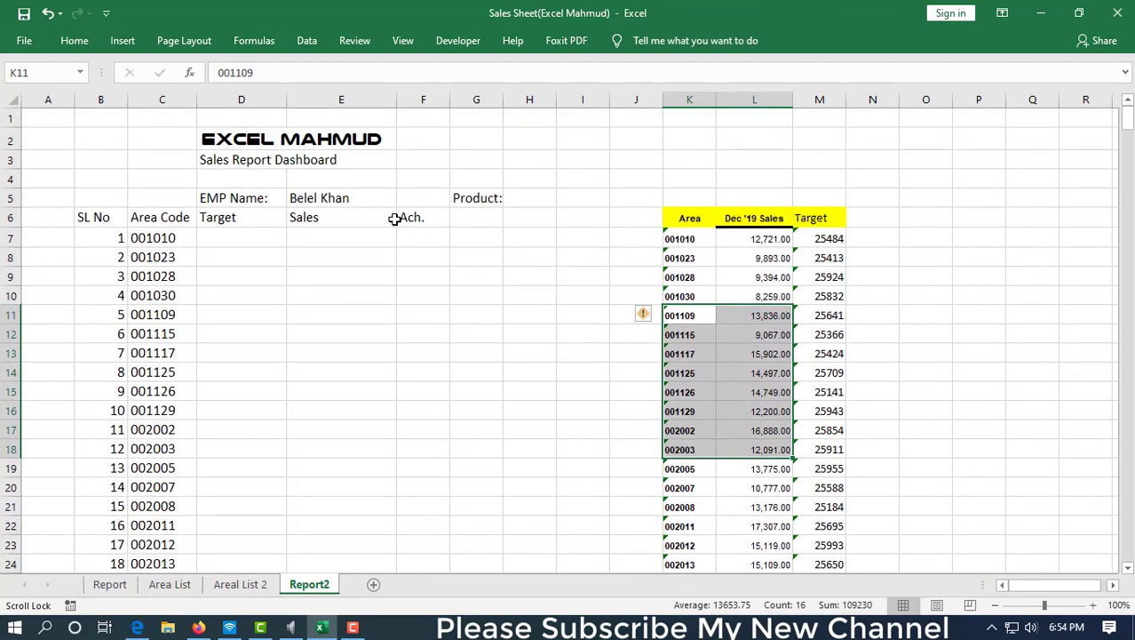
pyautogui.click(387, 196)
pyautogui.click(402, 202)
pyautogui.click(364, 259)
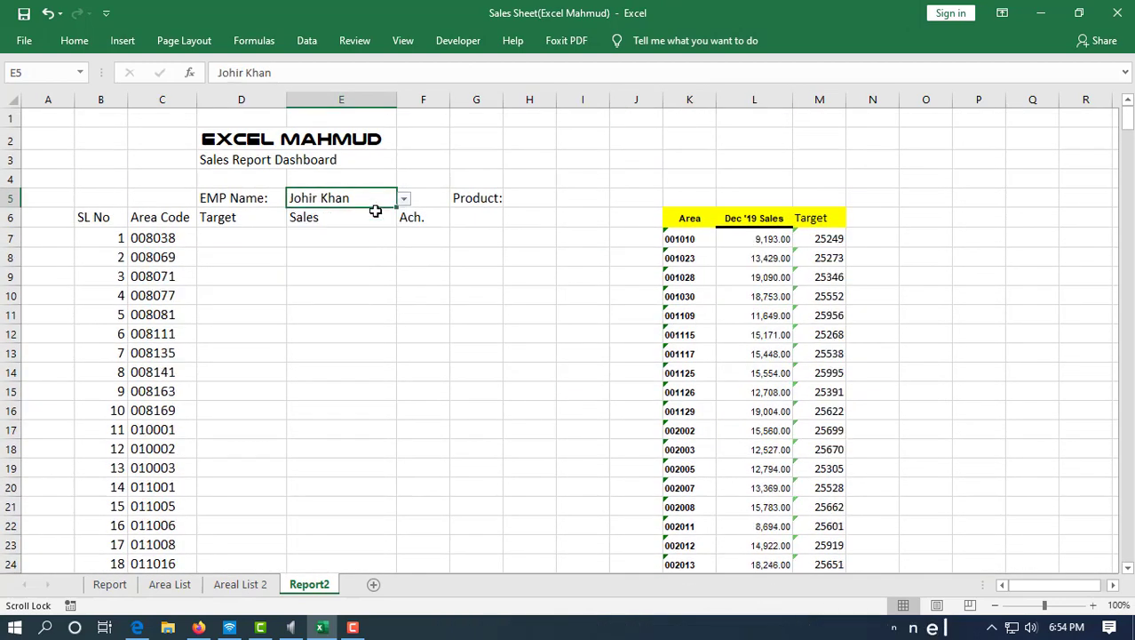
pyautogui.click(405, 202)
pyautogui.click(342, 278)
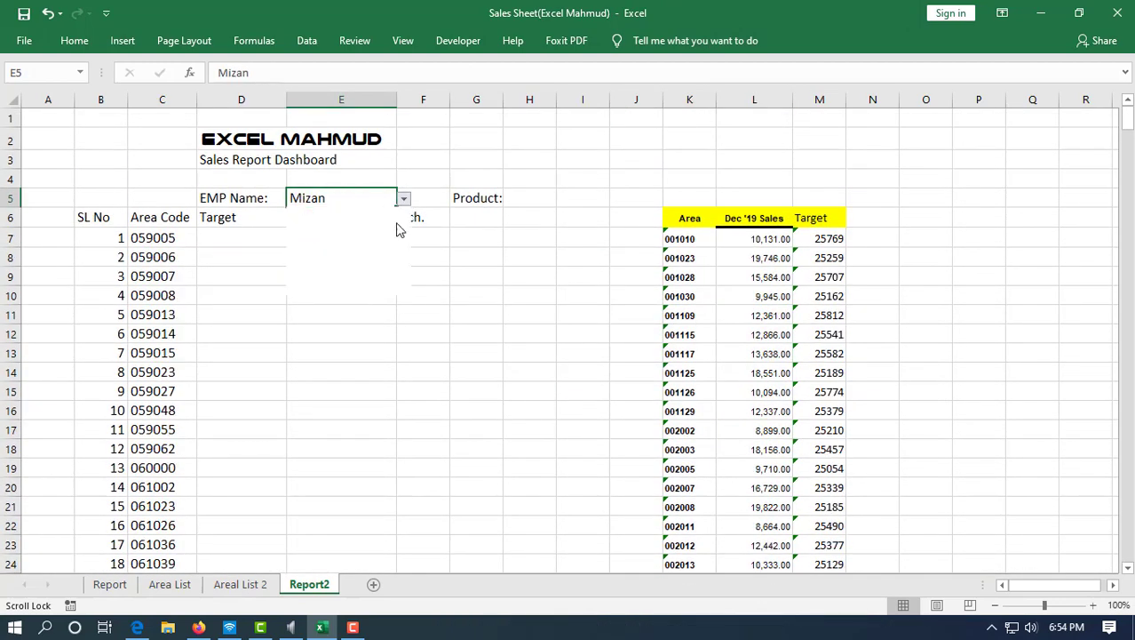
pyautogui.click(404, 200)
pyautogui.click(358, 290)
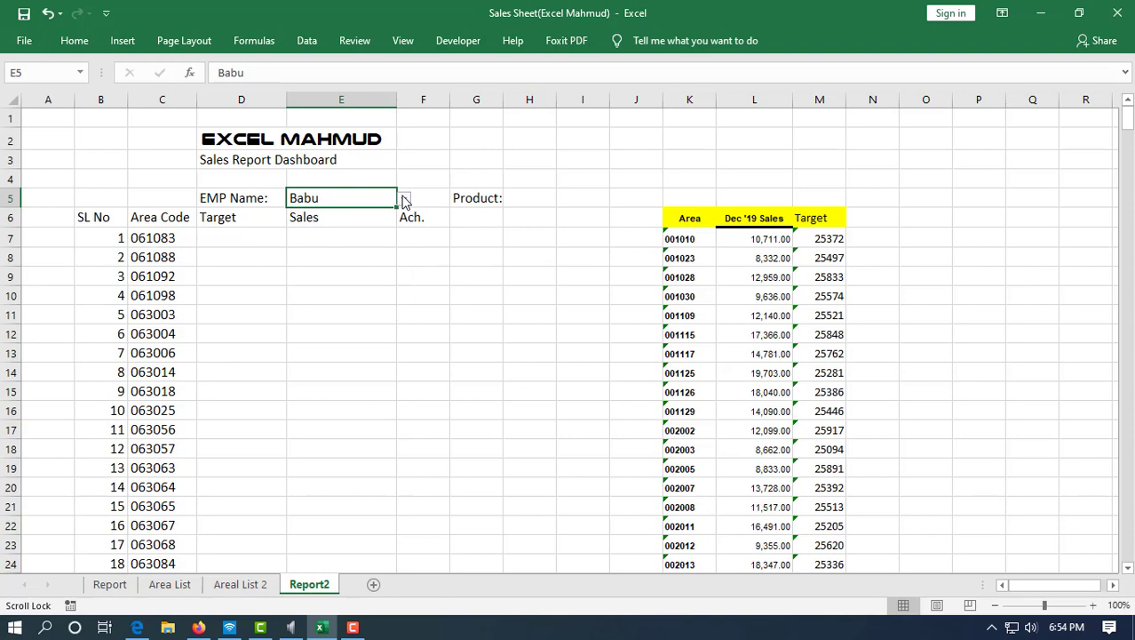
pyautogui.click(405, 200)
pyautogui.click(348, 233)
pyautogui.click(404, 201)
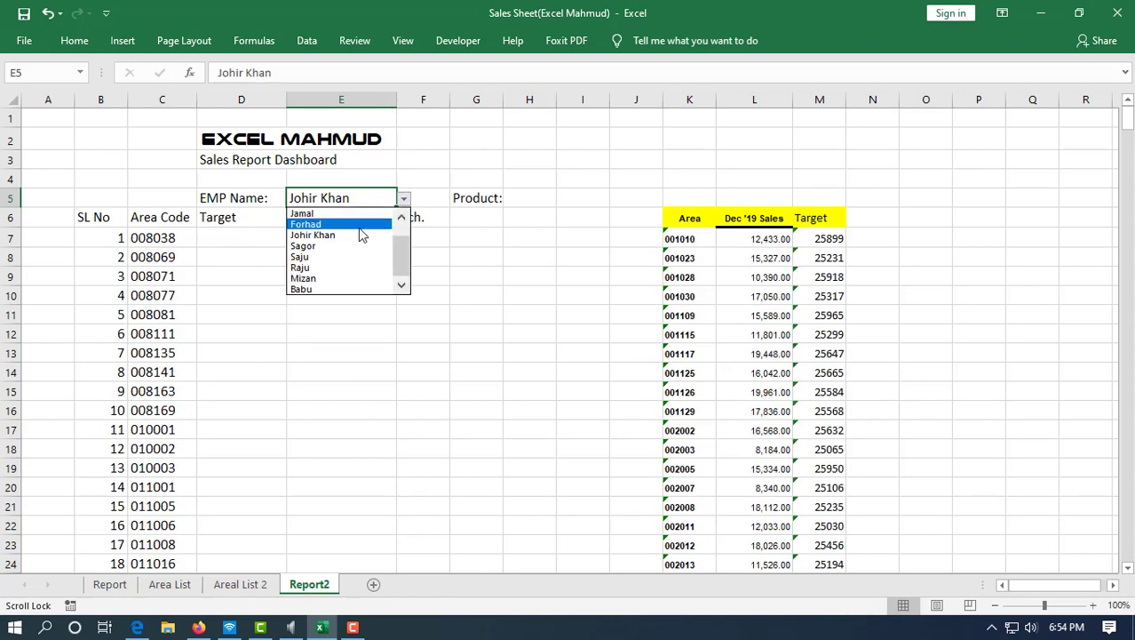
pyautogui.click(358, 226)
pyautogui.click(404, 200)
pyautogui.click(370, 249)
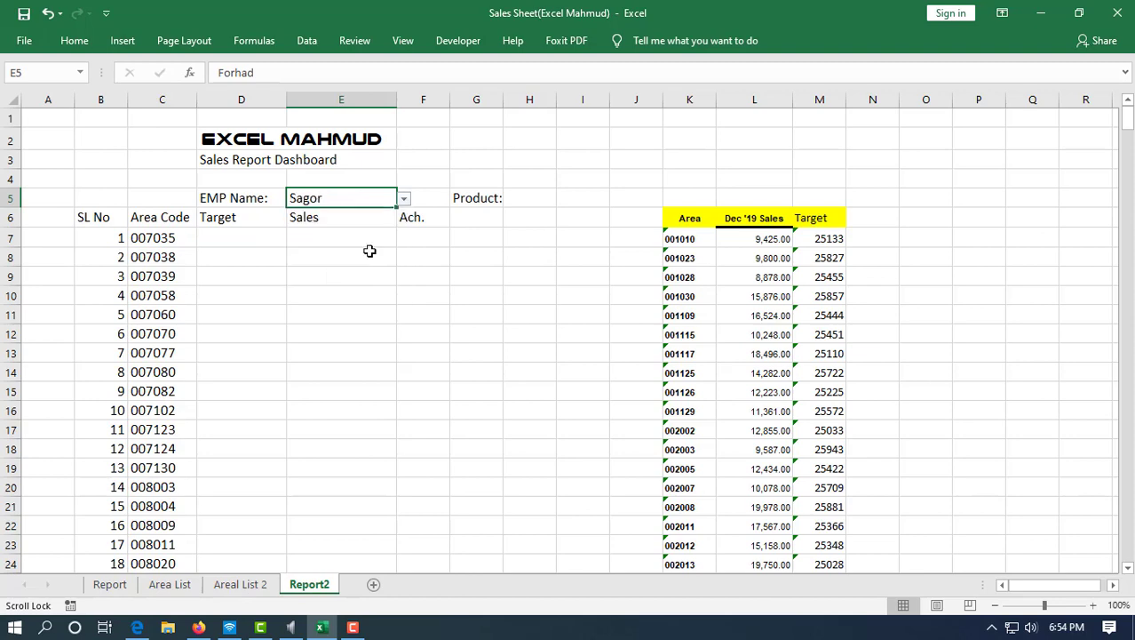
pyautogui.click(672, 299)
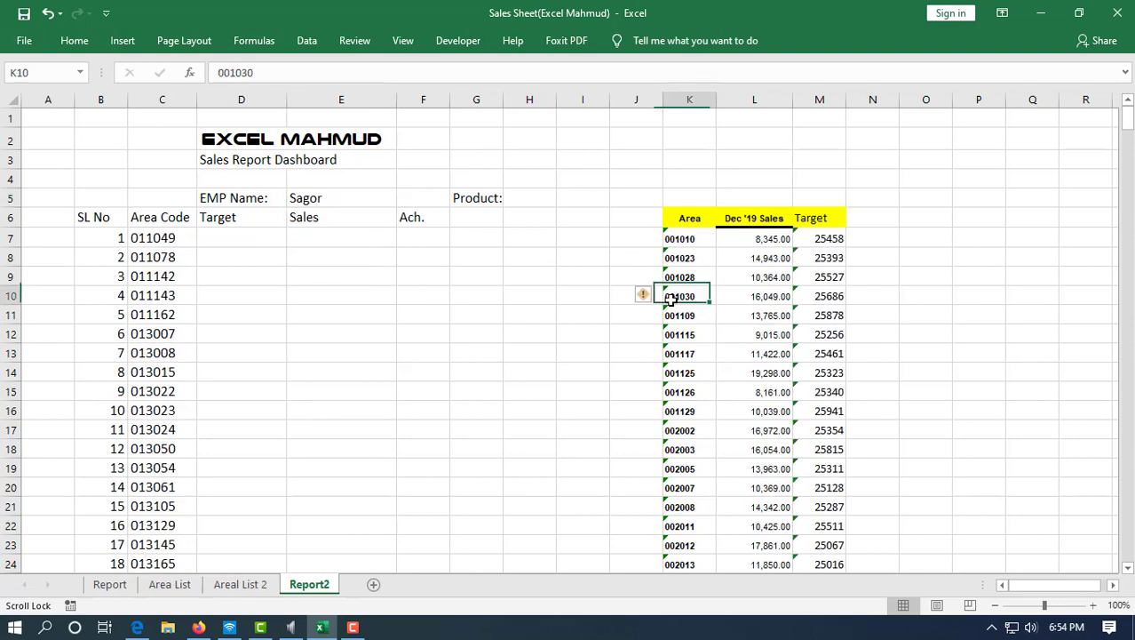
pyautogui.click(387, 197)
pyautogui.click(404, 200)
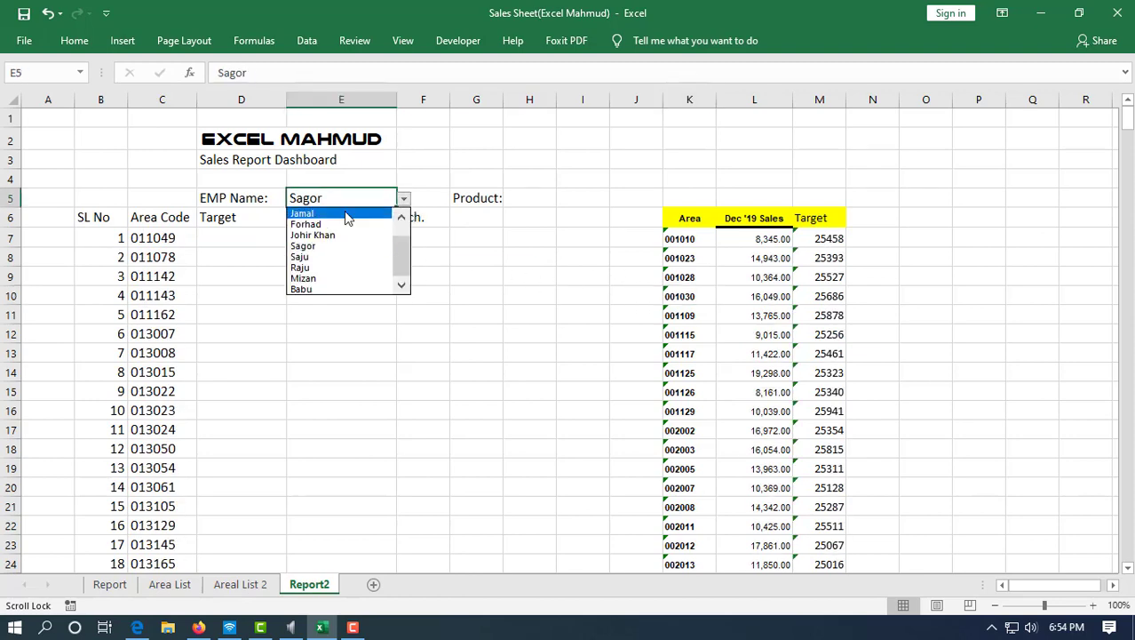
pyautogui.click(360, 214)
pyautogui.click(404, 200)
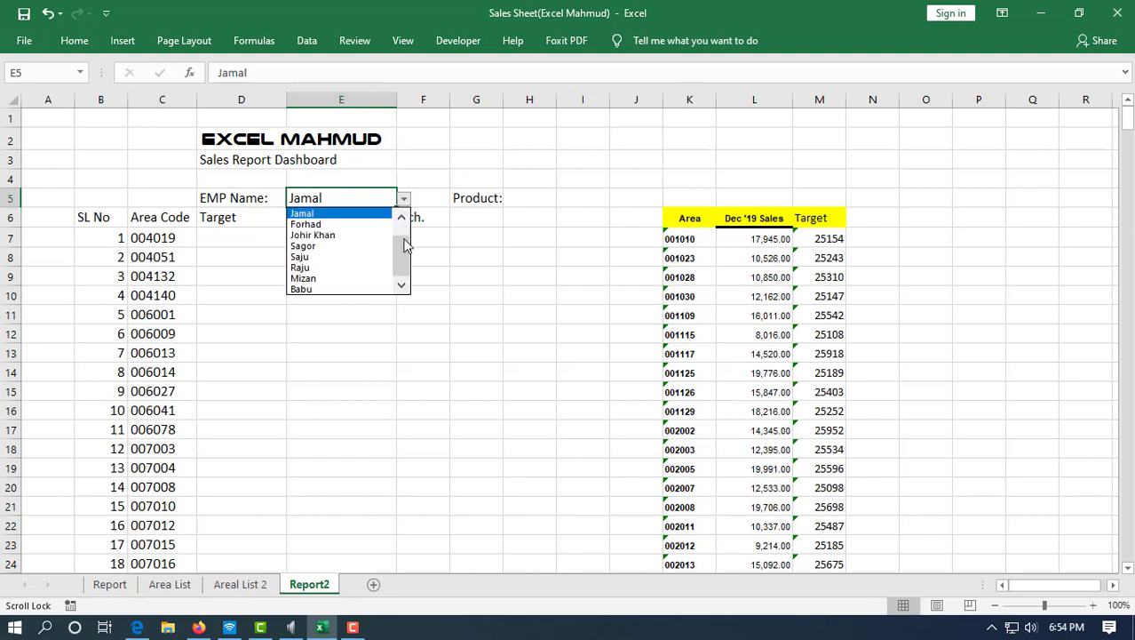
pyautogui.moveTo(404, 246); pyautogui.dragTo(404, 222)
pyautogui.click(345, 214)
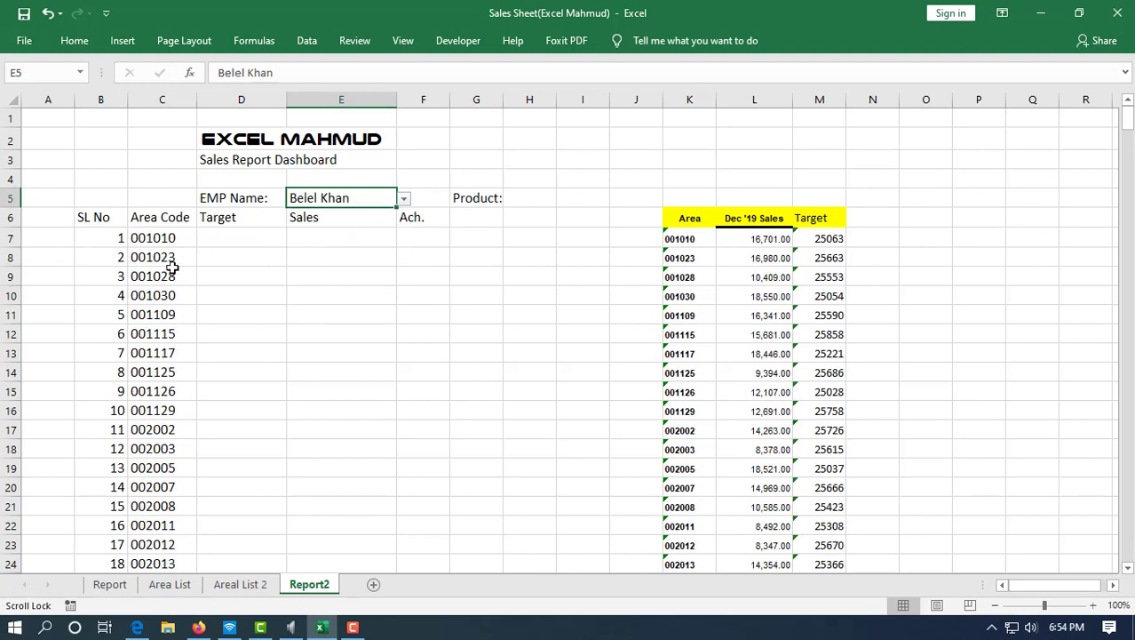
# Step: Inspect C10's area code formula, then set the employee to Saju and review the area codes
pyautogui.click(169, 297)
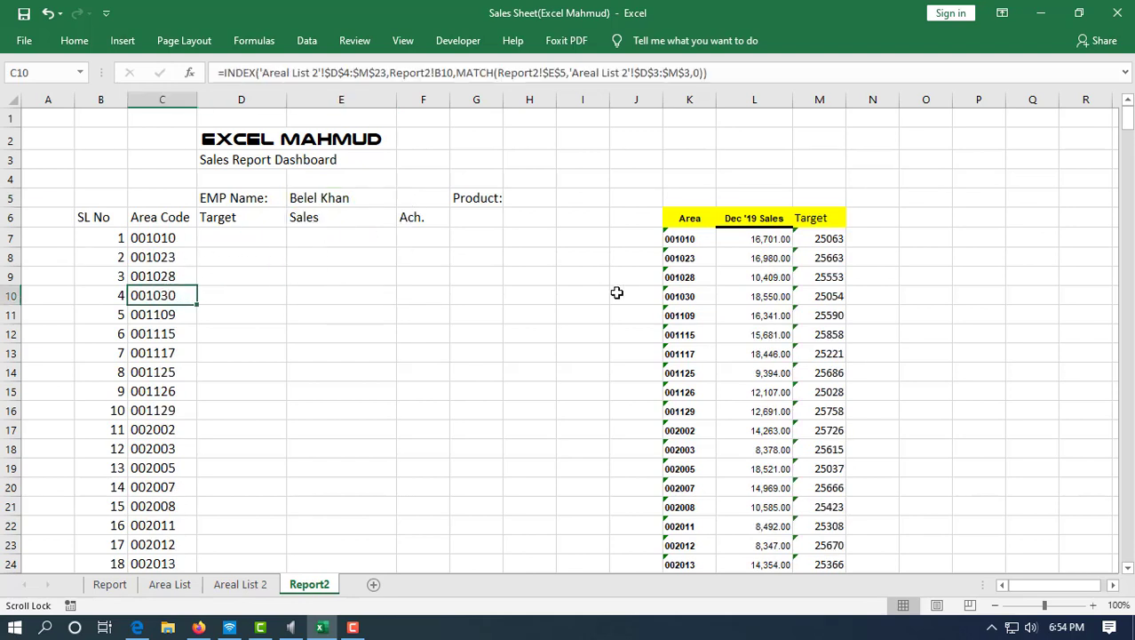
pyautogui.moveTo(686, 294); pyautogui.dragTo(170, 296)
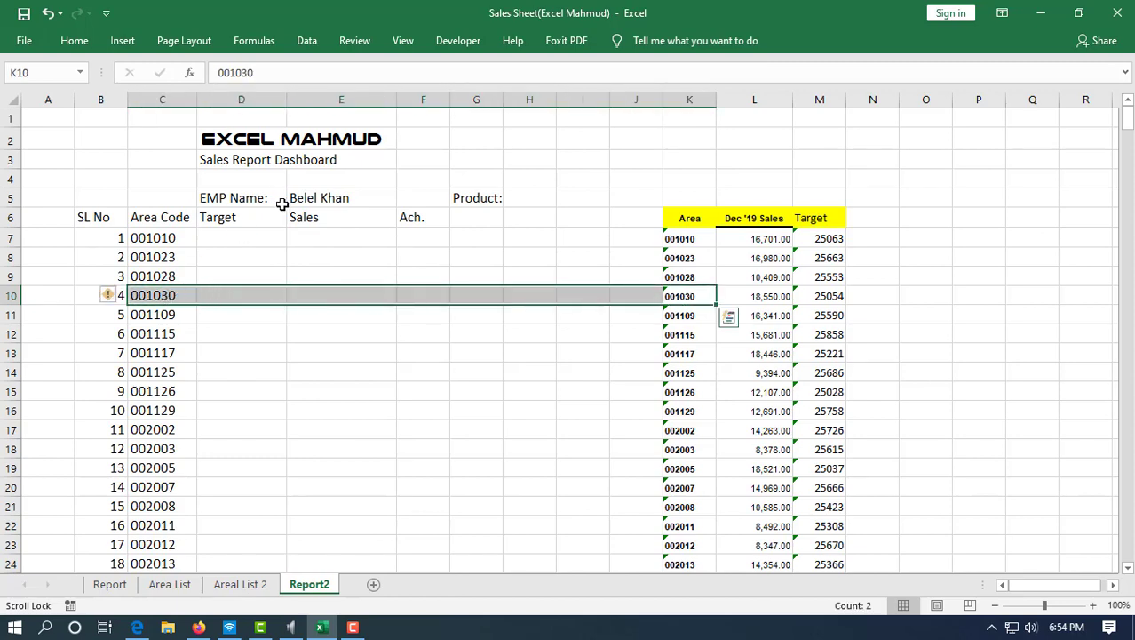
pyautogui.click(382, 216)
pyautogui.click(363, 198)
pyautogui.click(403, 199)
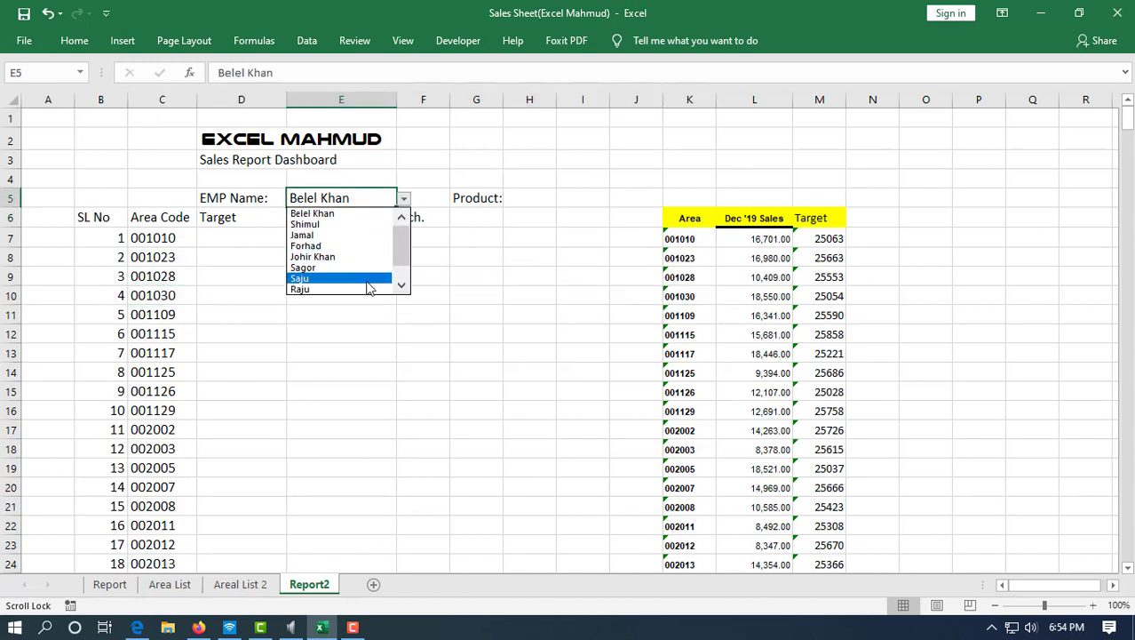
pyautogui.click(364, 278)
pyautogui.moveTo(130, 247); pyautogui.dragTo(155, 372)
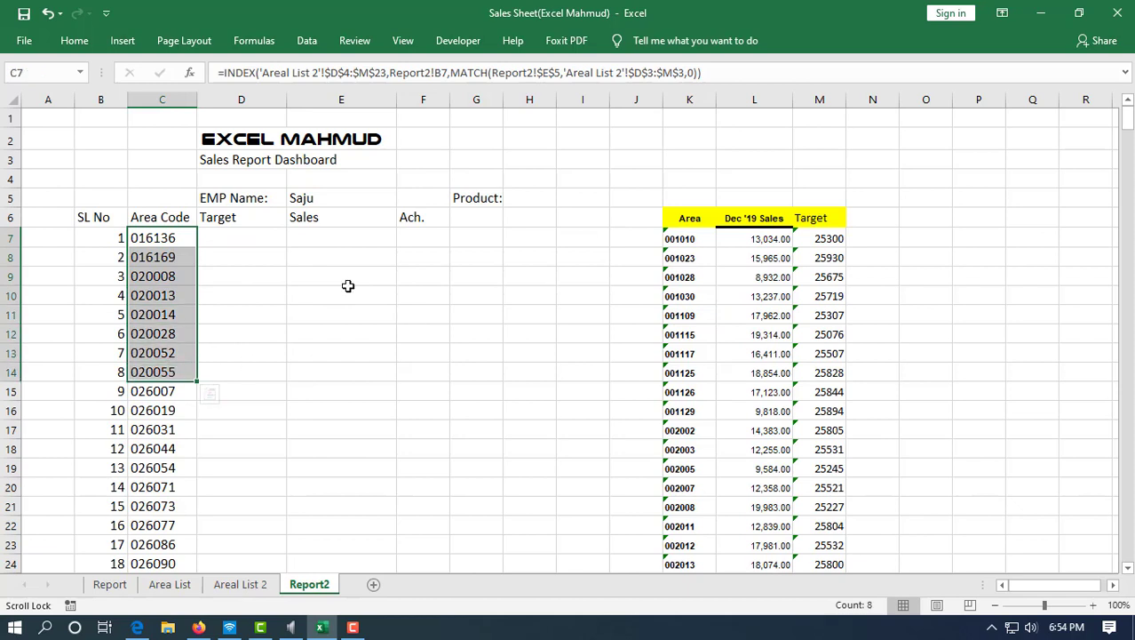
pyautogui.click(423, 320)
# Step: Start a SUMIF formula in Target cell D7
pyautogui.click(252, 239)
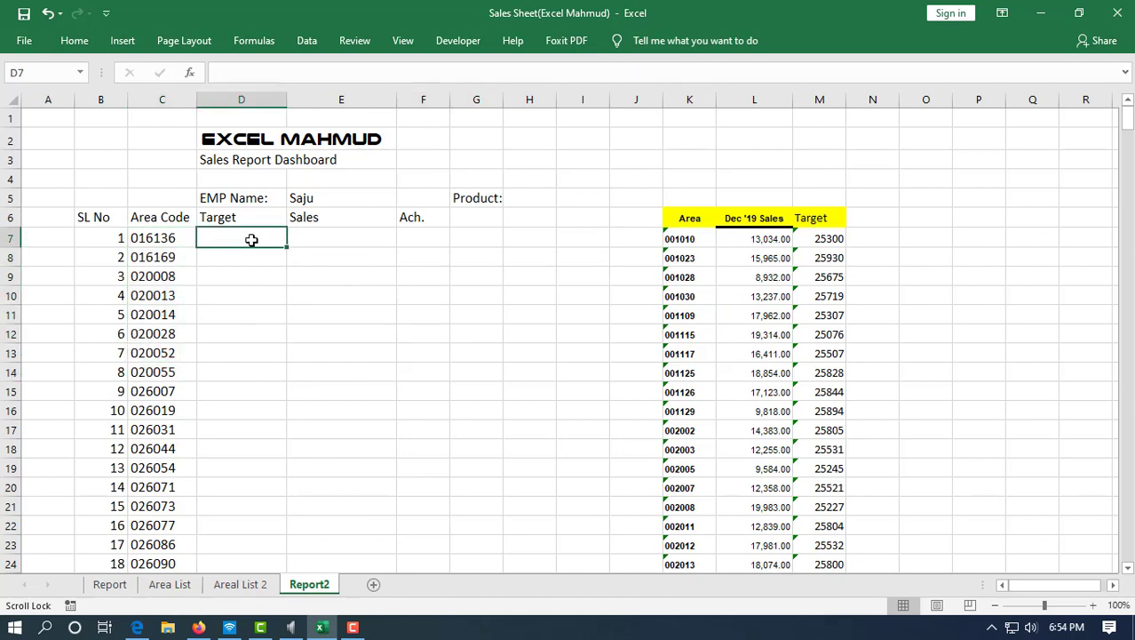
pyautogui.write('=')
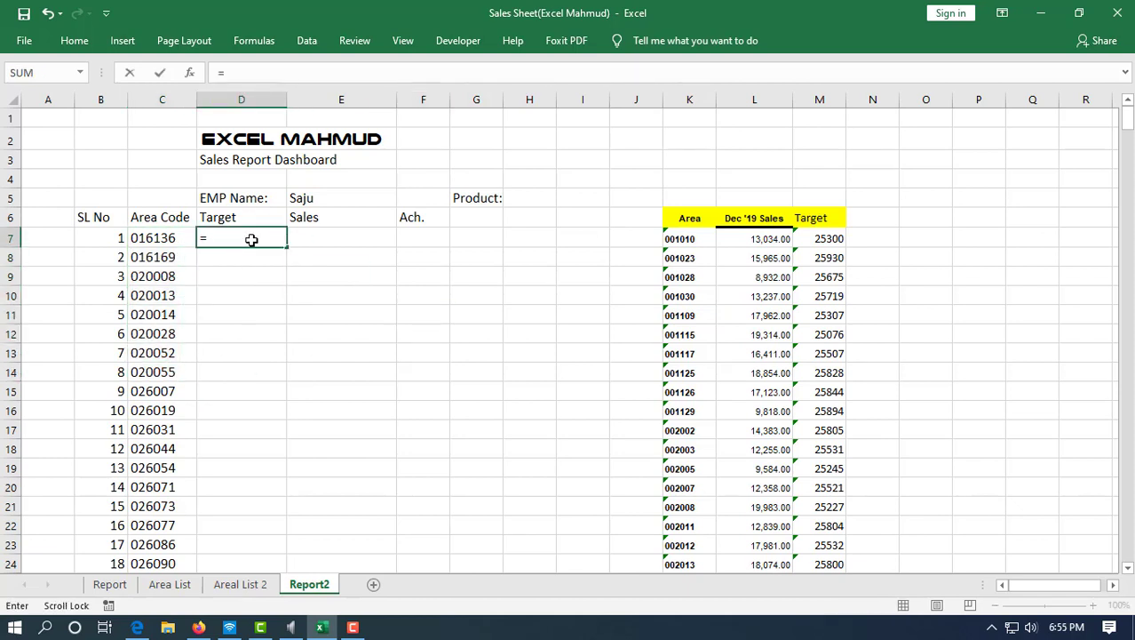
pyautogui.write('sum')
pyautogui.press('Tab')
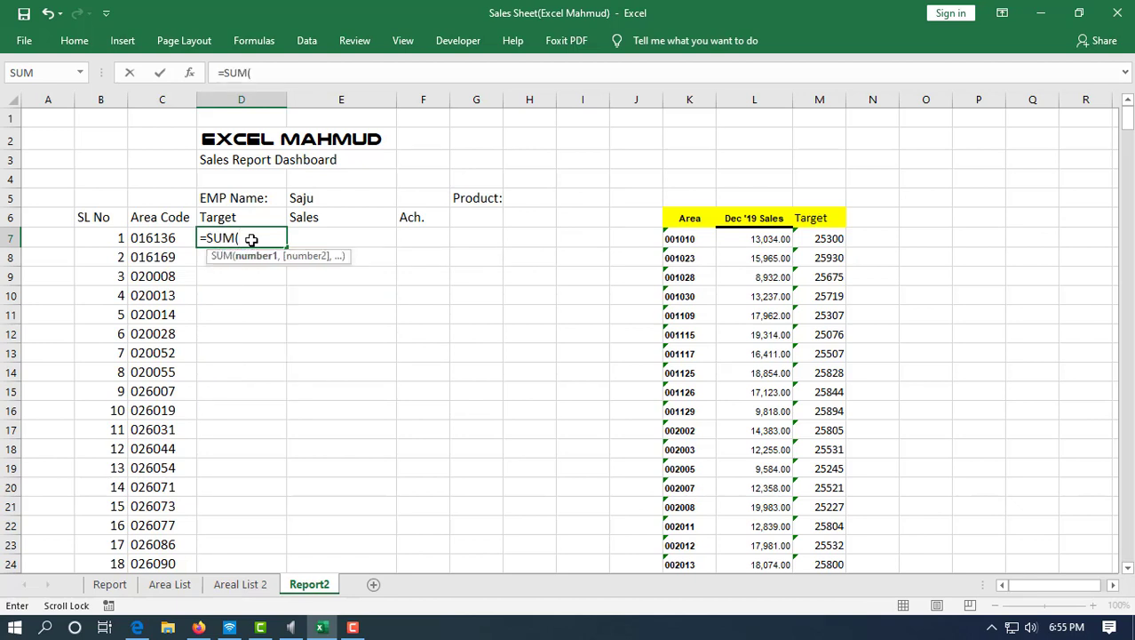
pyautogui.press('BackSpace')
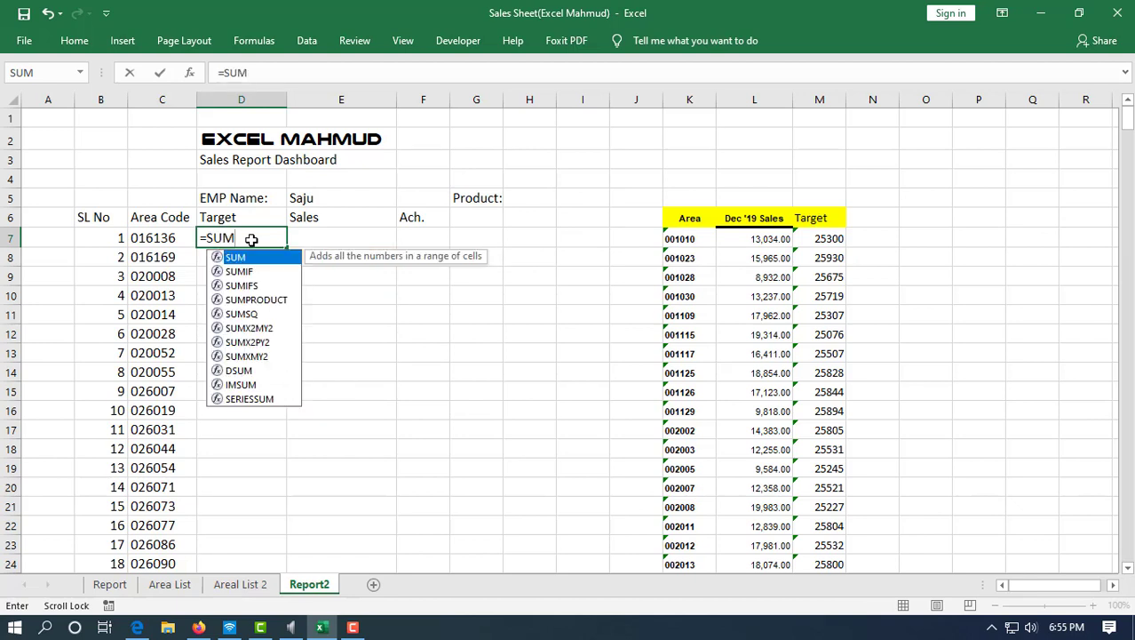
pyautogui.write('if')
pyautogui.press('Tab')
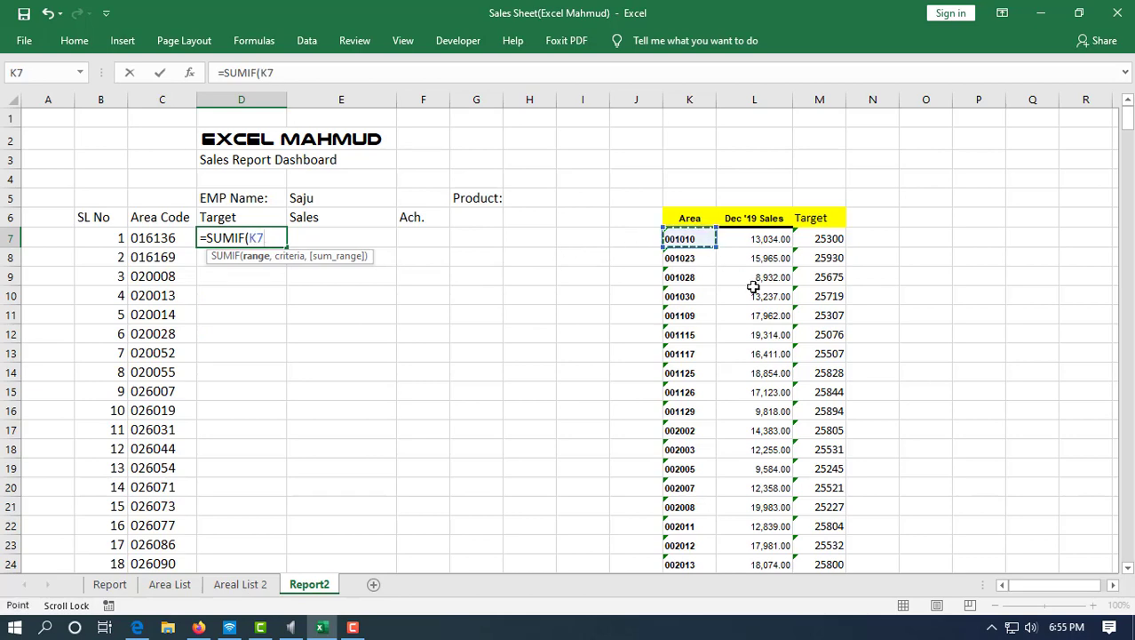
# Step: Complete D7's SUMIF with range K7:K440, criteria C7 and absolute sum range M7:M440
pyautogui.hotkey('ctrl', 'shift', 'Down')
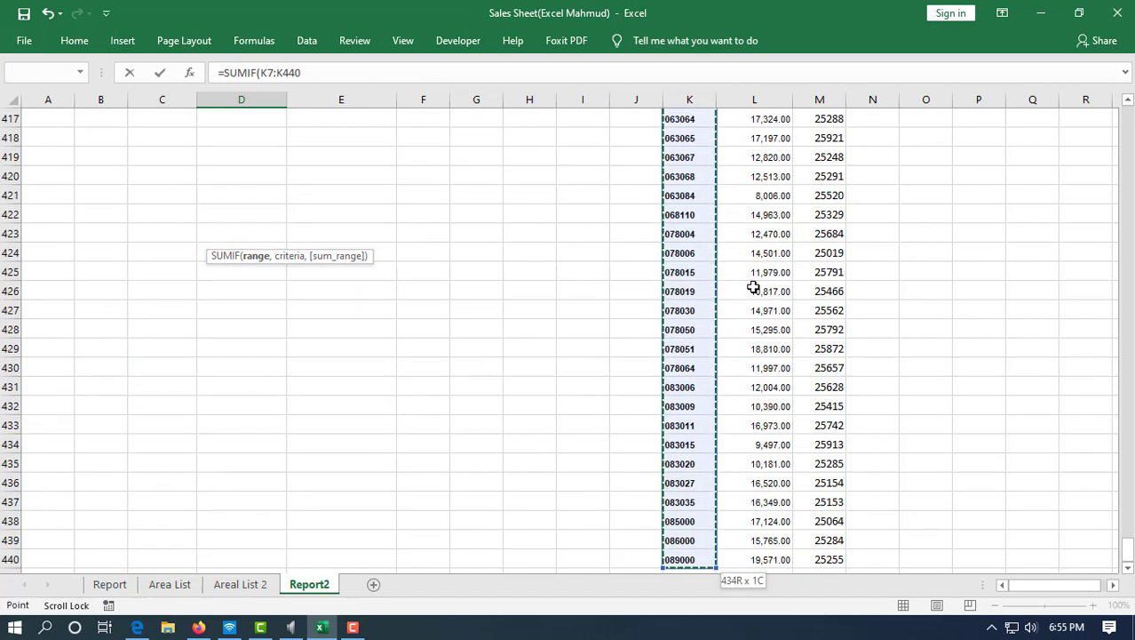
pyautogui.scroll(20, 753, 287)
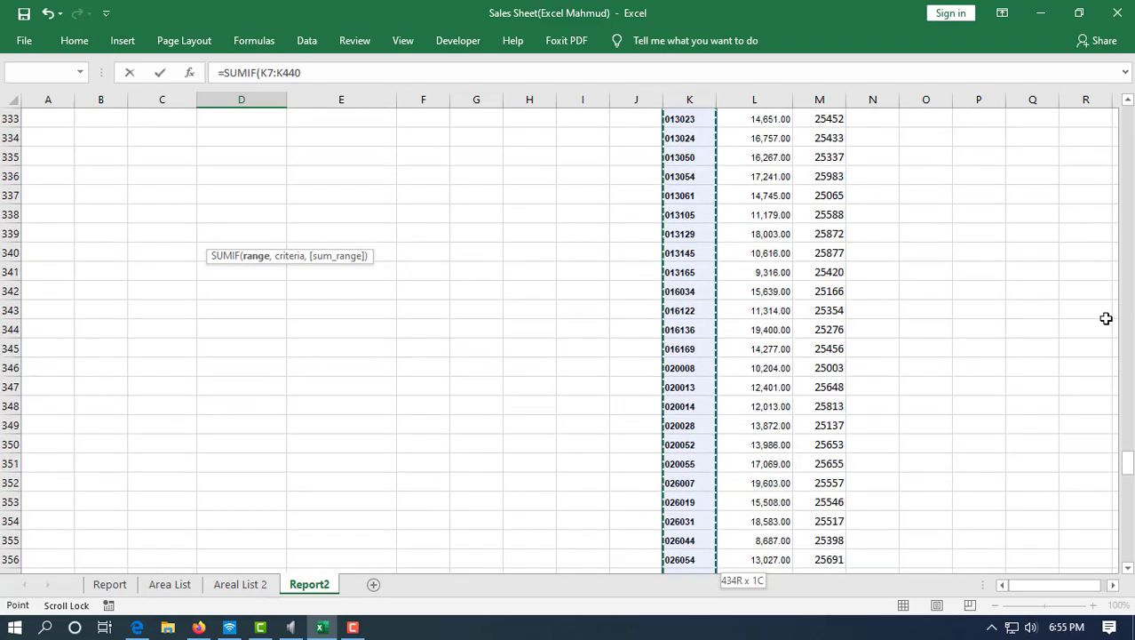
pyautogui.moveTo(1133, 362); pyautogui.dragTo(1131, 116)
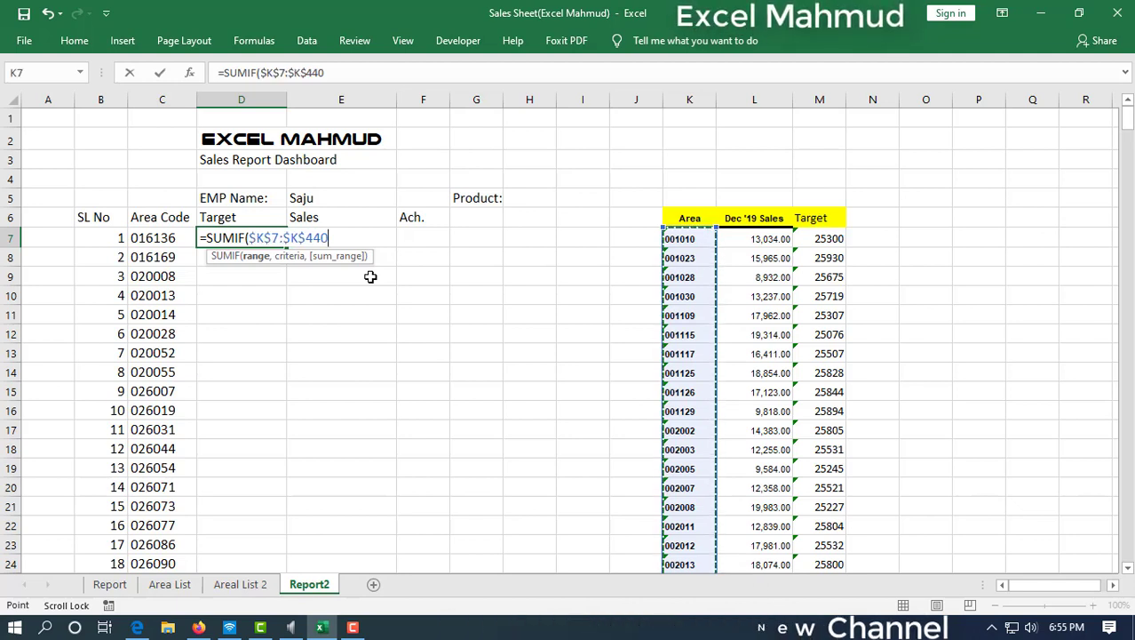
pyautogui.write(',')
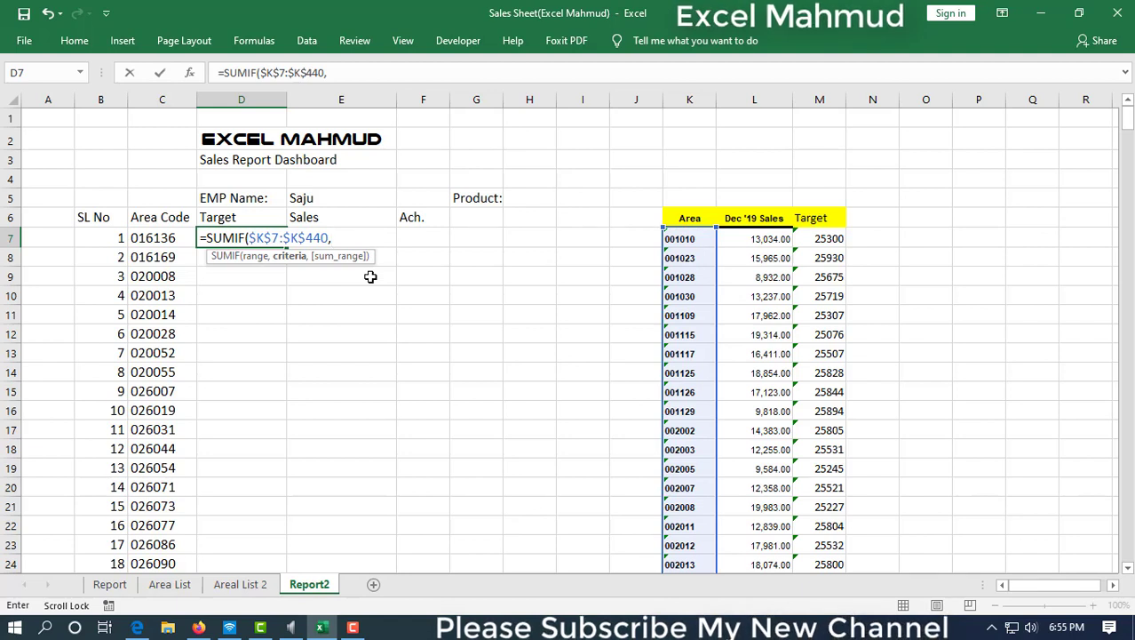
pyautogui.click(152, 239)
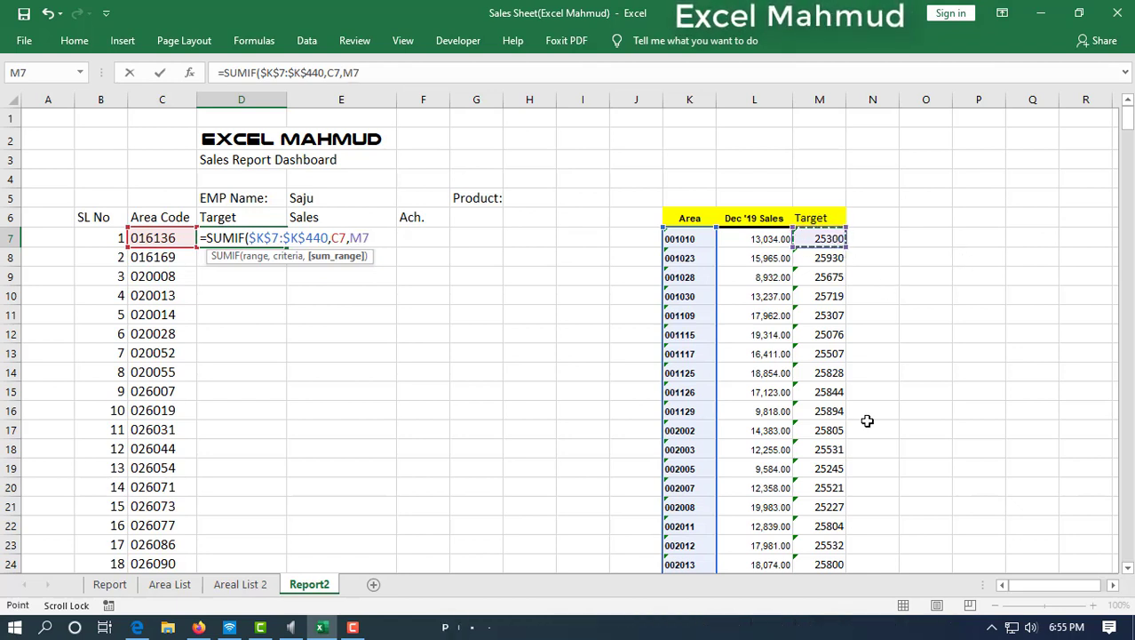
pyautogui.hotkey('ctrl', 'shift', 'Down')
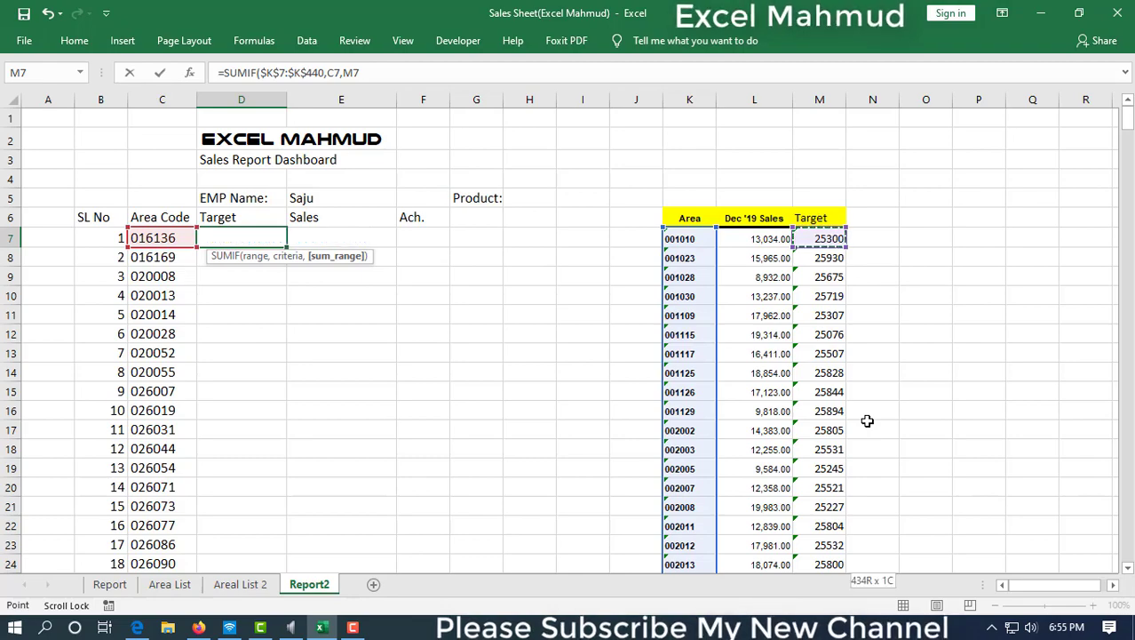
pyautogui.scroll(-3, 867, 422)
pyautogui.scroll(17, 867, 422)
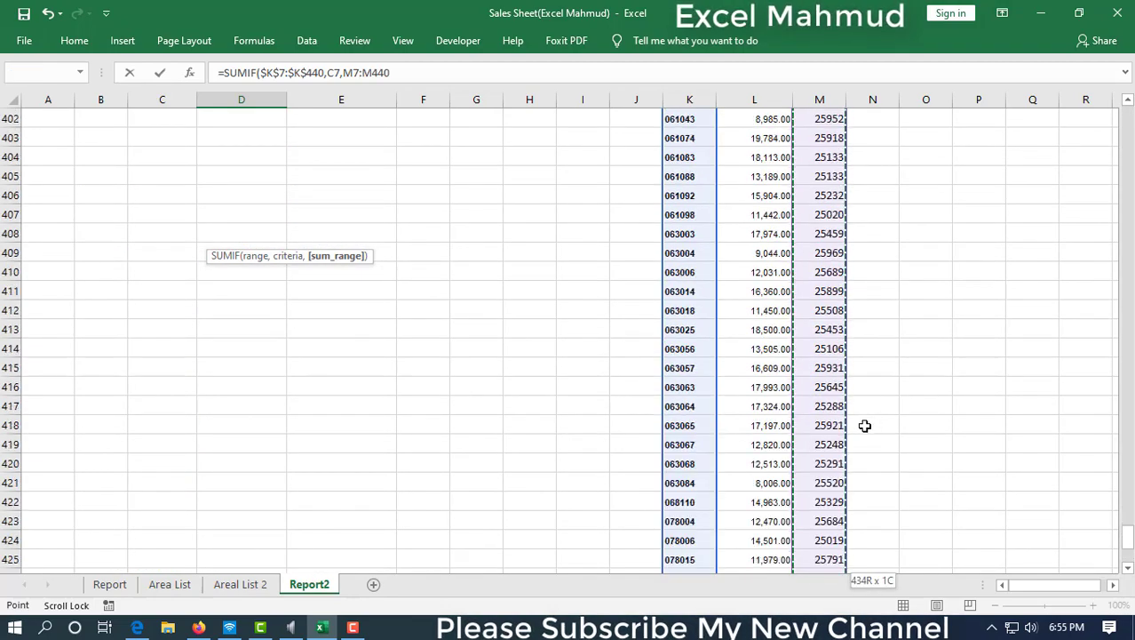
pyautogui.moveTo(1125, 507); pyautogui.dragTo(1125, 114)
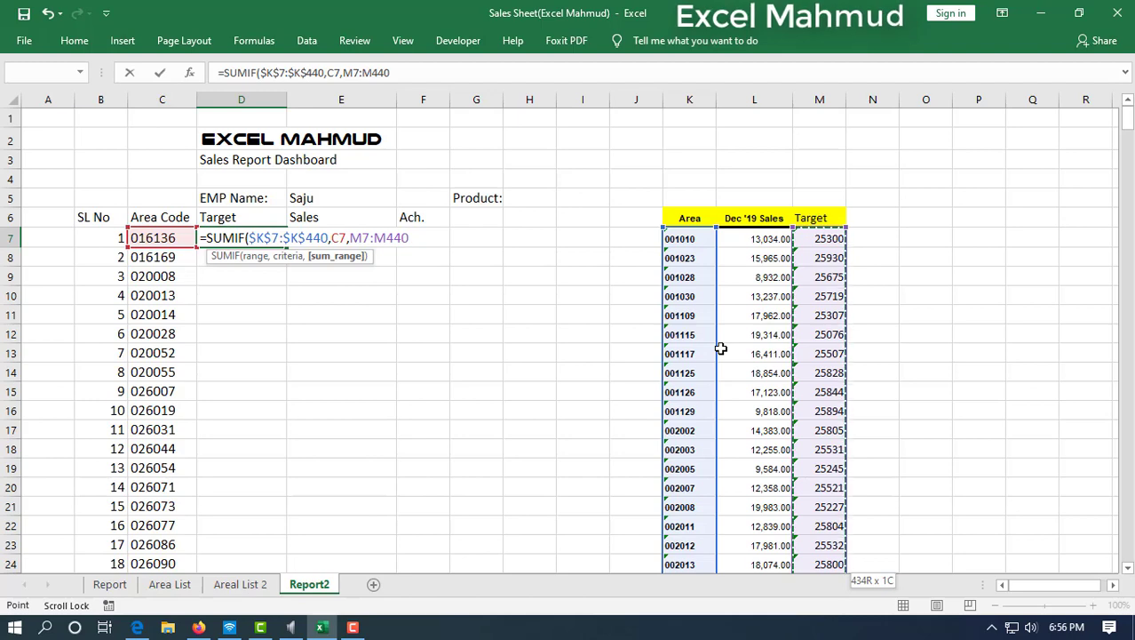
pyautogui.press('F4')
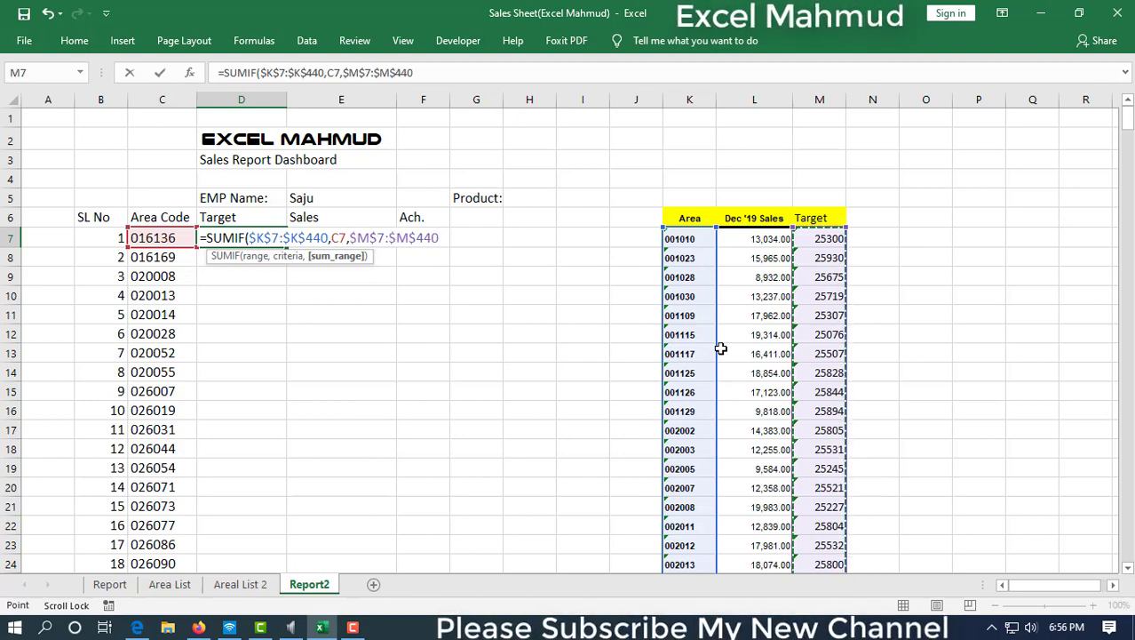
pyautogui.press('Return')
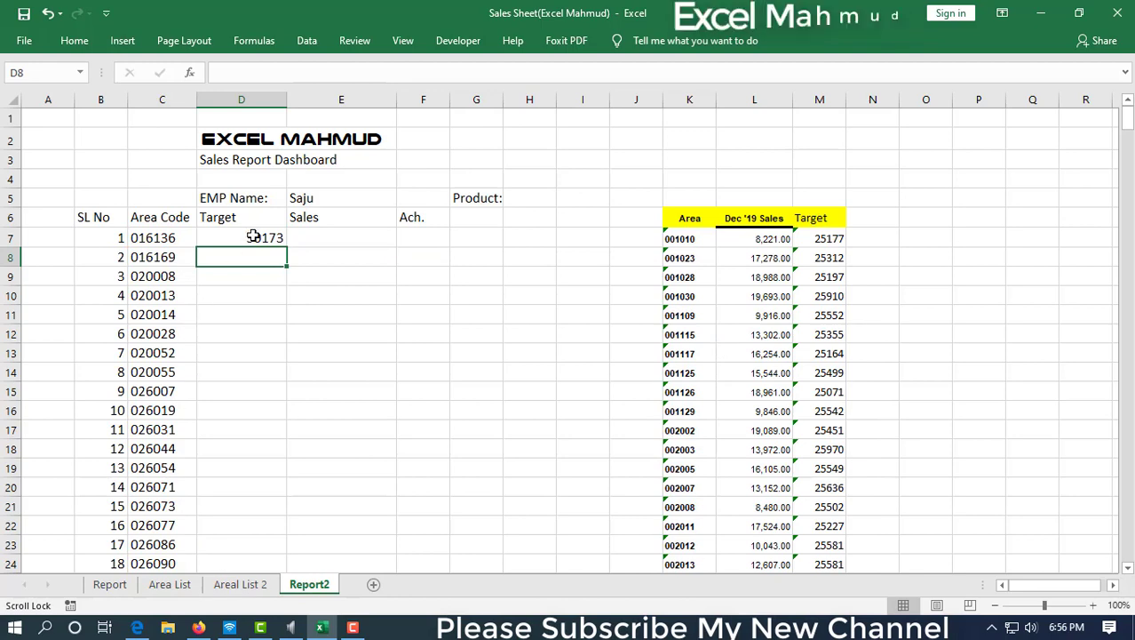
# Step: Copy D7's SUMIF formula down to D26 and verify D26's references are correct
pyautogui.click(253, 237)
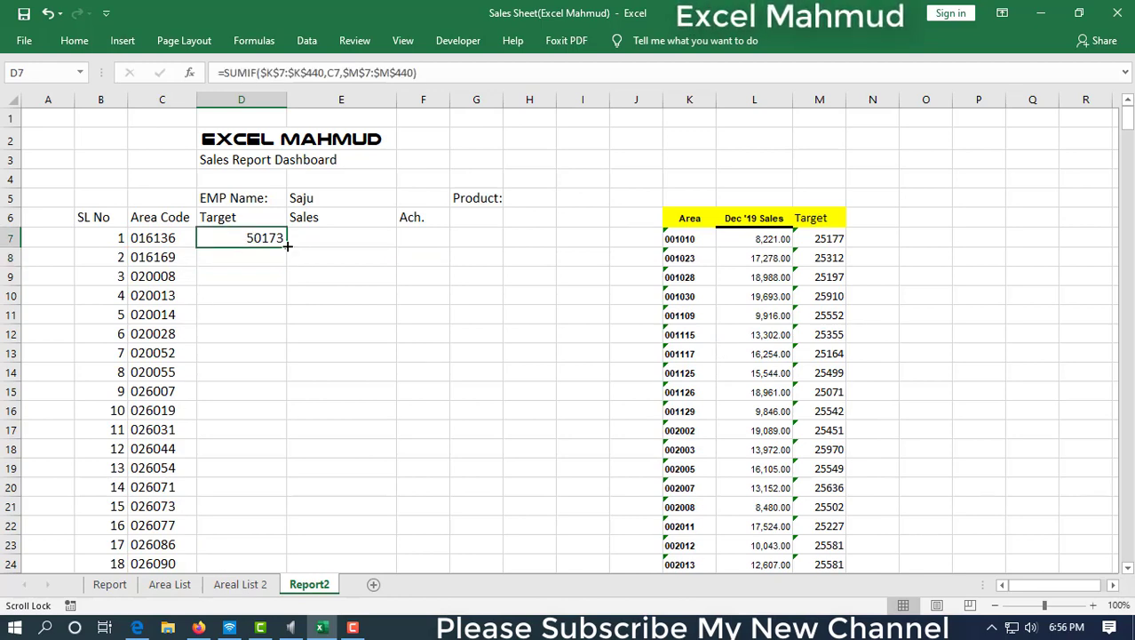
pyautogui.doubleClick(287, 246)
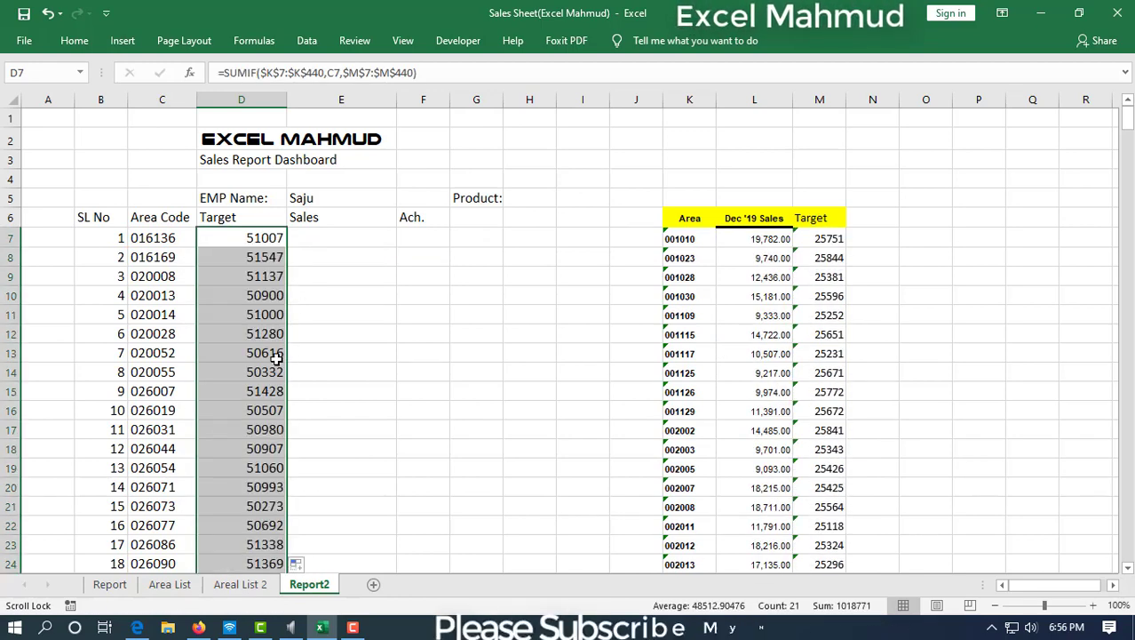
pyautogui.scroll(-3, 278, 356)
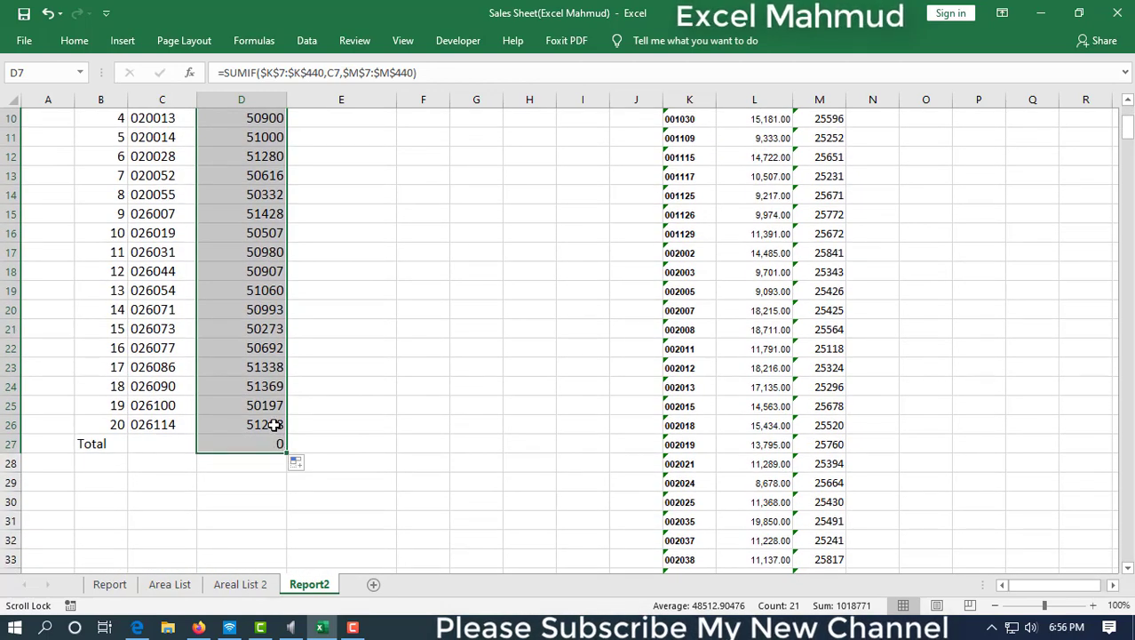
pyautogui.click(275, 424)
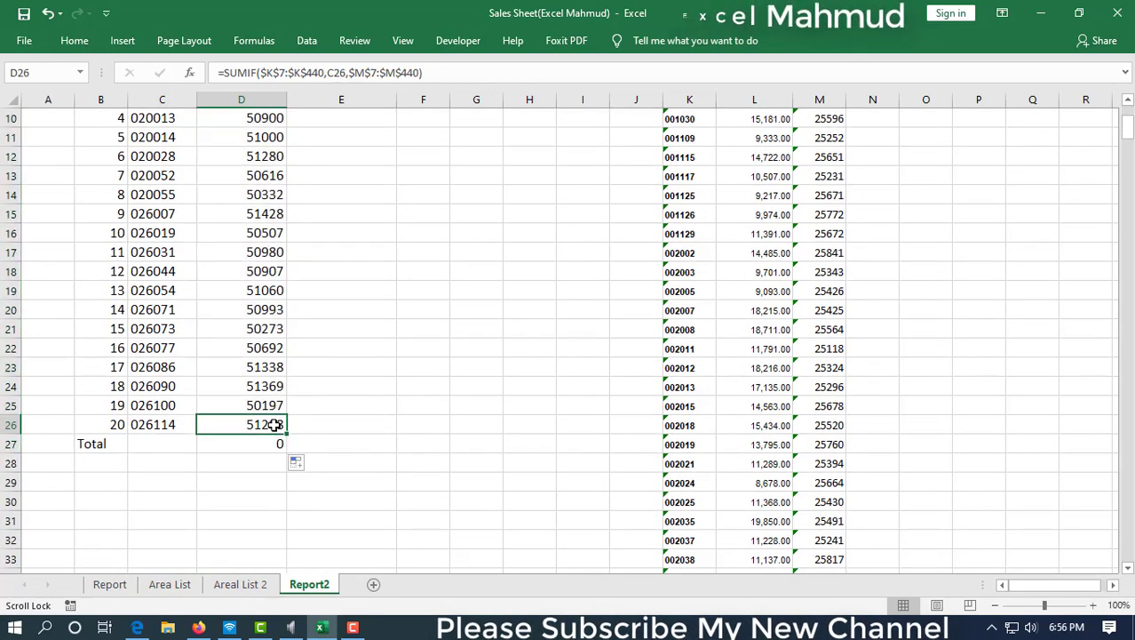
pyautogui.doubleClick(275, 425)
pyautogui.scroll(3, 507, 411)
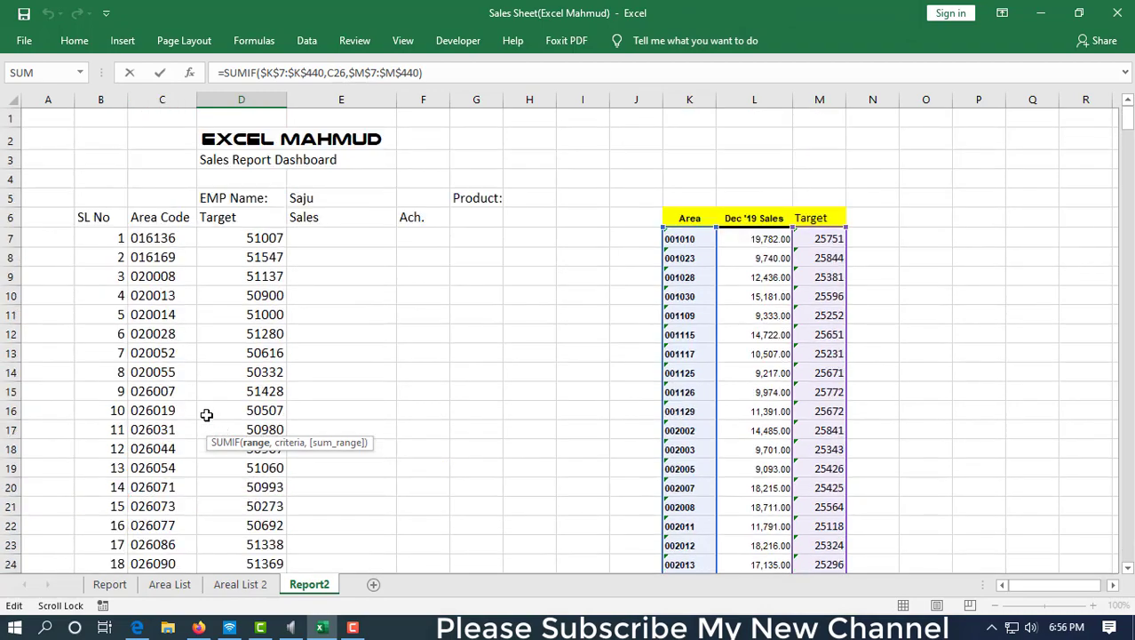
pyautogui.scroll(-13, 764, 356)
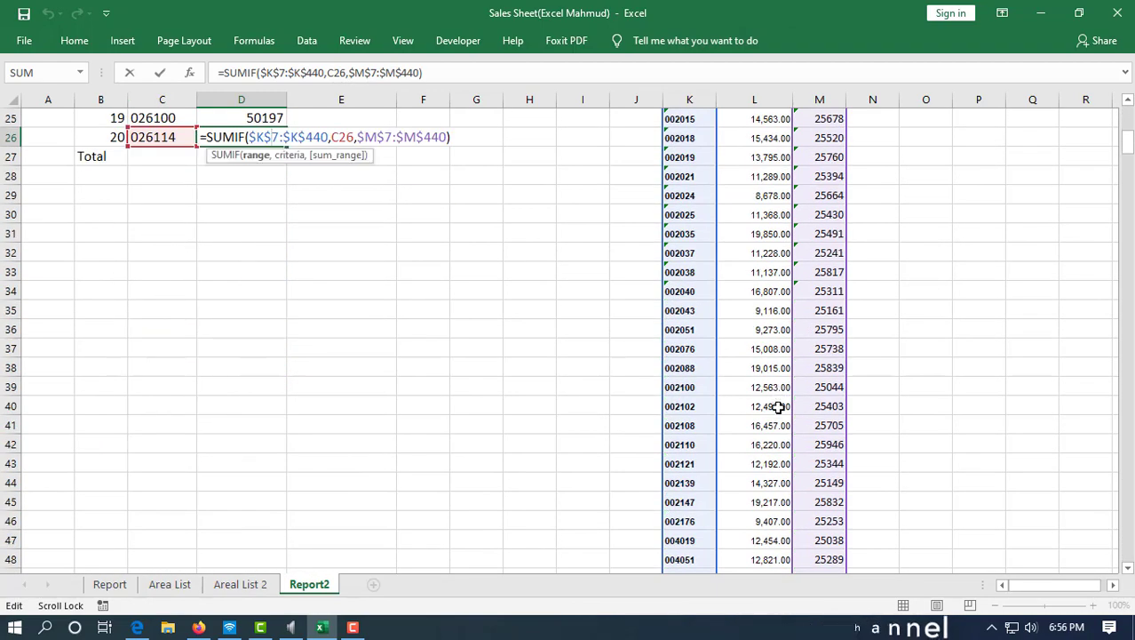
pyautogui.scroll(13, 775, 445)
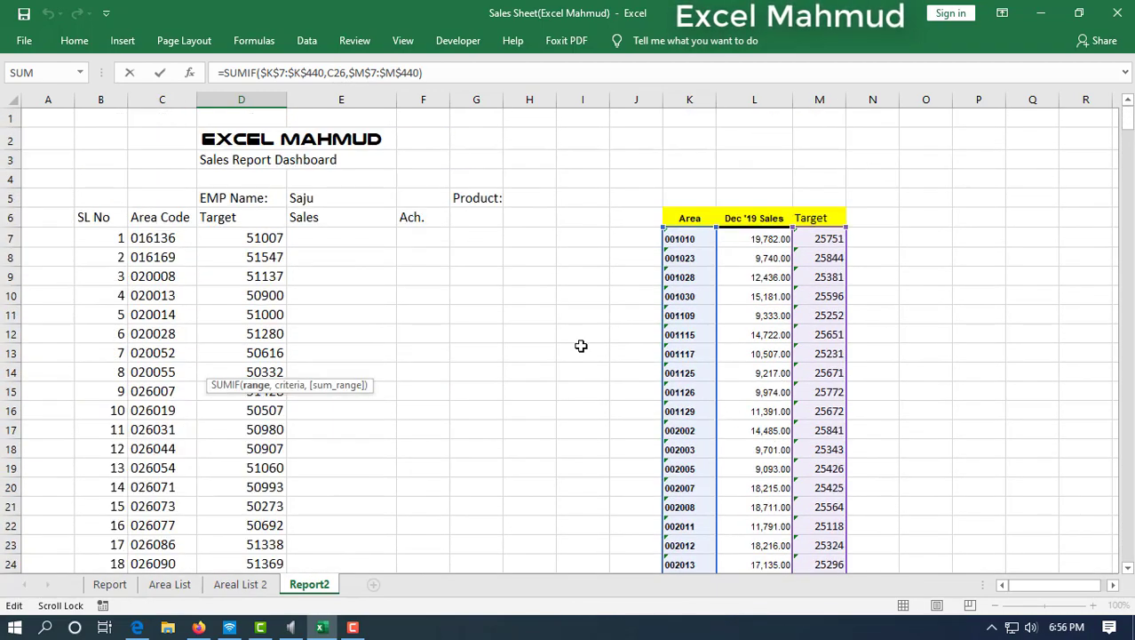
pyautogui.scroll(-5, 398, 378)
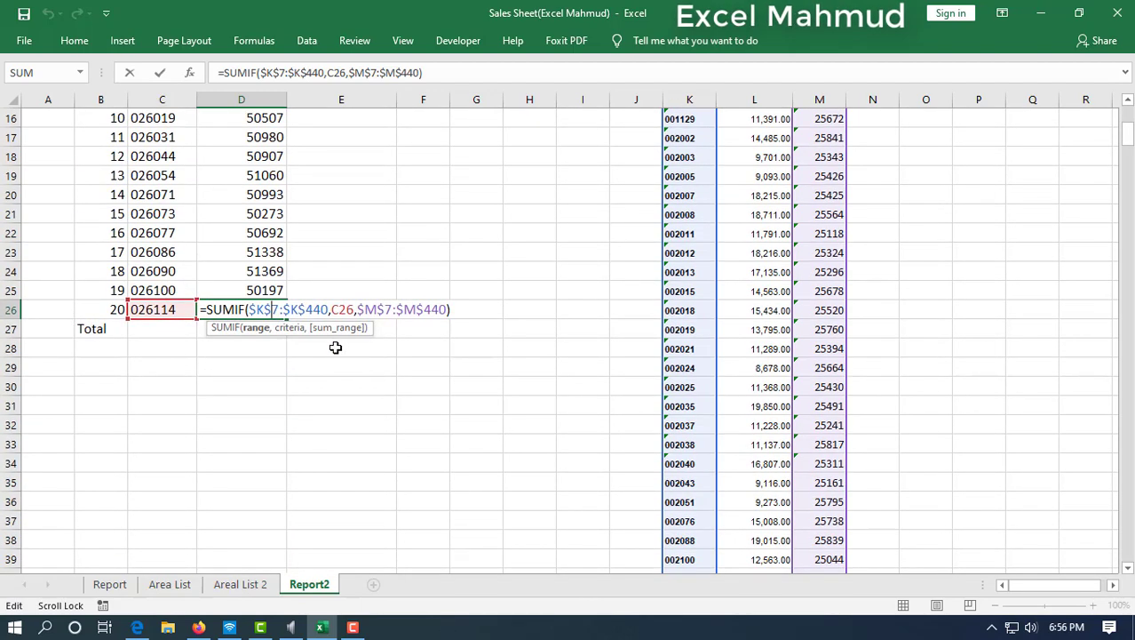
pyautogui.hotkey('ctrl', 'Return')
pyautogui.scroll(5, 333, 340)
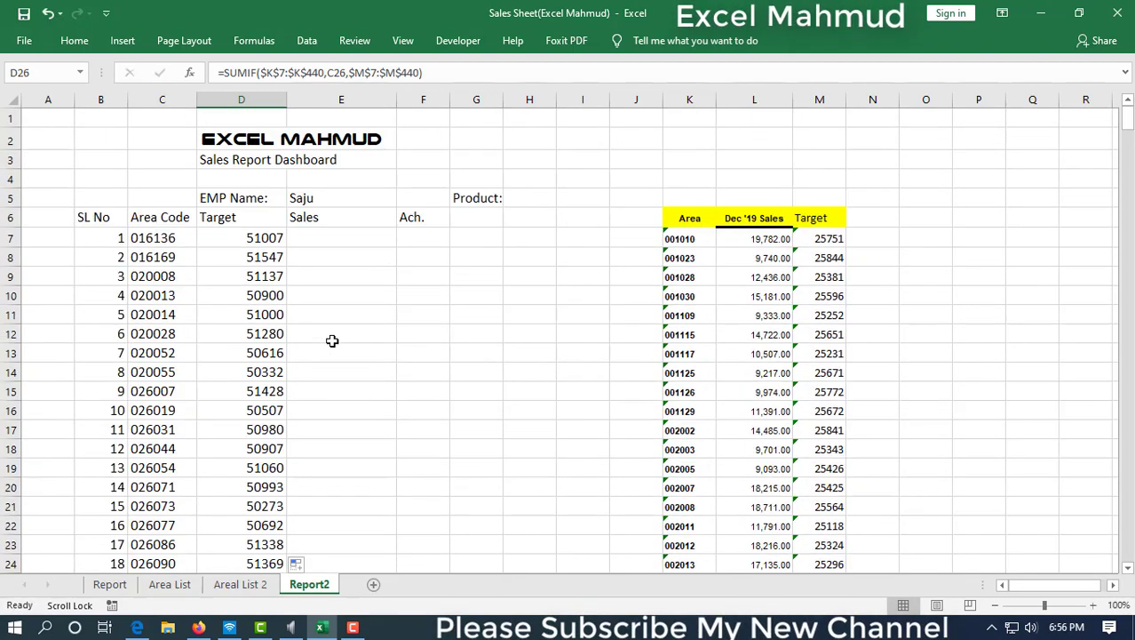
pyautogui.moveTo(95, 217); pyautogui.dragTo(476, 218)
# Step: Begin a SUMIF in Sales cell E7 with the absolute Area range $K$7:$K$440
pyautogui.click(418, 277)
pyautogui.click(333, 234)
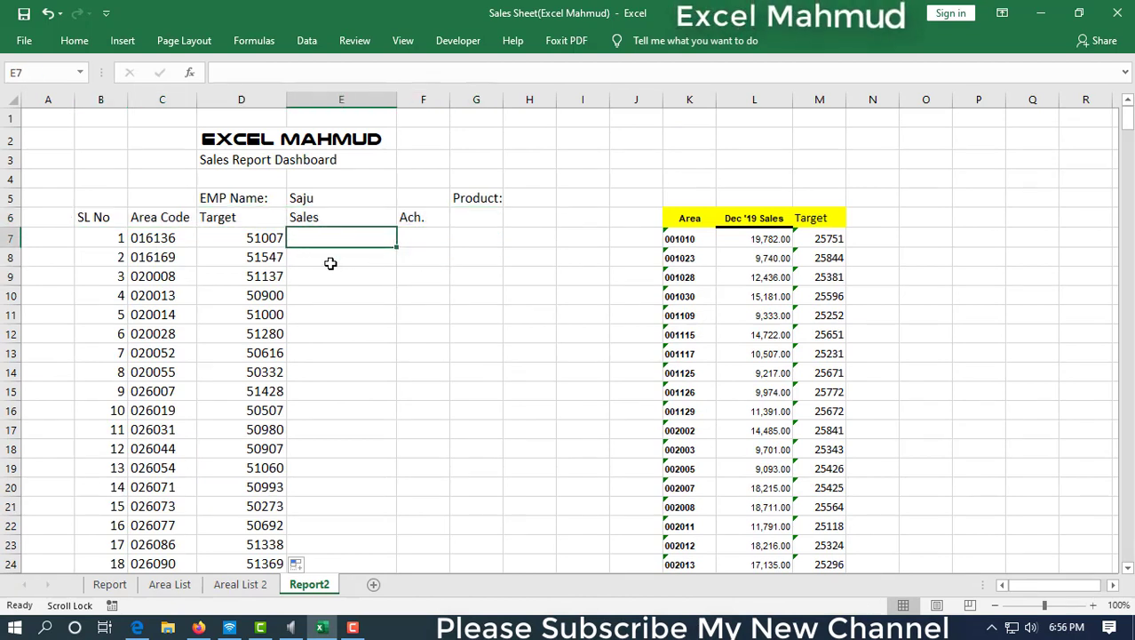
pyautogui.click(274, 238)
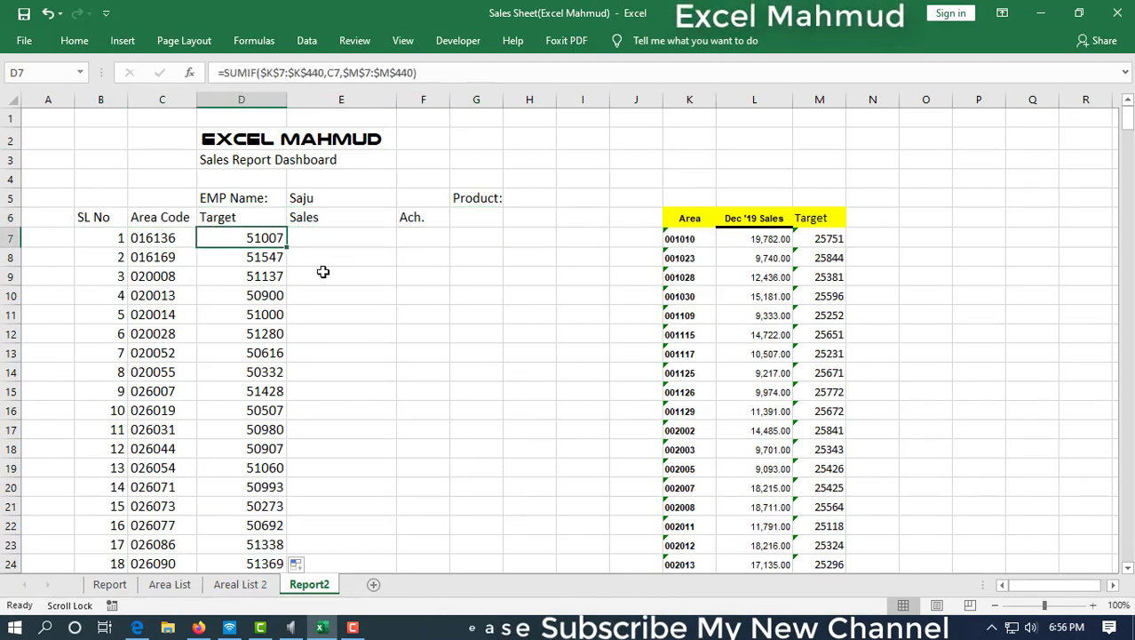
pyautogui.click(376, 246)
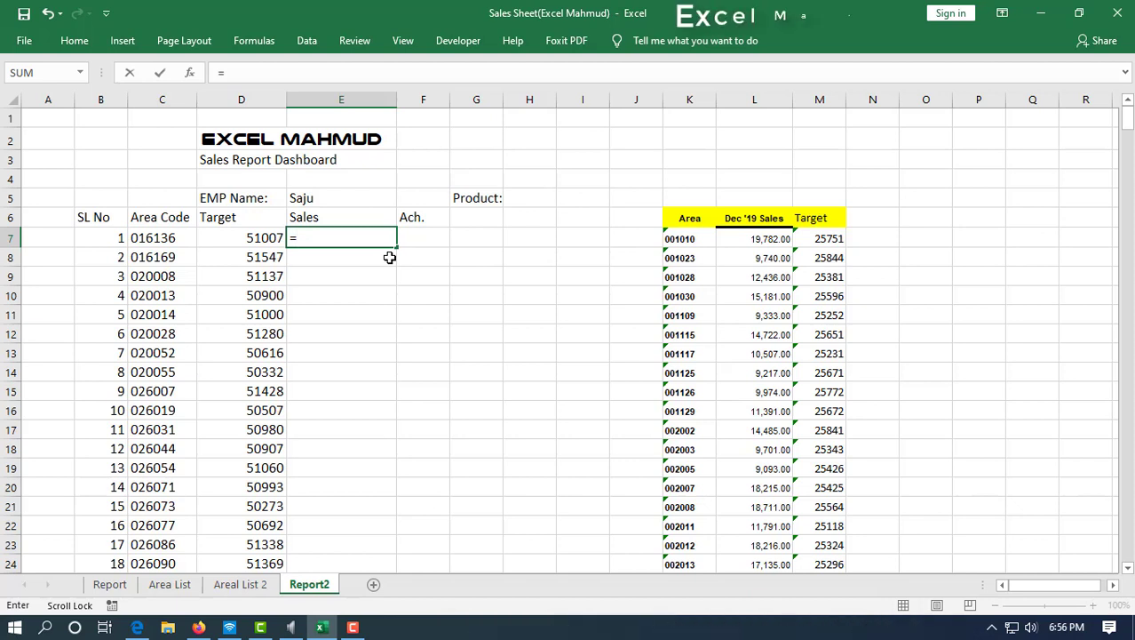
pyautogui.write('sumif')
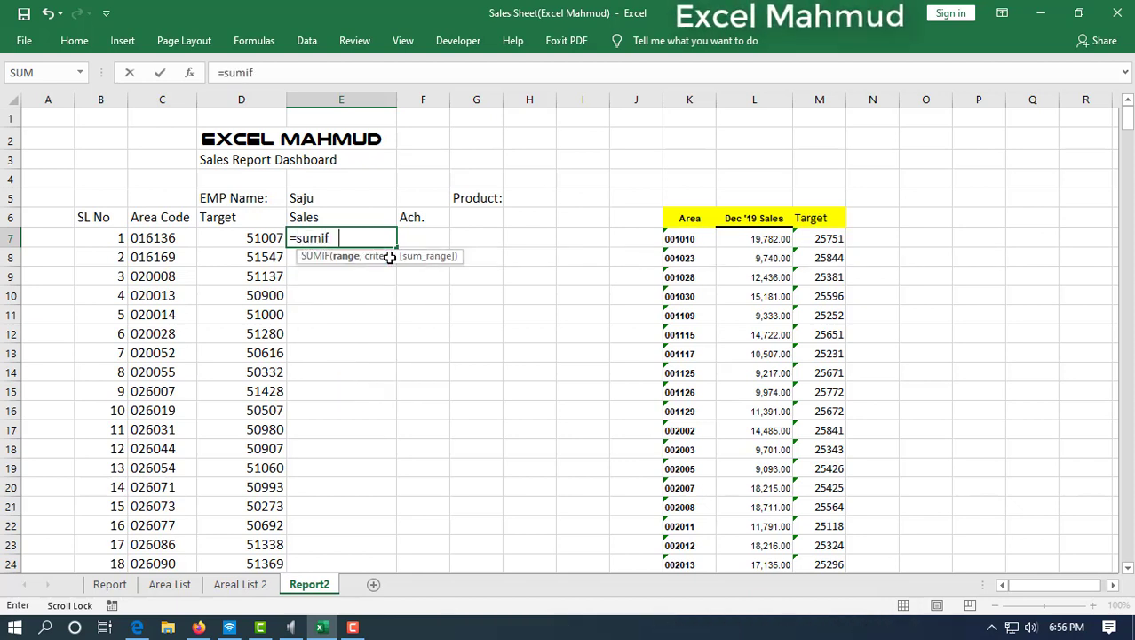
pyautogui.click(684, 238)
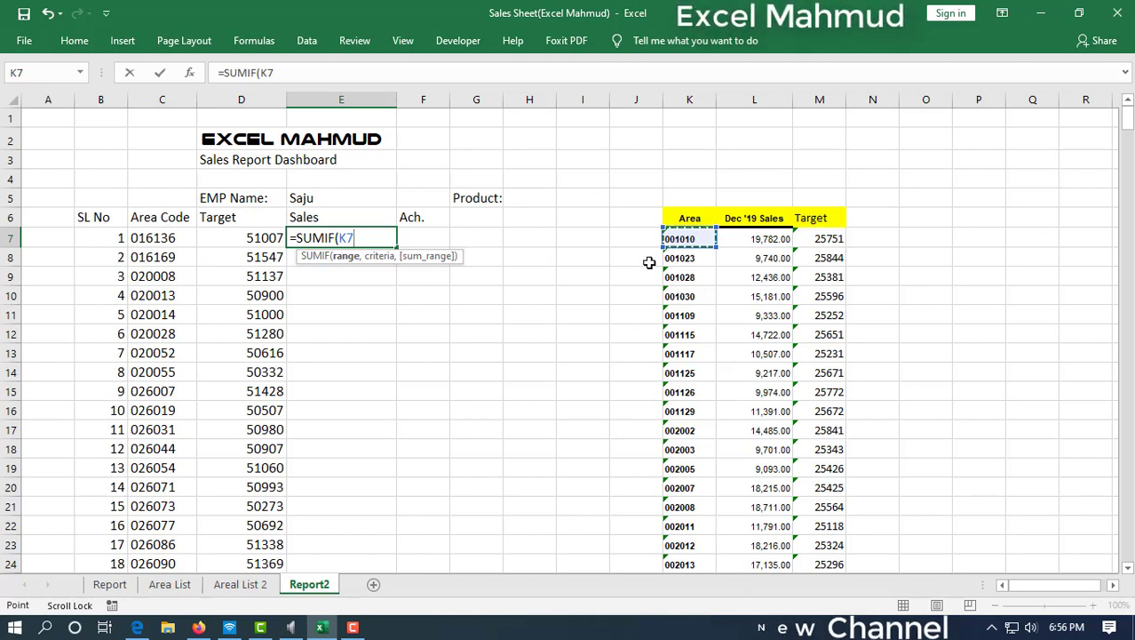
pyautogui.hotkey('ctrl', 'shift', 'Down')
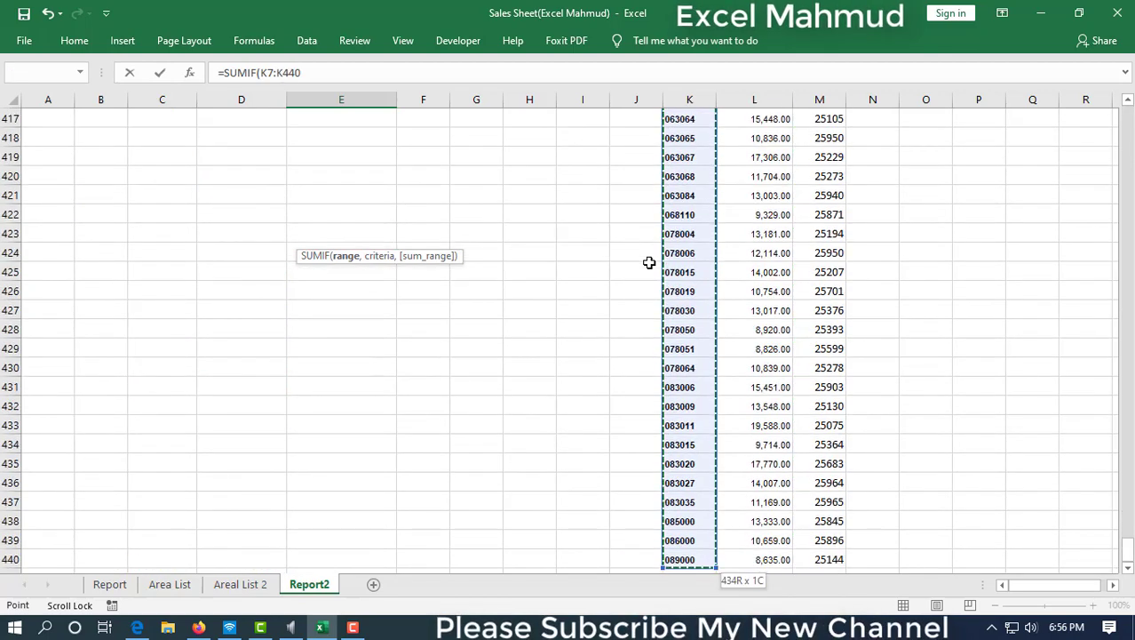
pyautogui.press('F4')
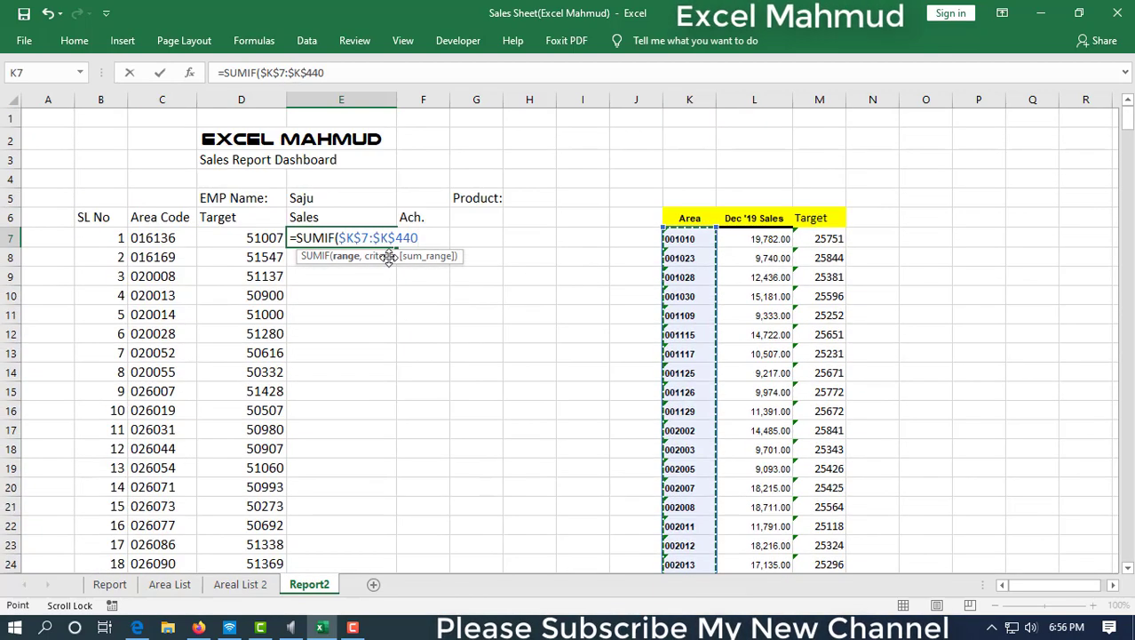
# Step: Finish E7's SUMIF with criteria C7 and sum range $L$7:$L$440
pyautogui.write(',')
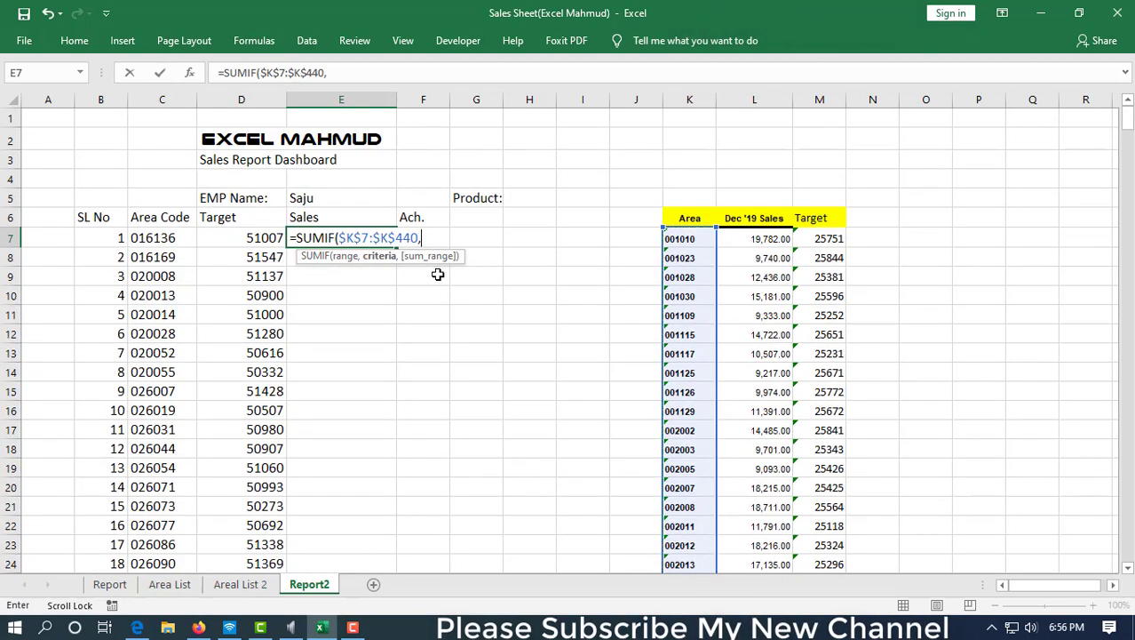
pyautogui.click(167, 241)
pyautogui.write(',')
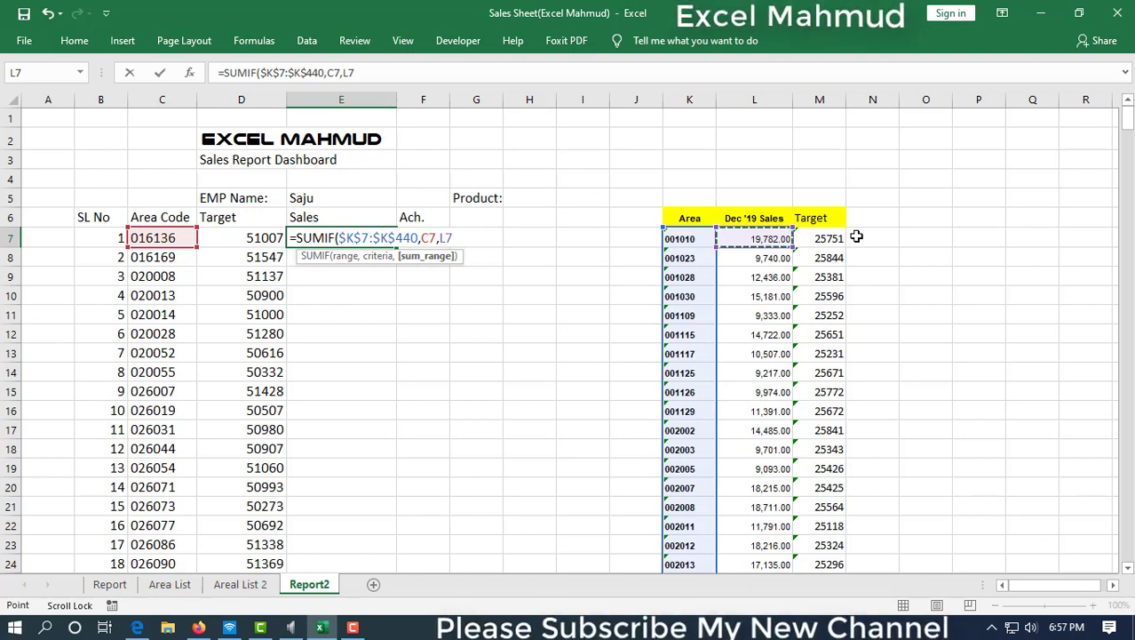
pyautogui.hotkey('ctrl', 'shift', 'Down')
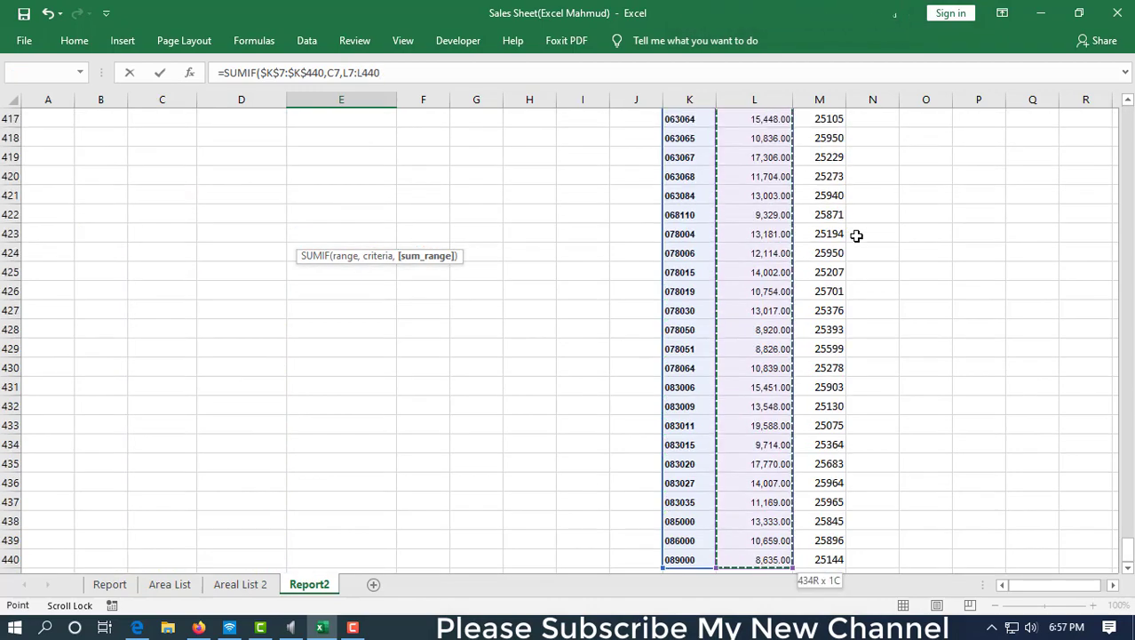
pyautogui.scroll(10, 826, 246)
pyautogui.scroll(20, 825, 246)
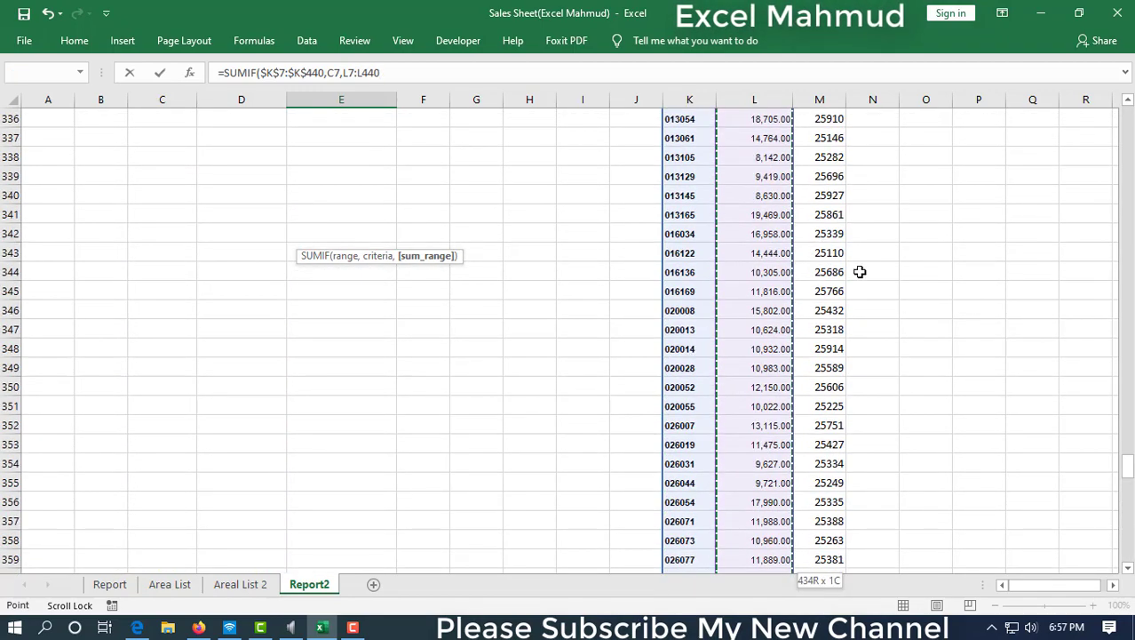
pyautogui.moveTo(1129, 431)
pyautogui.mouseDown()
pyautogui.moveTo(1125, 351)
pyautogui.moveTo(1125, 417)
pyautogui.mouseUp()
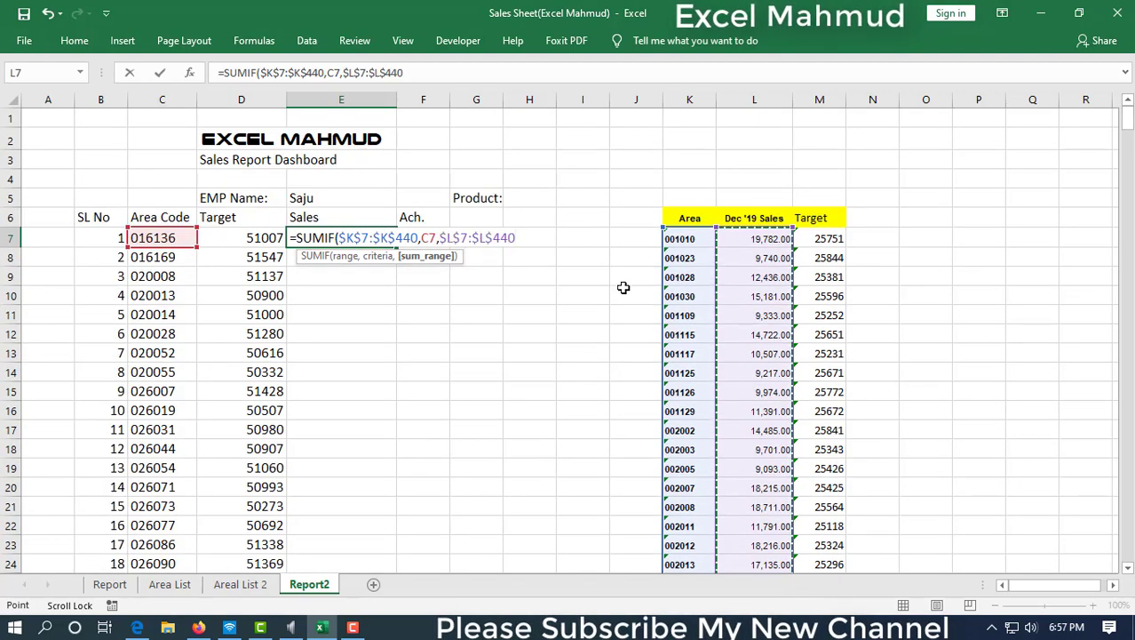
pyautogui.write(')')
pyautogui.press('Return')
# Step: Copy the Sales formula down to row 27, then clear D27:E27 in the Total row
pyautogui.click(367, 242)
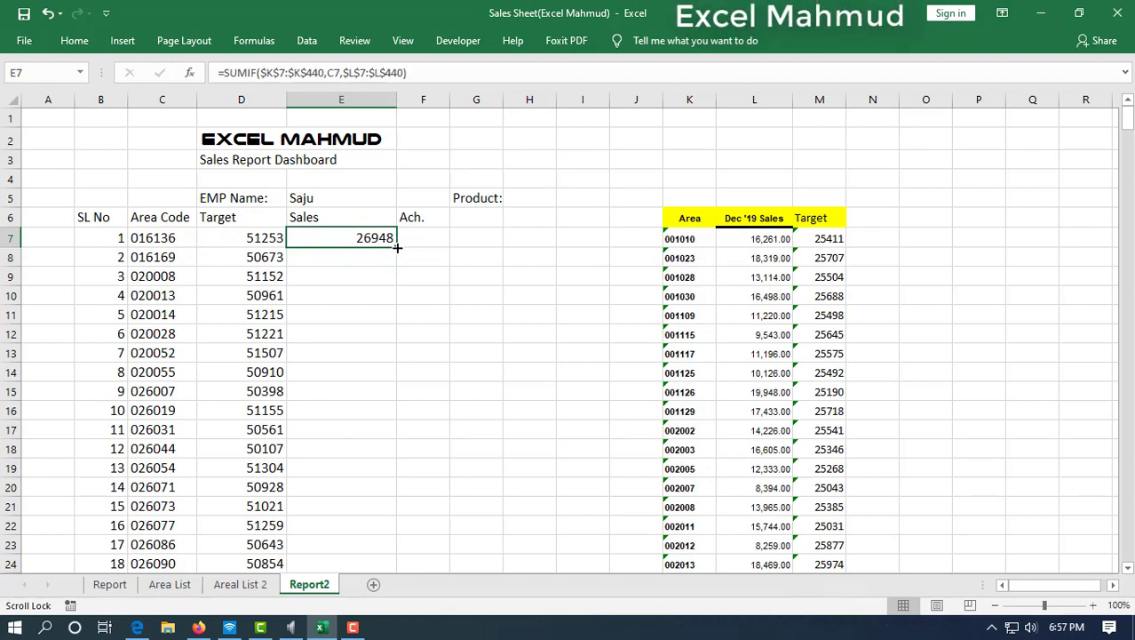
pyautogui.moveTo(398, 248); pyautogui.dragTo(391, 449)
pyautogui.moveTo(275, 446); pyautogui.dragTo(382, 444)
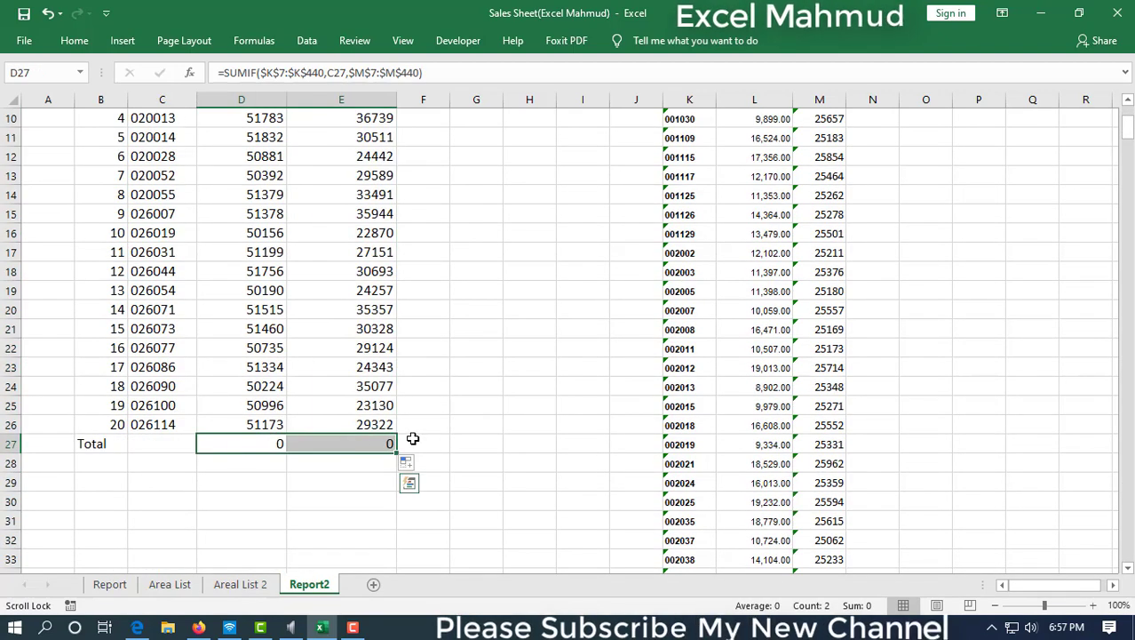
pyautogui.click(164, 444)
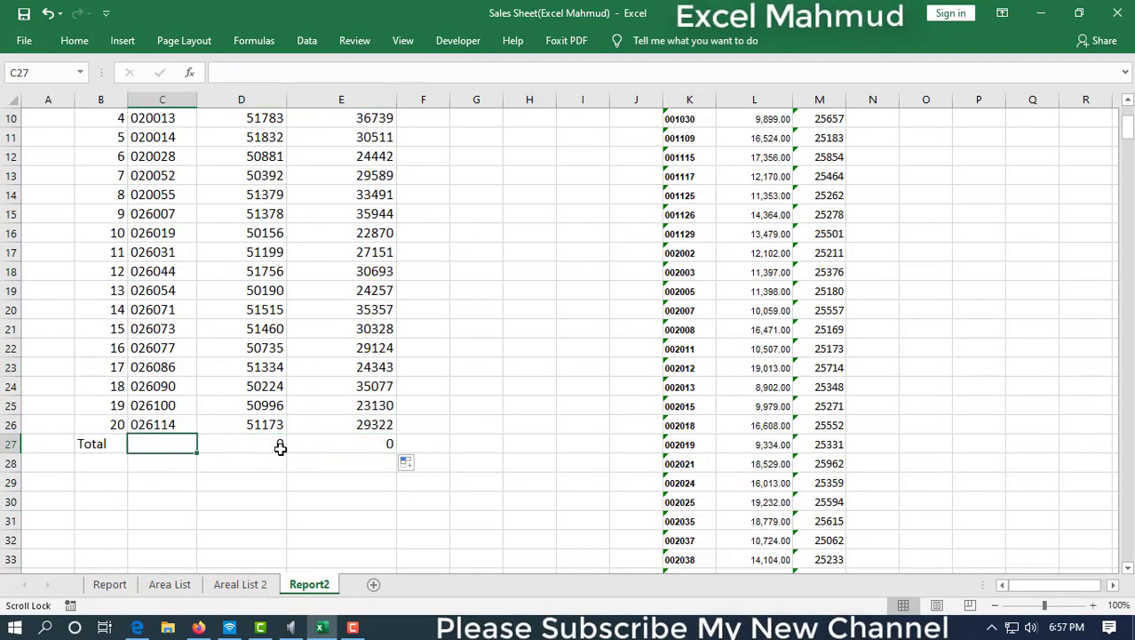
pyautogui.moveTo(264, 437); pyautogui.dragTo(344, 440)
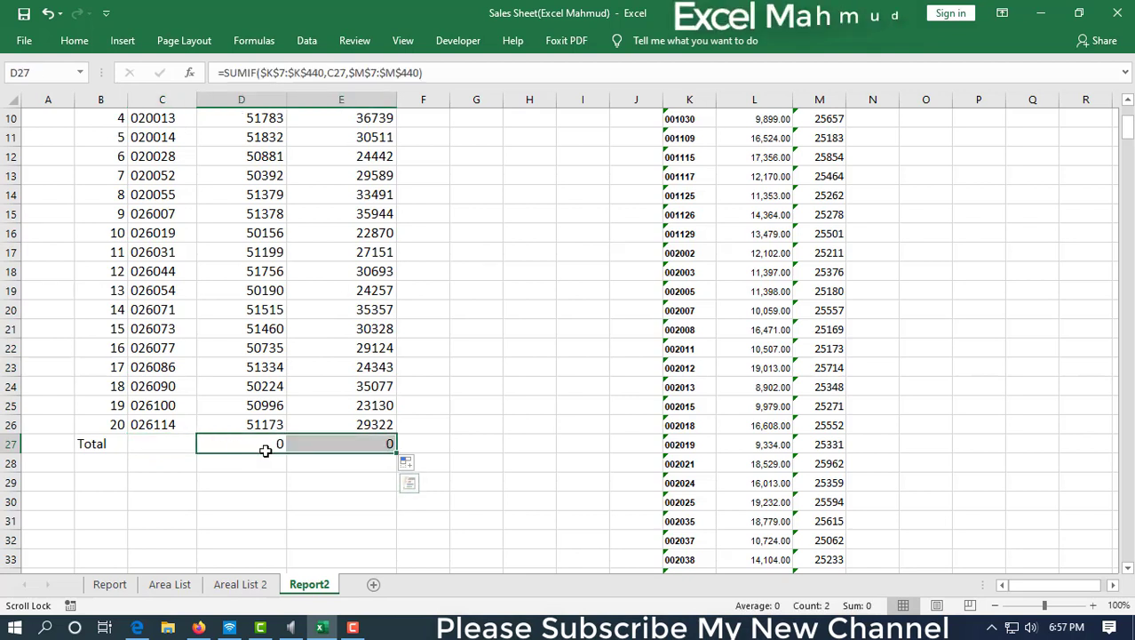
pyautogui.click(171, 445)
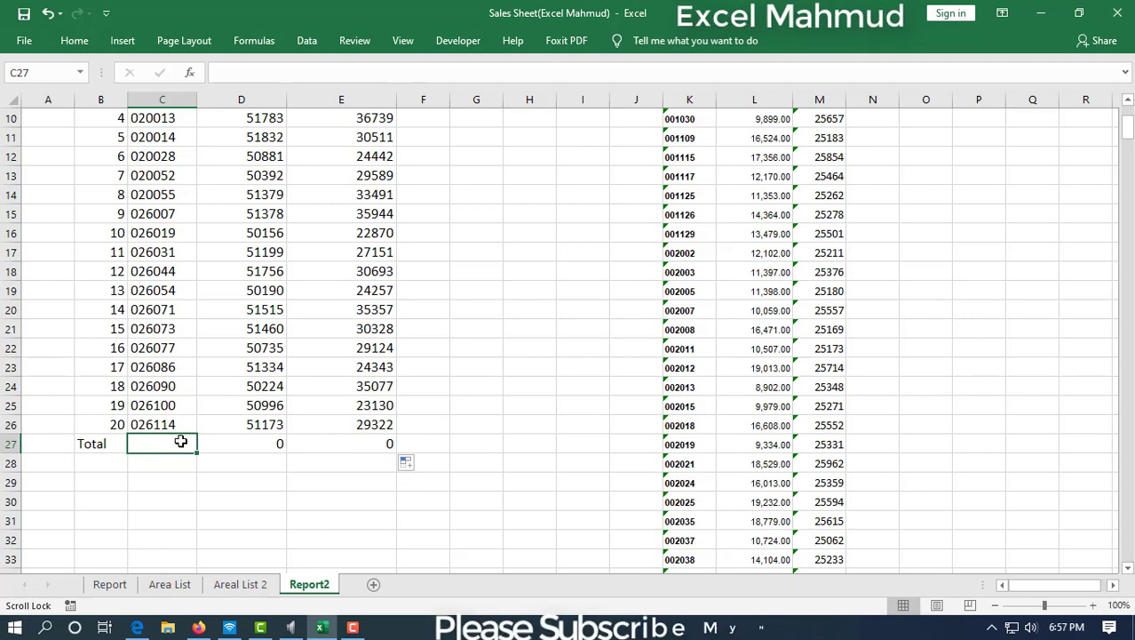
pyautogui.click(260, 444)
pyautogui.moveTo(259, 444); pyautogui.dragTo(351, 445)
pyautogui.click(274, 444)
pyautogui.moveTo(274, 444); pyautogui.dragTo(316, 444)
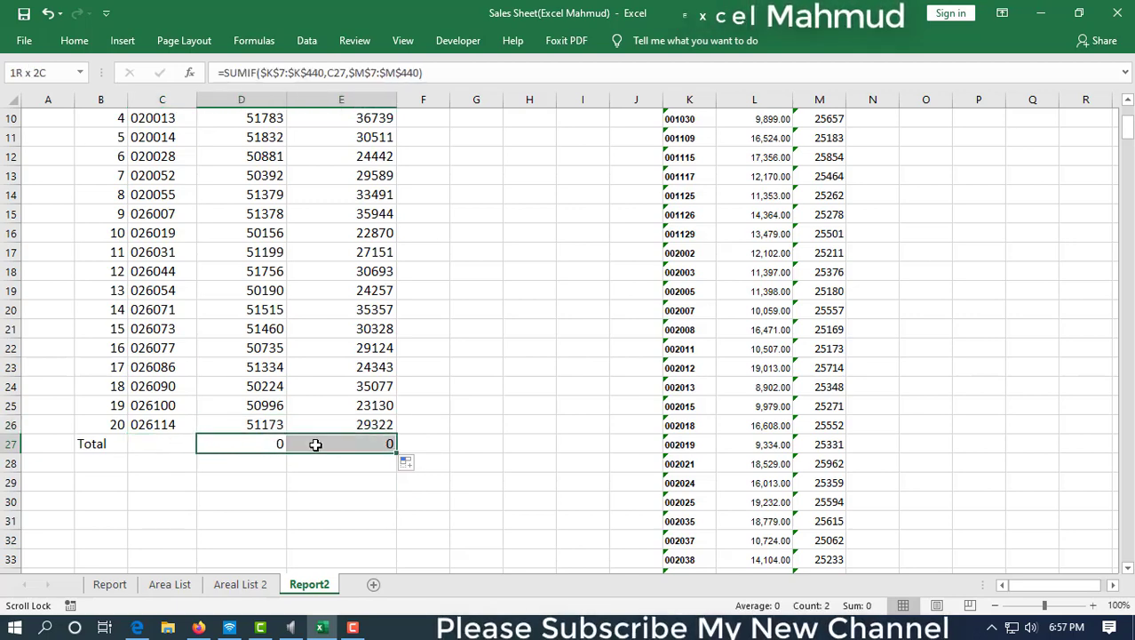
pyautogui.press('Delete')
pyautogui.scroll(3, 454, 435)
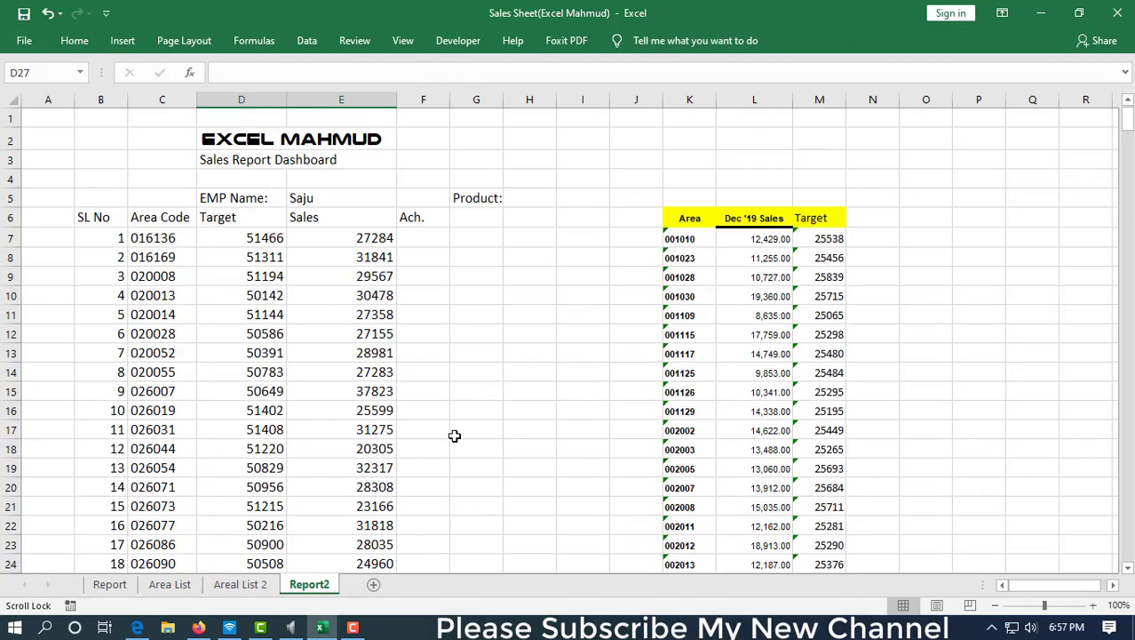
pyautogui.click(440, 232)
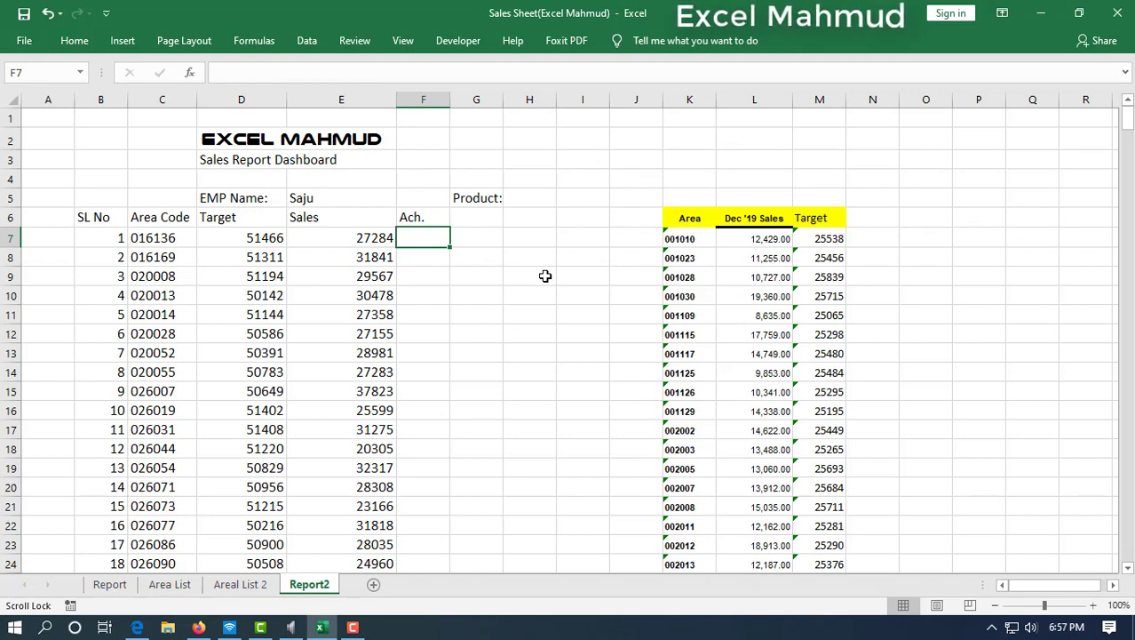
# Step: Enter =E7/D7 in F7, format it as a percentage, and fill it down the Ach. column
pyautogui.write('=')
pyautogui.click(323, 241)
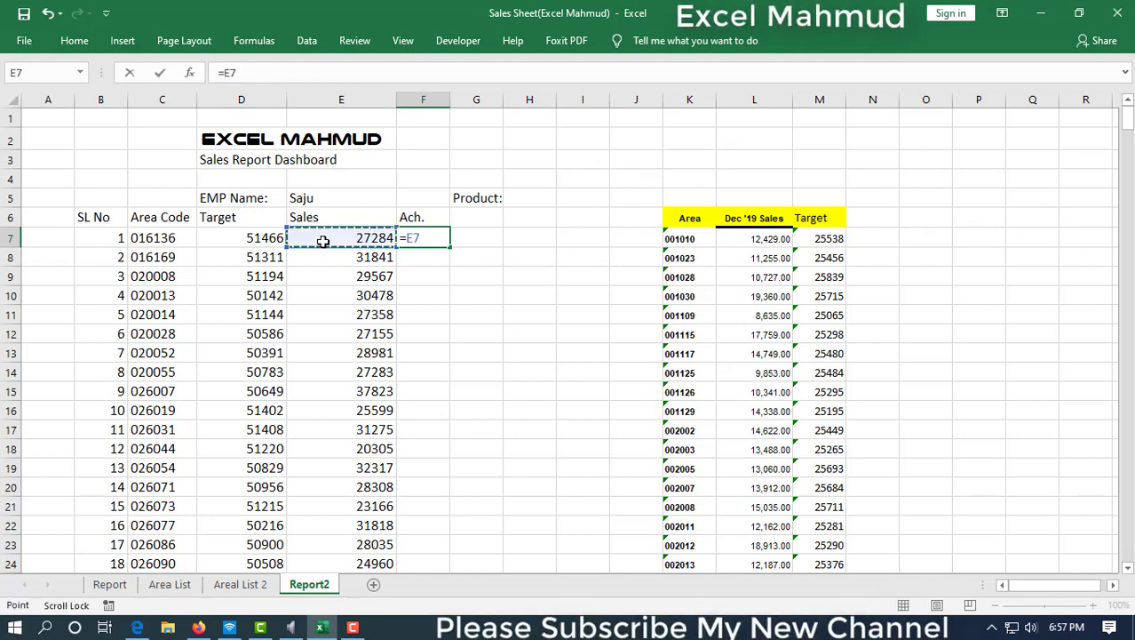
pyautogui.write('/')
pyautogui.click(248, 241)
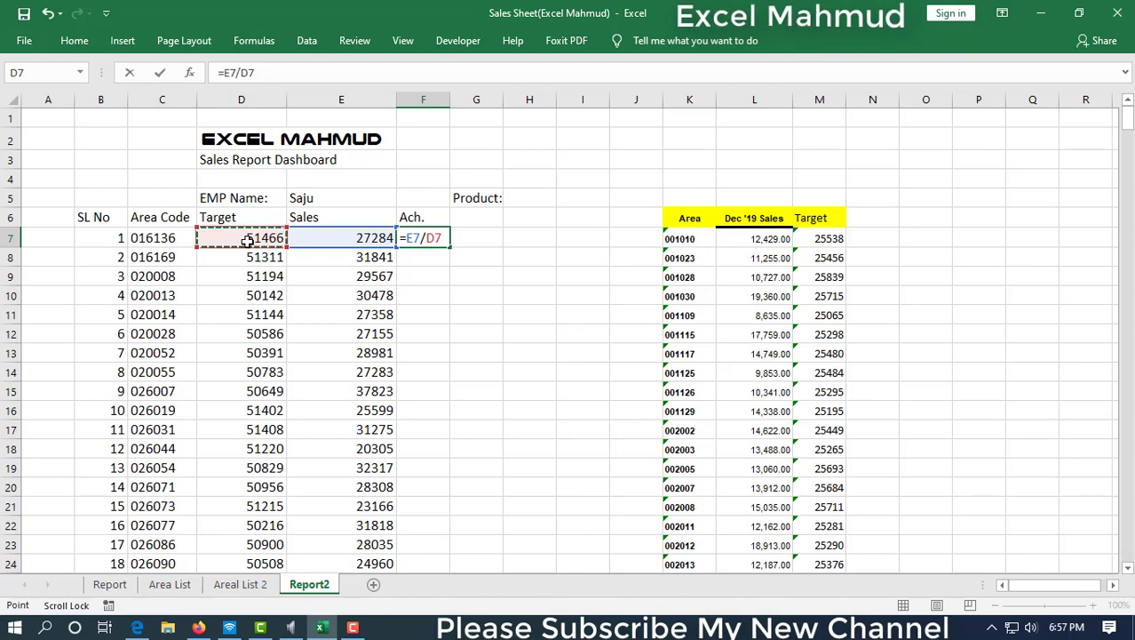
pyautogui.press('Return')
pyautogui.click(448, 238)
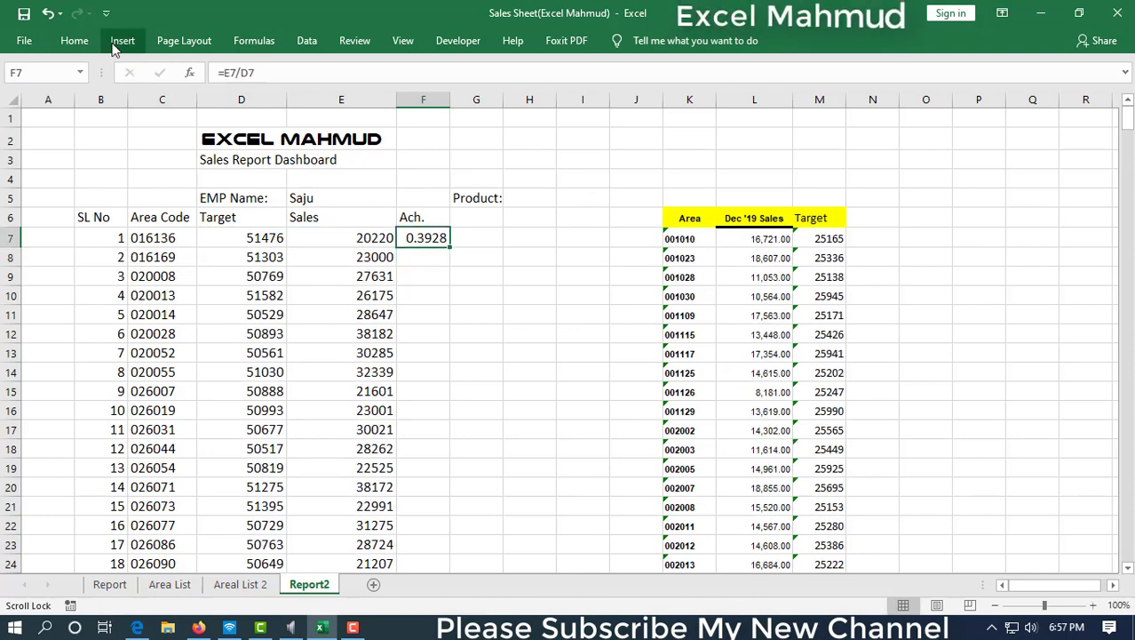
pyautogui.click(75, 40)
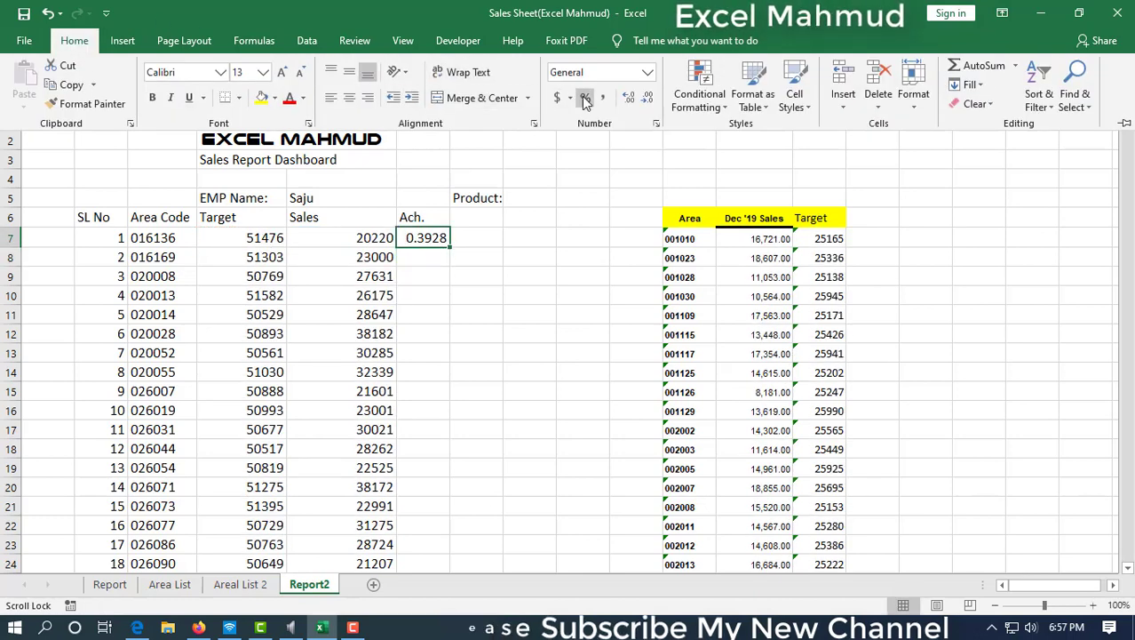
pyautogui.click(585, 100)
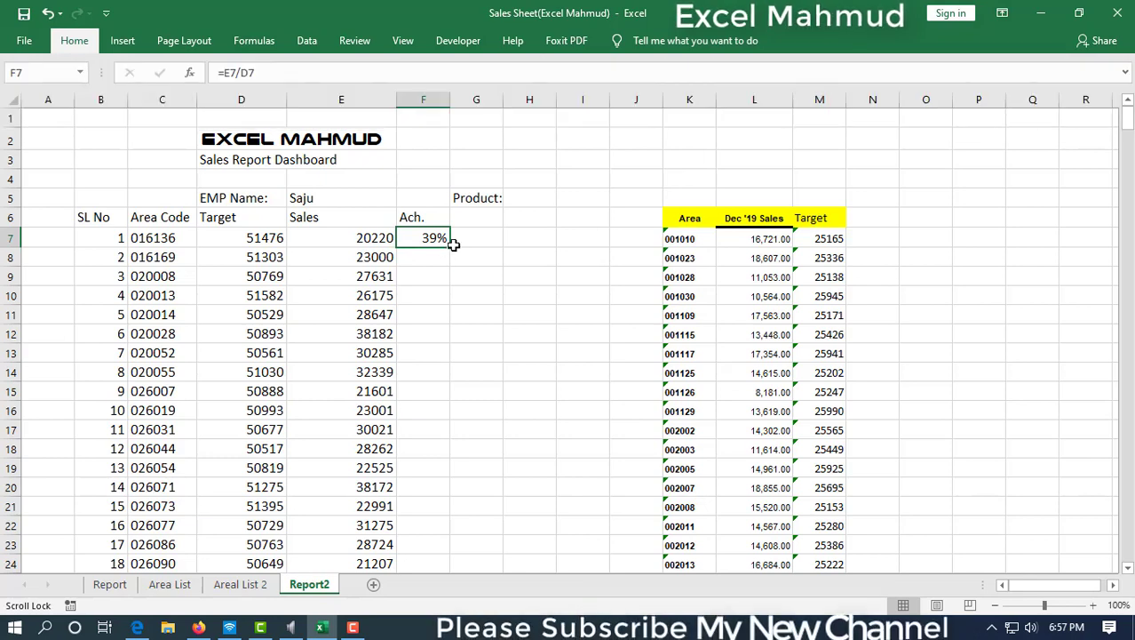
pyautogui.doubleClick(453, 244)
# Step: Choose a different employee in the E5 dropdown and review the refreshed figures
pyautogui.scroll(-4, 468, 400)
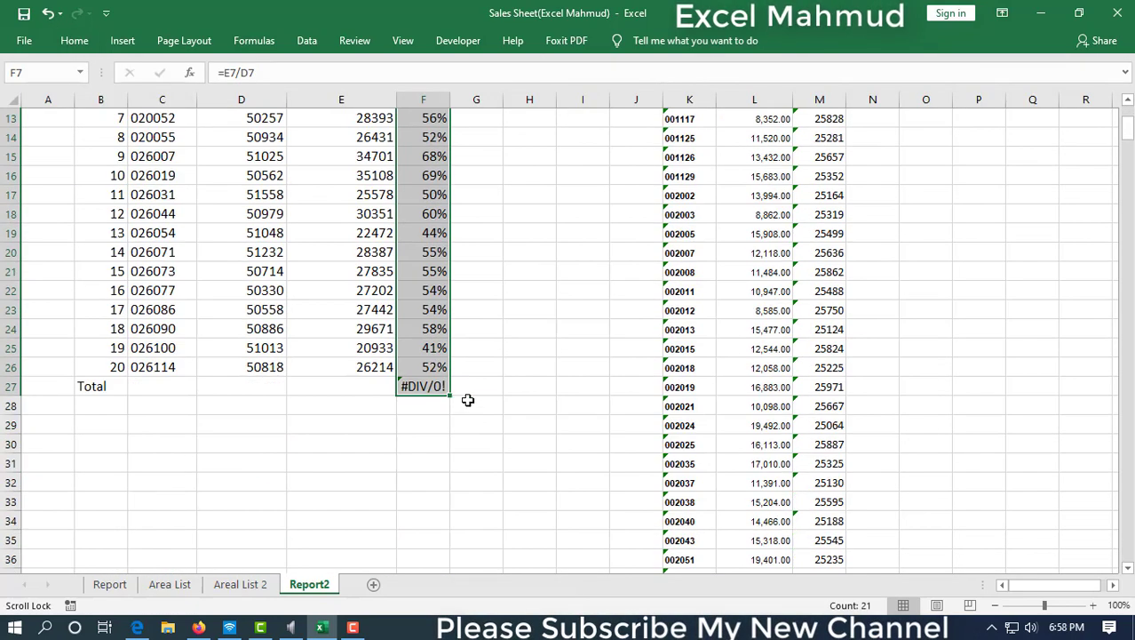
pyautogui.scroll(4, 464, 353)
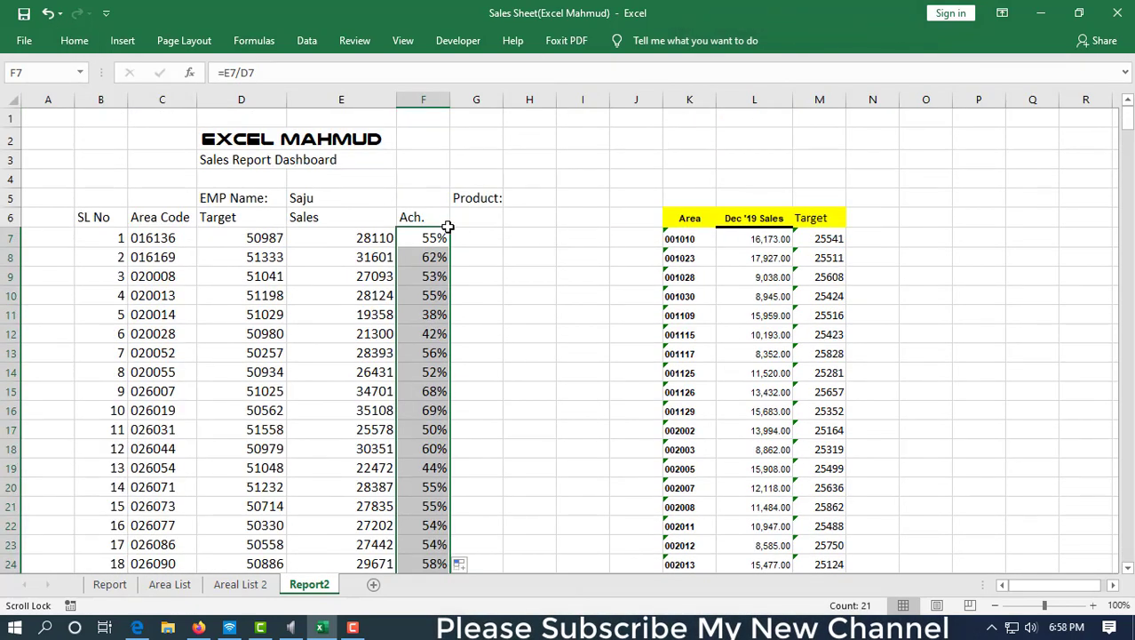
pyautogui.click(305, 203)
pyautogui.click(405, 201)
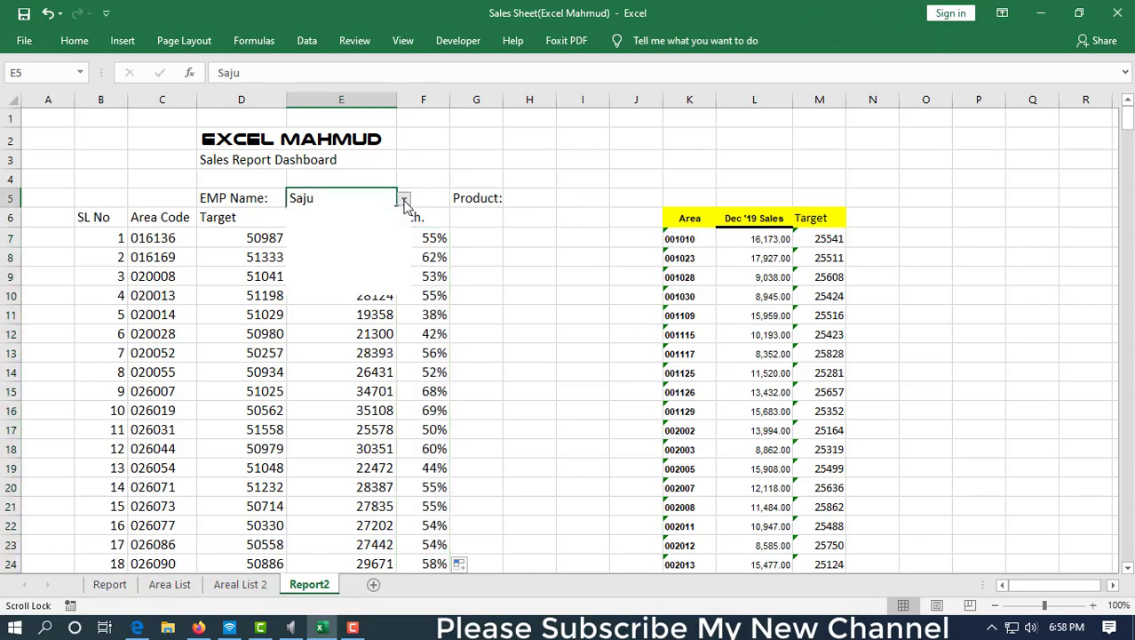
pyautogui.click(404, 201)
pyautogui.moveTo(147, 238); pyautogui.dragTo(450, 258)
pyautogui.moveTo(251, 235); pyautogui.dragTo(423, 241)
pyautogui.click(476, 238)
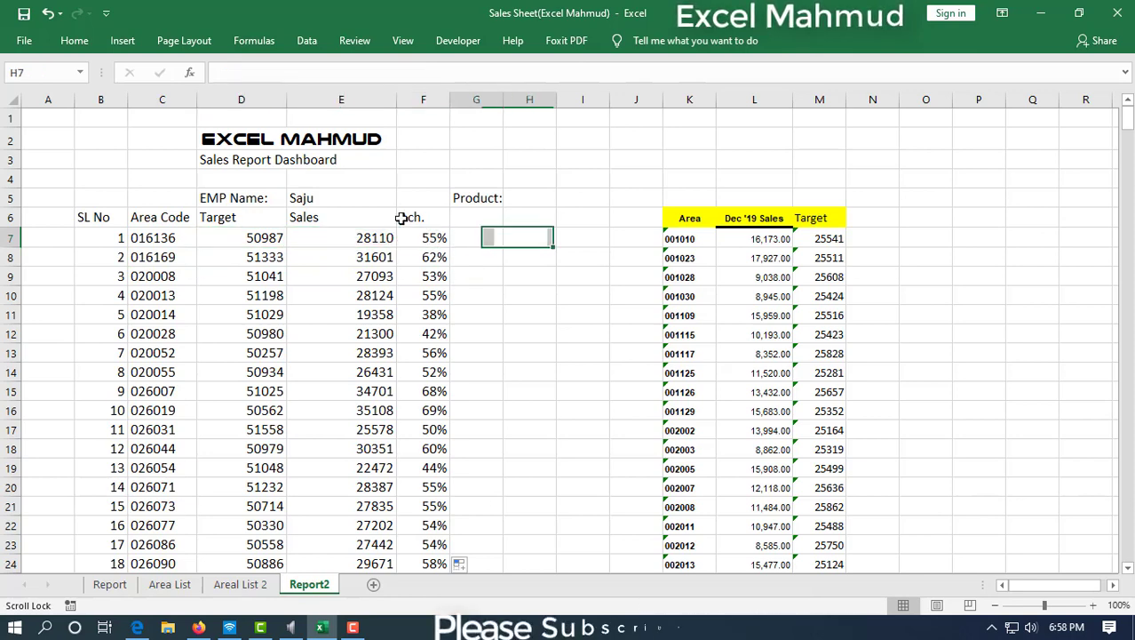
pyautogui.click(368, 197)
pyautogui.click(403, 200)
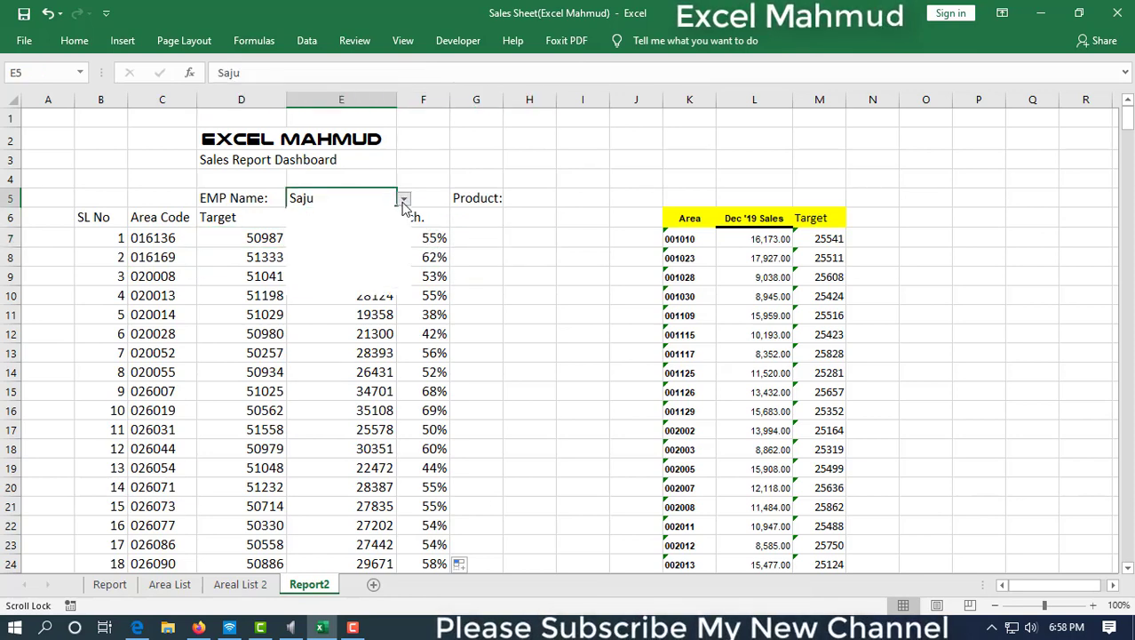
pyautogui.click(358, 251)
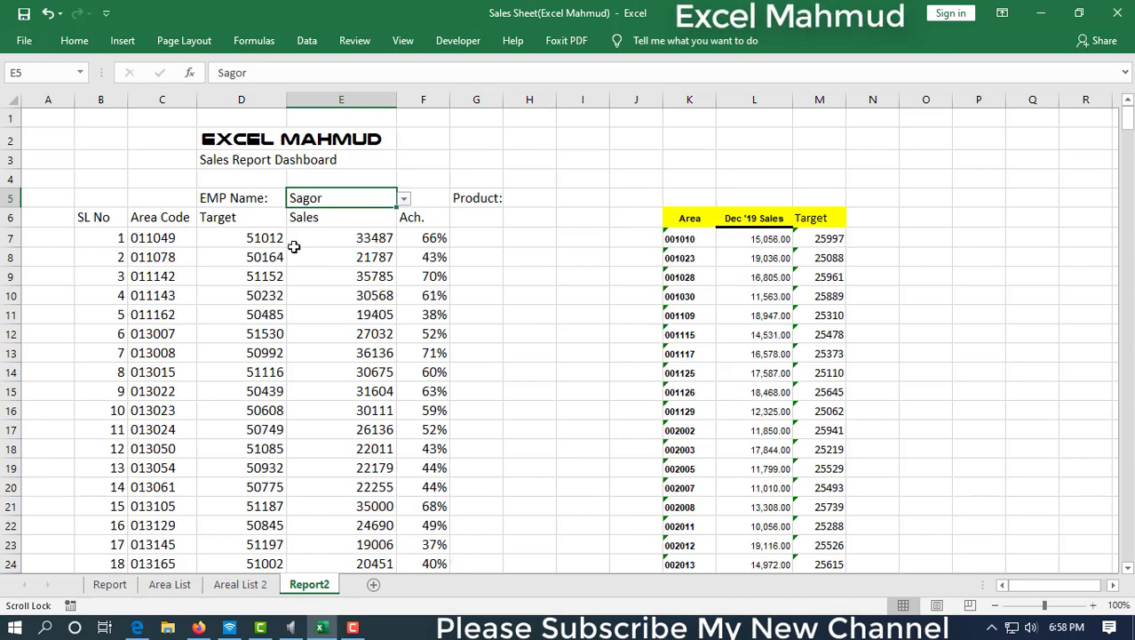
pyautogui.moveTo(266, 240); pyautogui.dragTo(428, 410)
# Step: AutoSum the Target column into D27 of the Total row
pyautogui.scroll(-2, 433, 429)
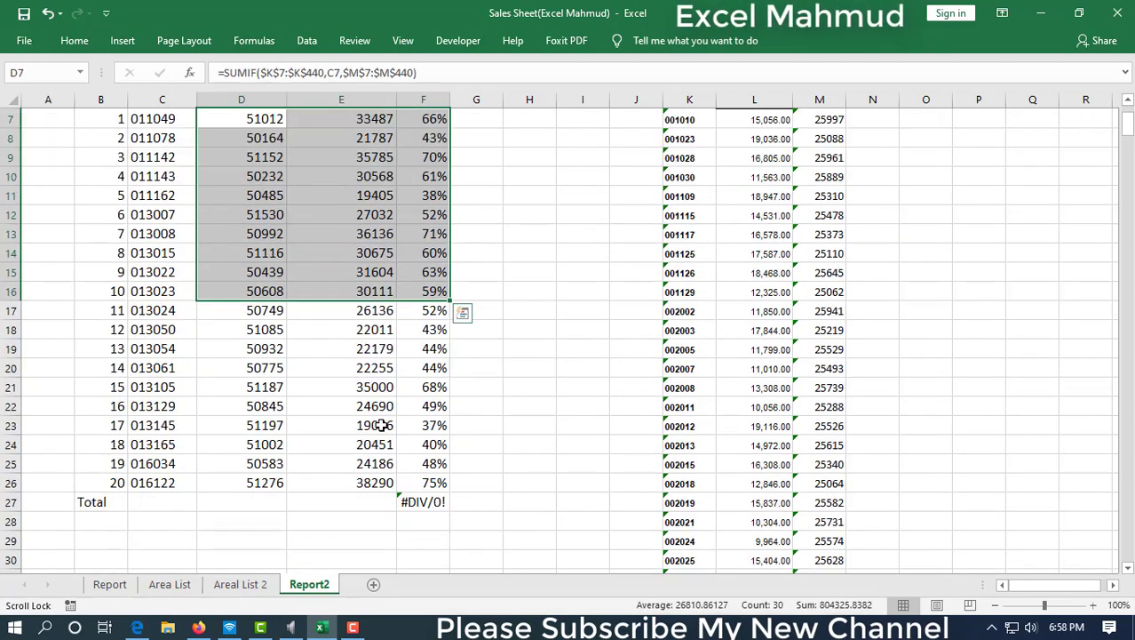
pyautogui.click(247, 496)
pyautogui.scroll(2, 325, 466)
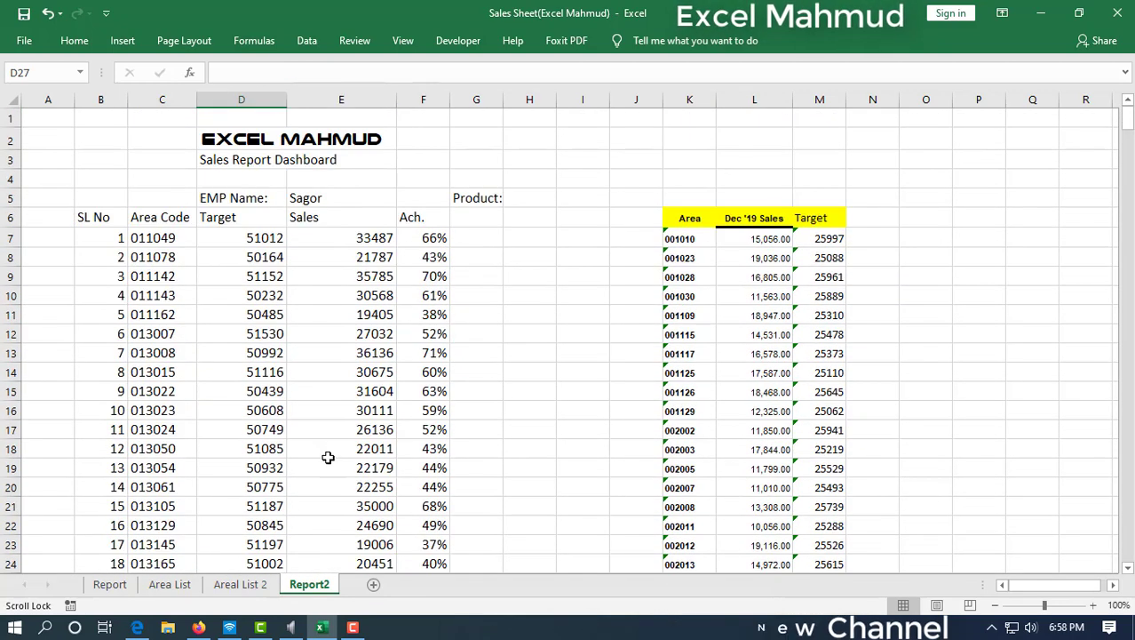
pyautogui.scroll(-1, 328, 456)
pyautogui.scroll(-1, 328, 456)
pyautogui.hotkey('alt', '=')
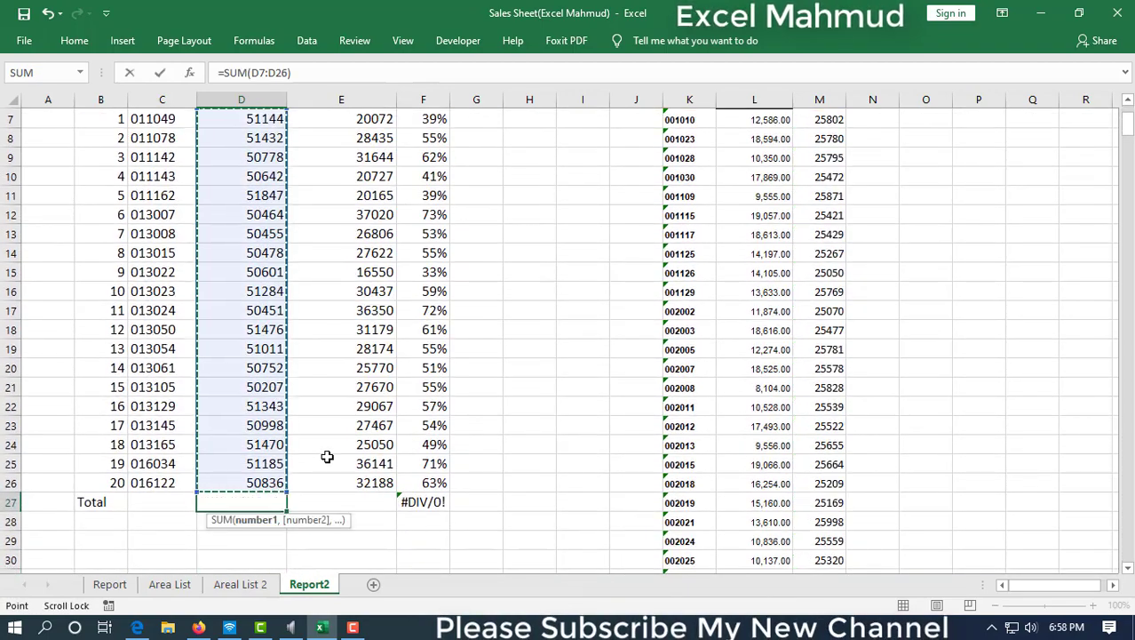
pyautogui.scroll(2, 327, 456)
pyautogui.scroll(-5, 327, 456)
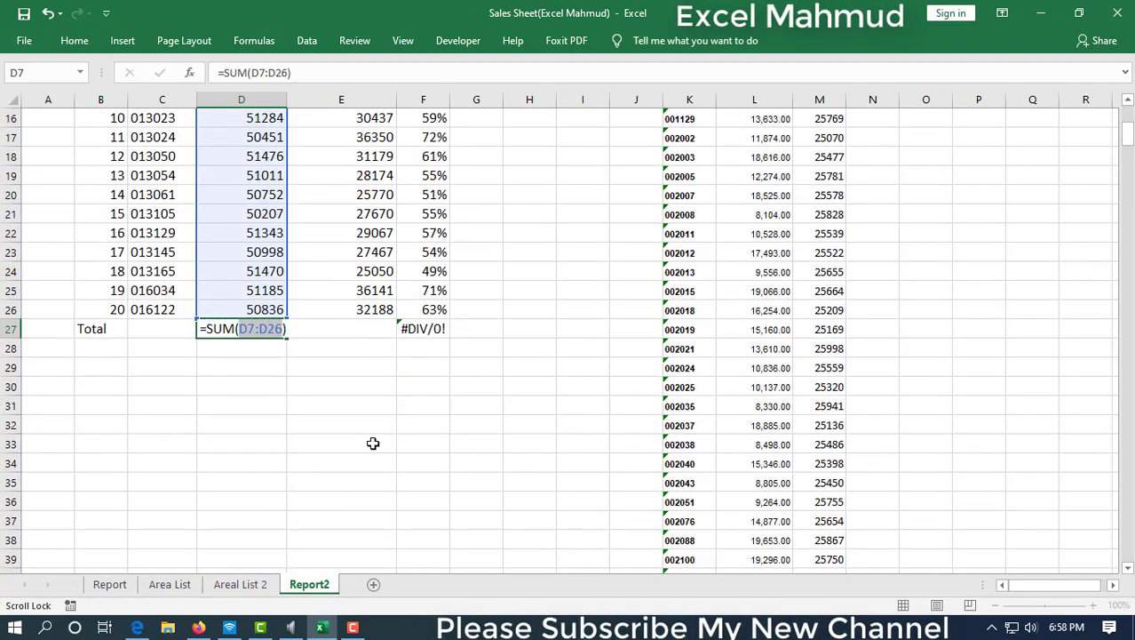
pyautogui.press('Return')
# Step: Fill the total formula right into Sales cell E27 and verify it
pyautogui.moveTo(257, 321); pyautogui.dragTo(382, 336)
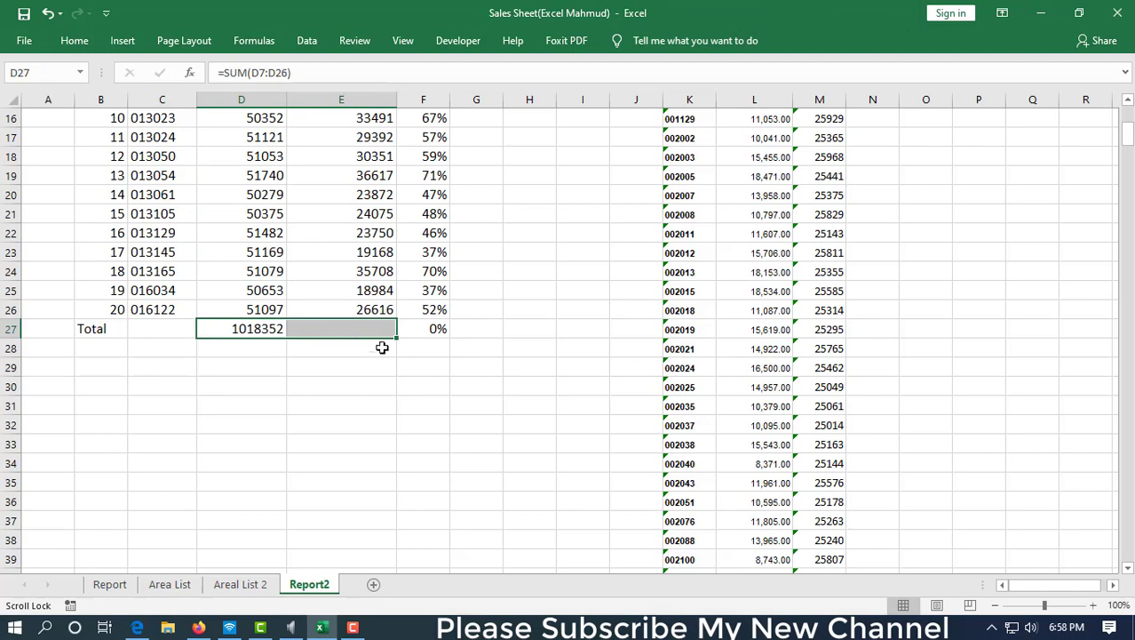
pyautogui.hotkey('ctrl', 'r')
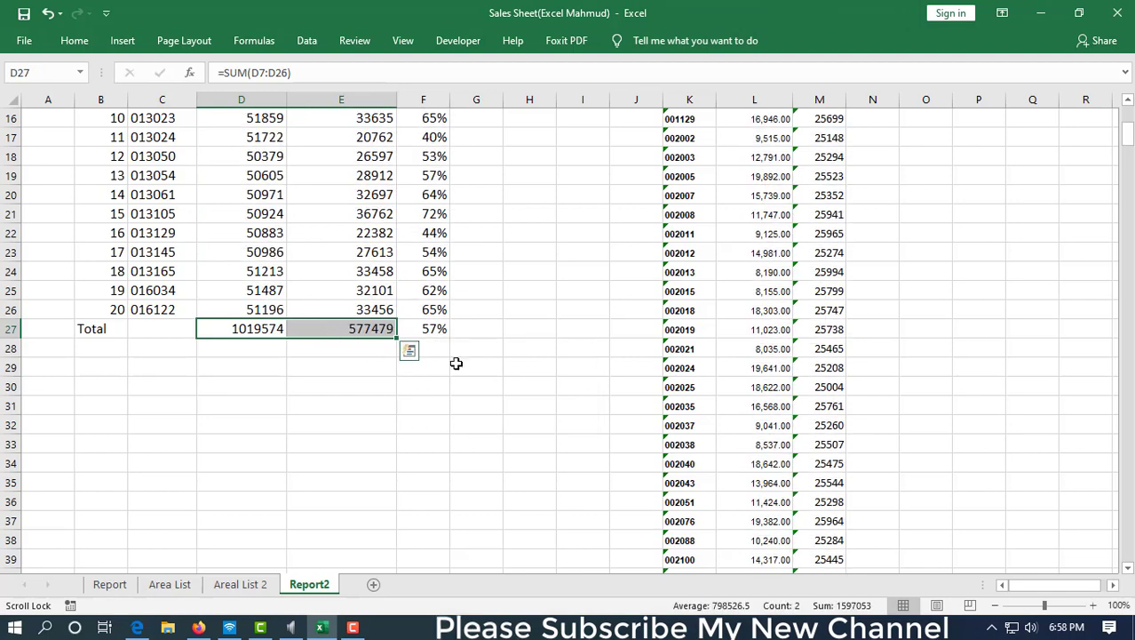
pyautogui.click(391, 336)
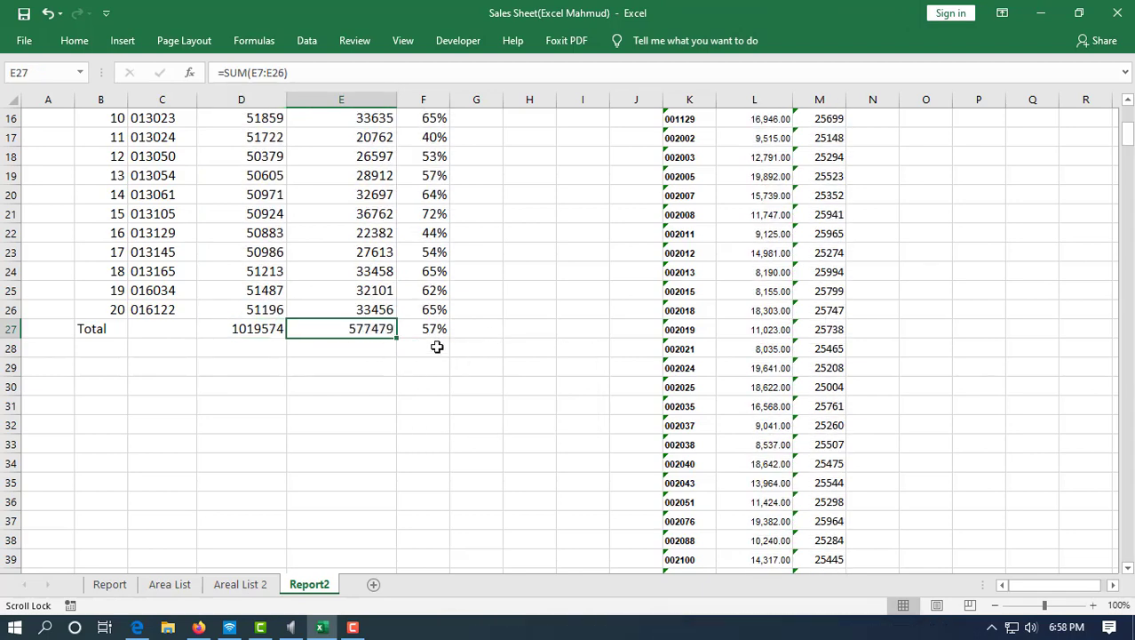
pyautogui.scroll(5, 435, 351)
pyautogui.scroll(-4, 390, 382)
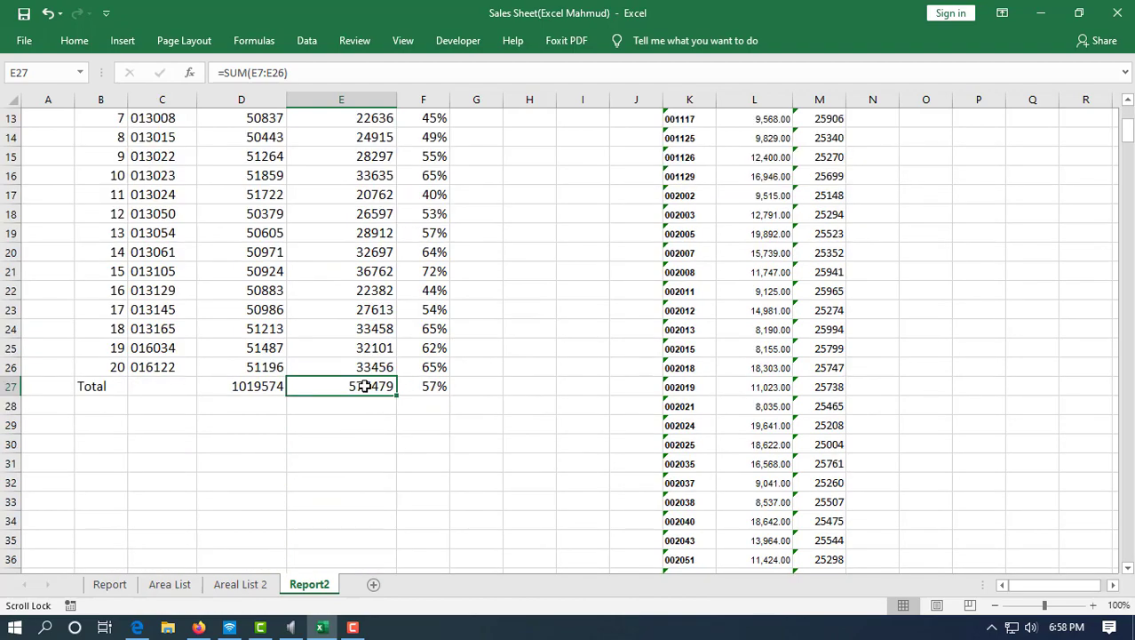
pyautogui.doubleClick(365, 386)
pyautogui.scroll(3, 477, 338)
pyautogui.press('Return')
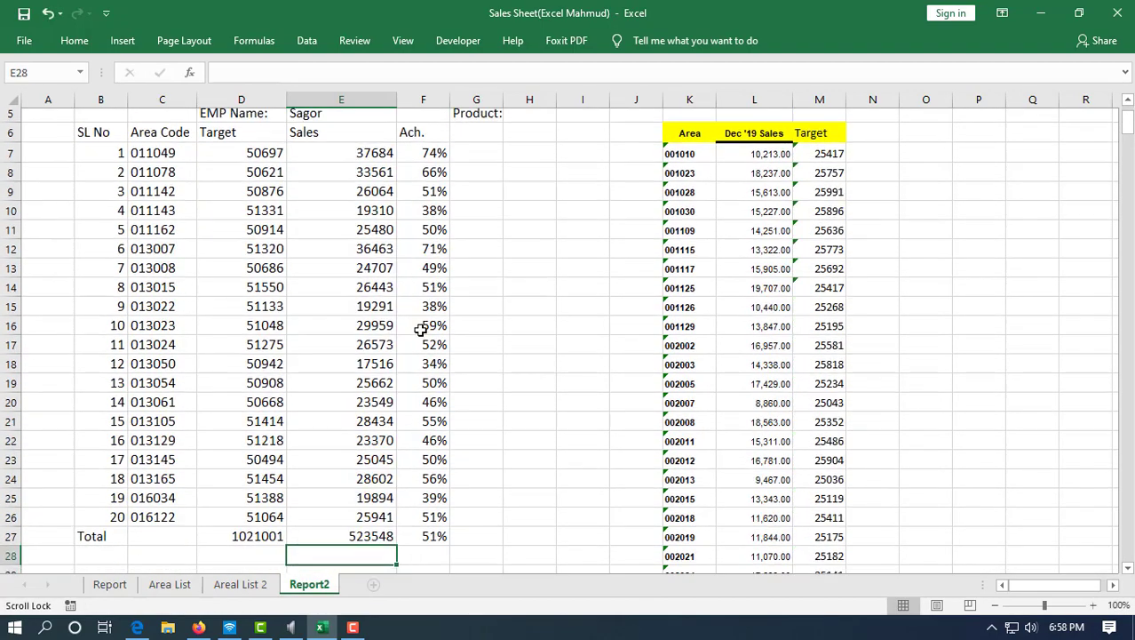
pyautogui.scroll(-2, 420, 330)
# Step: Give F27 the overall achievement =E27/D27 as a percentage, showing 52%
pyautogui.click(434, 427)
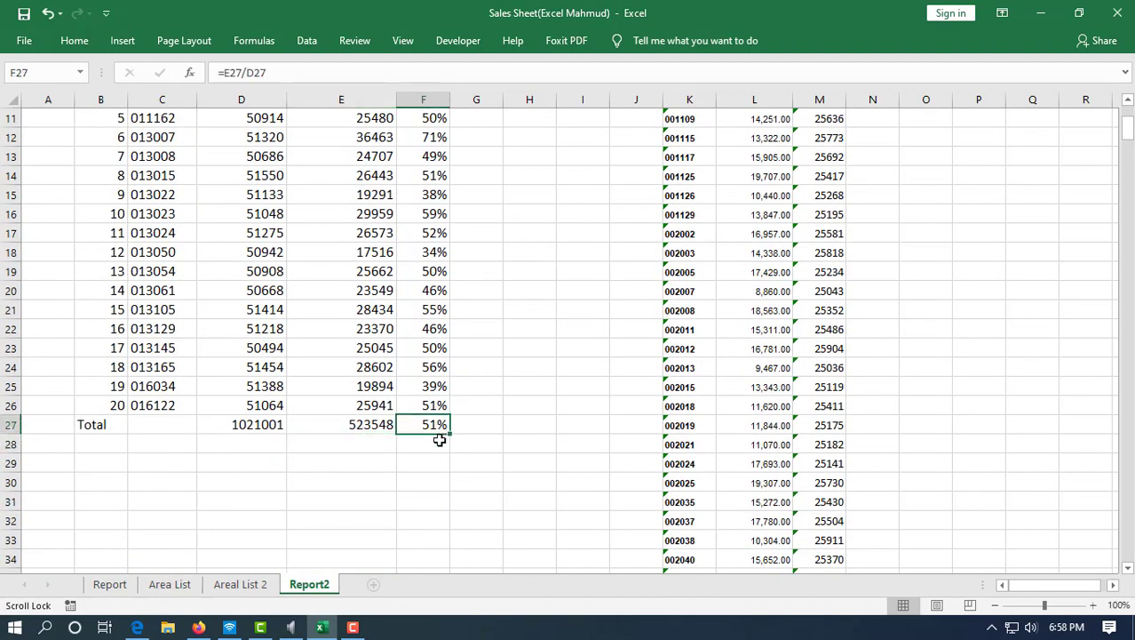
pyautogui.doubleClick(440, 427)
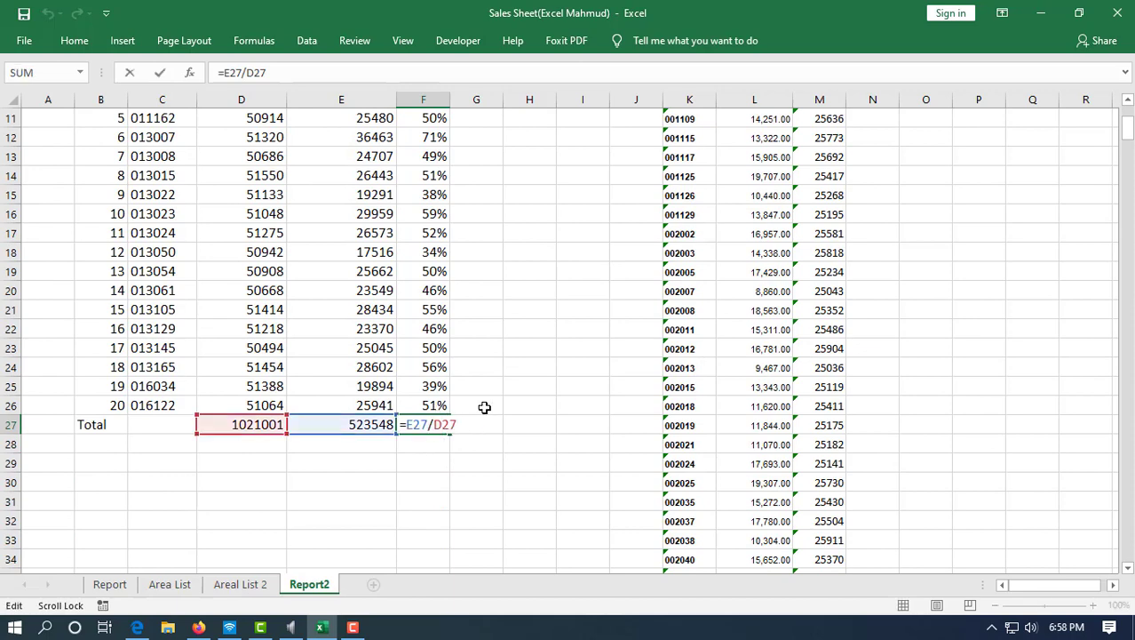
pyautogui.press('Return')
pyautogui.click(435, 410)
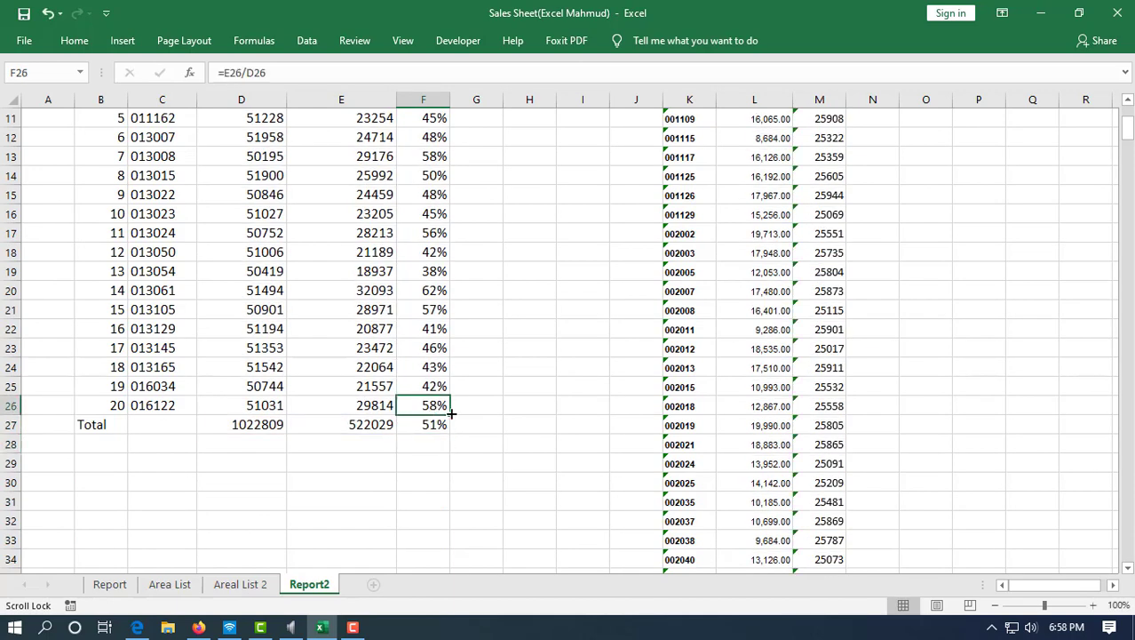
pyautogui.moveTo(449, 414); pyautogui.dragTo(489, 453)
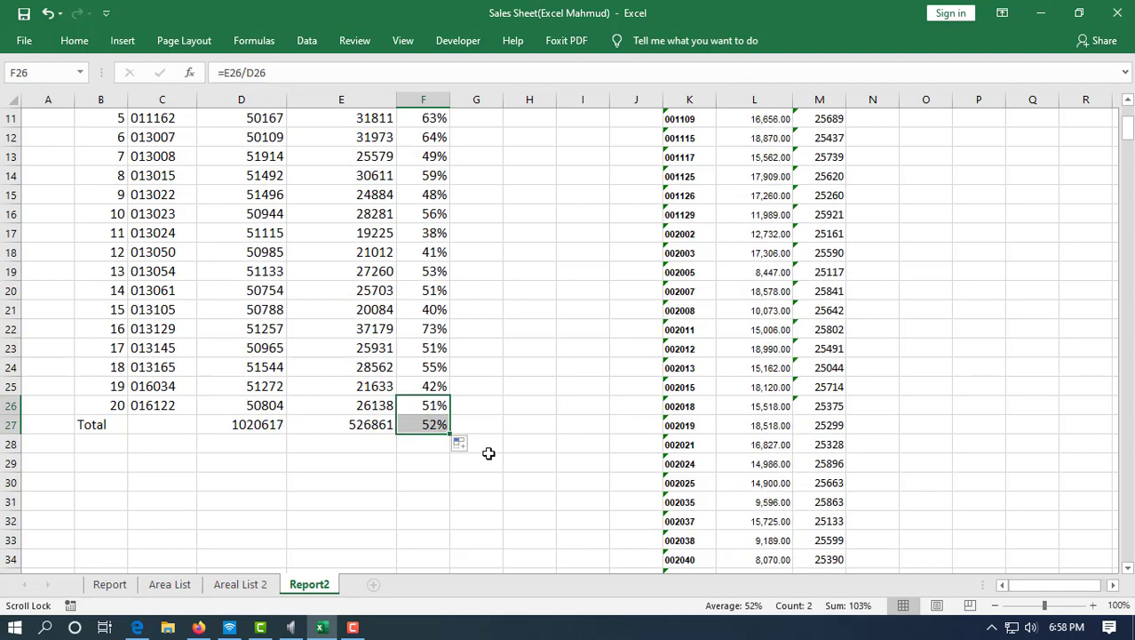
pyautogui.click(182, 426)
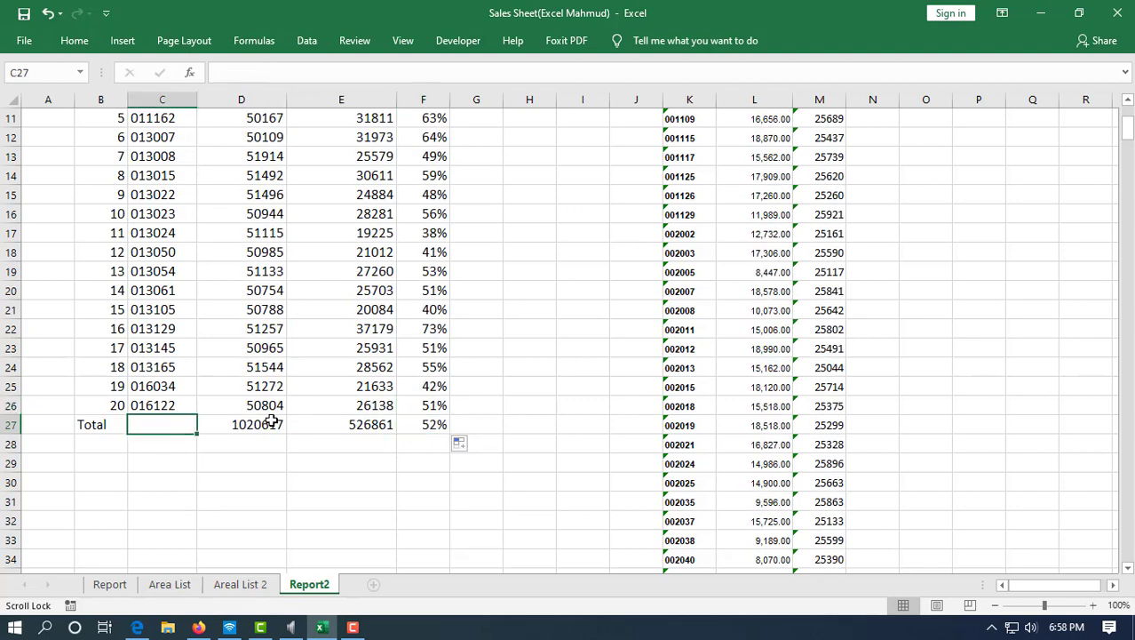
pyautogui.scroll(4, 293, 391)
pyautogui.click(349, 204)
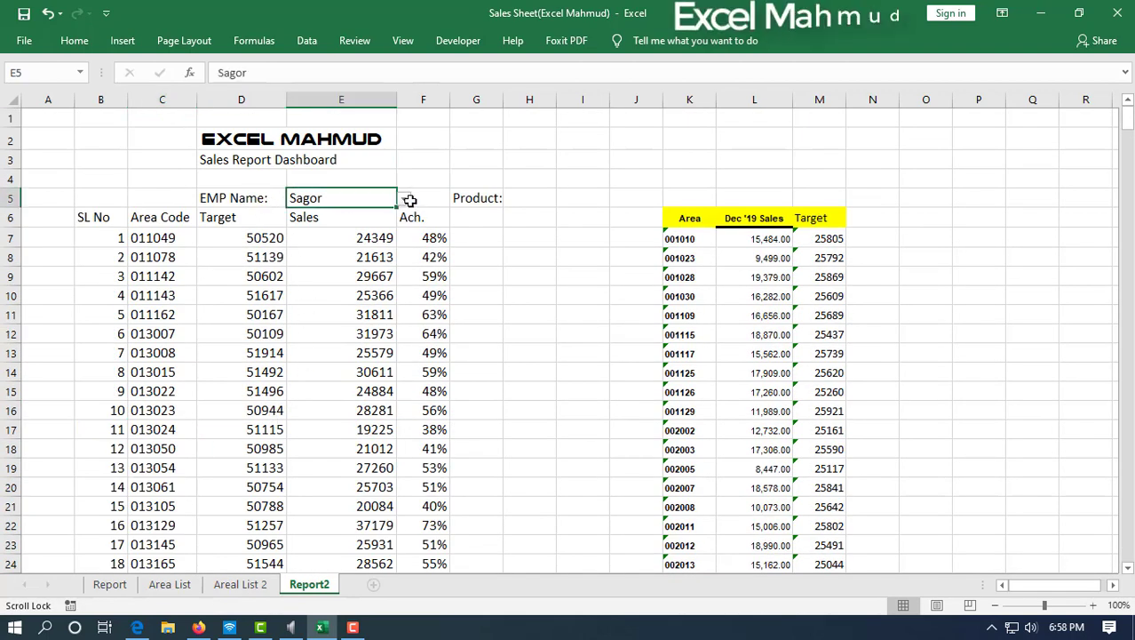
pyautogui.click(404, 198)
pyautogui.click(355, 265)
pyautogui.click(405, 198)
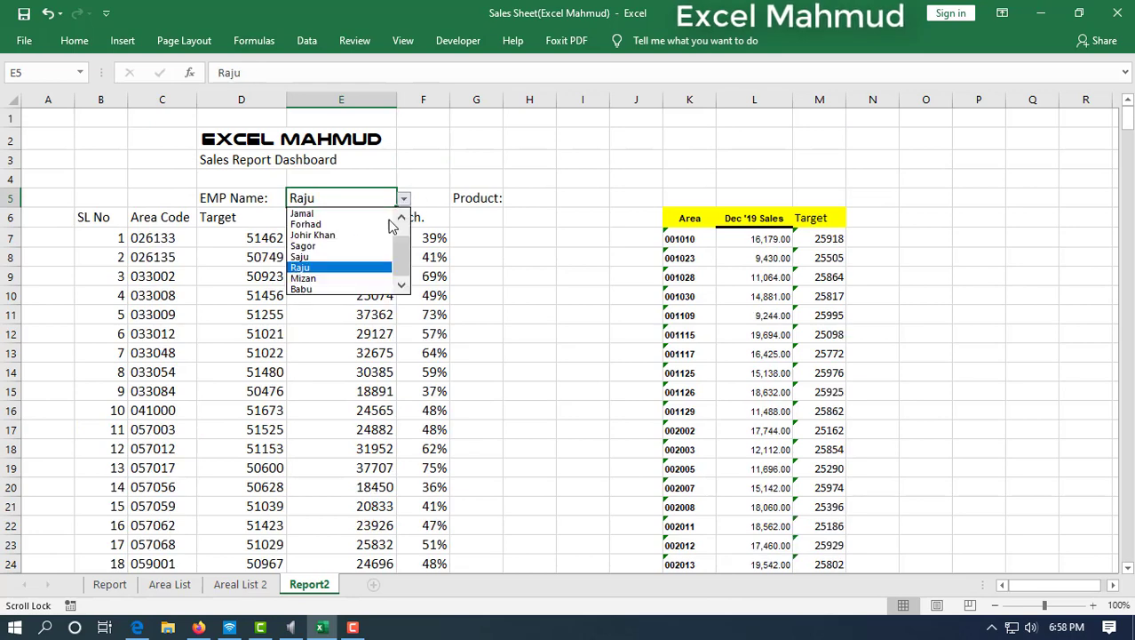
pyautogui.click(338, 224)
pyautogui.click(404, 198)
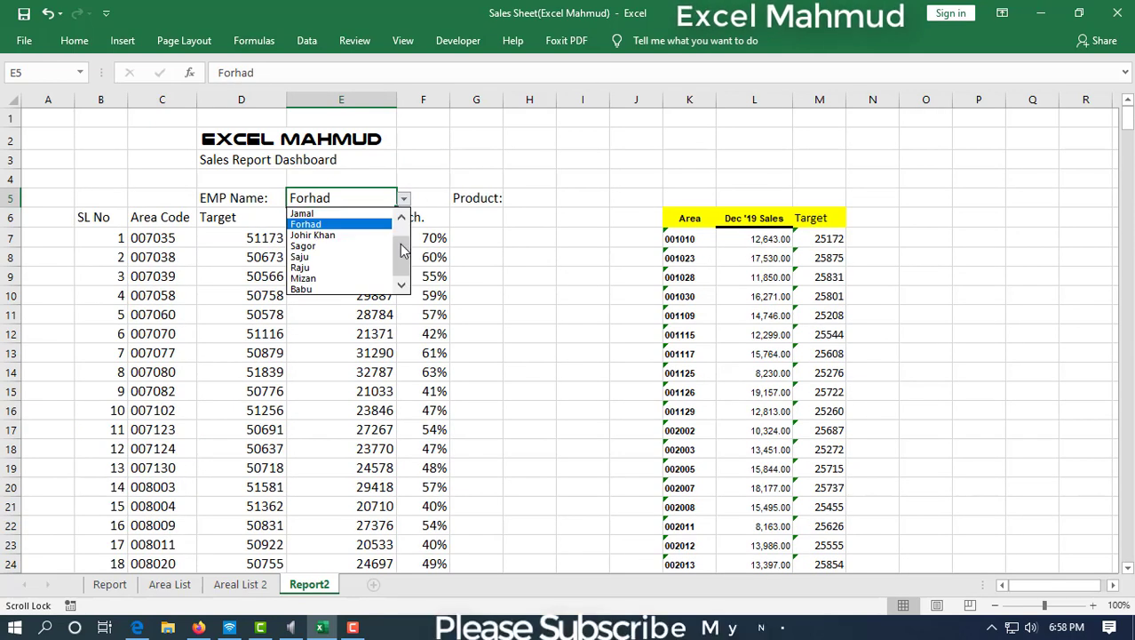
pyautogui.scroll(2, 382, 239)
pyautogui.click(355, 224)
pyautogui.click(404, 199)
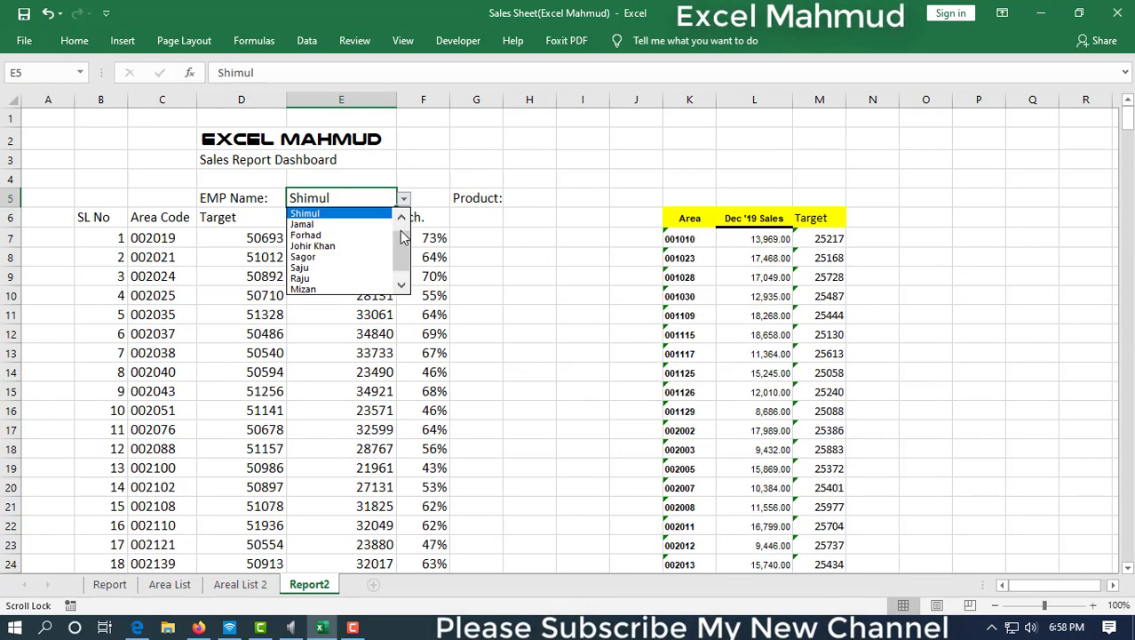
pyautogui.scroll(1, 382, 240)
pyautogui.click(373, 217)
# Step: Set the E5 employee name to Mizan
pyautogui.click(404, 198)
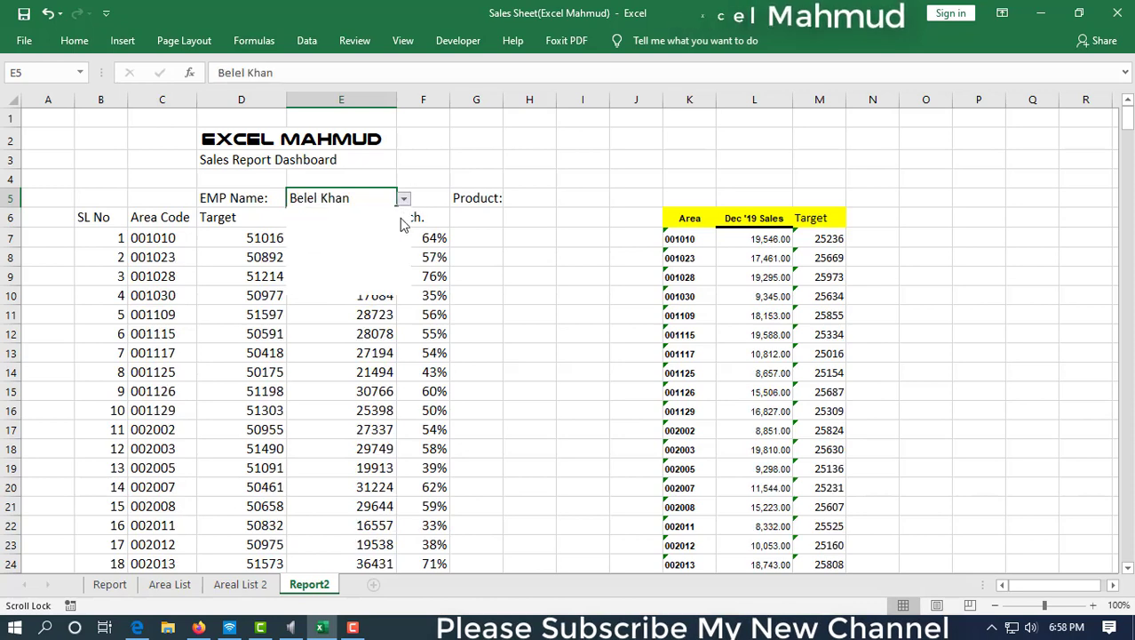
pyautogui.click(391, 223)
pyautogui.click(404, 198)
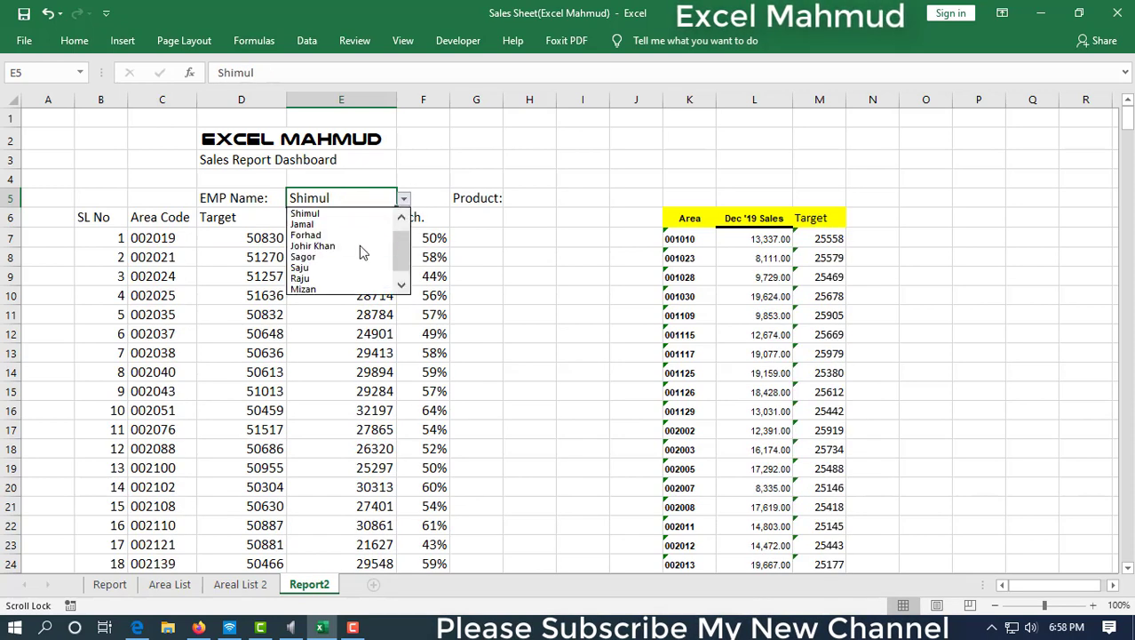
pyautogui.click(342, 245)
pyautogui.click(404, 198)
pyautogui.click(403, 198)
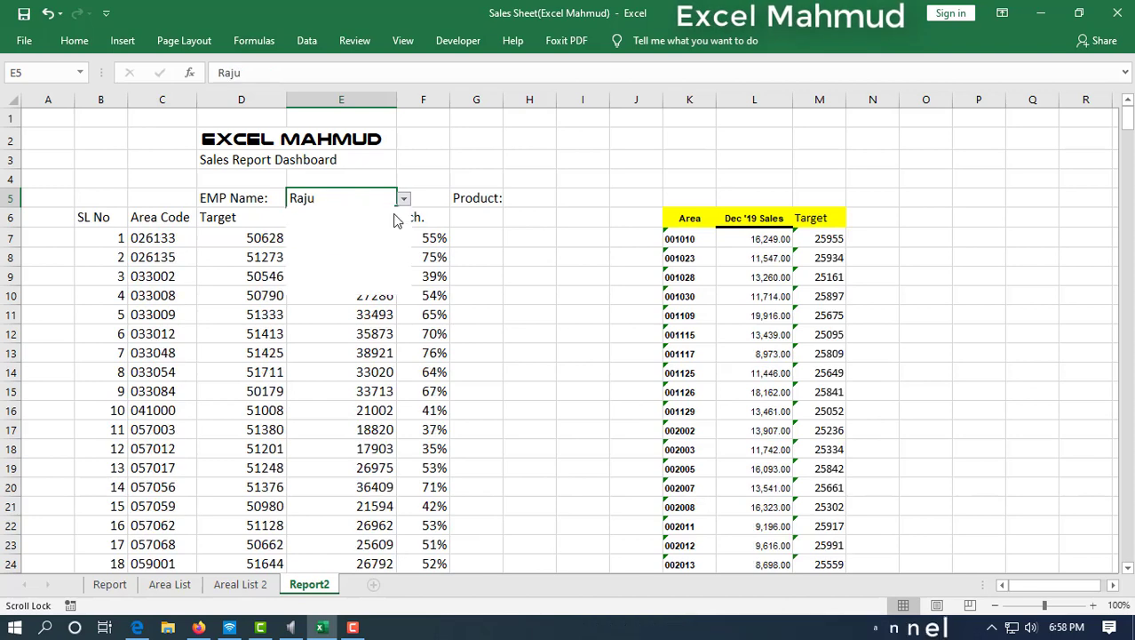
pyautogui.click(329, 269)
pyautogui.click(403, 198)
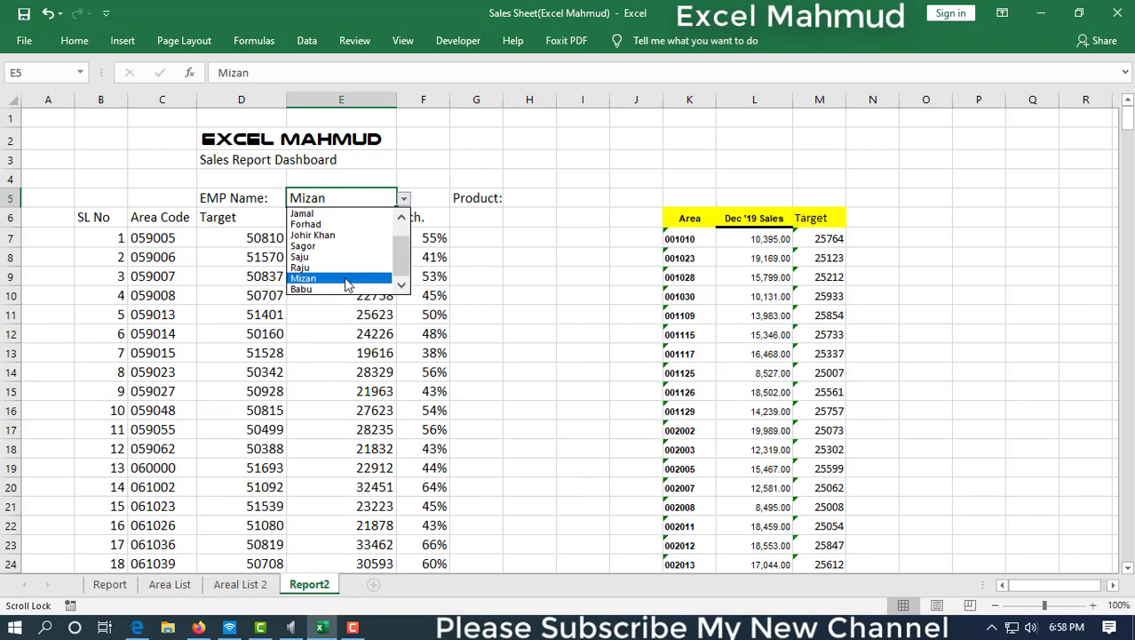
pyautogui.click(329, 278)
pyautogui.click(403, 198)
pyautogui.click(39, 197)
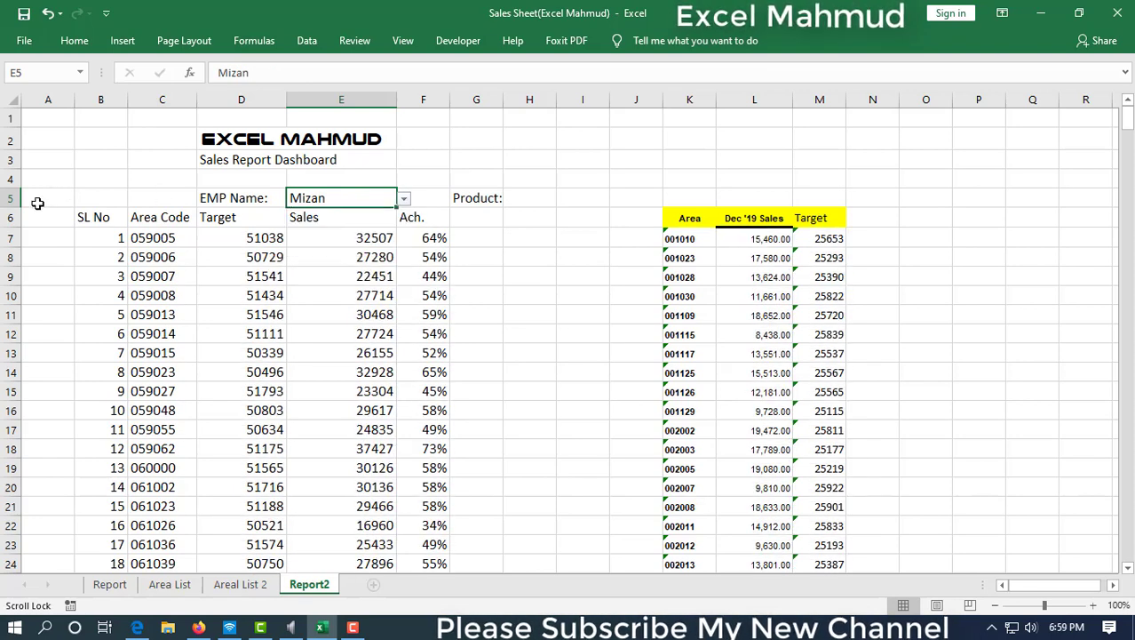
# Step: Select the table to review Mizan's totals of 1021103, 559115 and 55%
pyautogui.moveTo(38, 197); pyautogui.dragTo(489, 464)
pyautogui.scroll(-7, 490, 464)
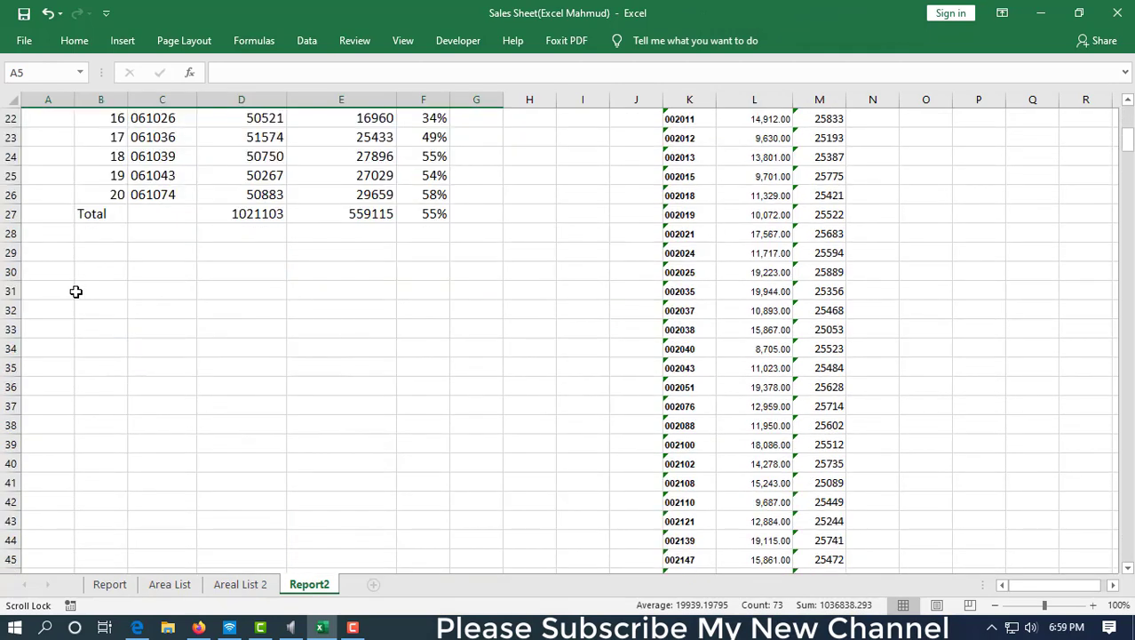
pyautogui.moveTo(76, 292); pyautogui.dragTo(484, 430)
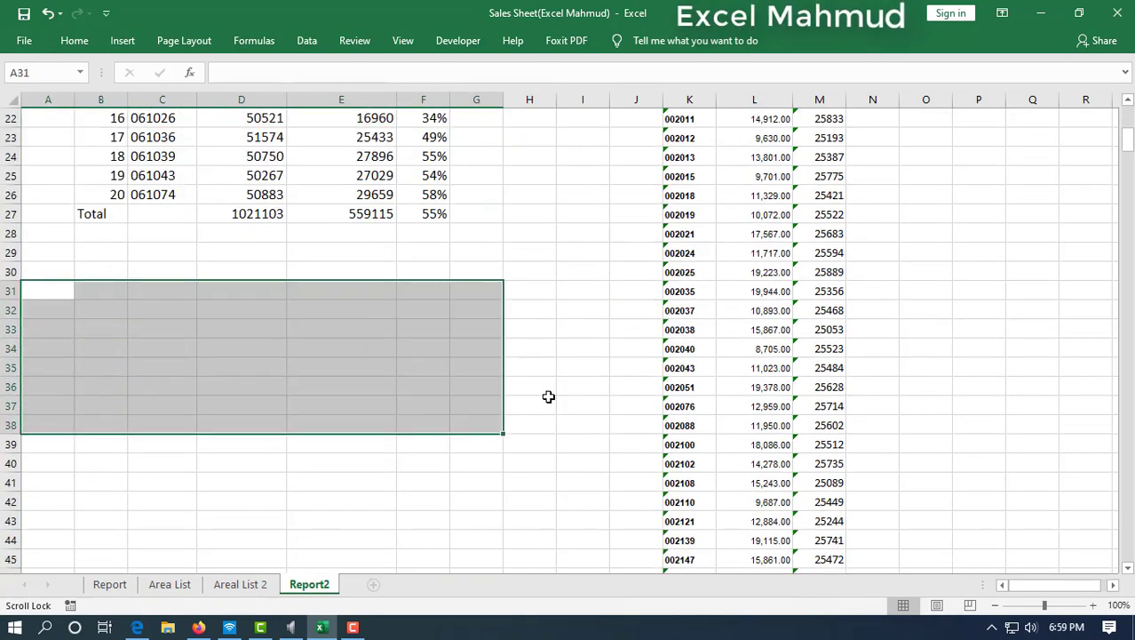
pyautogui.moveTo(548, 396); pyautogui.dragTo(548, 406)
# Step: Add a new blank sheet after Report2 and name it Sagor
pyautogui.click(372, 586)
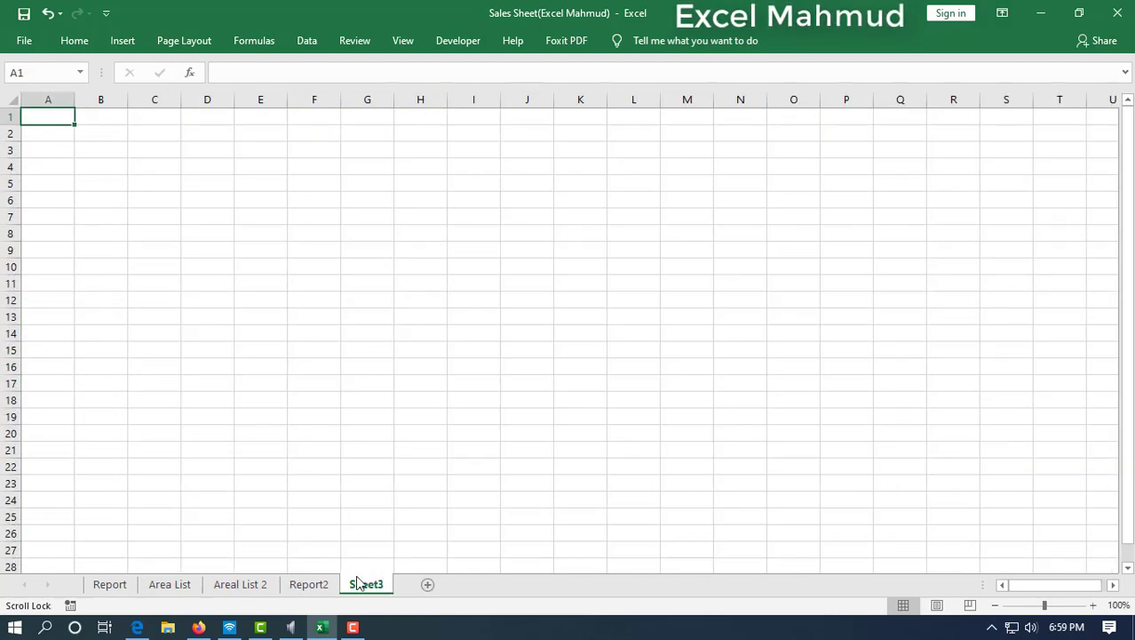
pyautogui.moveTo(360, 593); pyautogui.dragTo(384, 558)
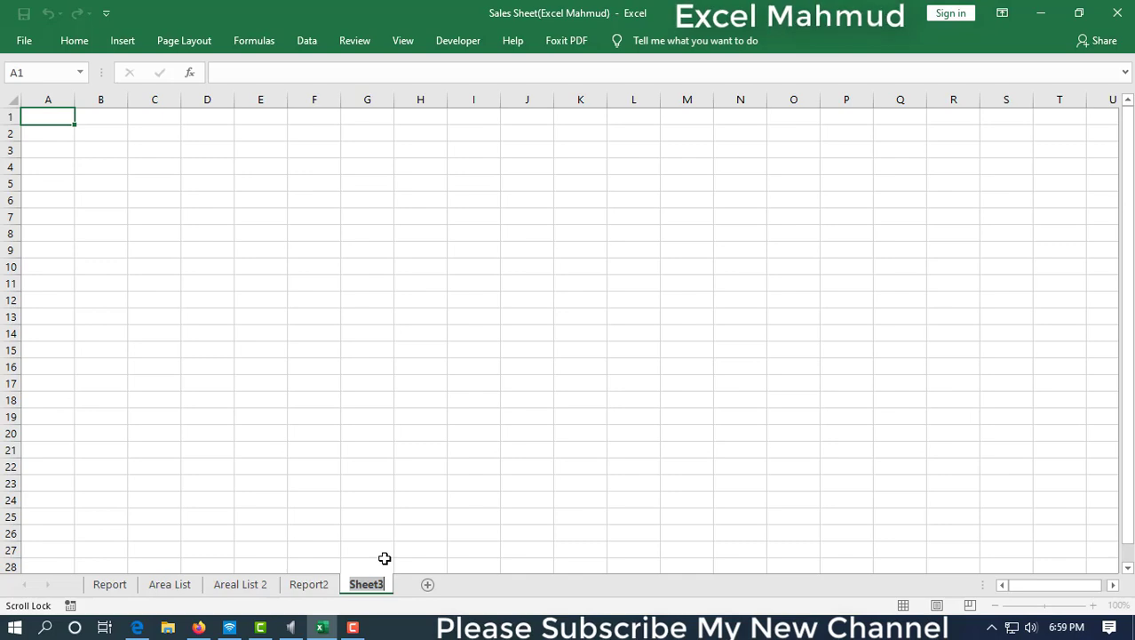
pyautogui.write('Sagor')
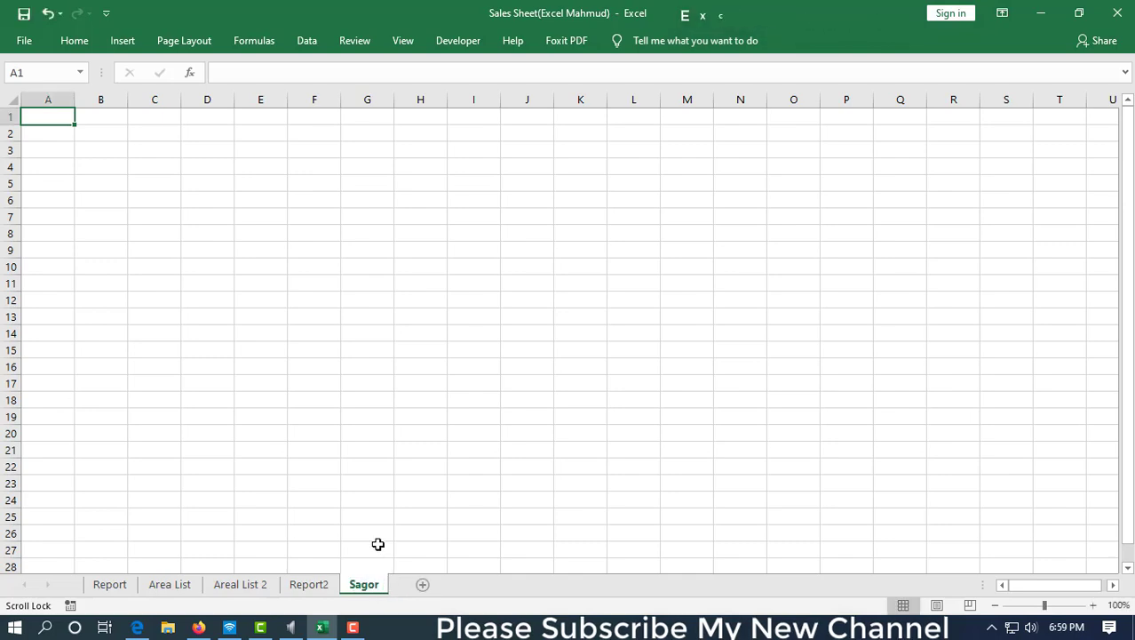
pyautogui.moveTo(207, 167); pyautogui.dragTo(641, 482)
pyautogui.click(633, 483)
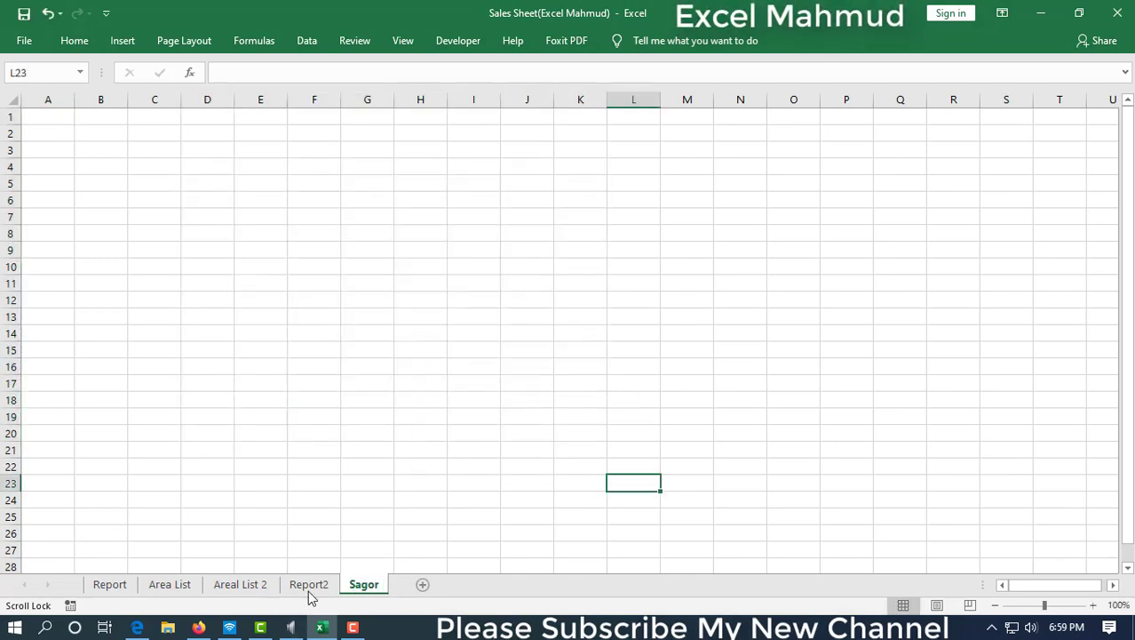
# Step: Return to Report2, check a Target SUMIF formula, and select the header row SL No to Ach
pyautogui.click(309, 586)
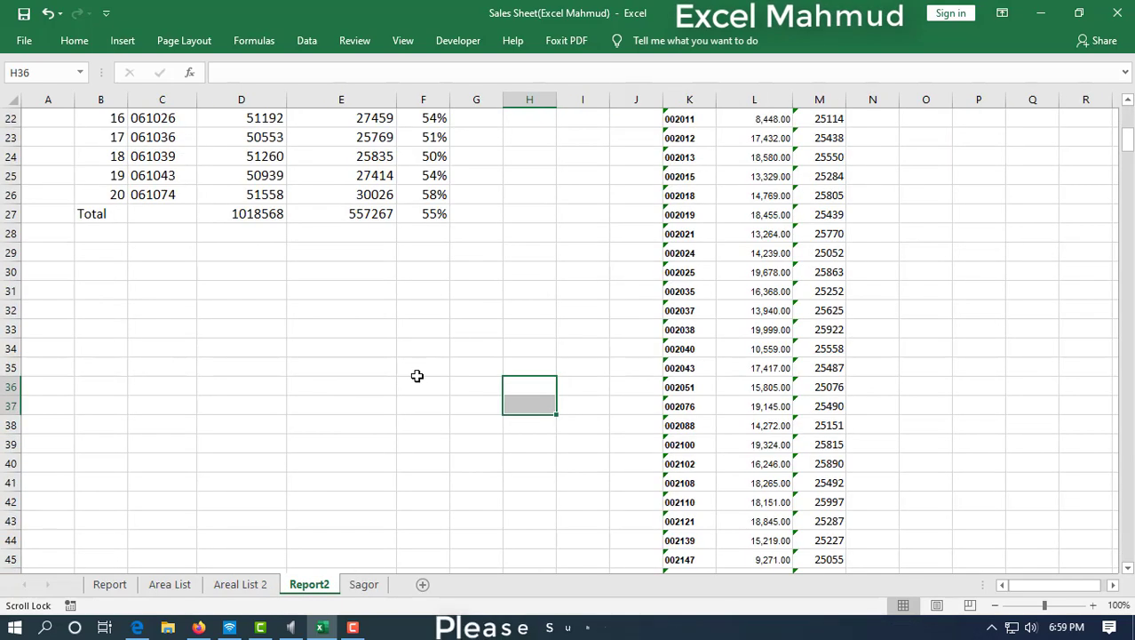
pyautogui.scroll(7, 639, 180)
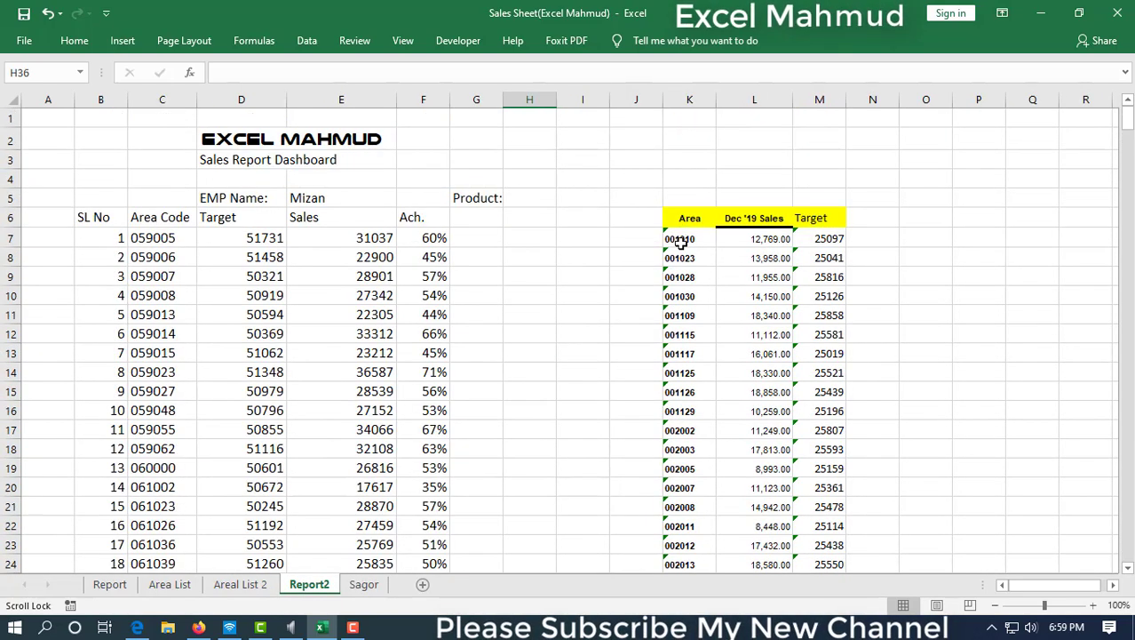
pyautogui.moveTo(680, 238); pyautogui.dragTo(836, 407)
pyautogui.click(257, 276)
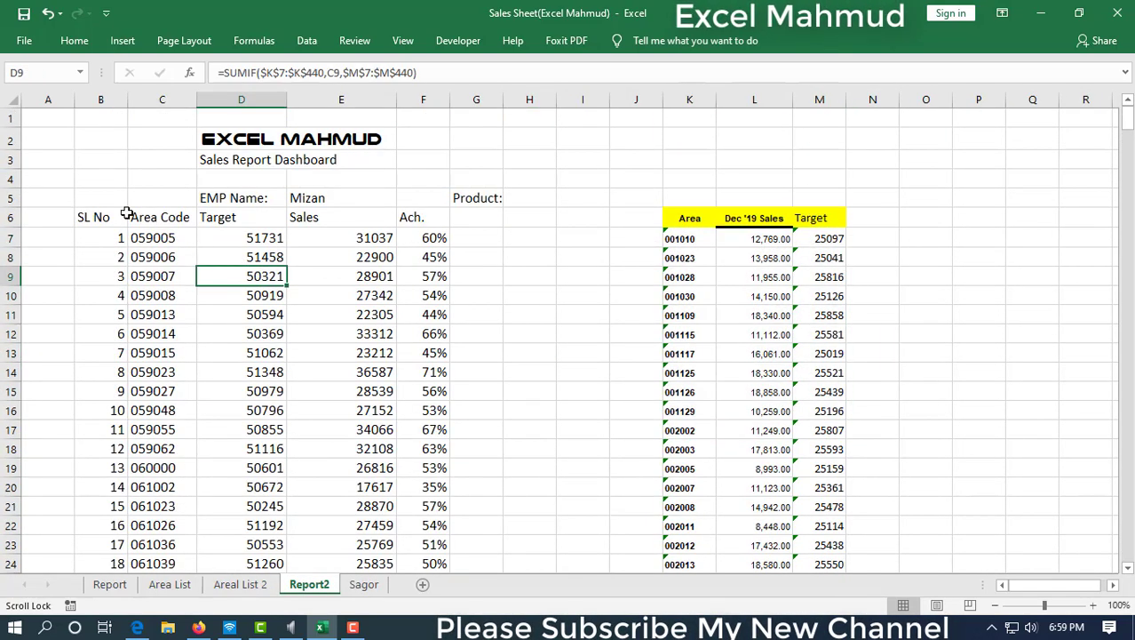
pyautogui.moveTo(99, 217); pyautogui.dragTo(427, 219)
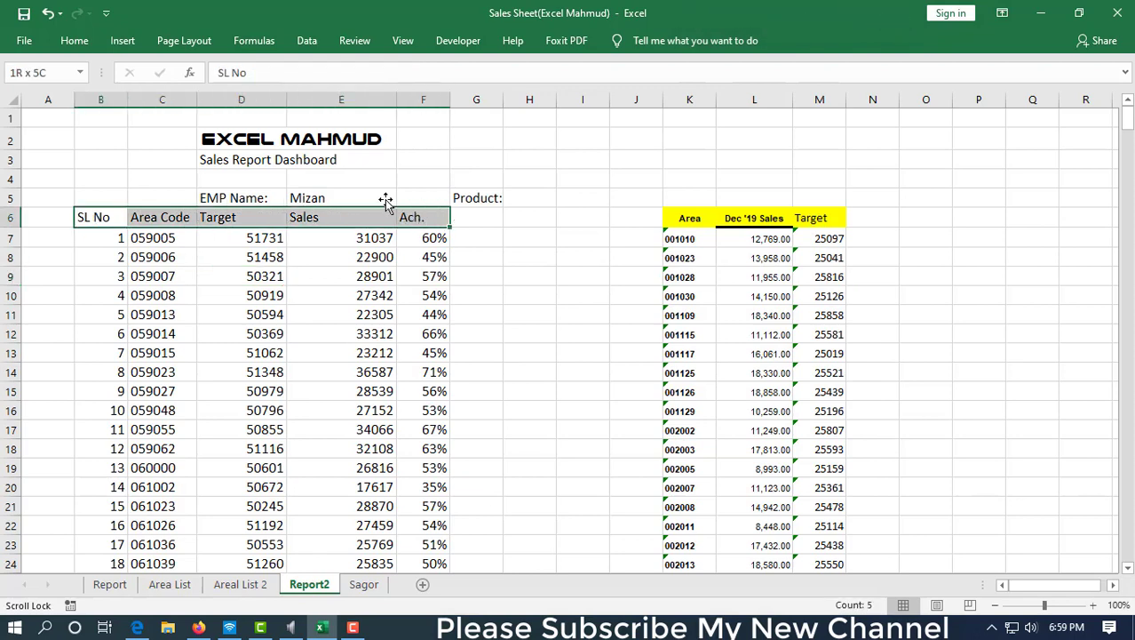
# Step: Centre the header row B6:F6, give it All Borders and a yellow fill
pyautogui.click(75, 41)
pyautogui.click(349, 97)
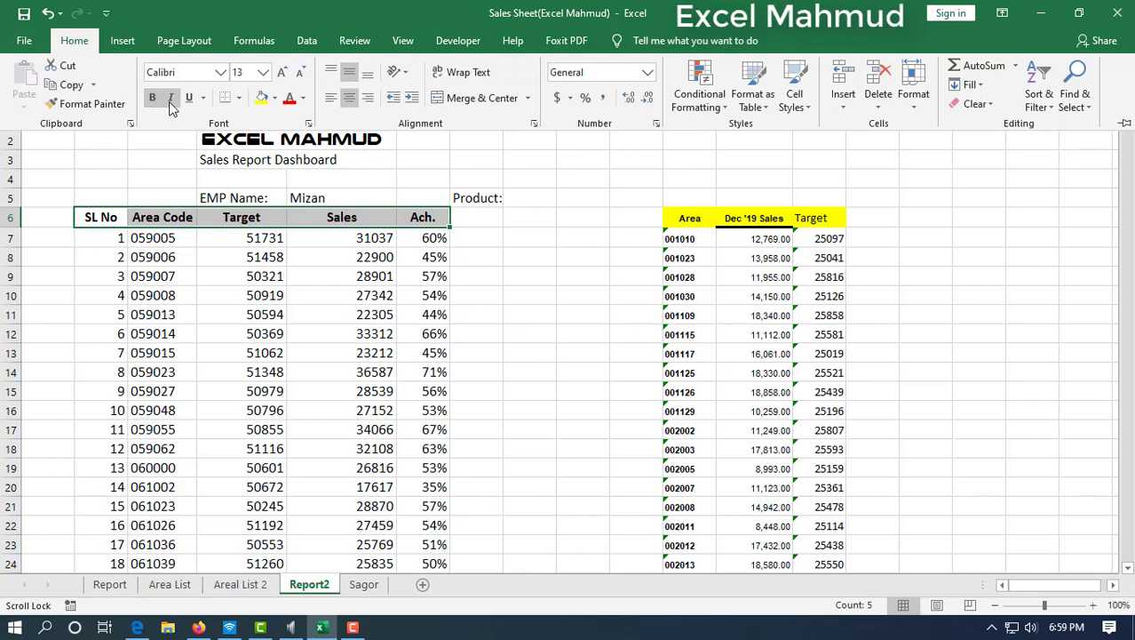
pyautogui.click(239, 97)
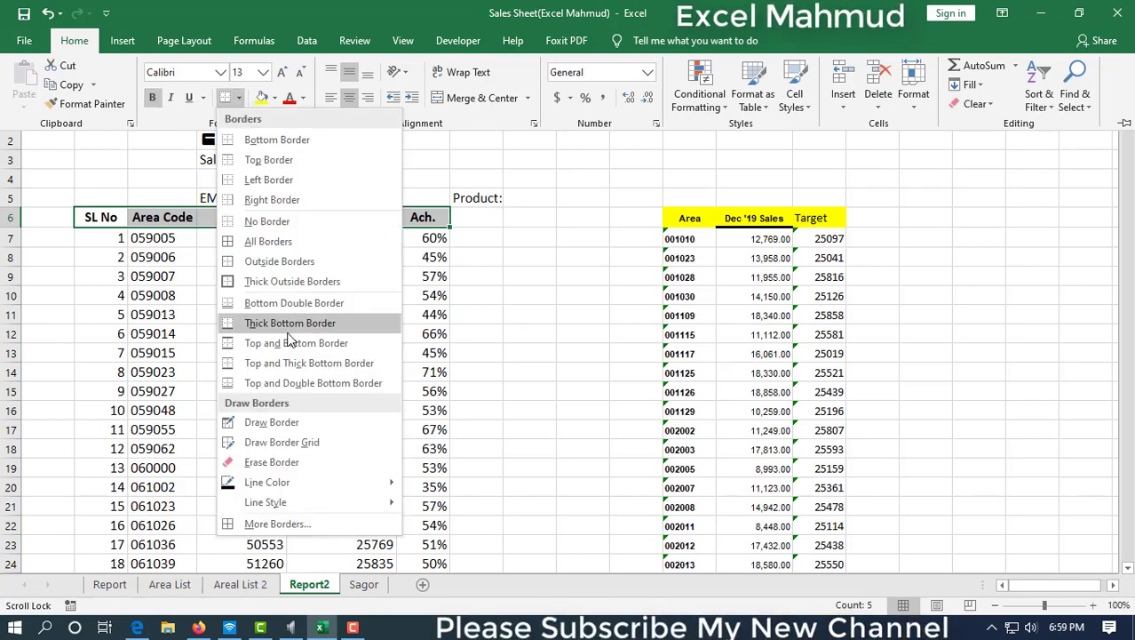
pyautogui.click(279, 238)
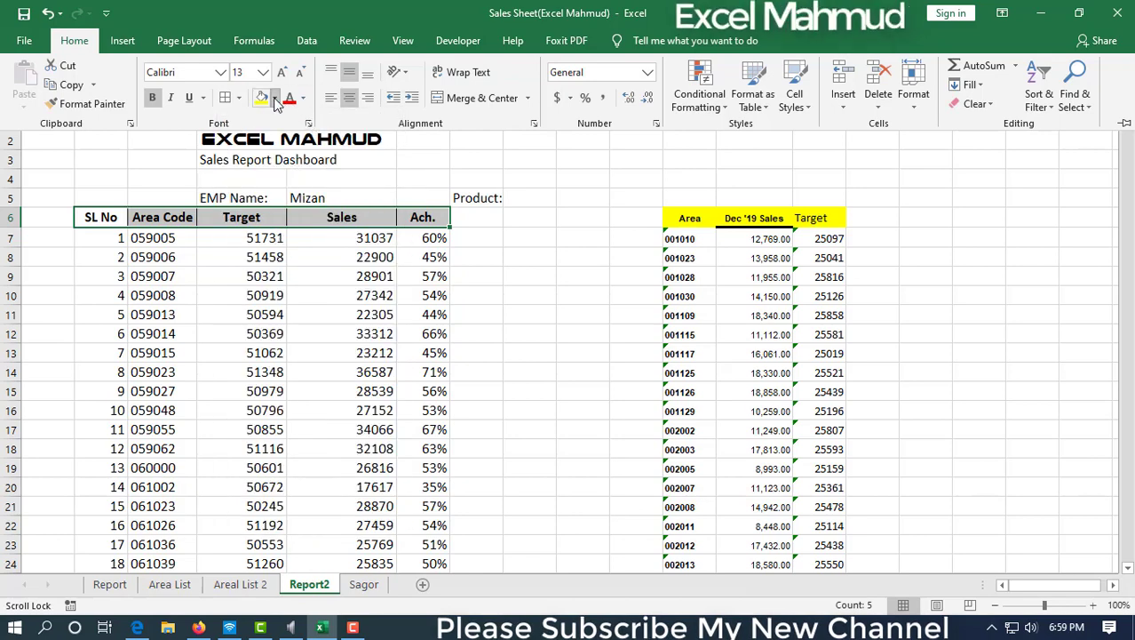
pyautogui.click(275, 98)
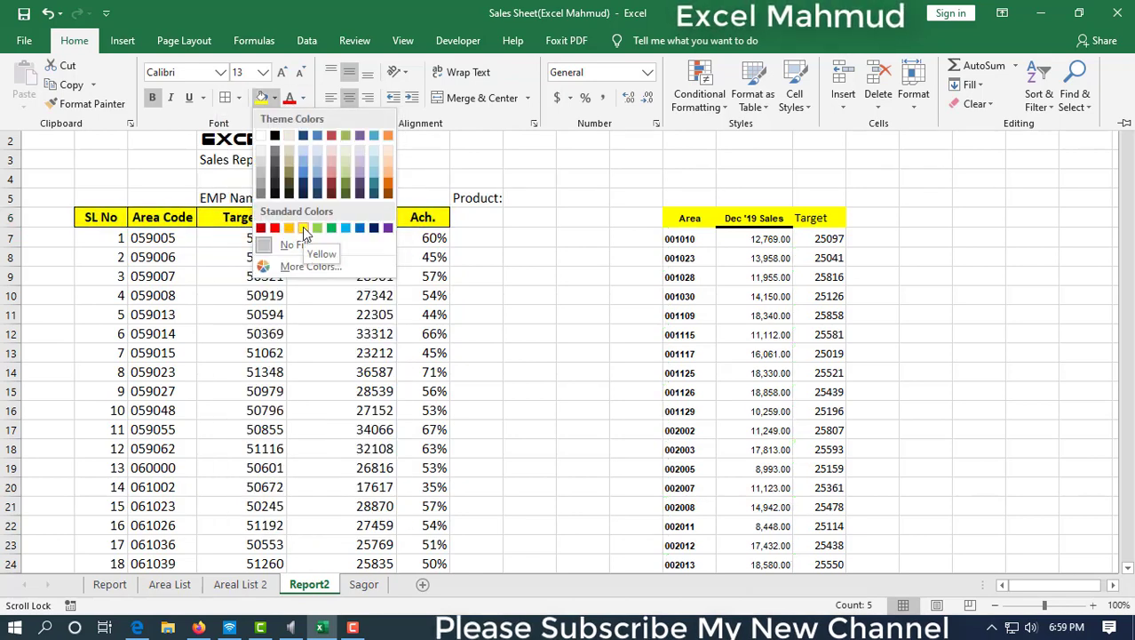
pyautogui.click(303, 227)
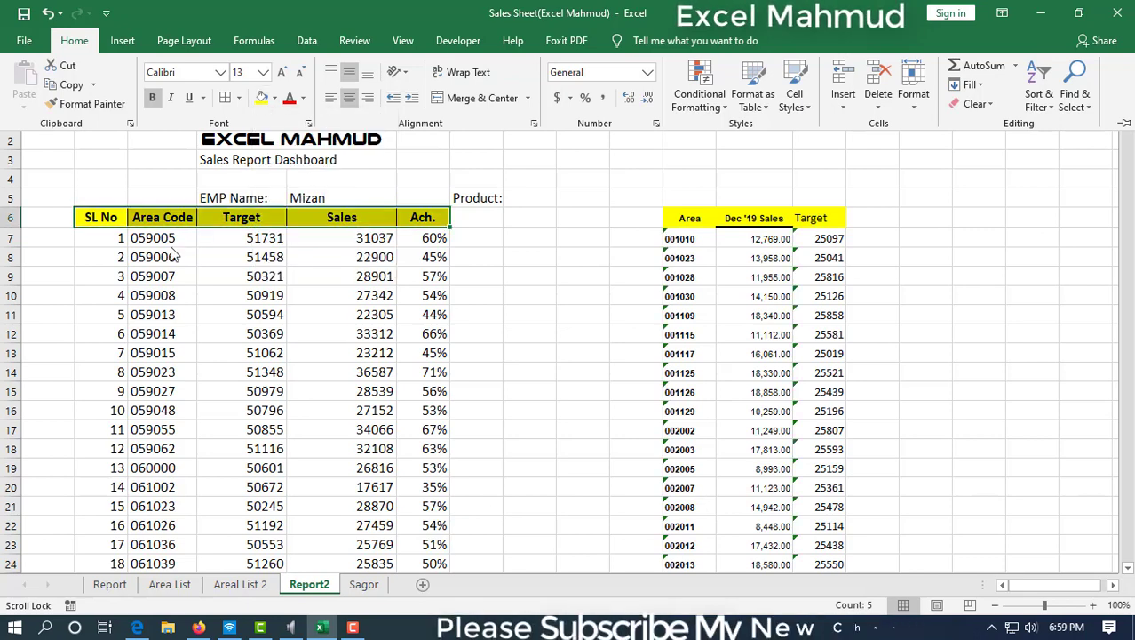
# Step: Apply All Borders to the table body B7:F27 down to the Total row
pyautogui.click(113, 238)
pyautogui.scroll(-5, 320, 311)
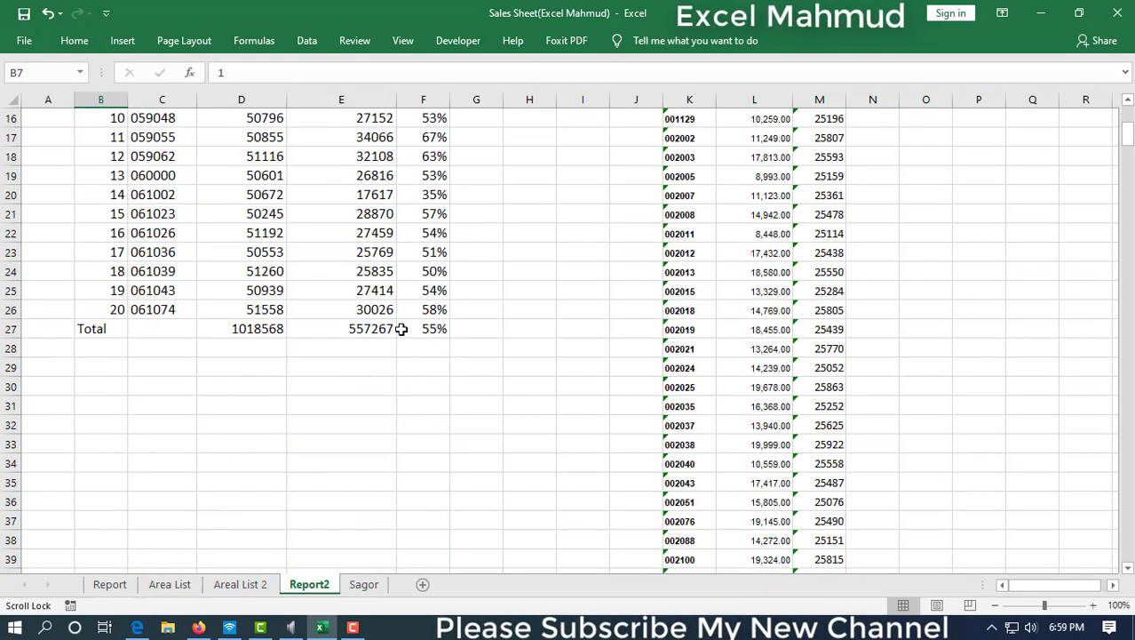
pyautogui.keyDown('shift'); pyautogui.click(427, 329); pyautogui.keyUp('shift')
pyautogui.scroll(5, 241, 223)
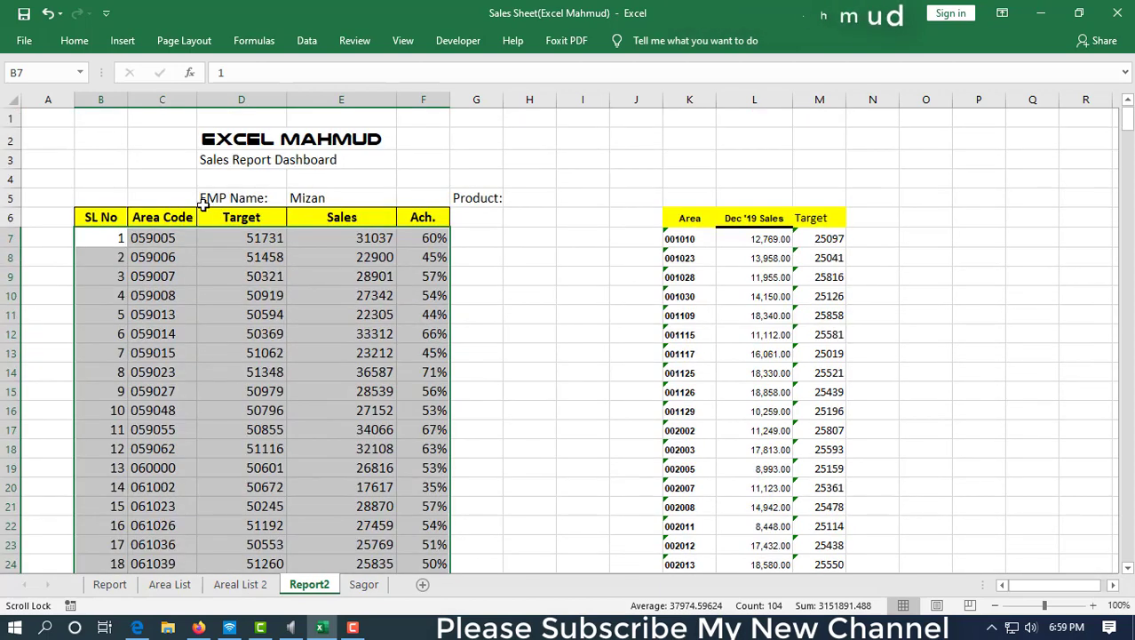
pyautogui.scroll(-2, 273, 262)
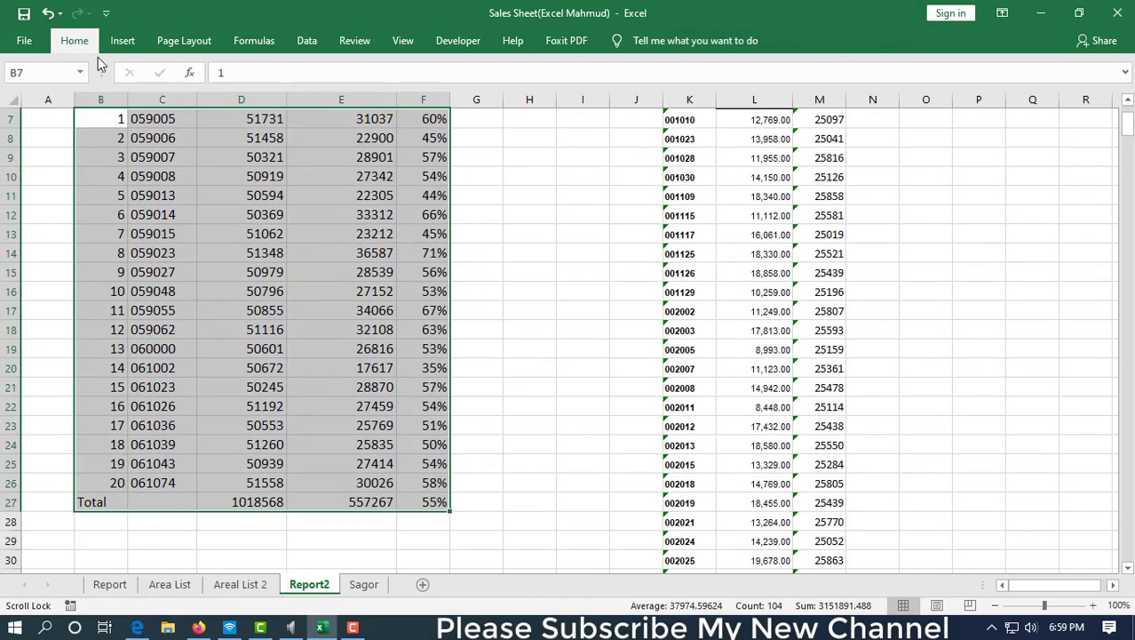
pyautogui.click(75, 40)
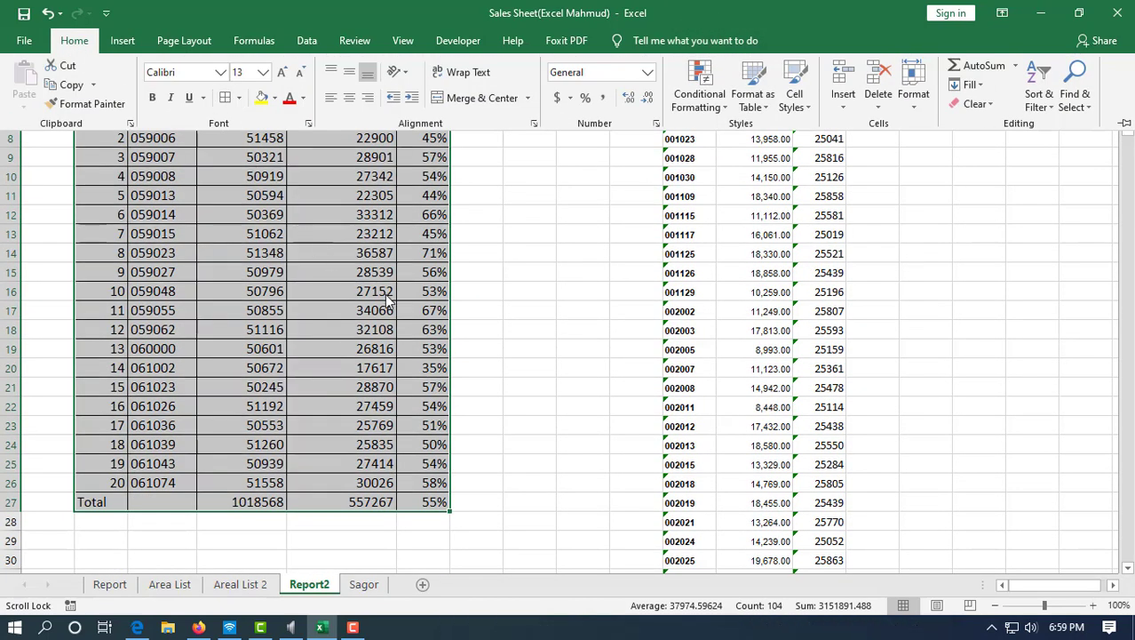
pyautogui.scroll(2, 387, 302)
pyautogui.click(478, 231)
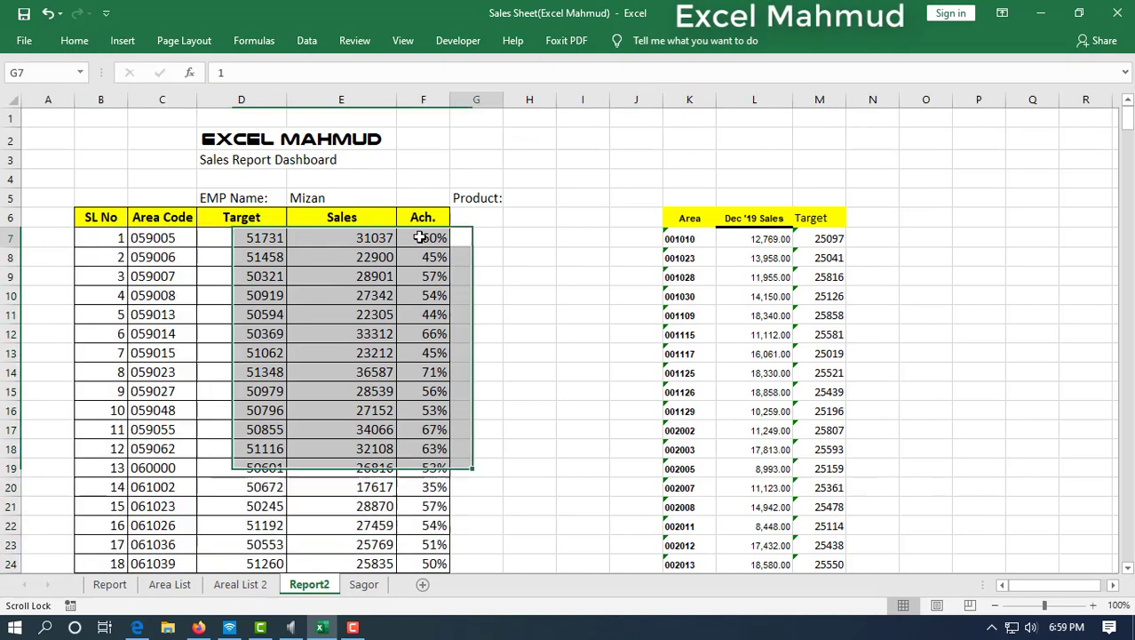
pyautogui.click(478, 233)
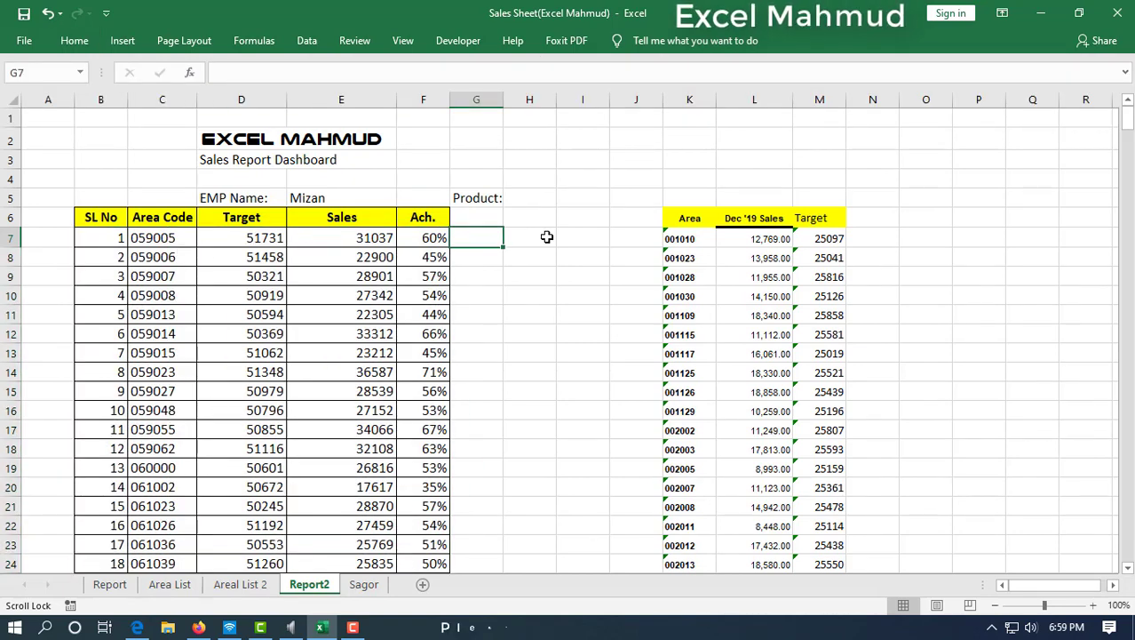
# Step: Select and review the Area table and the dashboard table values
pyautogui.moveTo(694, 217); pyautogui.dragTo(857, 412)
pyautogui.click(921, 314)
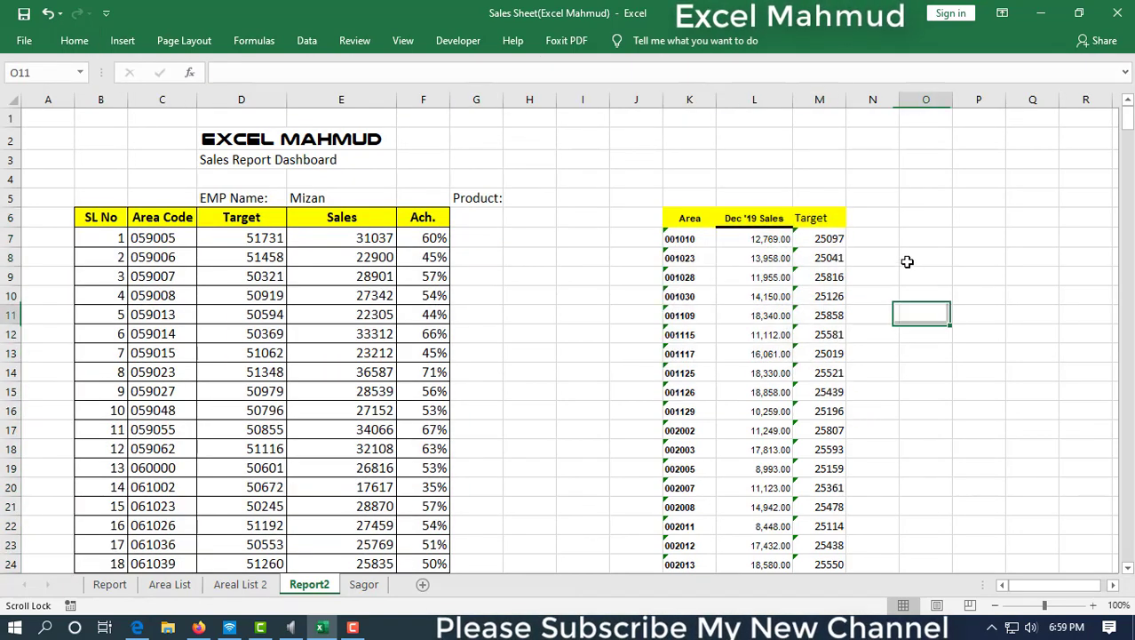
pyautogui.moveTo(872, 220); pyautogui.dragTo(1095, 222)
pyautogui.moveTo(1031, 296); pyautogui.dragTo(979, 314)
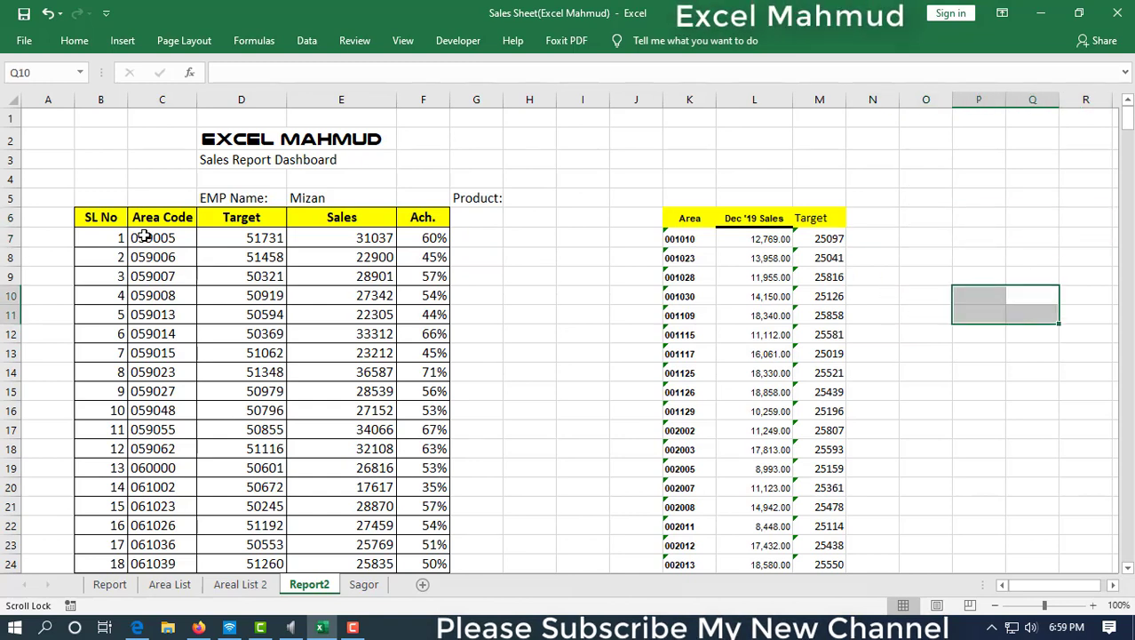
pyautogui.moveTo(144, 235); pyautogui.dragTo(435, 336)
pyautogui.click(515, 317)
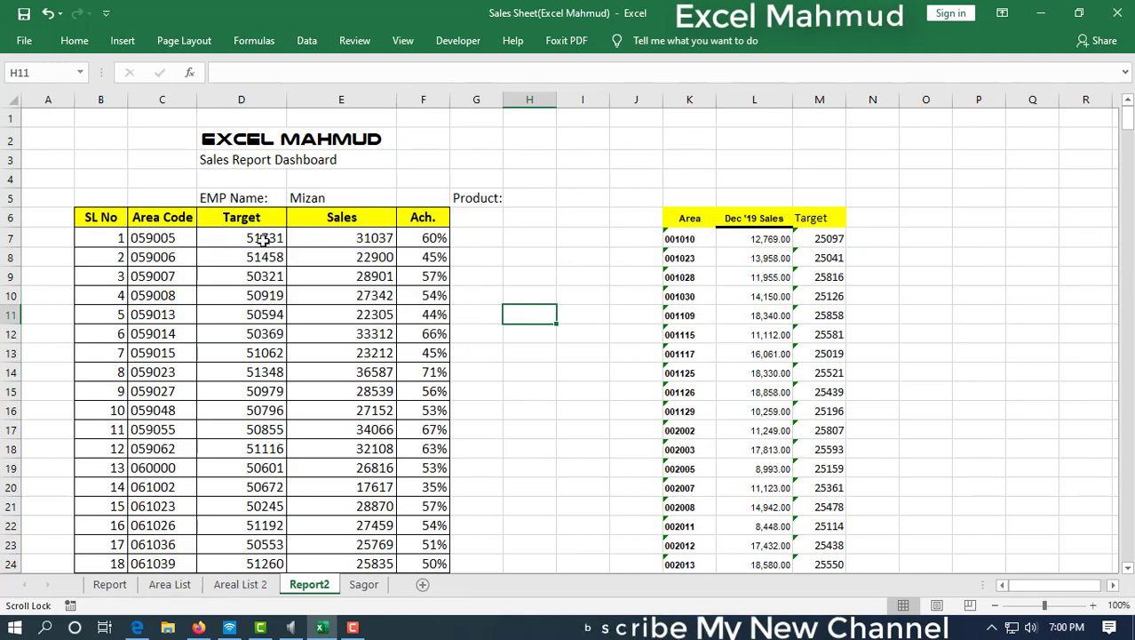
pyautogui.click(307, 197)
pyautogui.click(404, 199)
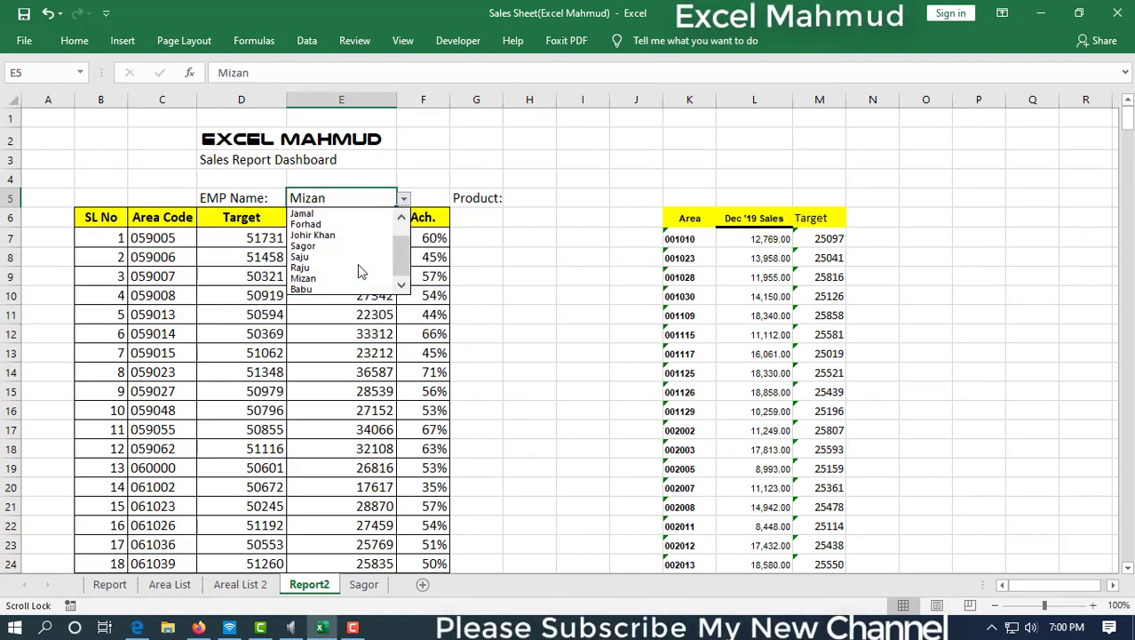
pyautogui.click(359, 268)
pyautogui.click(403, 198)
pyautogui.click(324, 236)
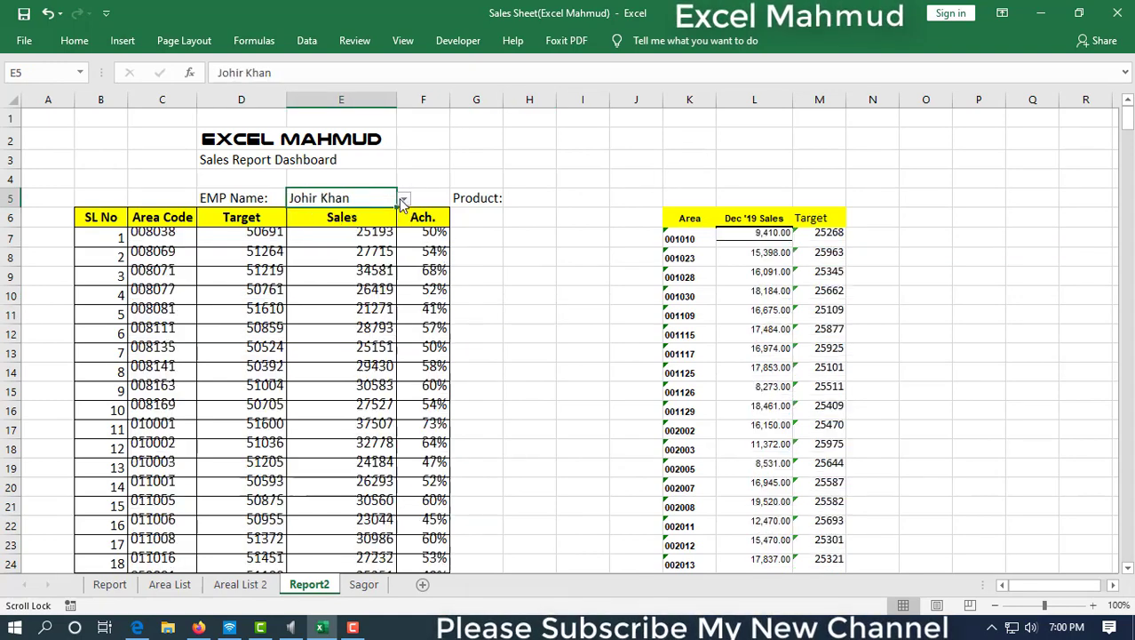
pyautogui.click(401, 201)
pyautogui.click(324, 236)
# Step: Cycle the E5 employee through Forhad, Mizan and Babu, ending on Forhad
pyautogui.click(402, 199)
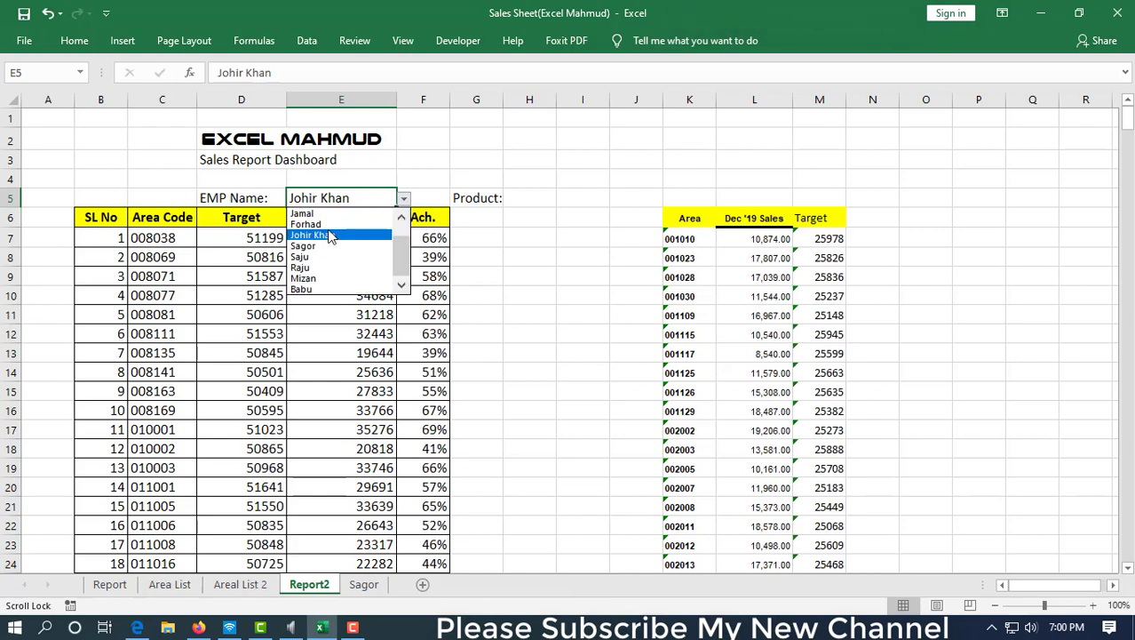
pyautogui.click(306, 223)
pyautogui.click(403, 198)
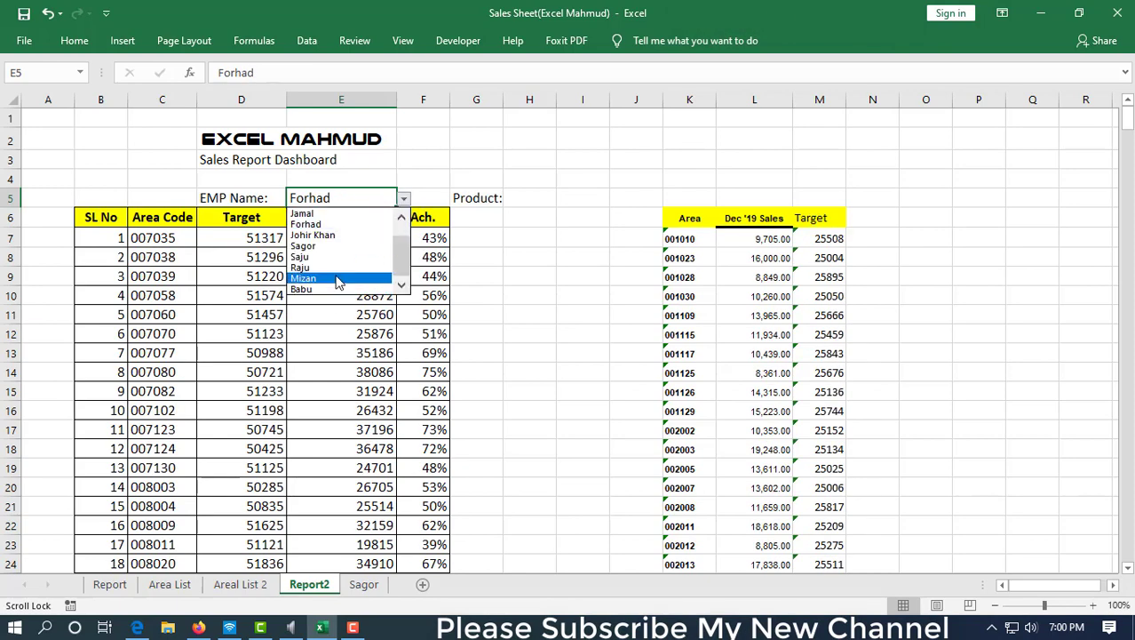
pyautogui.click(337, 278)
pyautogui.click(404, 198)
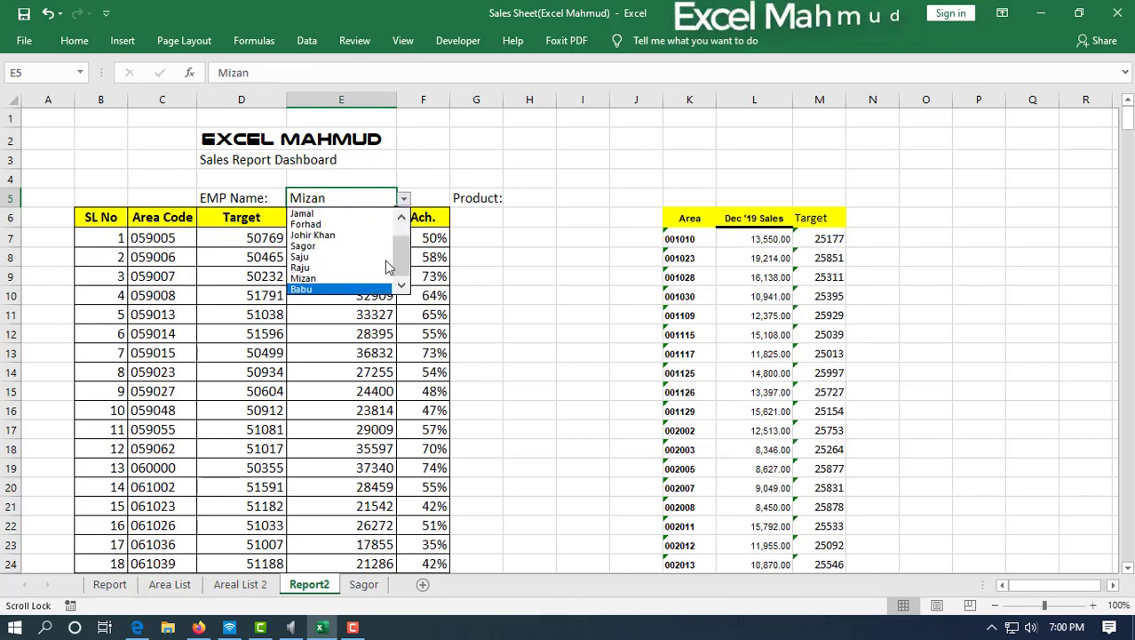
pyautogui.click(356, 289)
pyautogui.click(403, 198)
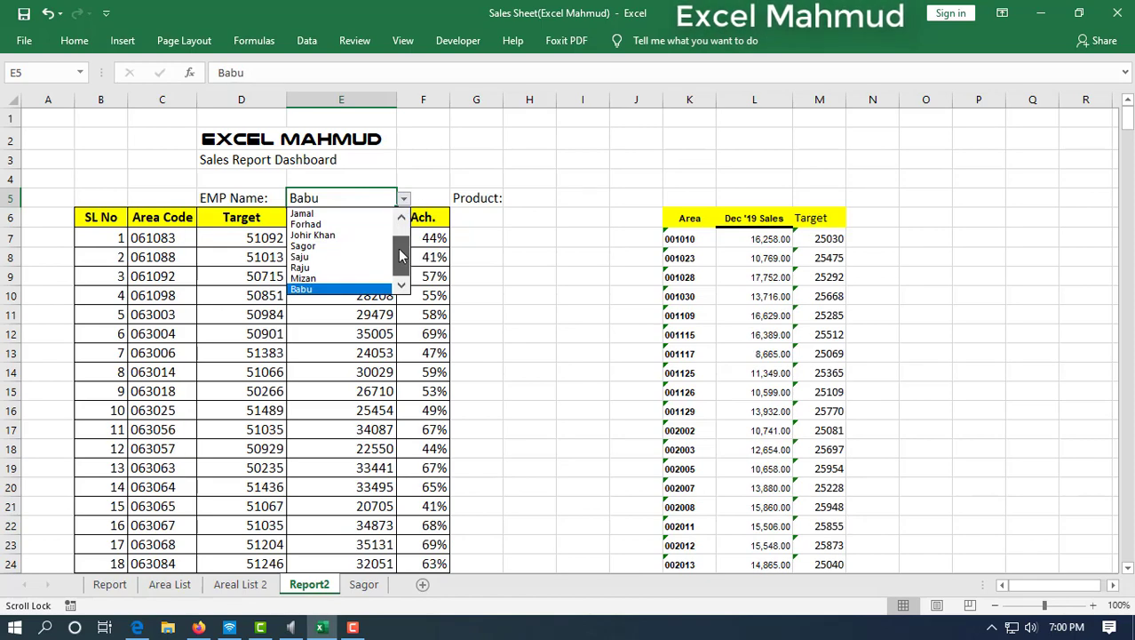
pyautogui.moveTo(398, 248); pyautogui.dragTo(399, 228)
pyautogui.click(352, 245)
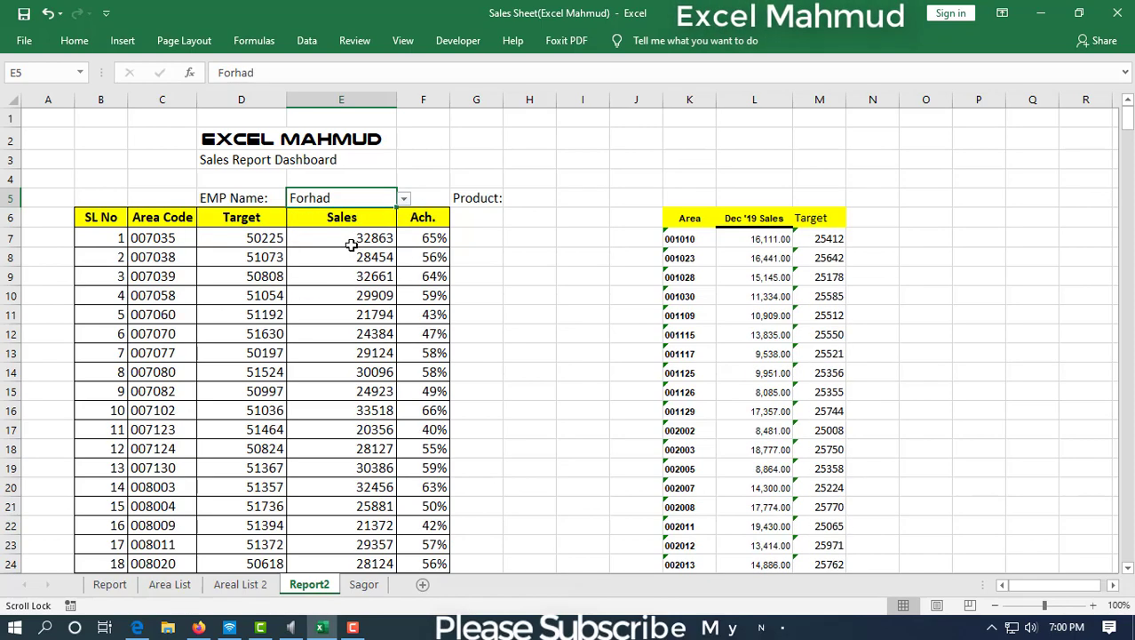
# Step: Make the Total row B27:F27 bold
pyautogui.moveTo(191, 238); pyautogui.dragTo(384, 354)
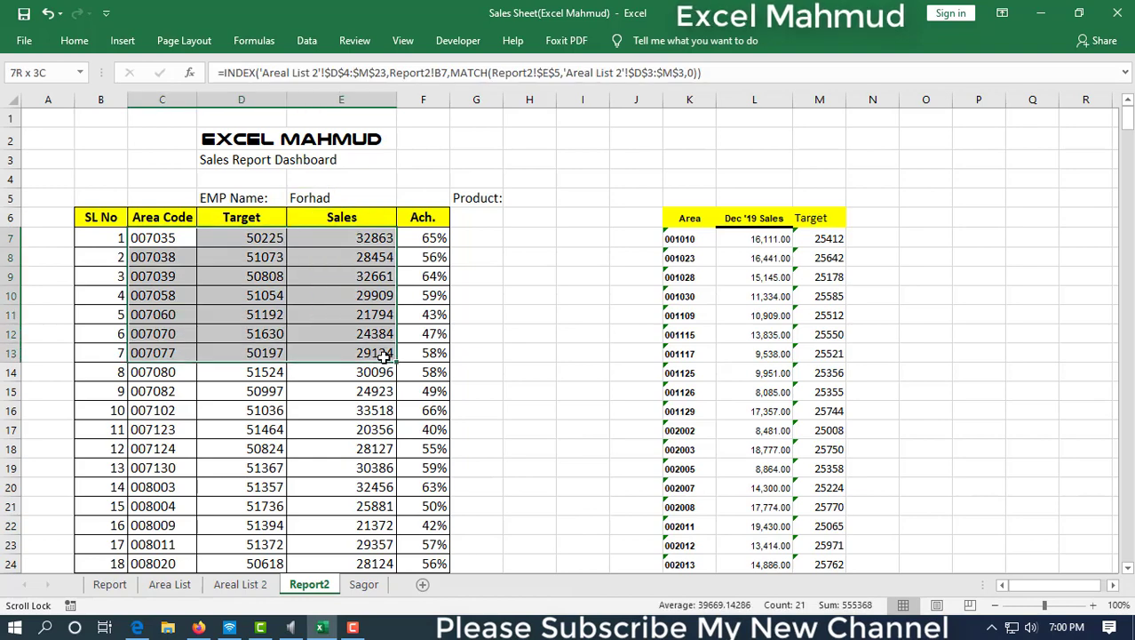
pyautogui.click(476, 333)
pyautogui.scroll(-3, 296, 355)
pyautogui.scroll(3, 304, 275)
pyautogui.scroll(-3, 309, 363)
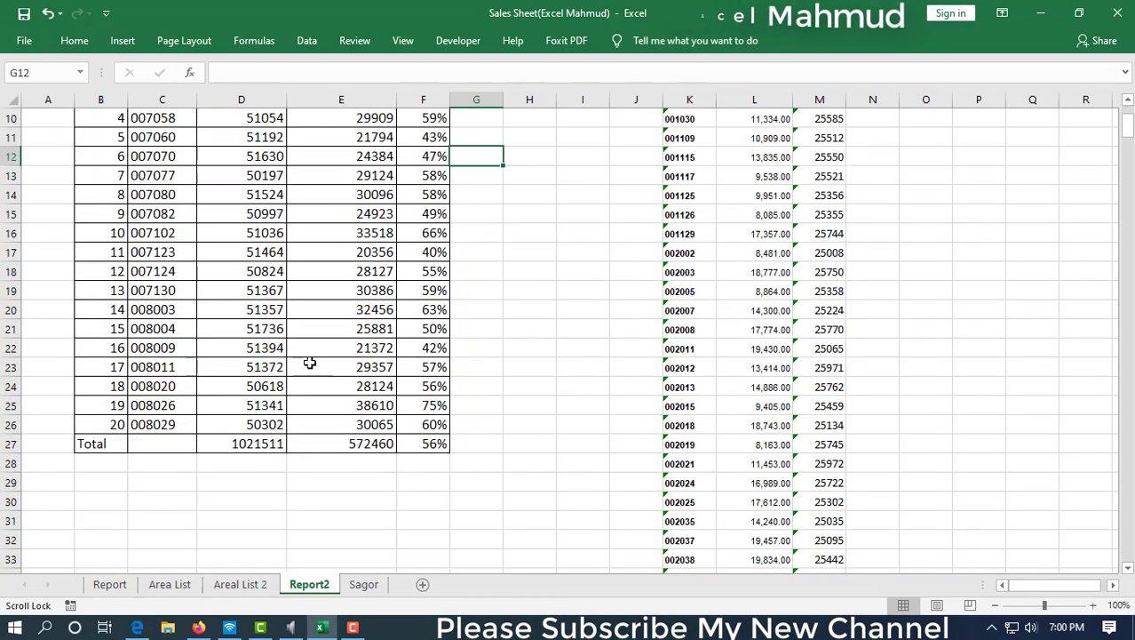
pyautogui.moveTo(116, 446); pyautogui.dragTo(424, 442)
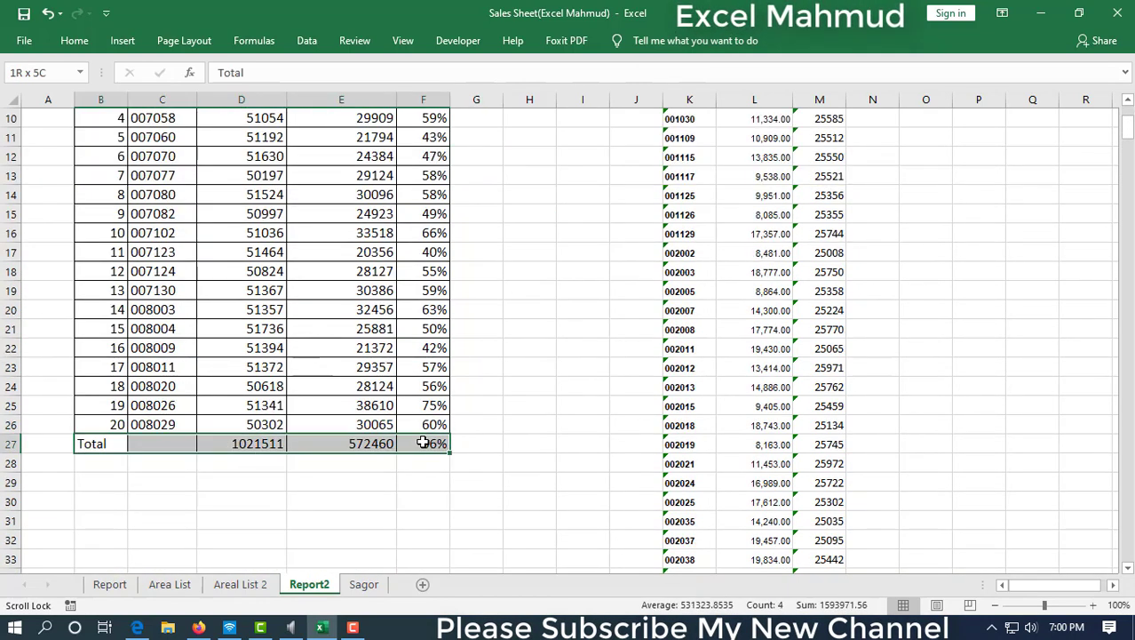
pyautogui.click(73, 41)
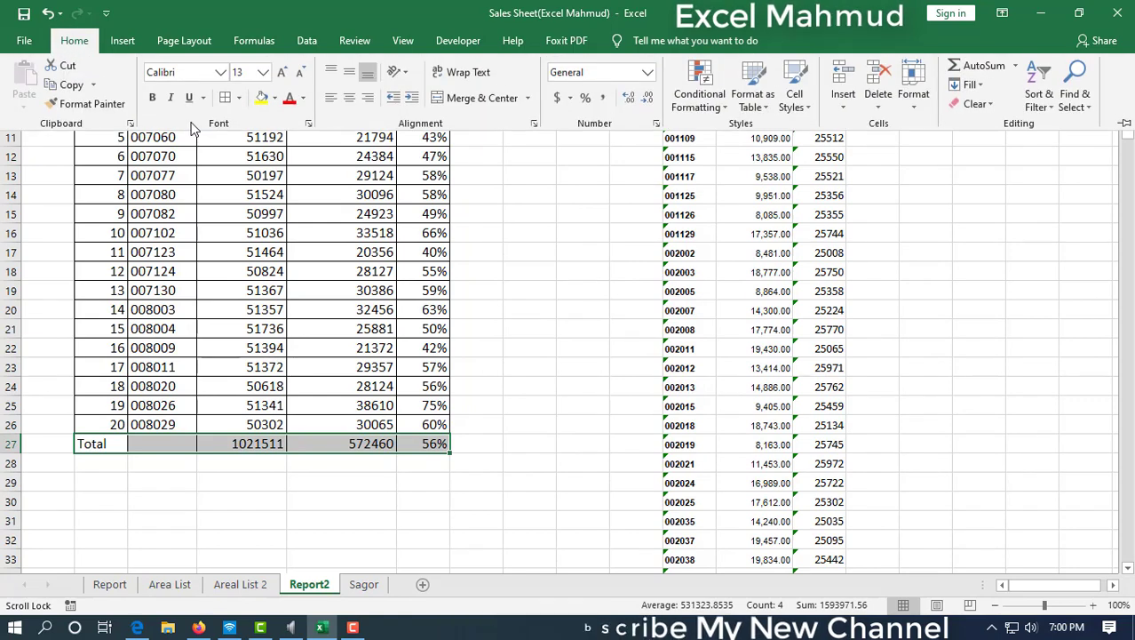
pyautogui.click(152, 97)
pyautogui.scroll(4, 506, 347)
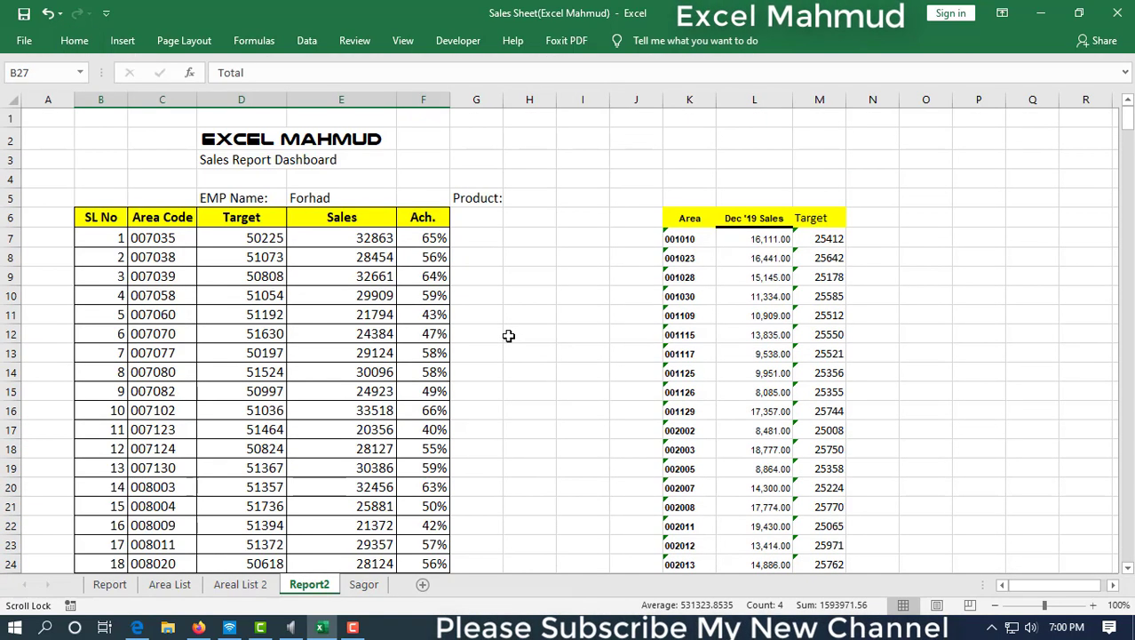
pyautogui.click(530, 295)
# Step: Switch E5 to Sagor, then Mizan, and select the Area Code and Area table values
pyautogui.click(302, 197)
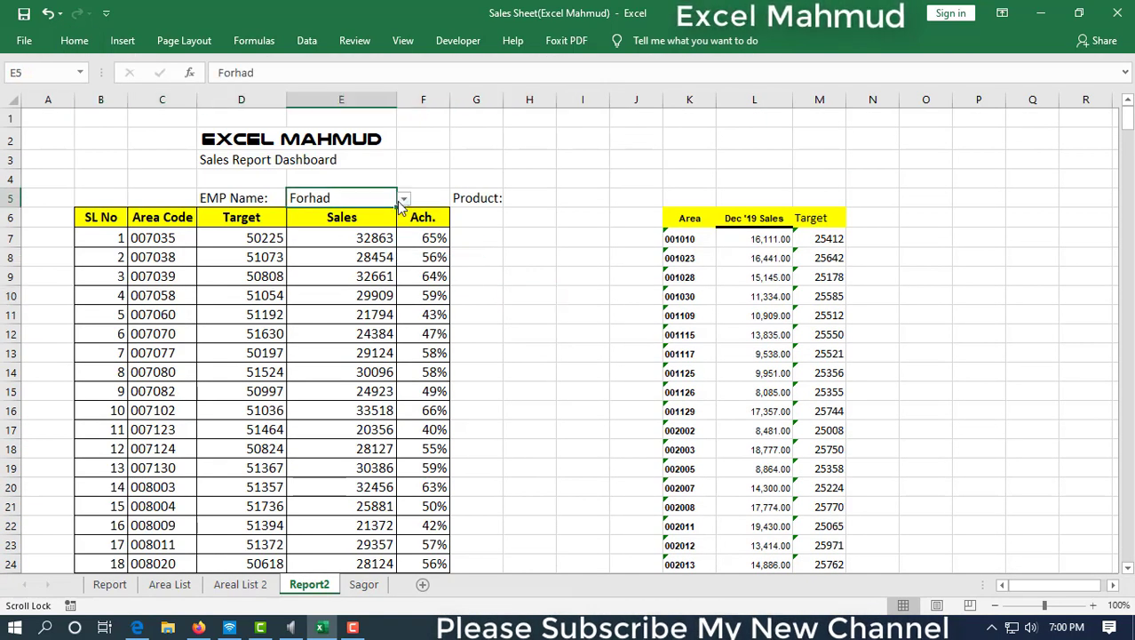
pyautogui.click(402, 199)
pyautogui.click(366, 245)
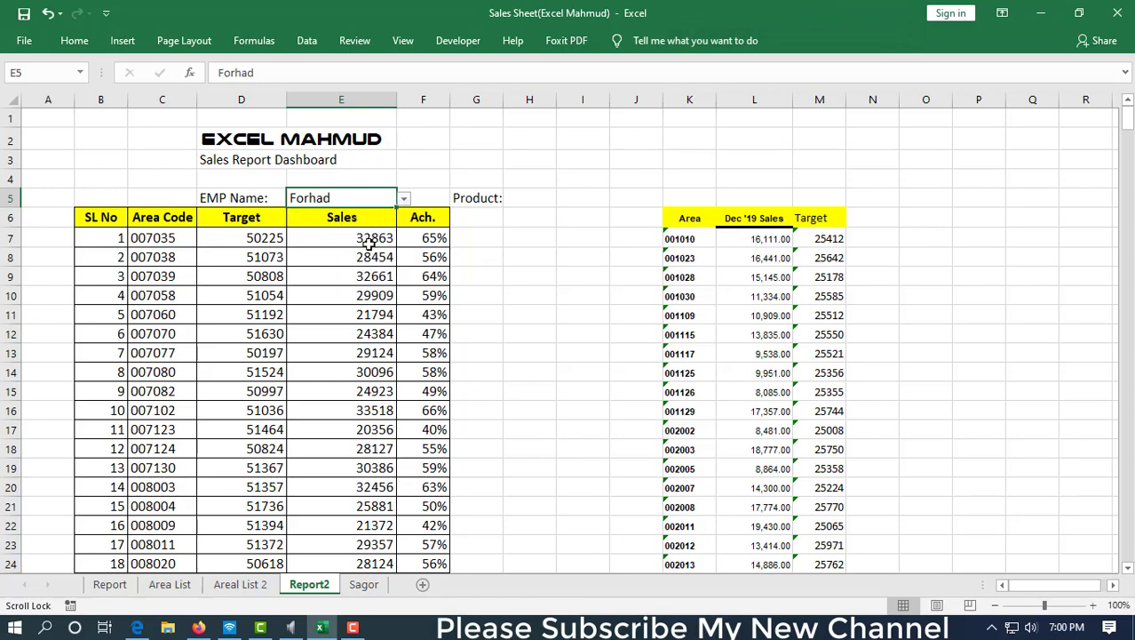
pyautogui.click(403, 199)
pyautogui.click(351, 272)
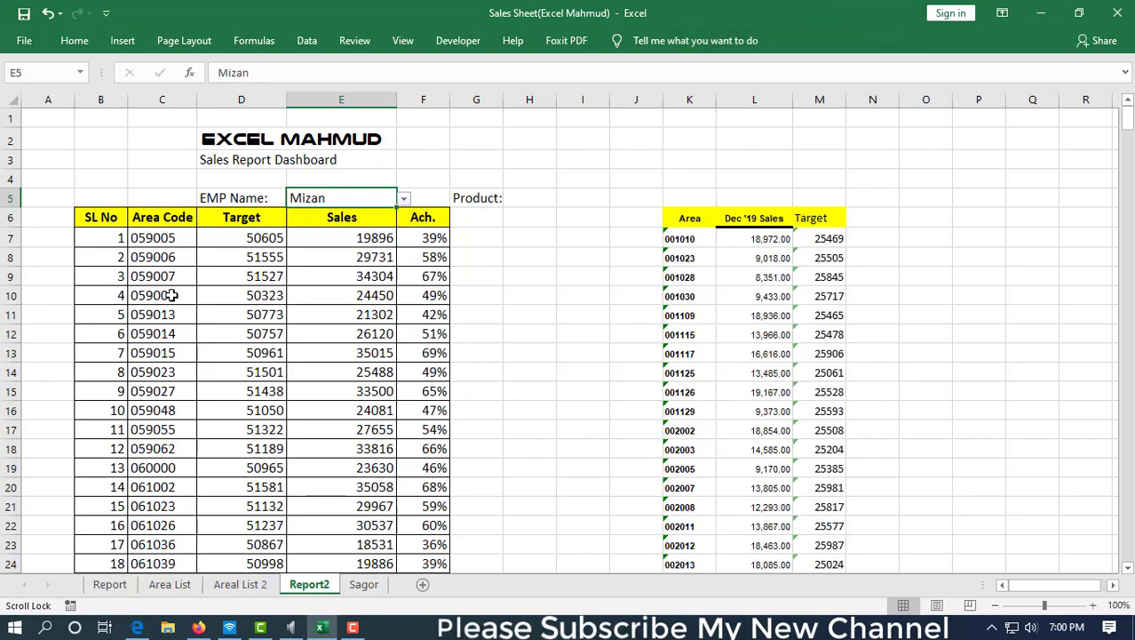
pyautogui.moveTo(153, 238); pyautogui.dragTo(180, 414)
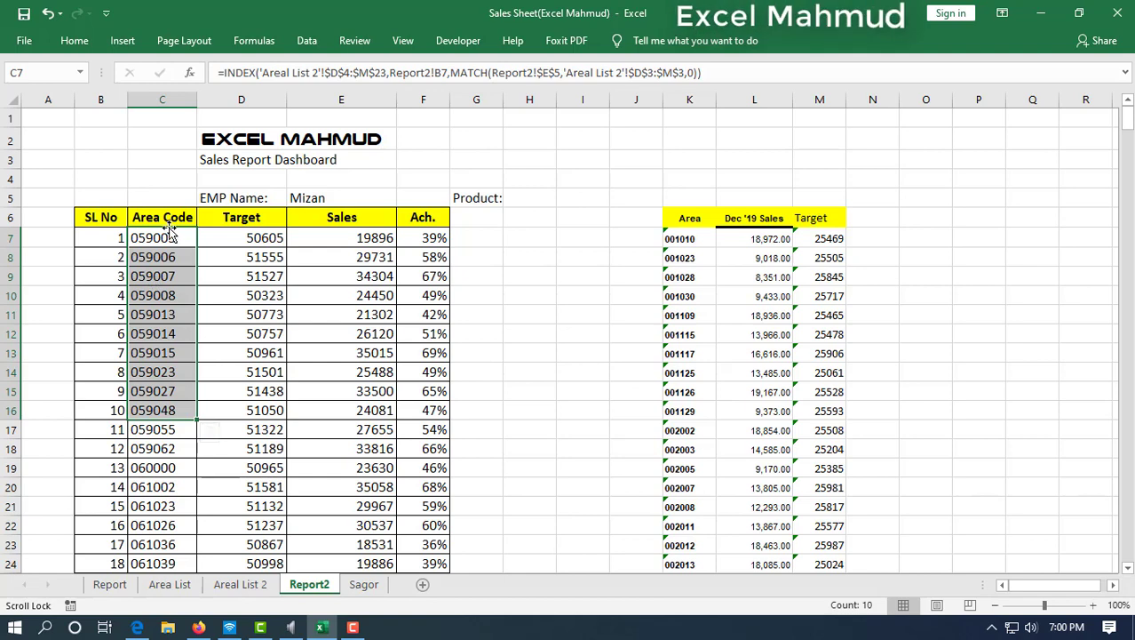
pyautogui.moveTo(680, 238); pyautogui.dragTo(835, 334)
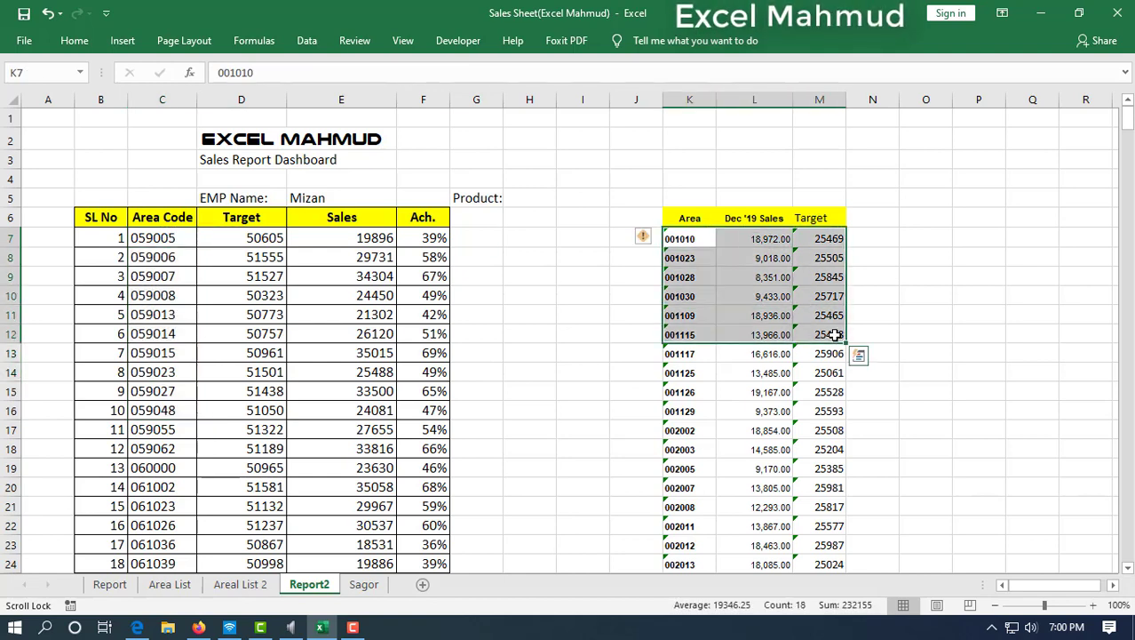
# Step: Delete the Product: label from cell G5
pyautogui.click(498, 199)
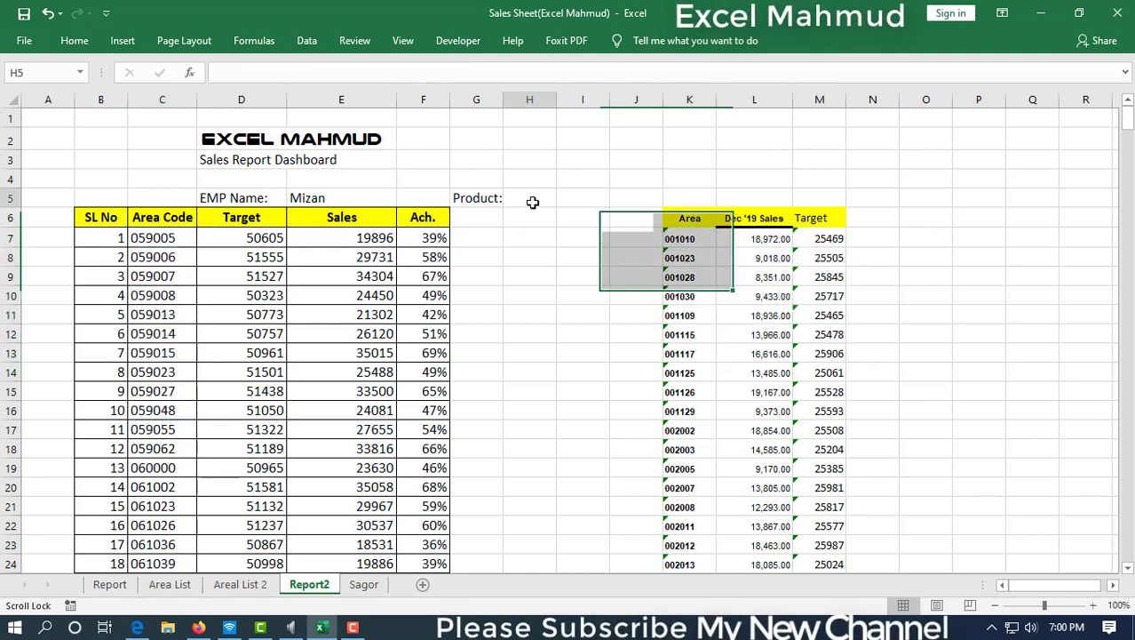
pyautogui.press('Delete')
pyautogui.click(583, 277)
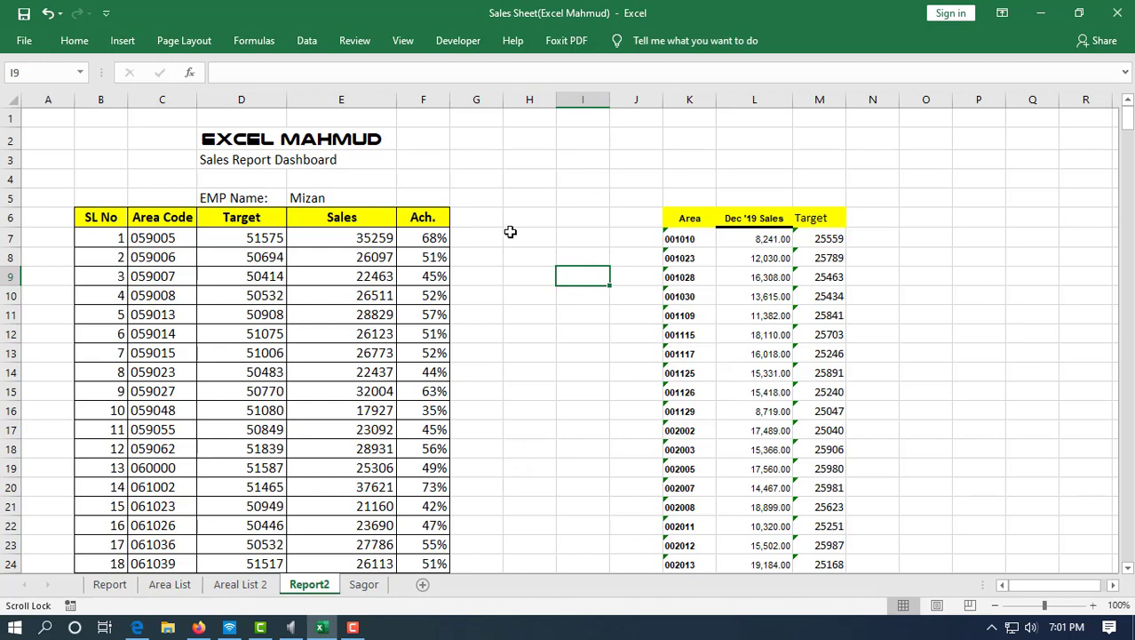
# Step: Select the blank cells between the tables, then the region J5:N14 around the Area table
pyautogui.moveTo(502, 199); pyautogui.dragTo(592, 377)
pyautogui.click(890, 214)
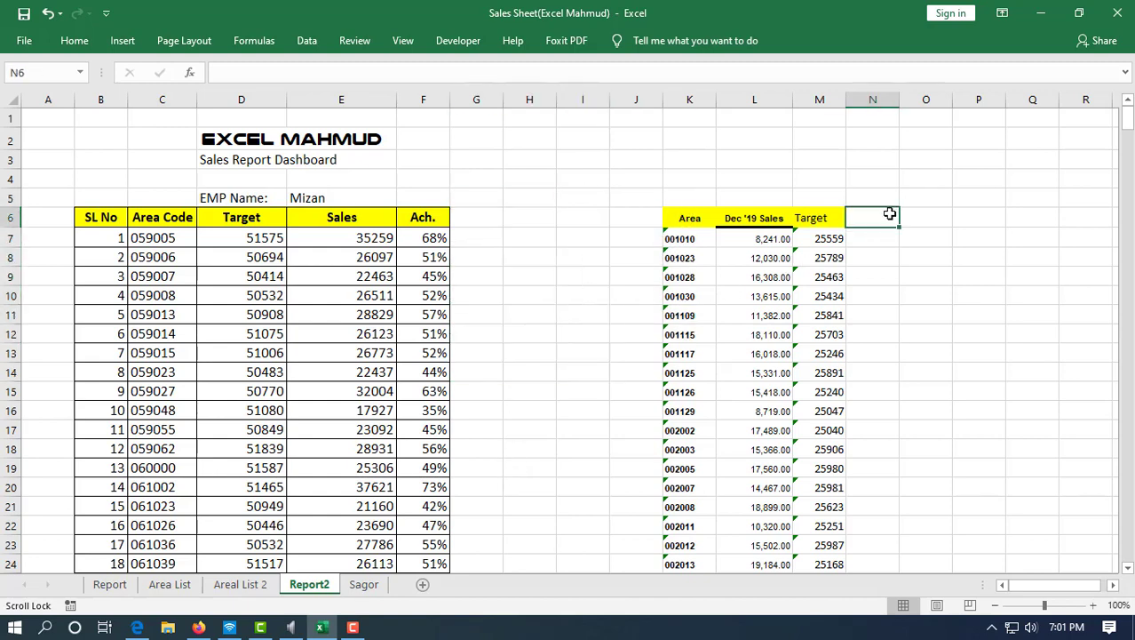
pyautogui.moveTo(934, 171); pyautogui.dragTo(611, 264)
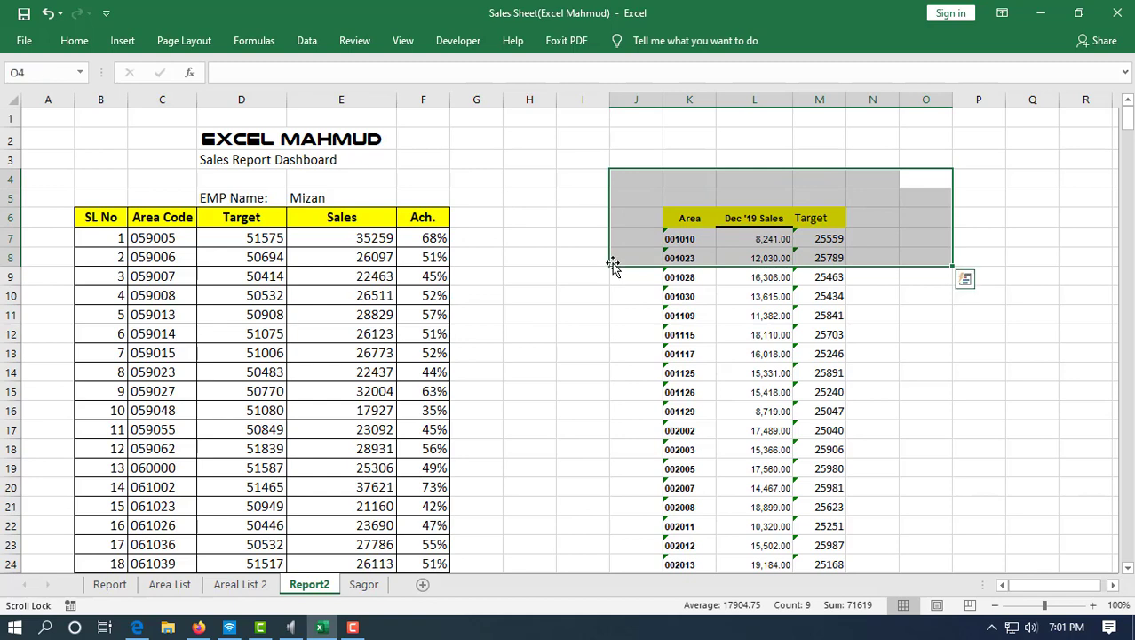
pyautogui.moveTo(635, 198); pyautogui.dragTo(877, 354)
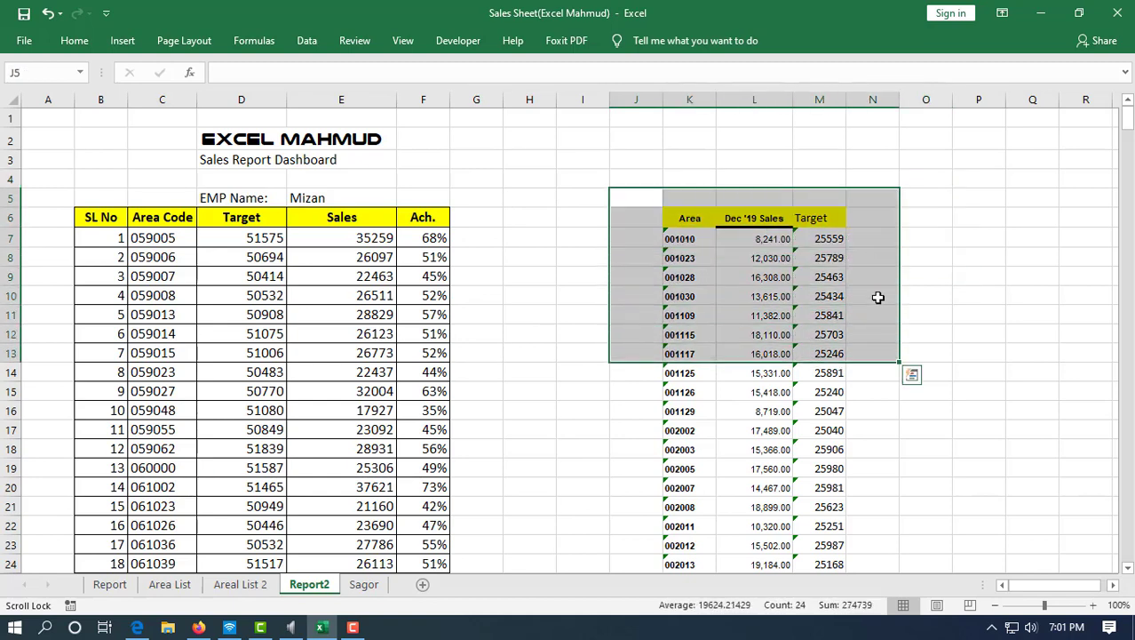
pyautogui.moveTo(874, 201); pyautogui.dragTo(638, 373)
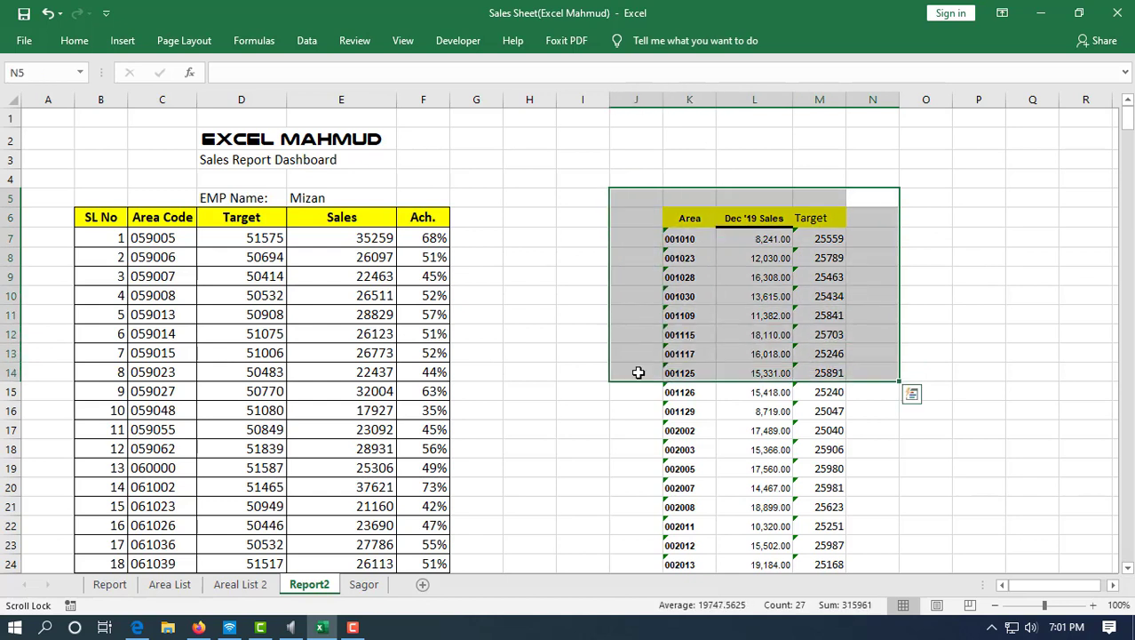